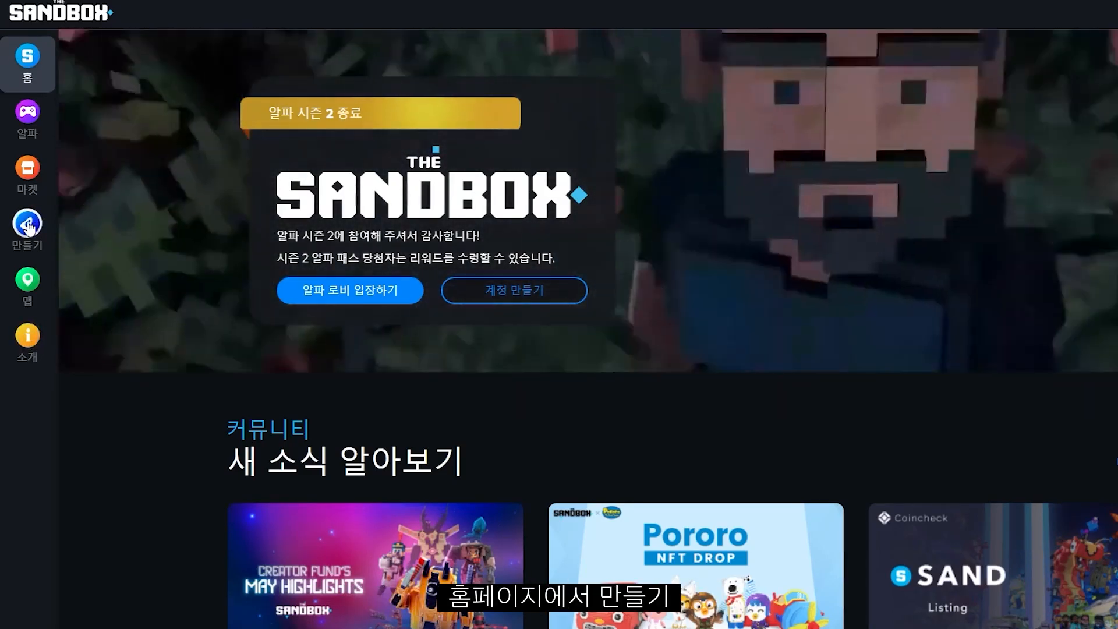
Download the Windows version of VoxEdit from the VoxEdit section of The Sandbox site's create page.
{"action": "left_click", "coordinate": [28, 224]}
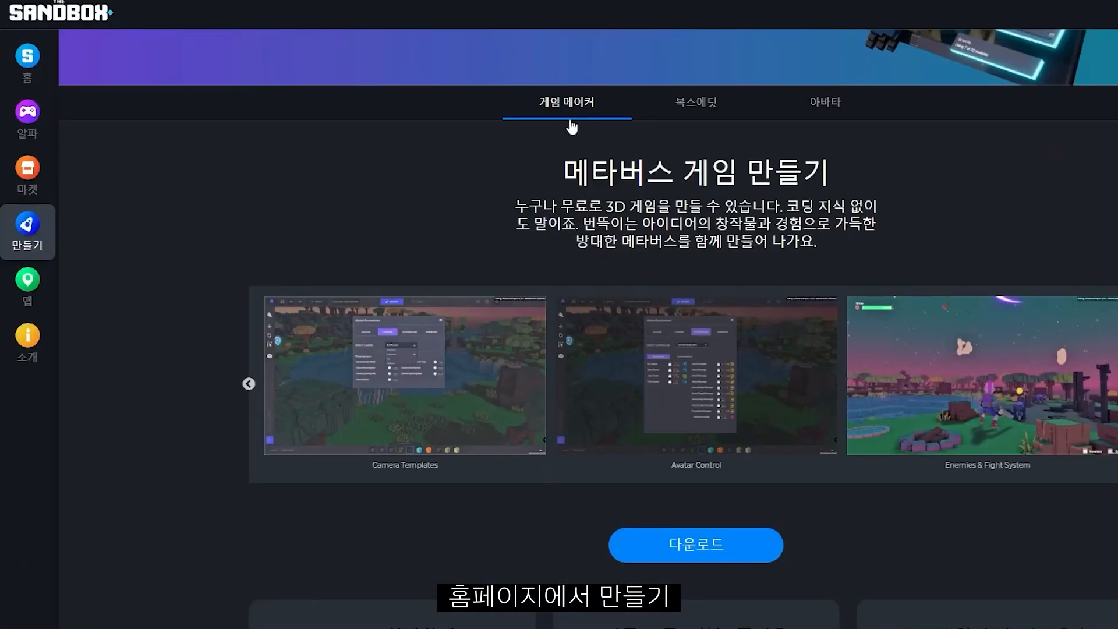
{"action": "left_click", "coordinate": [714, 112]}
{"action": "scroll", "coordinate": [661, 318], "scroll_direction": "down", "scroll_amount": 8}
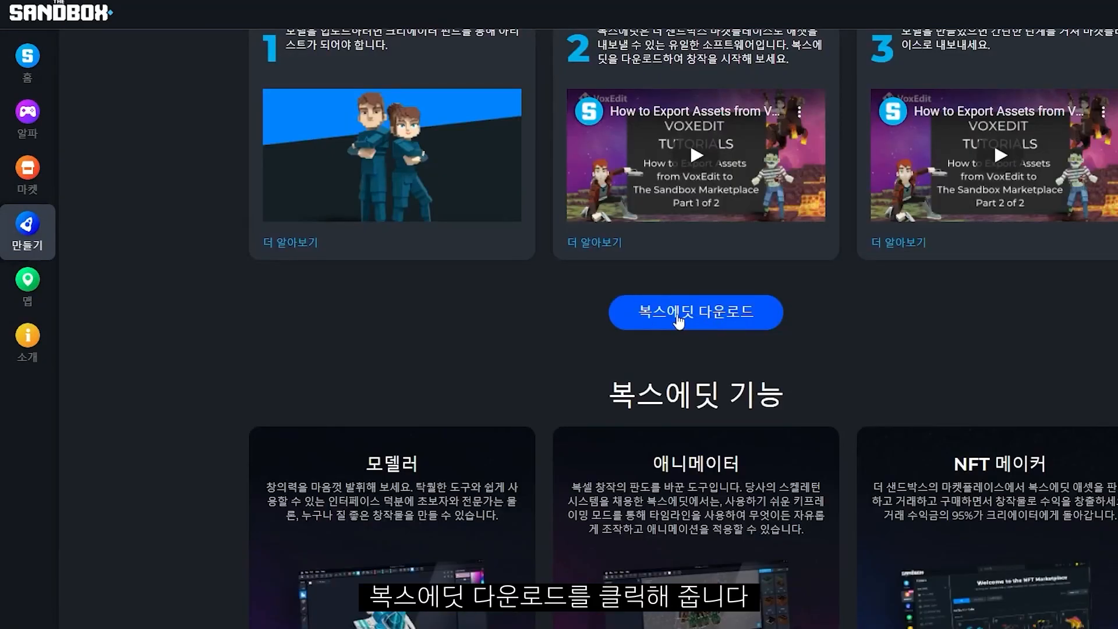
{"action": "left_click", "coordinate": [717, 330]}
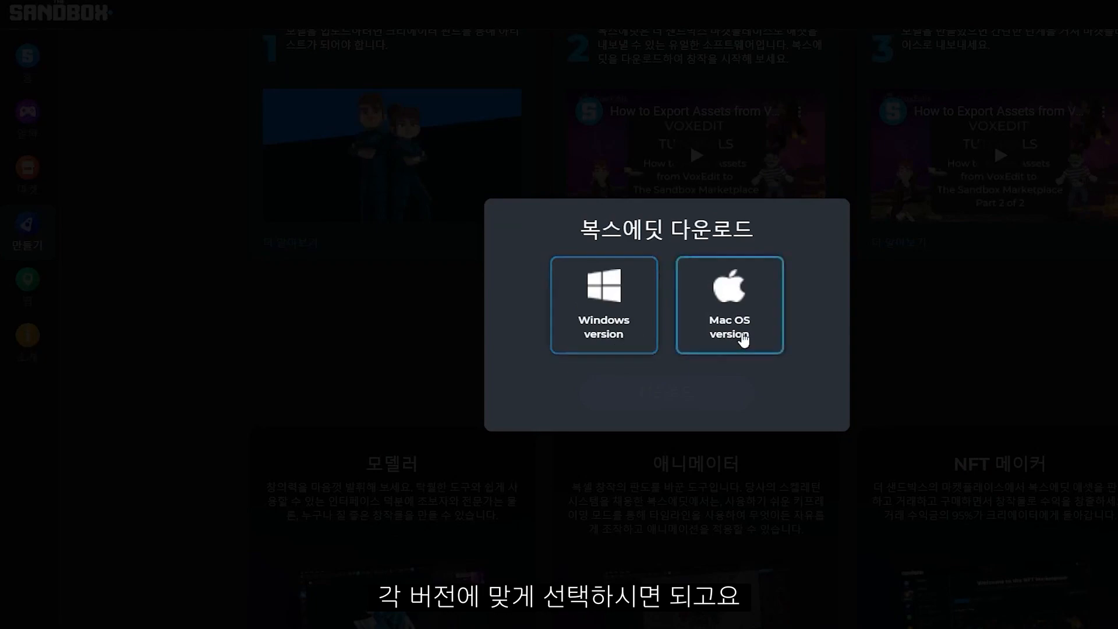
{"action": "left_click", "coordinate": [614, 325]}
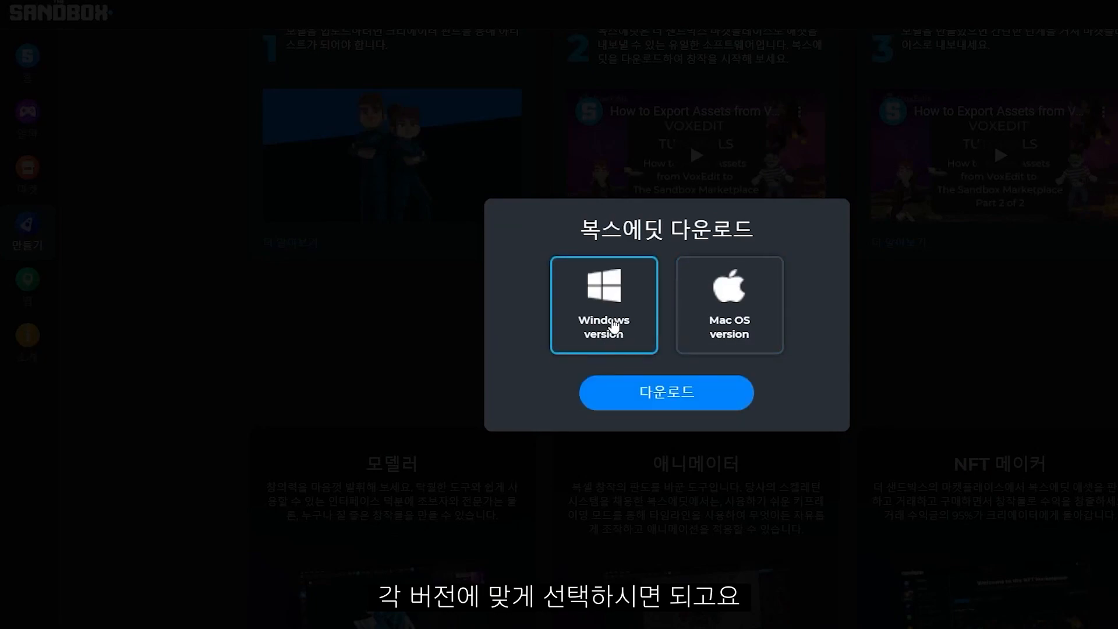
{"action": "left_click", "coordinate": [701, 406]}
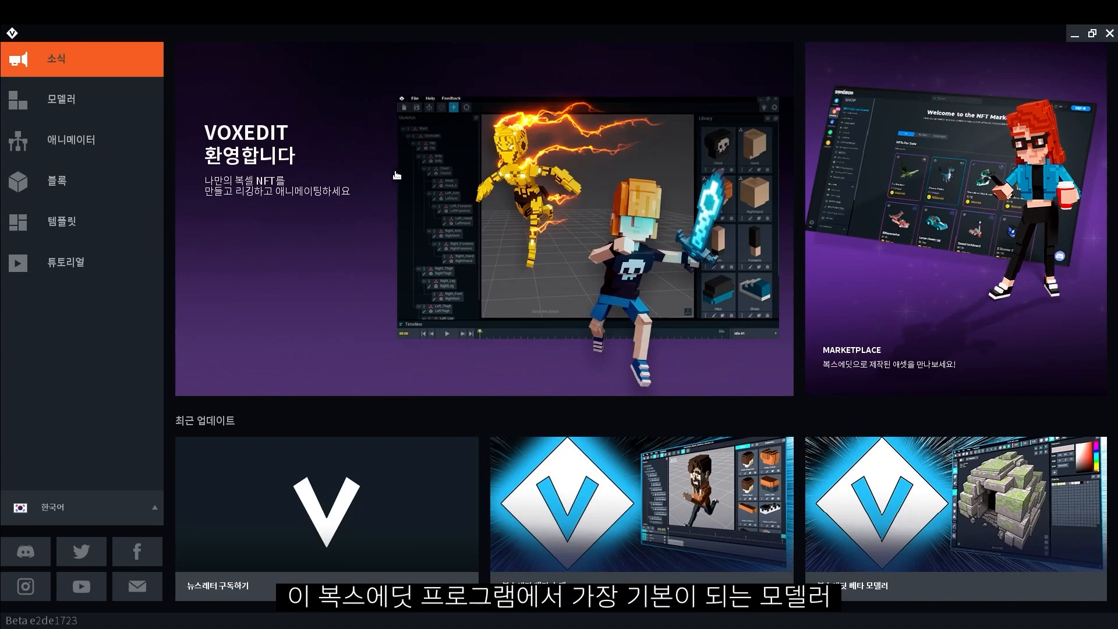
Create a new Modeler asset named testsample in the sandbox folder on drive D.
{"action": "left_click", "coordinate": [90, 110]}
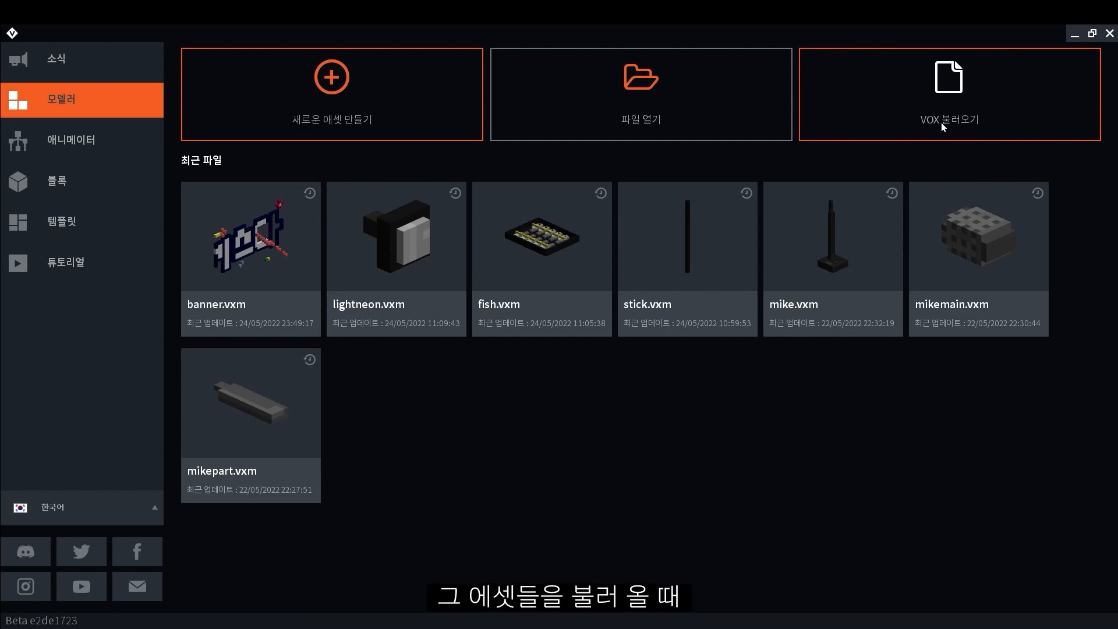
{"action": "left_click", "coordinate": [328, 88]}
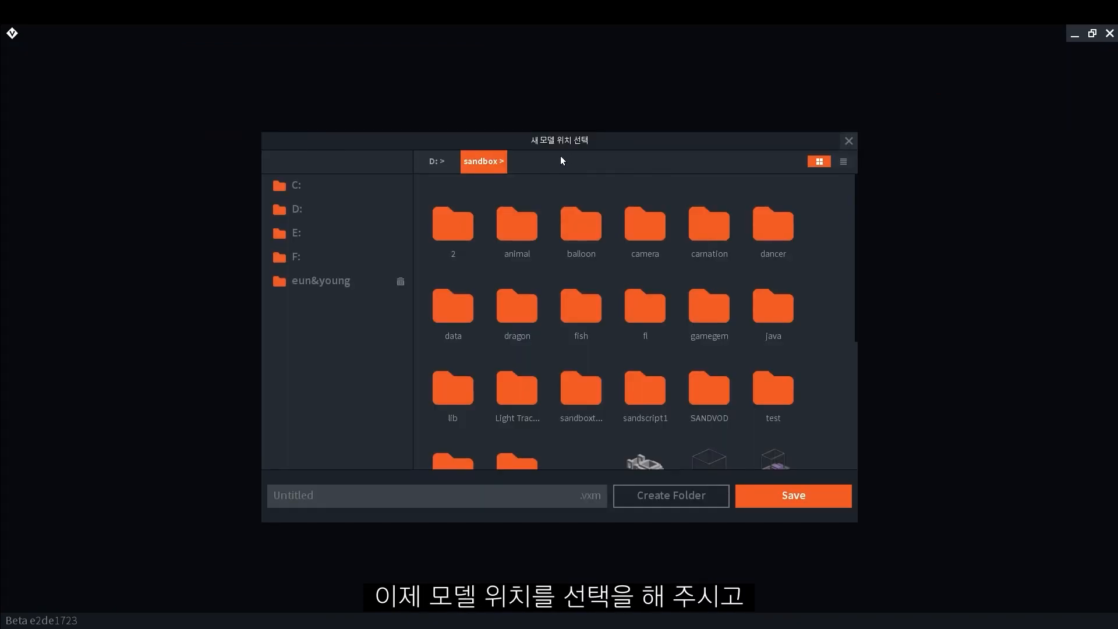
{"action": "left_click", "coordinate": [355, 497]}
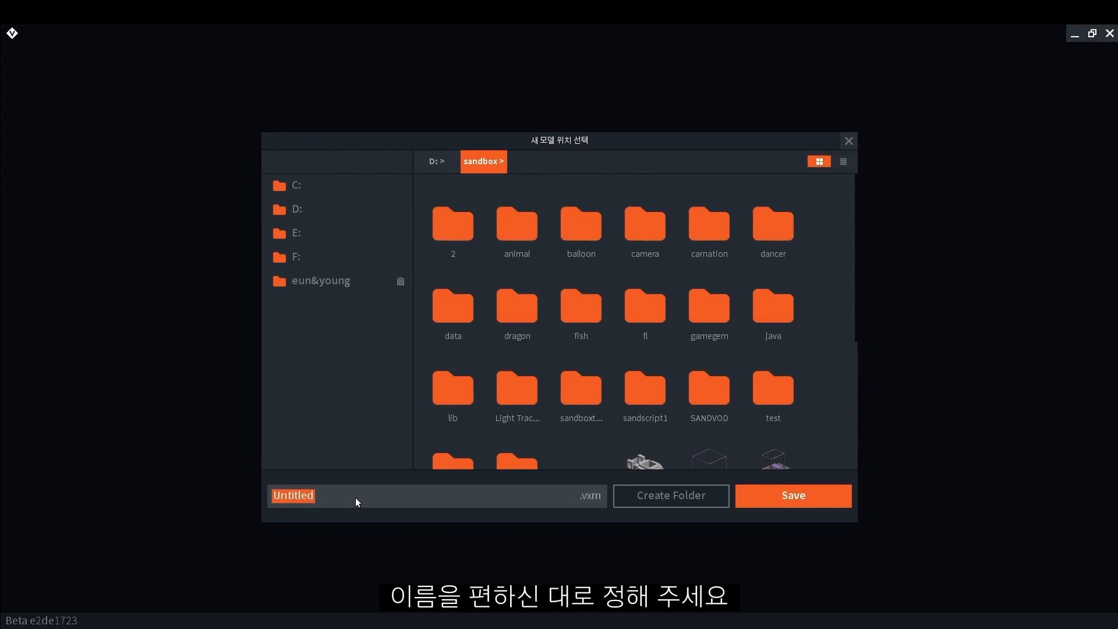
{"action": "type", "text": "testsamp"}
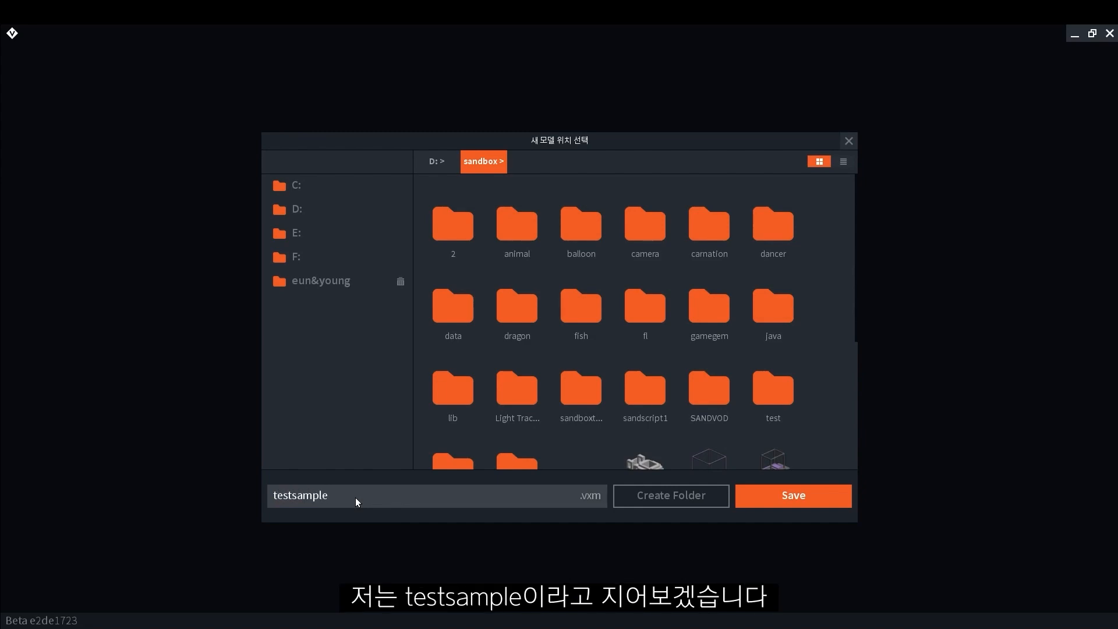
{"action": "left_click", "coordinate": [806, 495]}
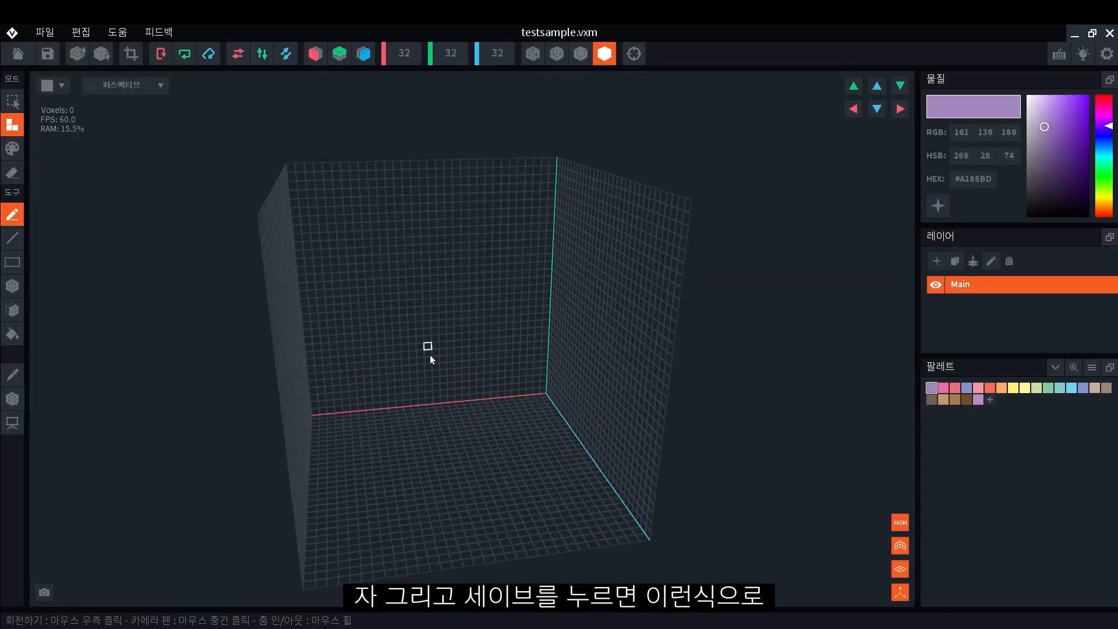
Hide the floor and wall grids of the modeling volume and show both again.
{"action": "right_click_drag", "start_coordinate": [426, 346], "coordinate": [638, 265]}
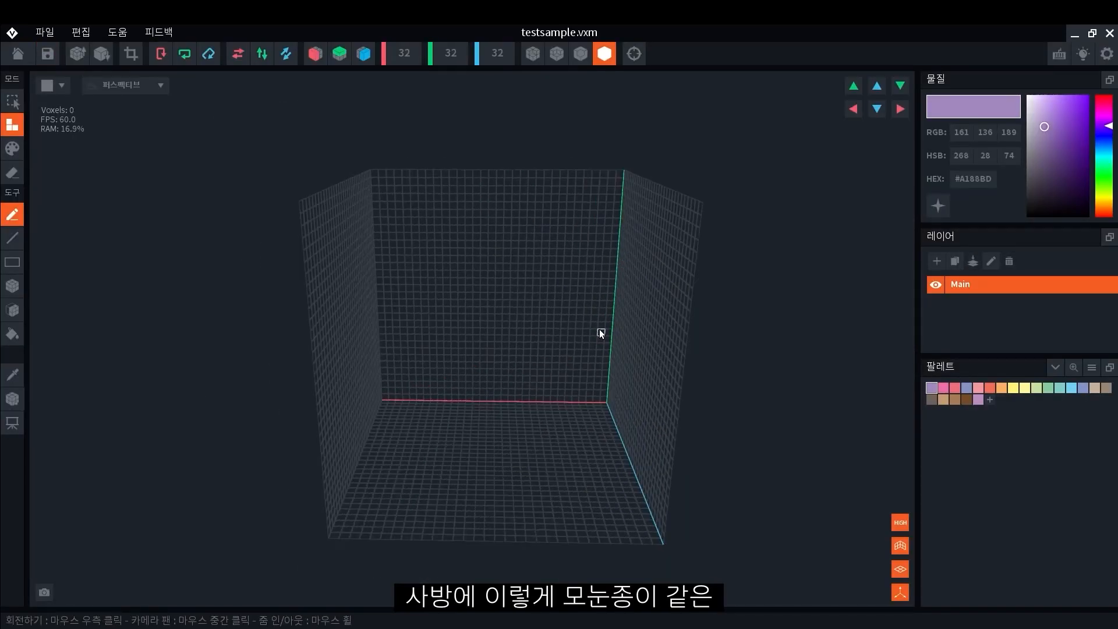
{"action": "right_click_drag", "start_coordinate": [599, 330], "coordinate": [407, 272]}
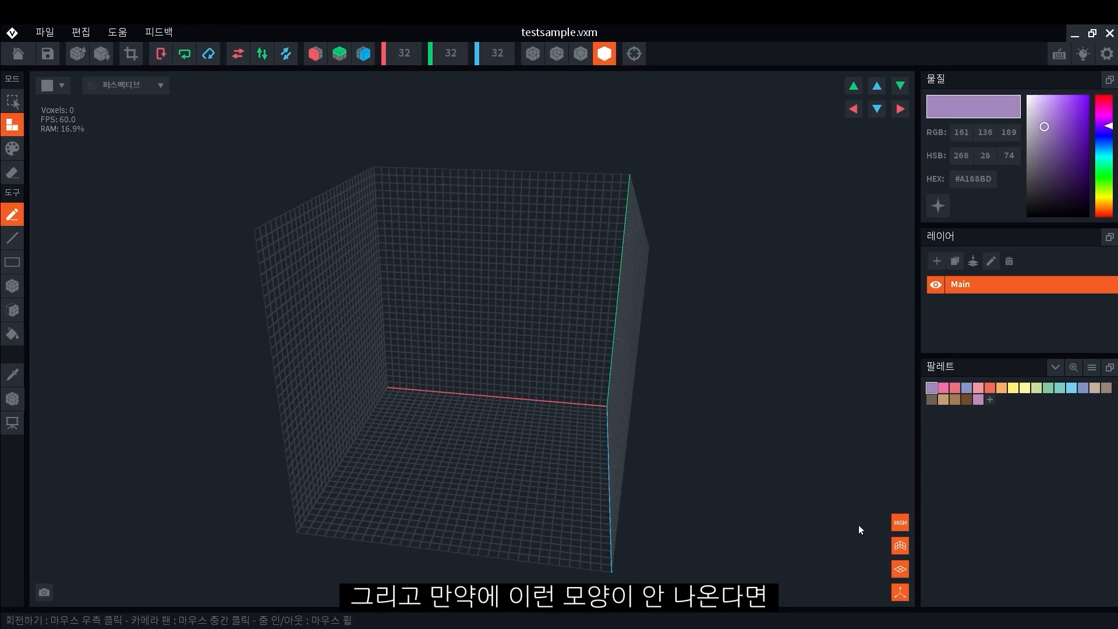
{"action": "left_click", "coordinate": [901, 568]}
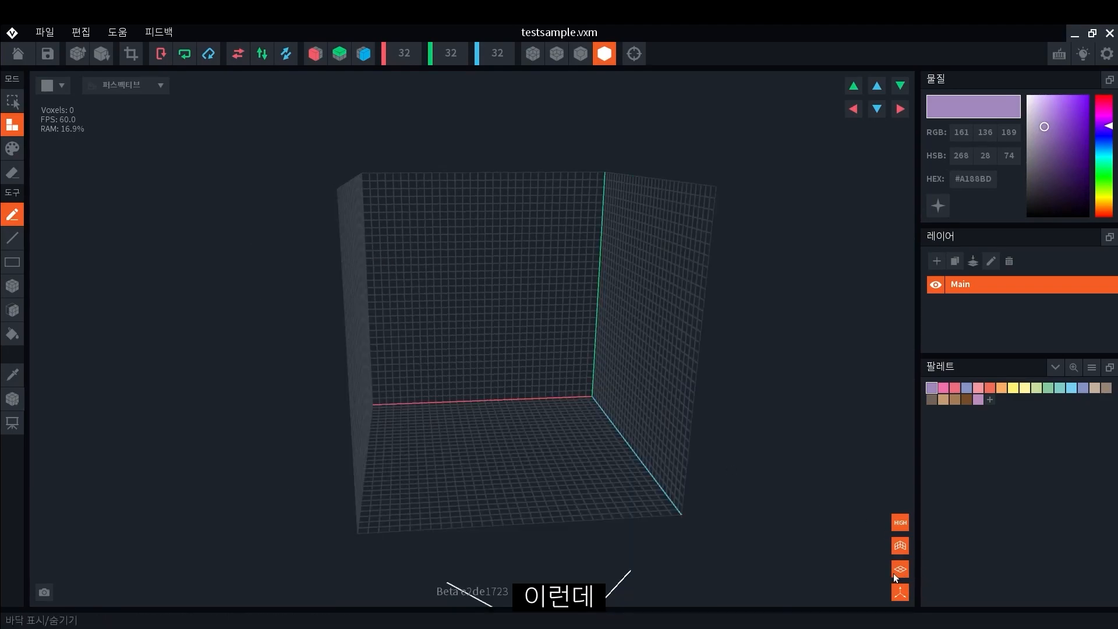
{"action": "left_click", "coordinate": [902, 546]}
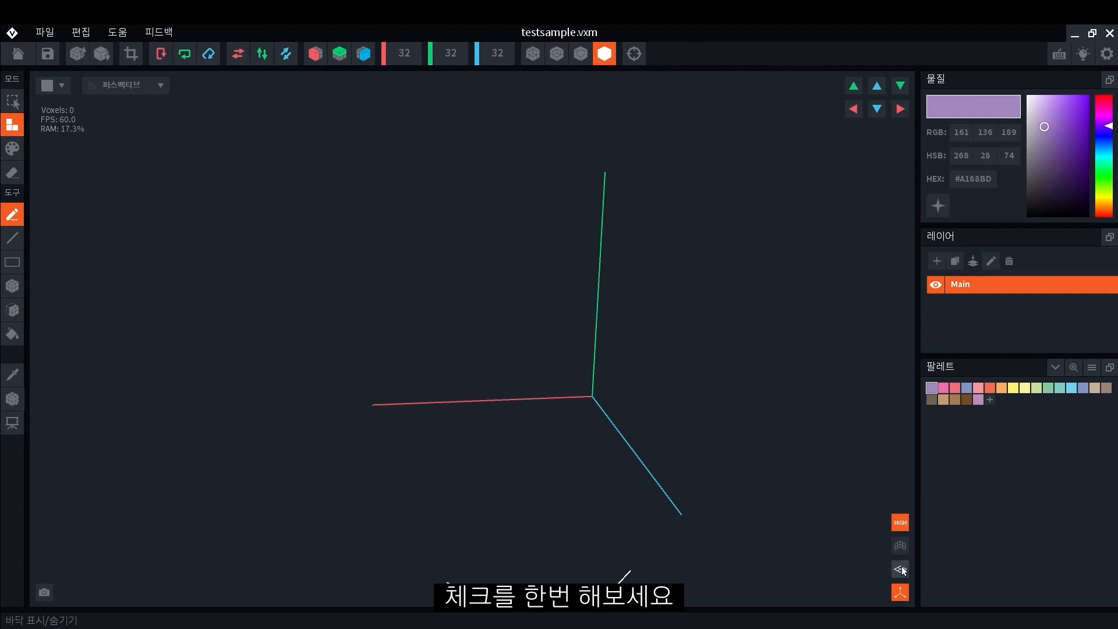
{"action": "left_click", "coordinate": [902, 569]}
{"action": "left_click", "coordinate": [900, 546]}
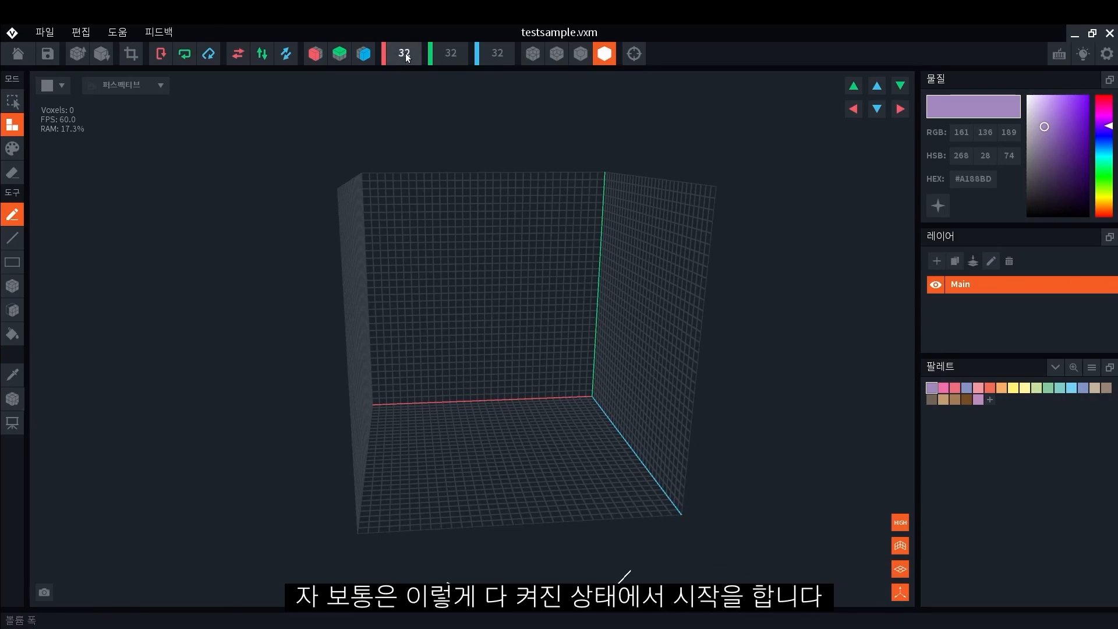
Examine the empty modeling volume from different angles, distances and camera positions.
{"action": "right_click_drag", "start_coordinate": [451, 404], "coordinate": [437, 404]}
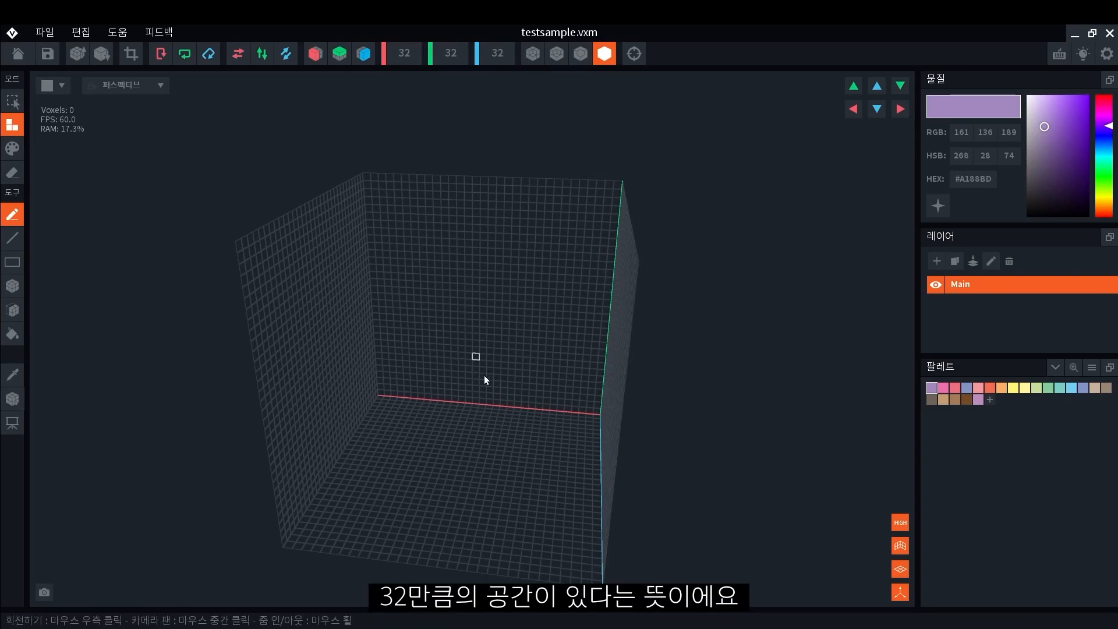
{"action": "right_click_drag", "start_coordinate": [499, 492], "coordinate": [521, 489]}
{"action": "scroll", "coordinate": [562, 261], "scroll_direction": "down", "scroll_amount": 3}
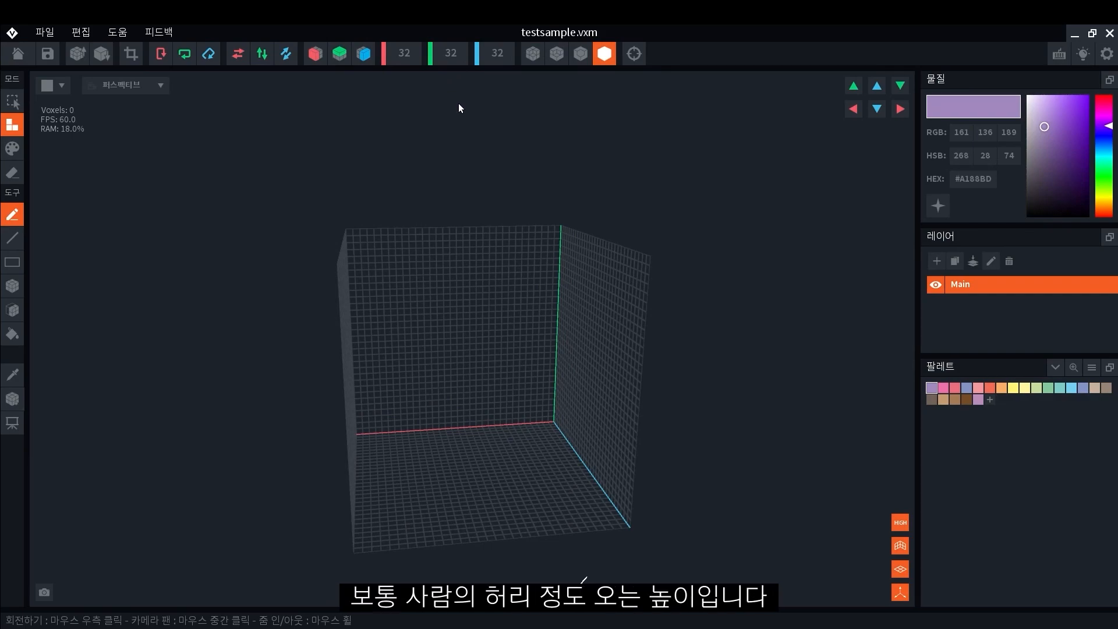
{"action": "scroll", "coordinate": [492, 286], "scroll_direction": "down", "scroll_amount": 2}
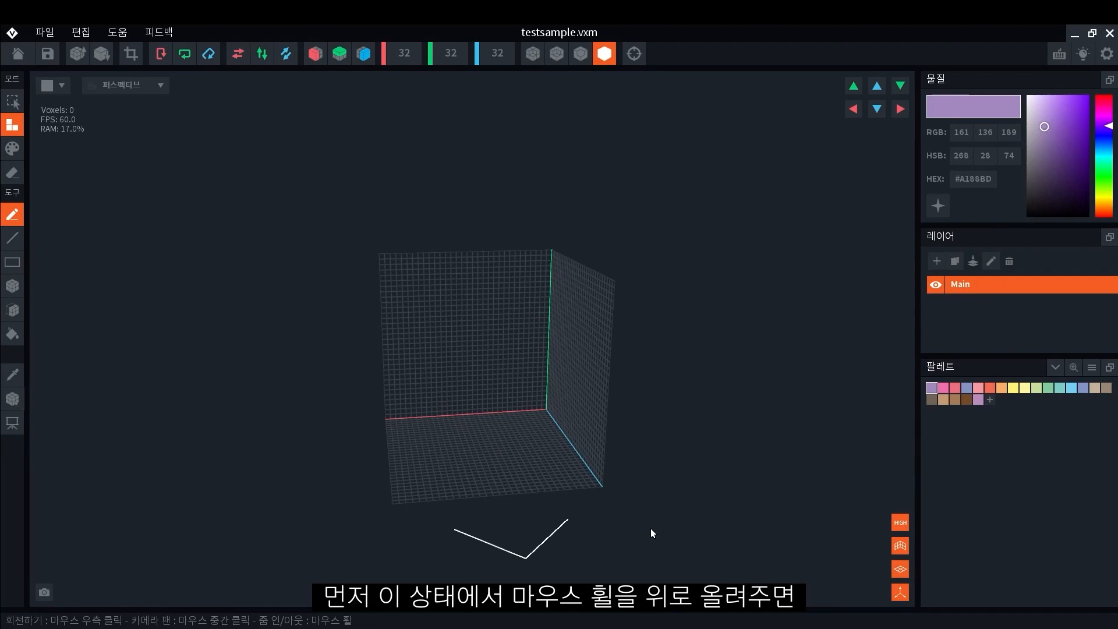
{"action": "scroll", "coordinate": [651, 528], "scroll_direction": "up", "scroll_amount": 8}
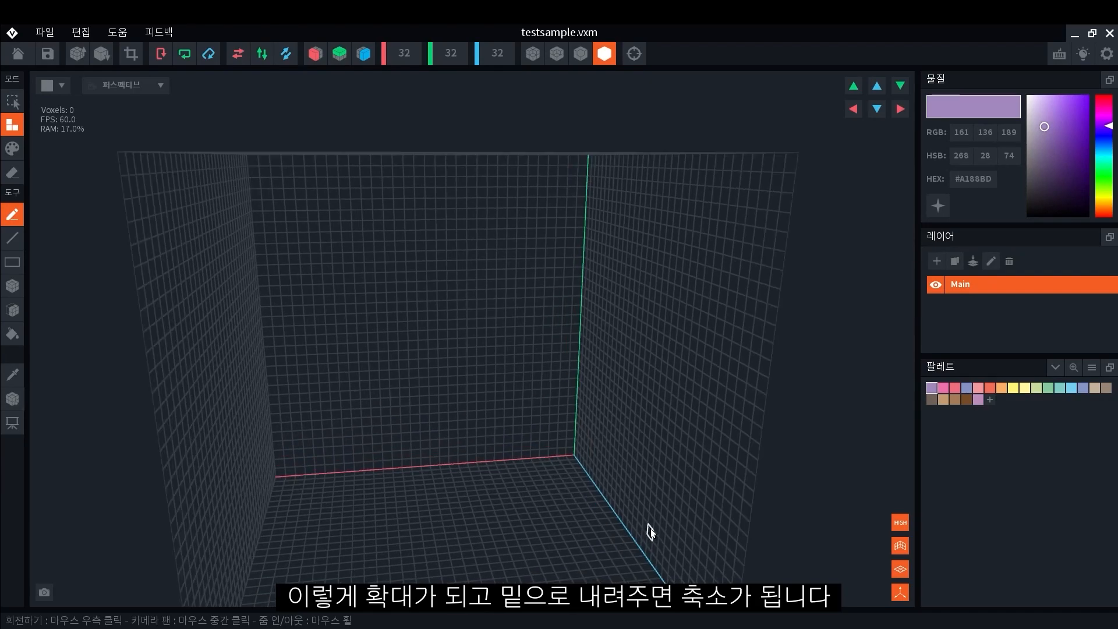
{"action": "scroll", "coordinate": [641, 536], "scroll_direction": "down", "scroll_amount": 4}
{"action": "scroll", "coordinate": [640, 536], "scroll_direction": "down", "scroll_amount": 5}
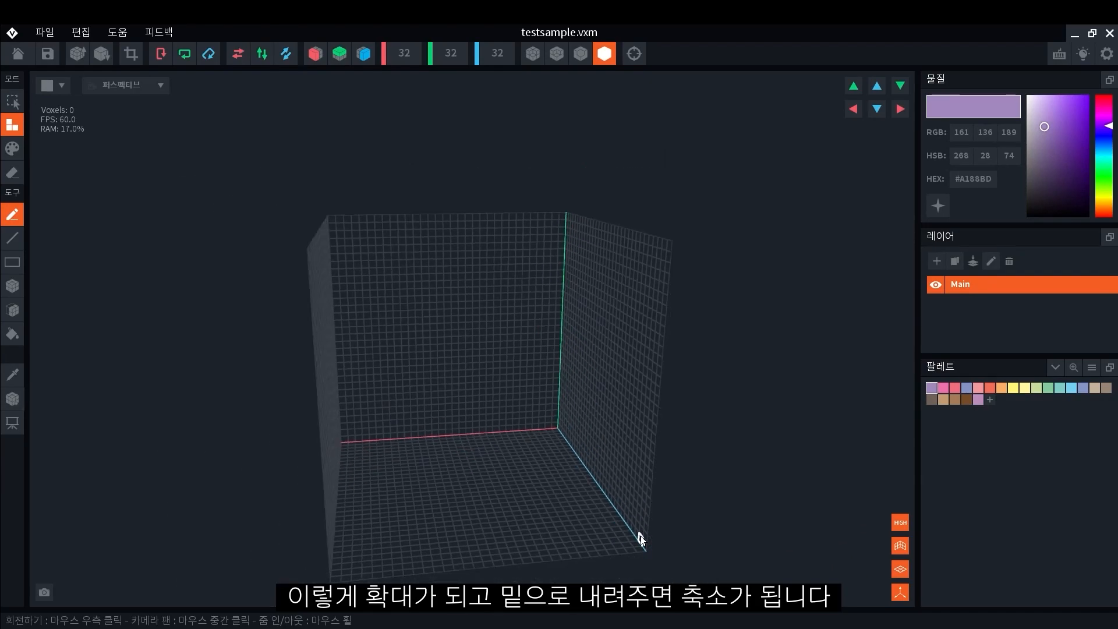
{"action": "scroll", "coordinate": [640, 536], "scroll_direction": "down", "scroll_amount": 1}
{"action": "middle_click_drag", "start_coordinate": [641, 537], "coordinate": [419, 408]}
{"action": "middle_click_drag", "start_coordinate": [351, 451], "coordinate": [512, 438]}
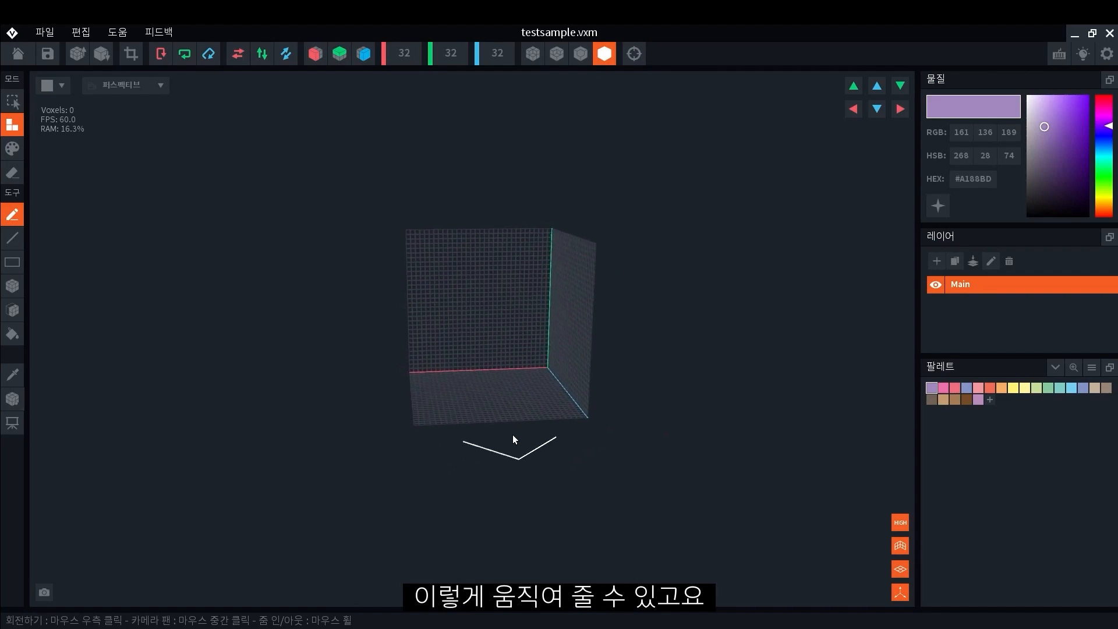
{"action": "right_click_drag", "start_coordinate": [512, 353], "coordinate": [510, 353]}
Build a solid purple box on the floor grid with the Box tool and reset the camera after orbiting around it.
{"action": "key", "text": "4"}
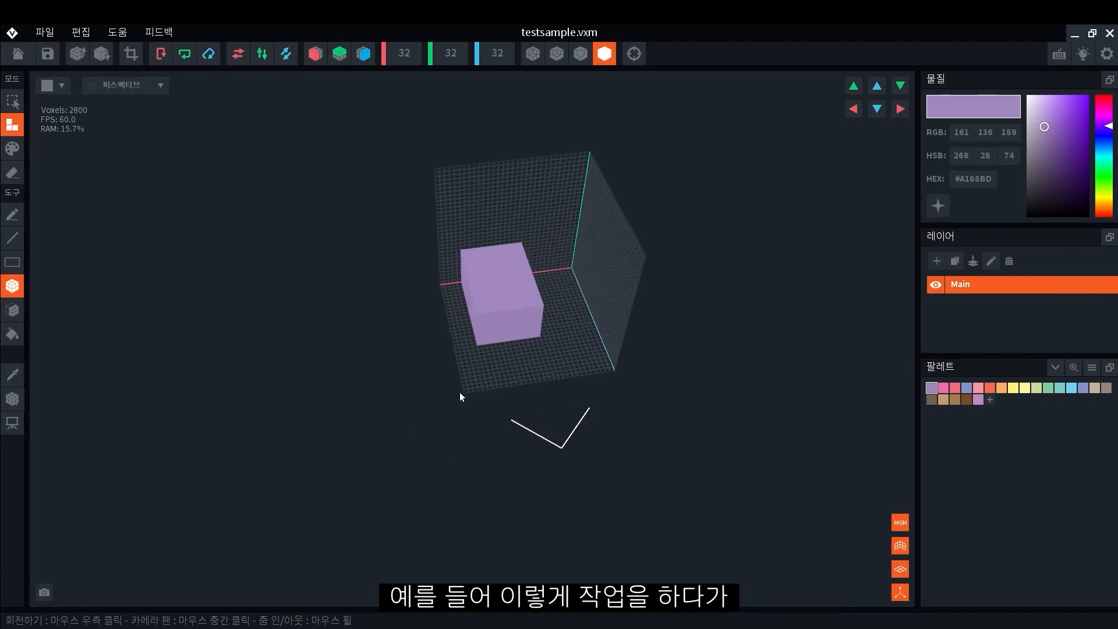
{"action": "scroll", "coordinate": [457, 397], "scroll_direction": "up", "scroll_amount": 4}
{"action": "middle_click_drag", "start_coordinate": [455, 400], "coordinate": [338, 489]}
{"action": "right_click_drag", "start_coordinate": [501, 454], "coordinate": [477, 326]}
{"action": "right_click_drag", "start_coordinate": [412, 366], "coordinate": [402, 452]}
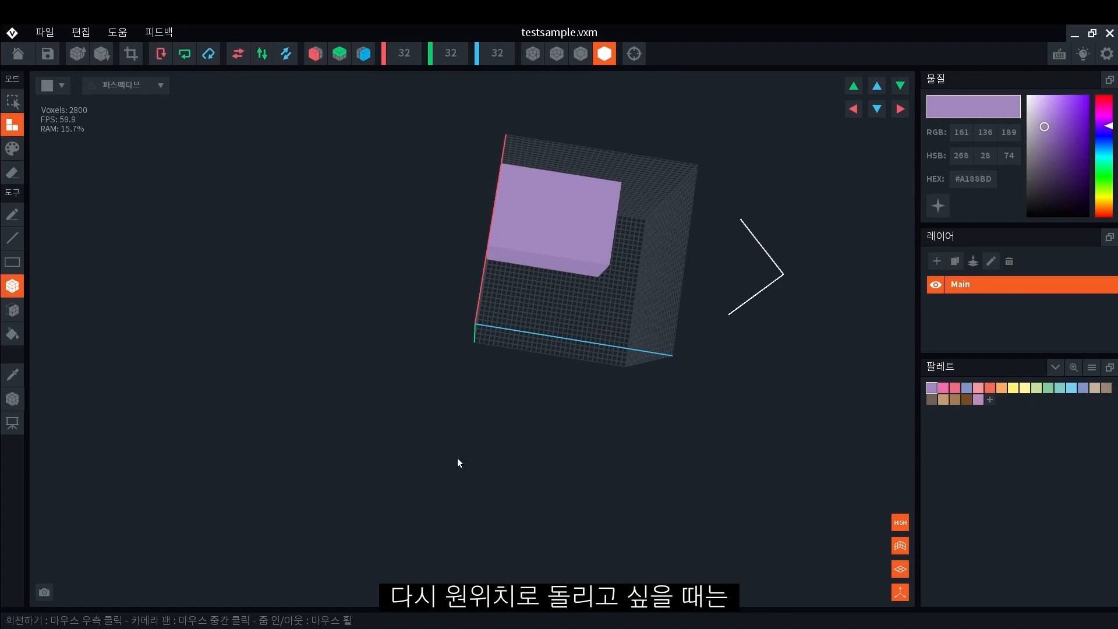
{"action": "left_click", "coordinate": [634, 53]}
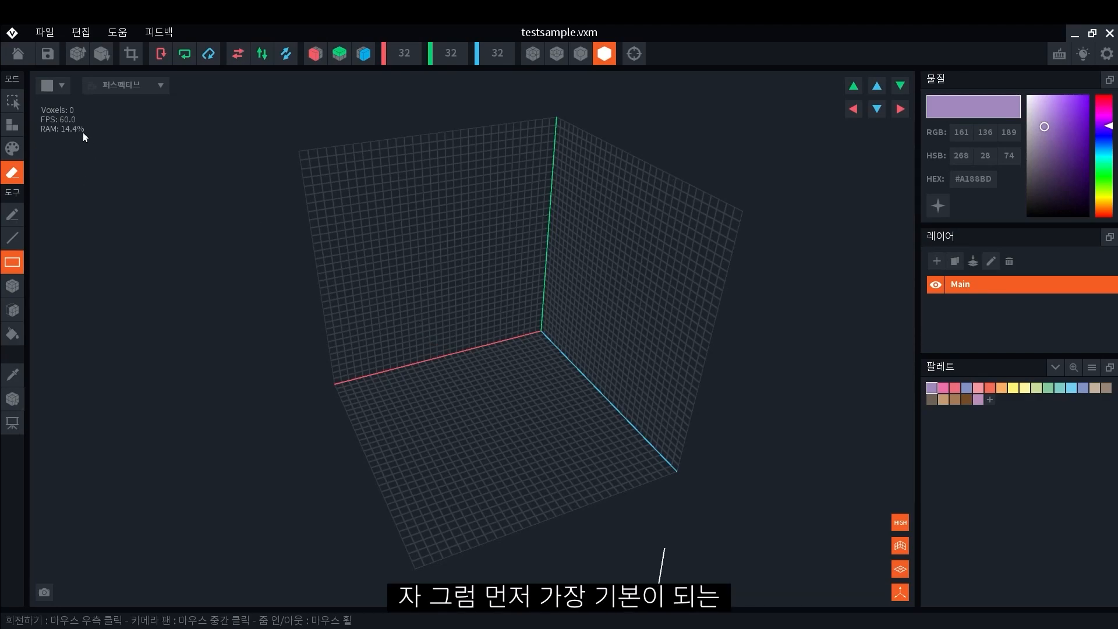
Draw a freehand patch of purple voxels on the back wall grid with the Pencil in create mode, showing voxel edges.
{"action": "left_click", "coordinate": [11, 126]}
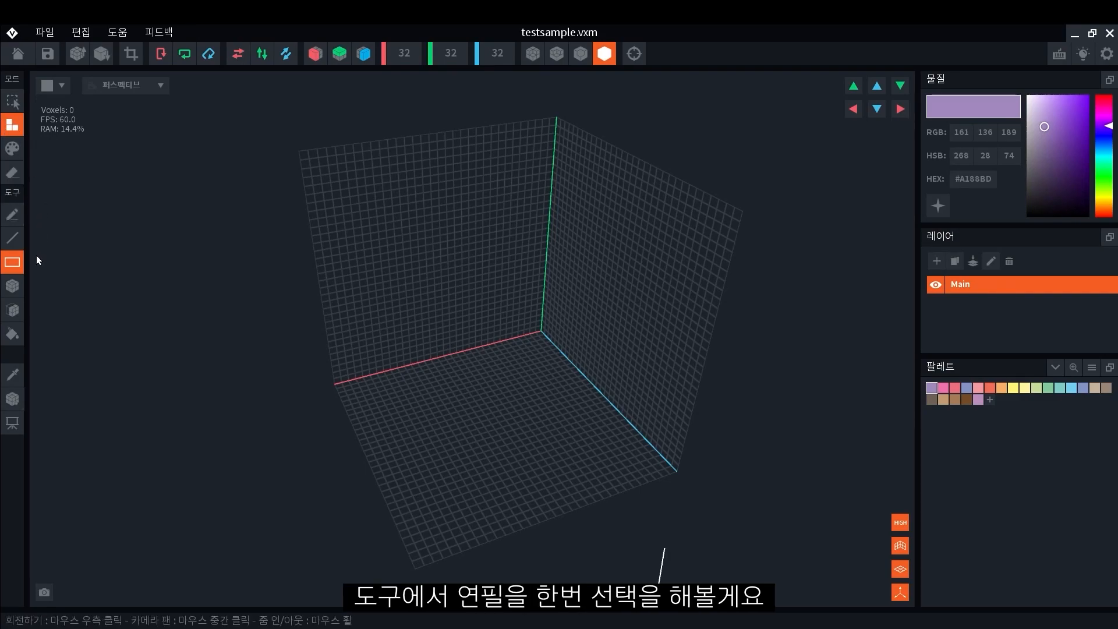
{"action": "left_click", "coordinate": [12, 214]}
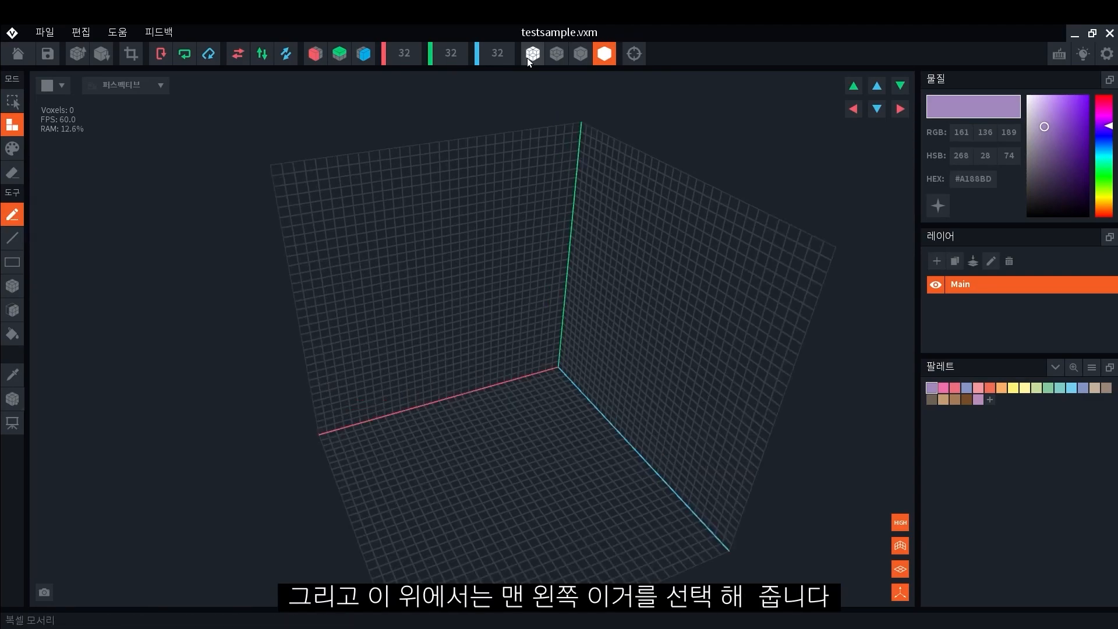
{"action": "left_click", "coordinate": [536, 59]}
{"action": "middle_click_drag", "start_coordinate": [601, 196], "coordinate": [628, 213]}
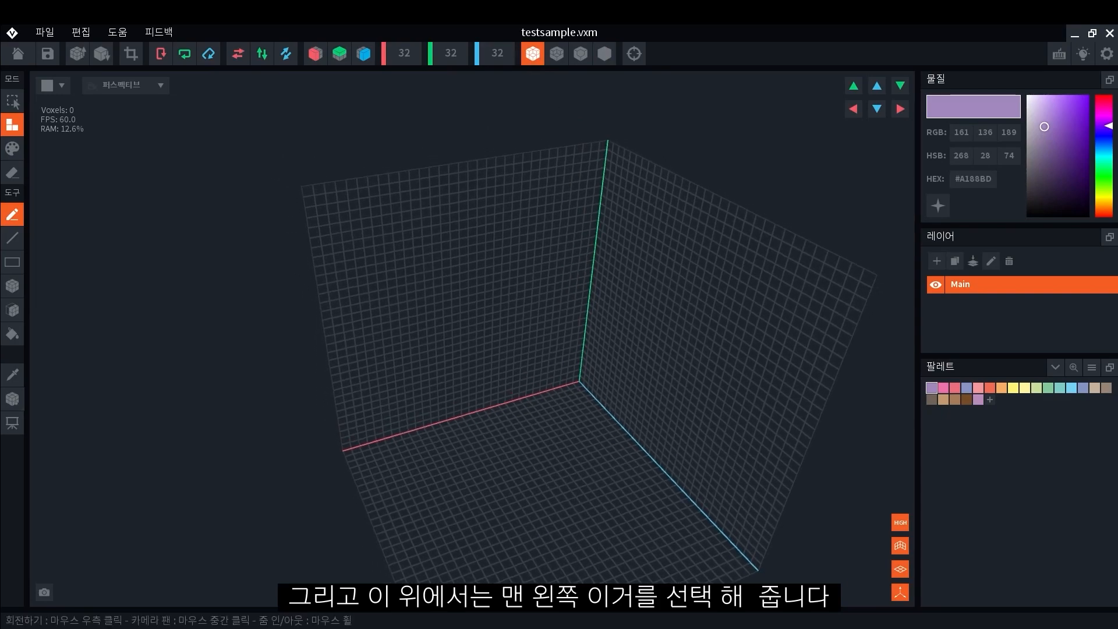
{"action": "left_click", "coordinate": [487, 244]}
{"action": "right_click_drag", "start_coordinate": [523, 259], "coordinate": [519, 260]}
{"action": "scroll", "coordinate": [519, 260], "scroll_direction": "up", "scroll_amount": 5}
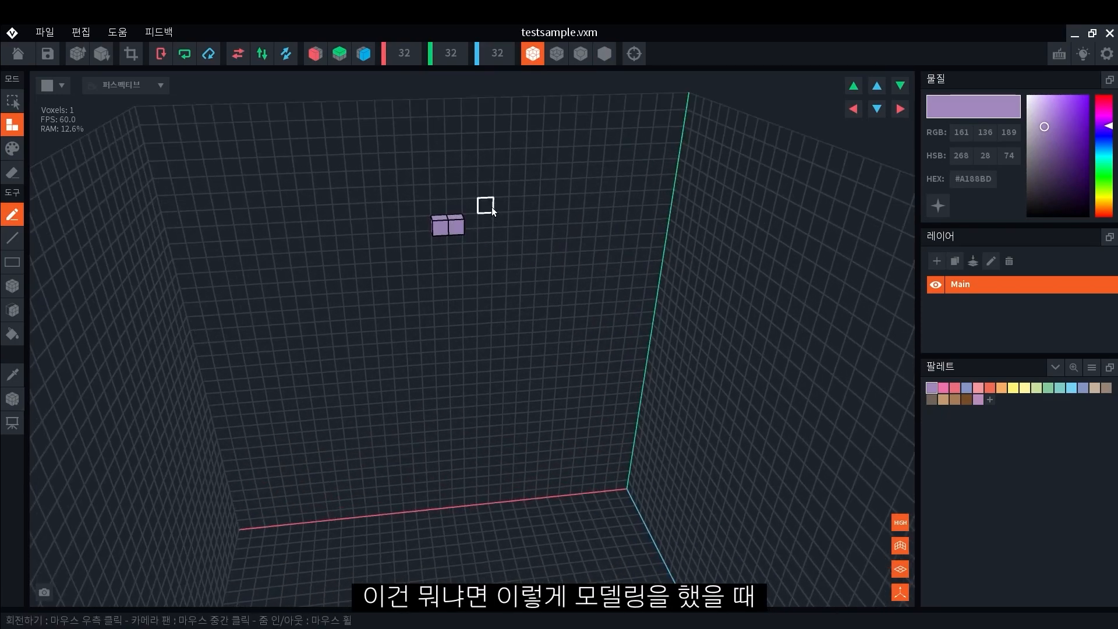
{"action": "left_click", "coordinate": [473, 222]}
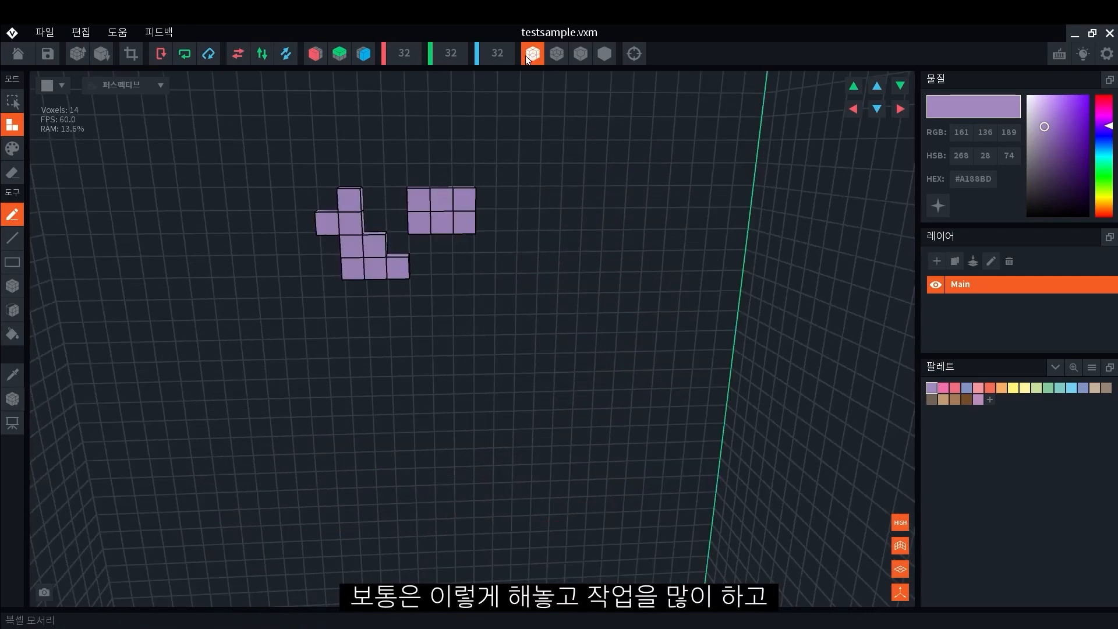
{"action": "mouse_move", "coordinate": [464, 244]}
{"action": "left_mouse_down"}
{"action": "mouse_move", "coordinate": [474, 302]}
{"action": "mouse_move", "coordinate": [547, 299]}
{"action": "left_mouse_up"}
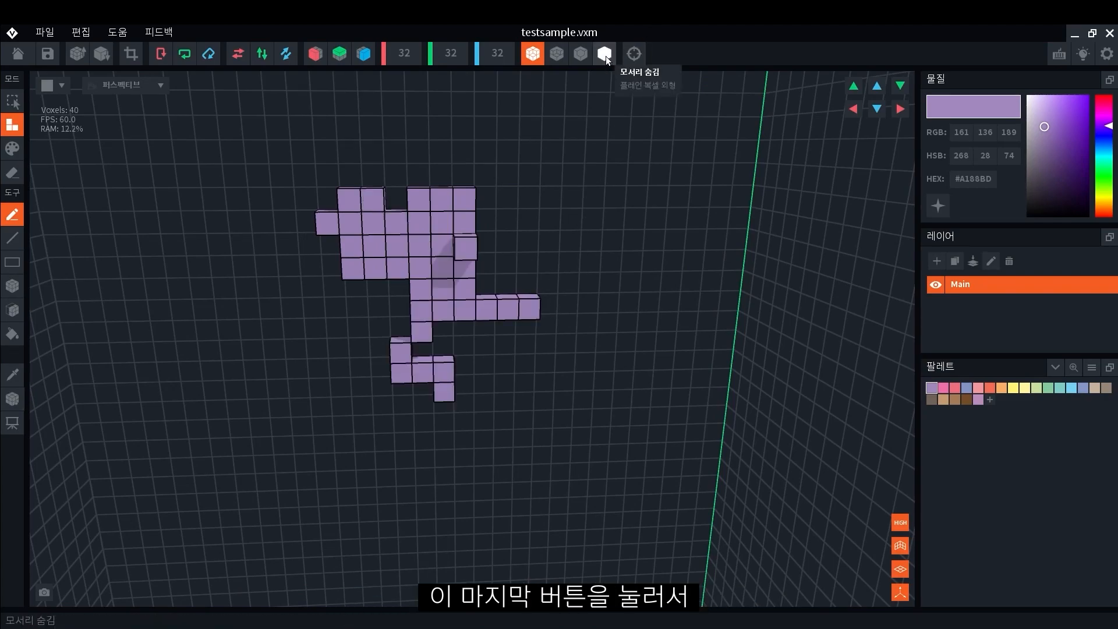
Compare the voxel patch with edges hidden and with the two intermediate edge styles, and restore the voxel edges display.
{"action": "left_click", "coordinate": [604, 54]}
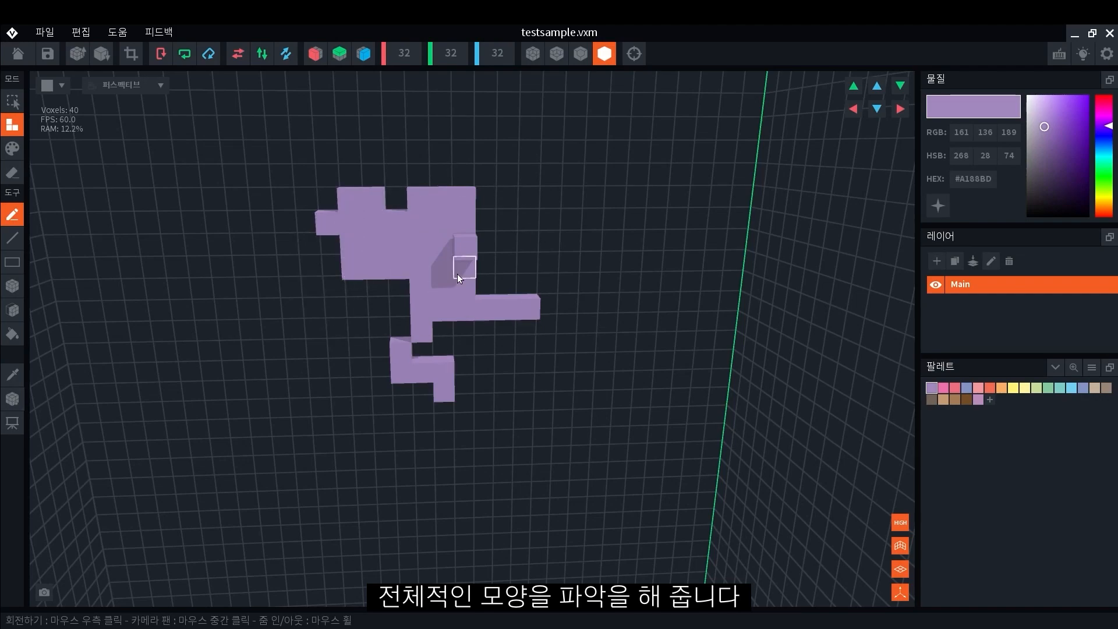
{"action": "left_click", "coordinate": [554, 53]}
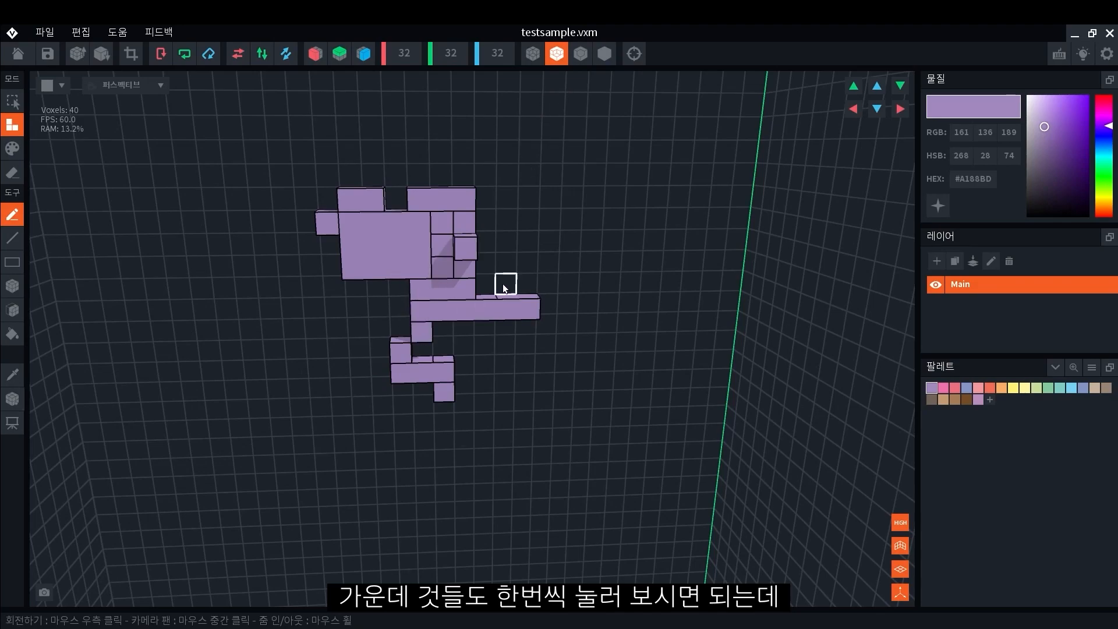
{"action": "left_click", "coordinate": [581, 53]}
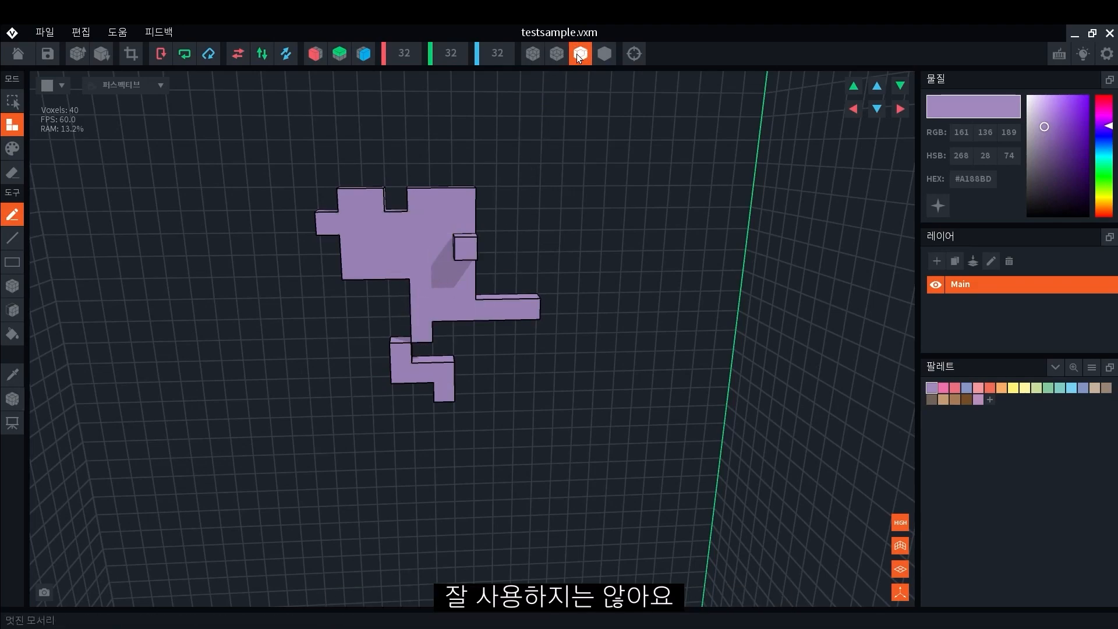
{"action": "left_click", "coordinate": [532, 53]}
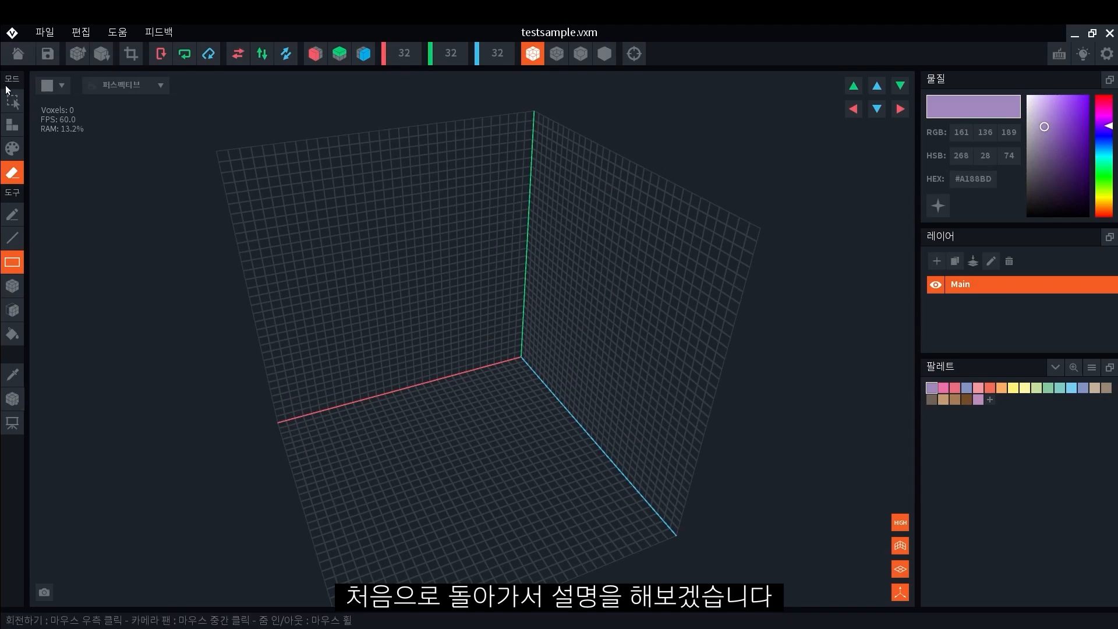
In create mode, place a single purple voxel high on the back wall grid with the Pencil.
{"action": "left_click", "coordinate": [11, 124]}
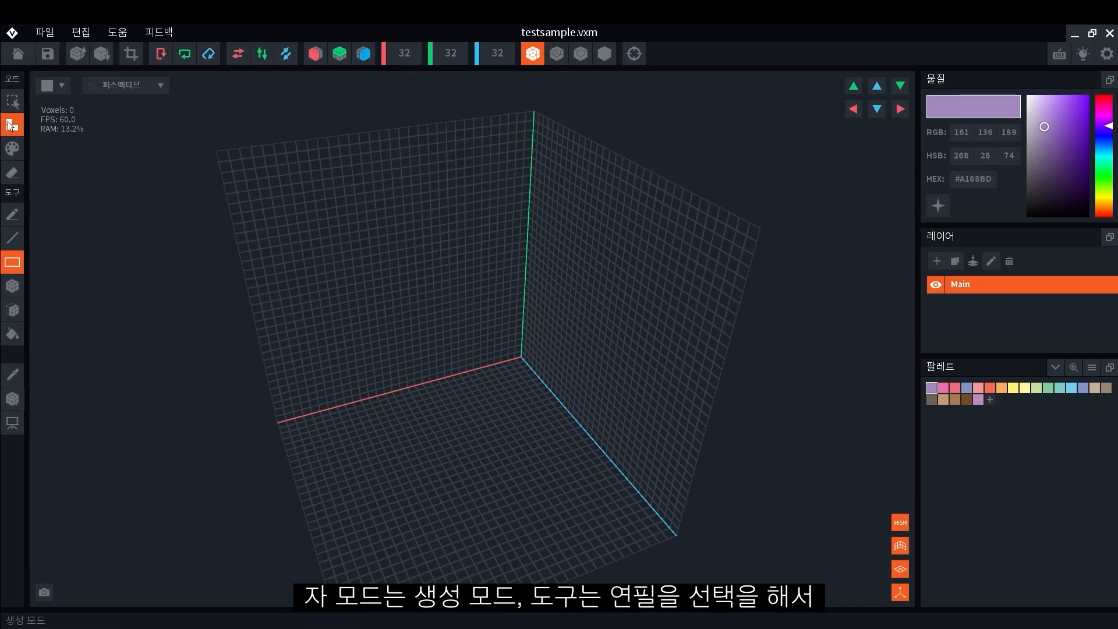
{"action": "left_click", "coordinate": [11, 217]}
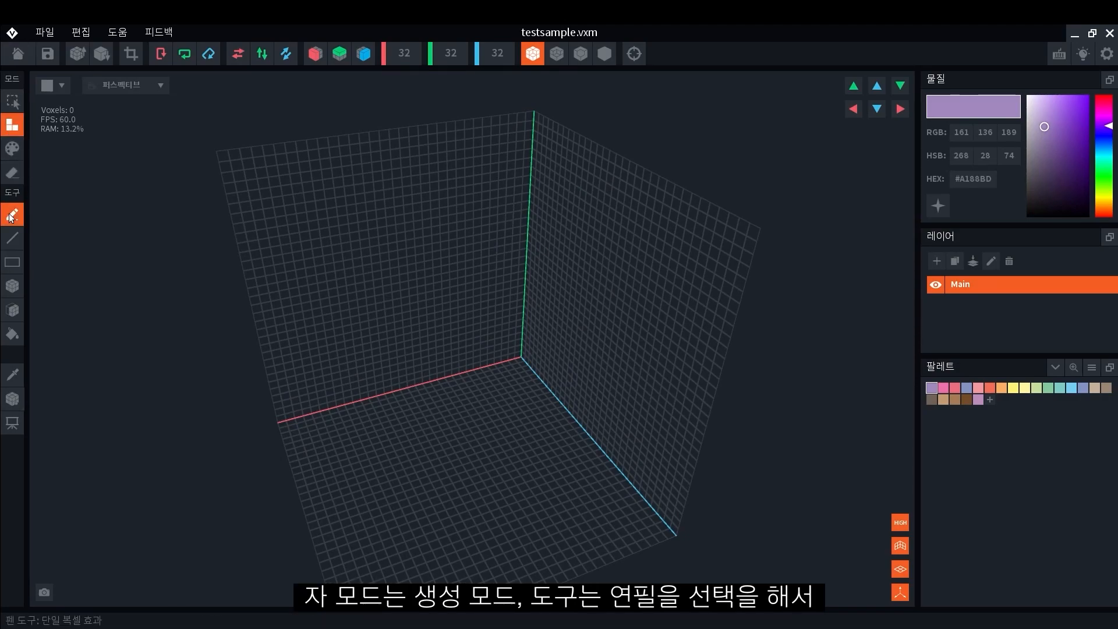
{"action": "left_click", "coordinate": [364, 245]}
{"action": "left_click_drag", "start_coordinate": [368, 269], "coordinate": [368, 312]}
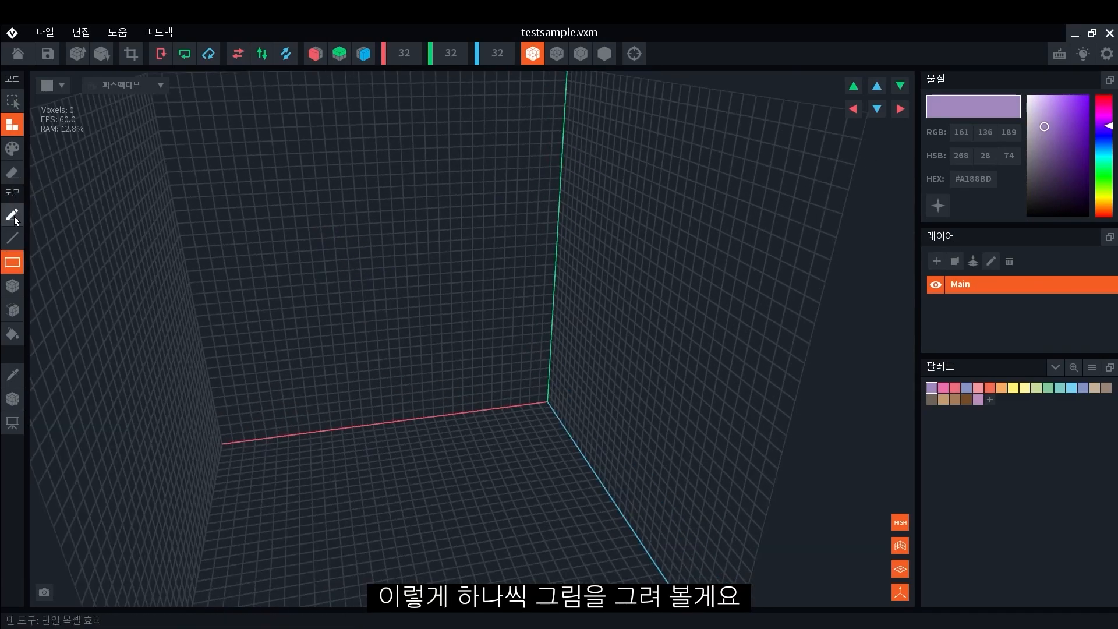
{"action": "left_click", "coordinate": [13, 215]}
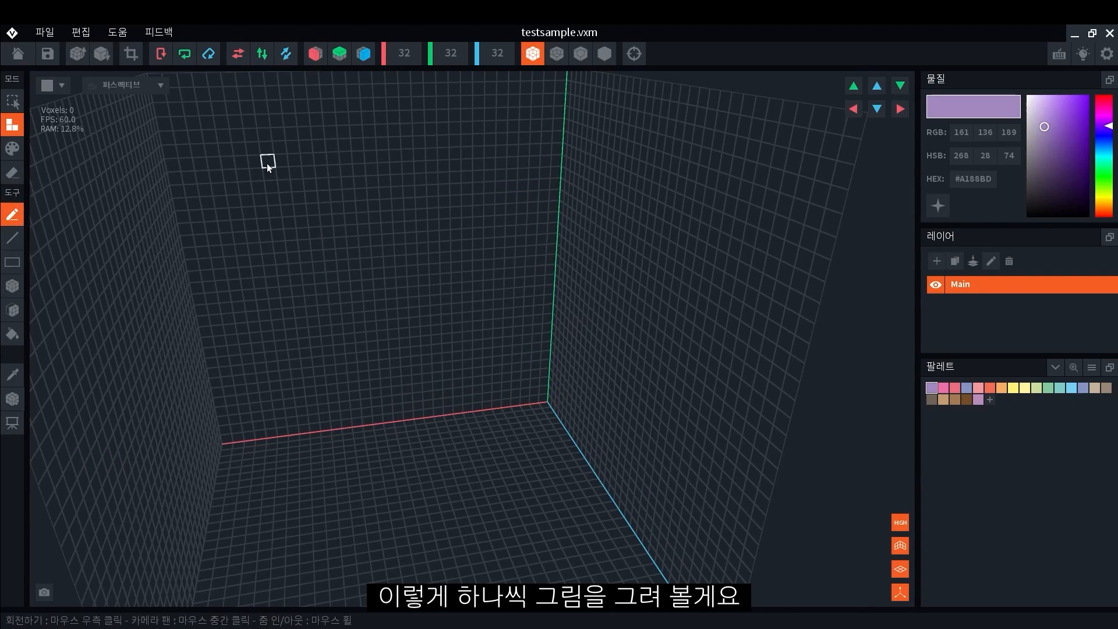
{"action": "scroll", "coordinate": [327, 218], "scroll_direction": "down", "scroll_amount": 3}
{"action": "left_click", "coordinate": [355, 209]}
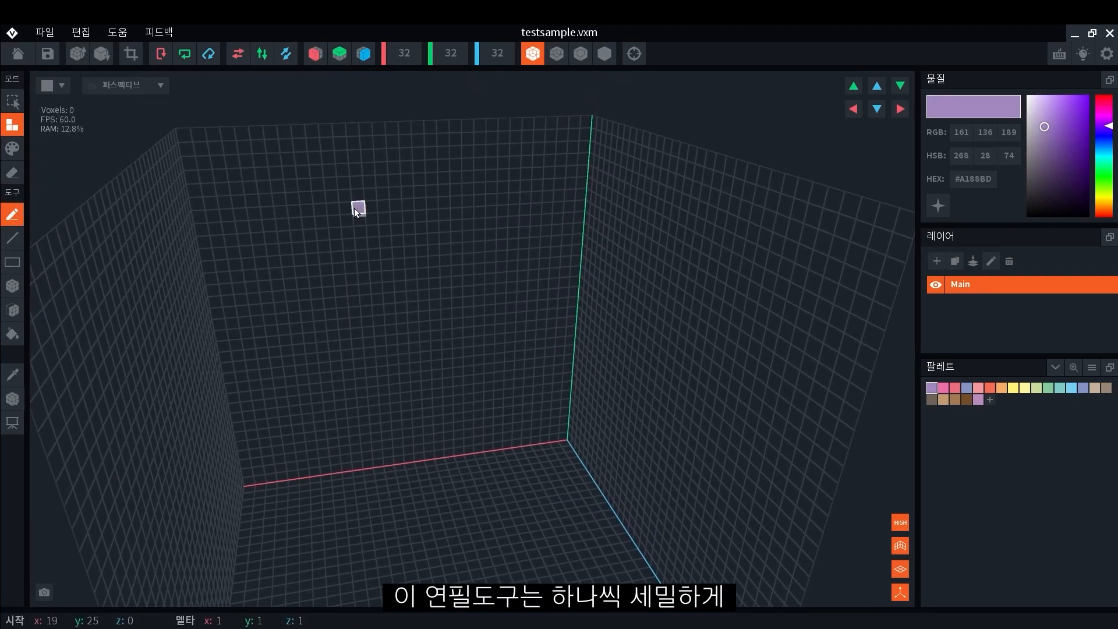
Add adjoining Pencil voxels around the first one and draw a broken rectangular outline of voxels on the back wall.
{"action": "scroll", "coordinate": [351, 224], "scroll_direction": "up", "scroll_amount": 3}
{"action": "left_click_drag", "start_coordinate": [350, 198], "coordinate": [368, 198]}
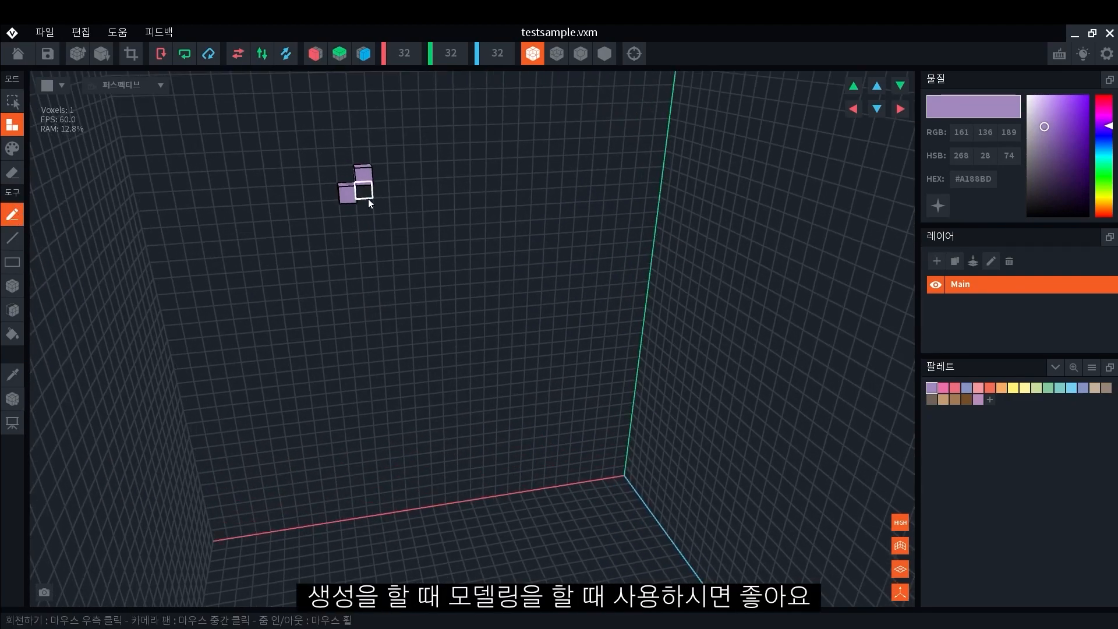
{"action": "left_click", "coordinate": [380, 206]}
{"action": "right_click_drag", "start_coordinate": [382, 208], "coordinate": [382, 203]}
{"action": "left_click", "coordinate": [360, 210]}
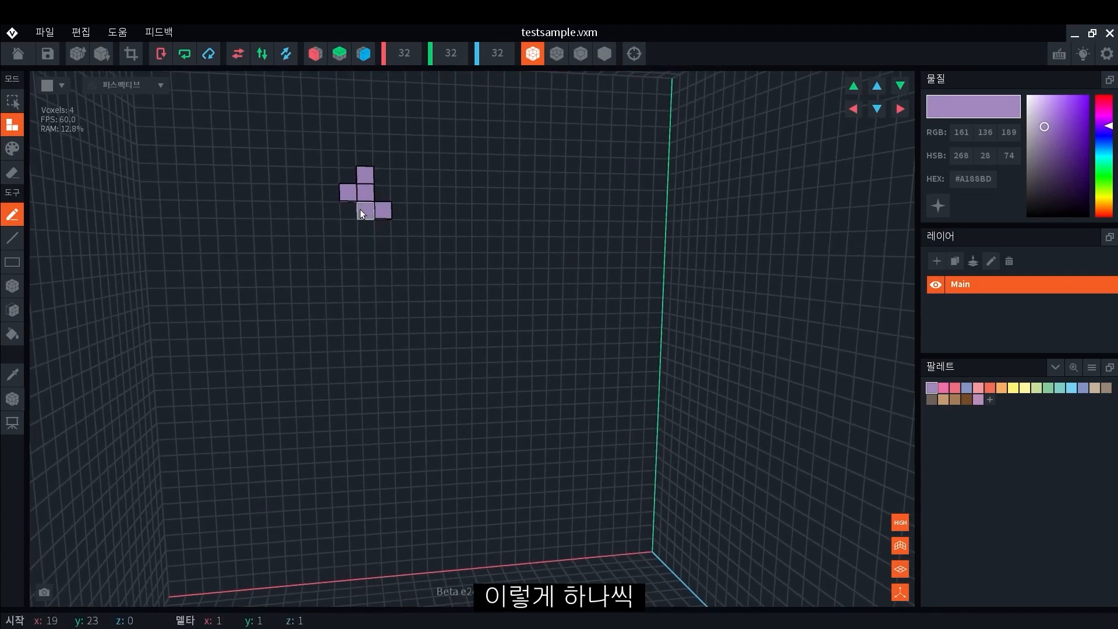
{"action": "mouse_move", "coordinate": [313, 210]}
{"action": "left_mouse_down"}
{"action": "mouse_move", "coordinate": [366, 209]}
{"action": "mouse_move", "coordinate": [215, 215]}
{"action": "mouse_move", "coordinate": [208, 290]}
{"action": "mouse_move", "coordinate": [320, 295]}
{"action": "left_mouse_up"}
{"action": "mouse_move", "coordinate": [432, 211]}
{"action": "left_mouse_down"}
{"action": "mouse_move", "coordinate": [529, 207]}
{"action": "mouse_move", "coordinate": [529, 276]}
{"action": "mouse_move", "coordinate": [397, 287]}
{"action": "left_mouse_up"}
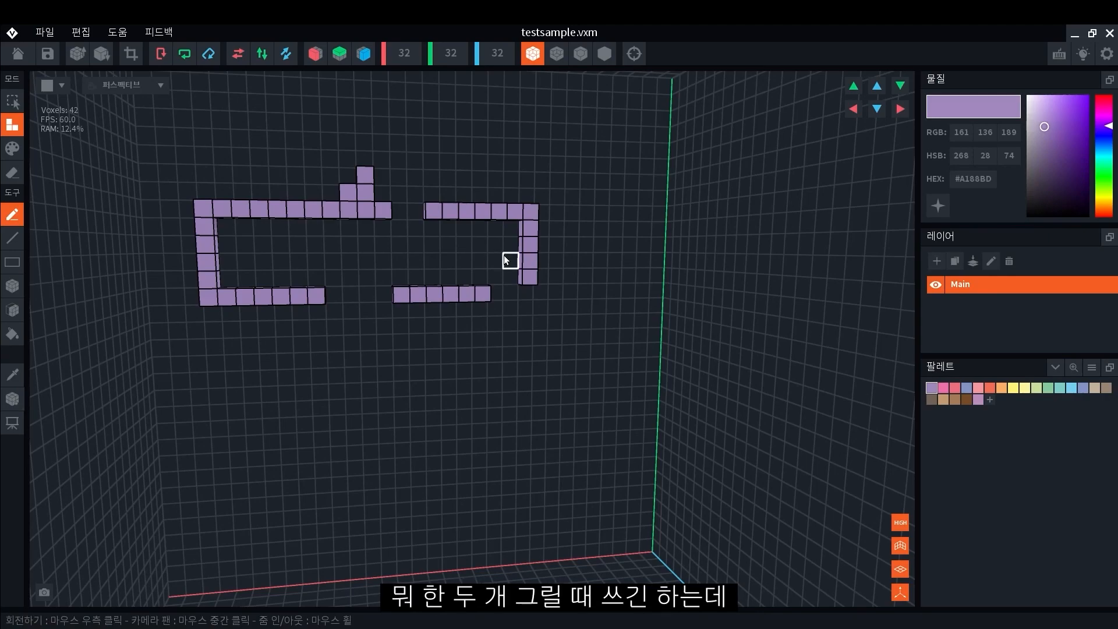
Use the Line tool to place separate single voxels and a straight horizontal row below the outline.
{"action": "left_click", "coordinate": [12, 238]}
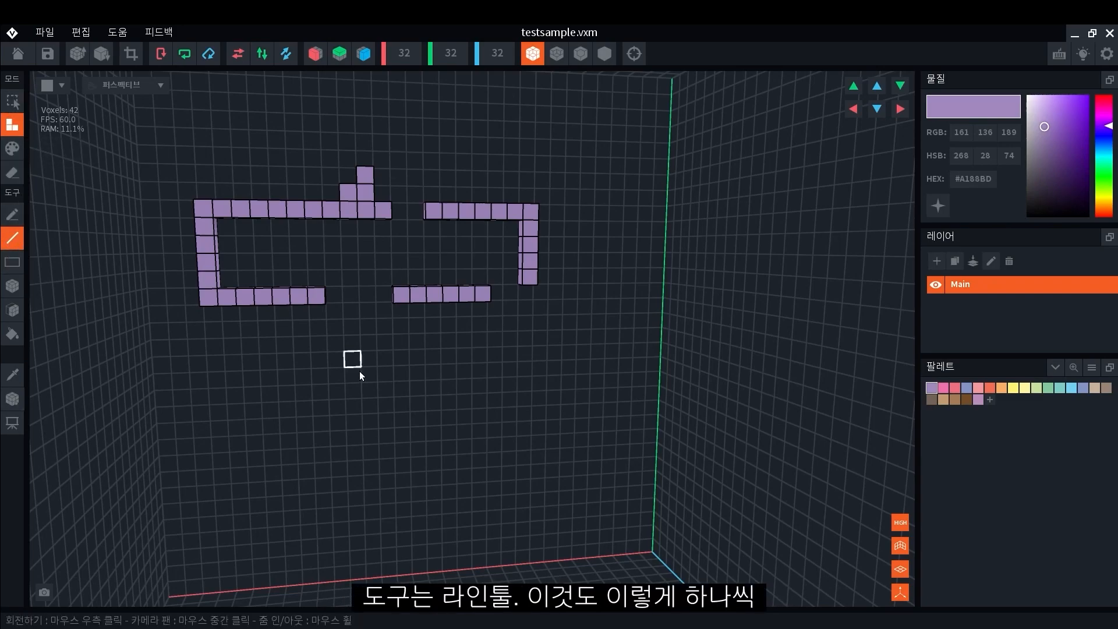
{"action": "left_click", "coordinate": [335, 360]}
{"action": "left_click", "coordinate": [370, 360]}
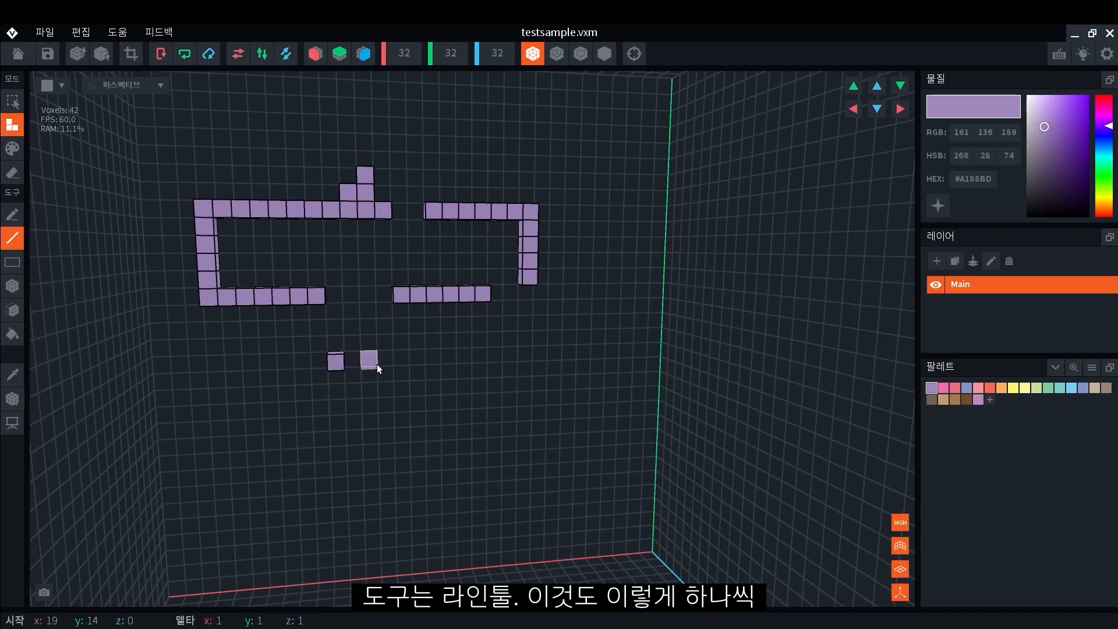
{"action": "left_click", "coordinate": [417, 390]}
{"action": "left_click_drag", "start_coordinate": [448, 355], "coordinate": [574, 353]}
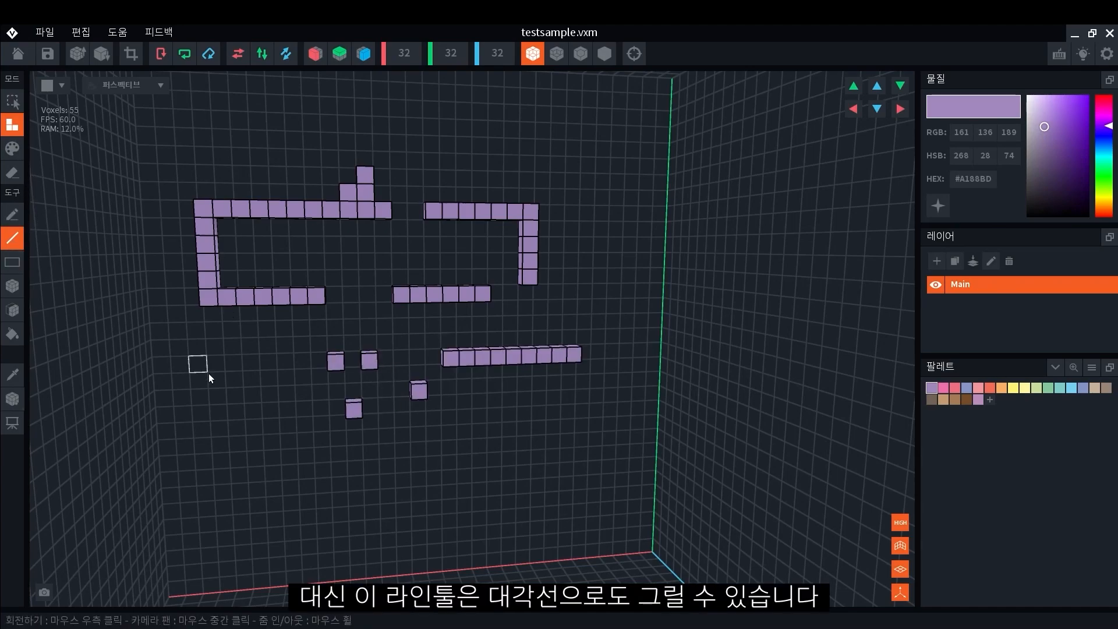
Draw diagonal voxel lines with the Line tool on the lower part of the back wall.
{"action": "left_click_drag", "start_coordinate": [302, 362], "coordinate": [193, 470]}
{"action": "left_click_drag", "start_coordinate": [292, 459], "coordinate": [316, 474]}
{"action": "left_click_drag", "start_coordinate": [354, 509], "coordinate": [390, 540]}
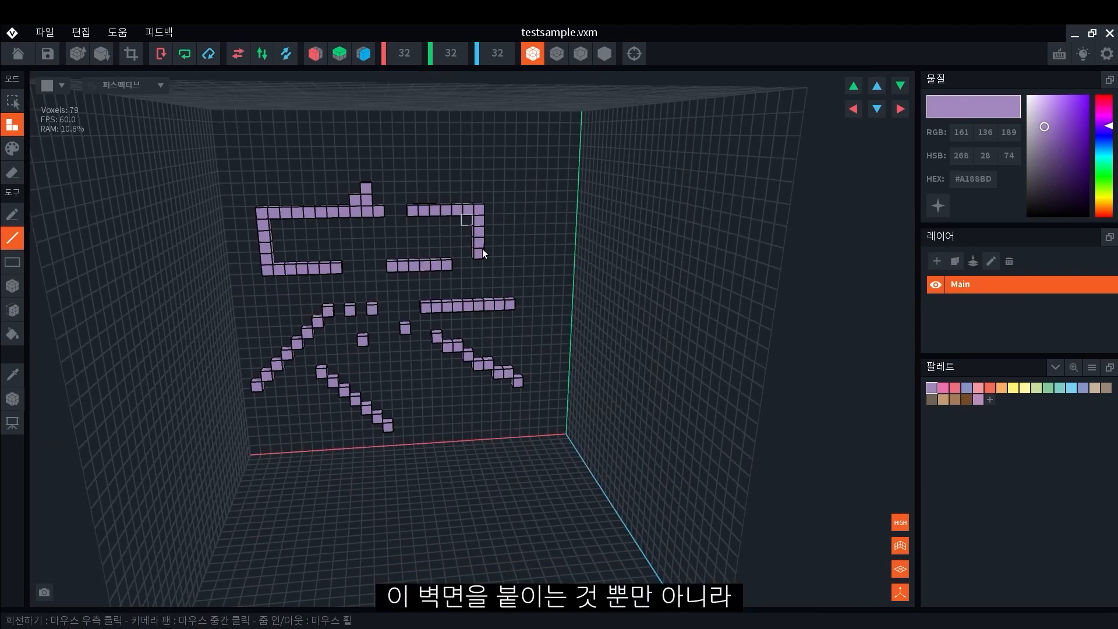
Draw a long vertical voxel line that leaves the back wall and runs through the open space.
{"action": "right_click_drag", "start_coordinate": [398, 406], "coordinate": [350, 416]}
{"action": "mouse_move", "coordinate": [409, 143]}
{"action": "left_mouse_down"}
{"action": "mouse_move", "coordinate": [313, 224]}
{"action": "mouse_move", "coordinate": [169, 394]}
{"action": "mouse_move", "coordinate": [208, 542]}
{"action": "mouse_move", "coordinate": [204, 564]}
{"action": "left_mouse_up"}
{"action": "right_click_drag", "start_coordinate": [242, 477], "coordinate": [240, 474]}
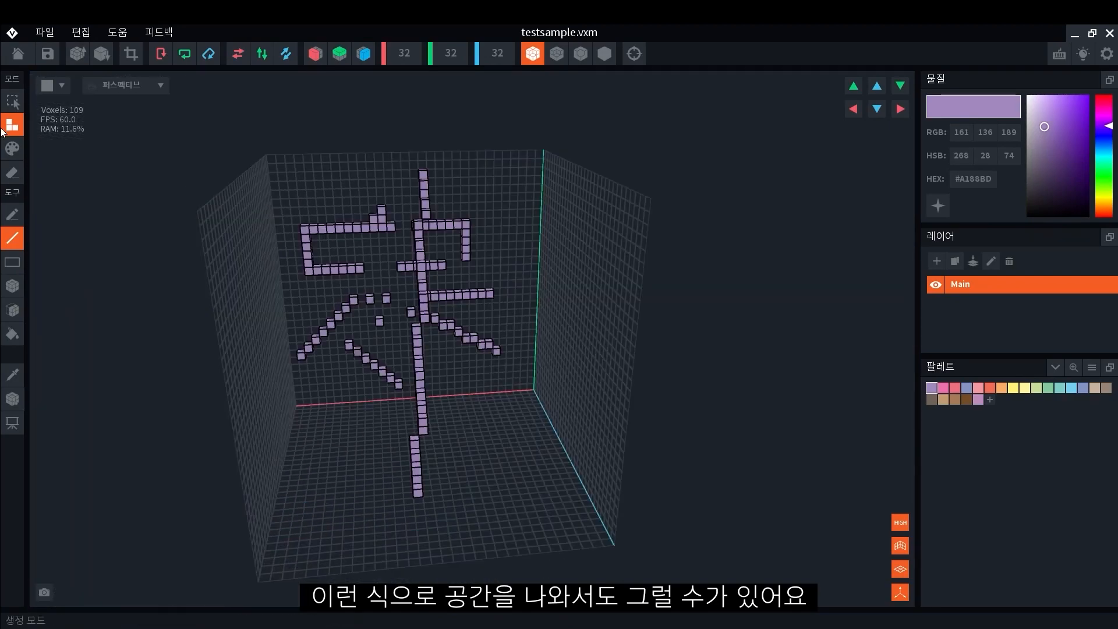
Fill a large volume over the upper drawing and a second one across the floor with the screen rectangle tool.
{"action": "left_click", "coordinate": [11, 262]}
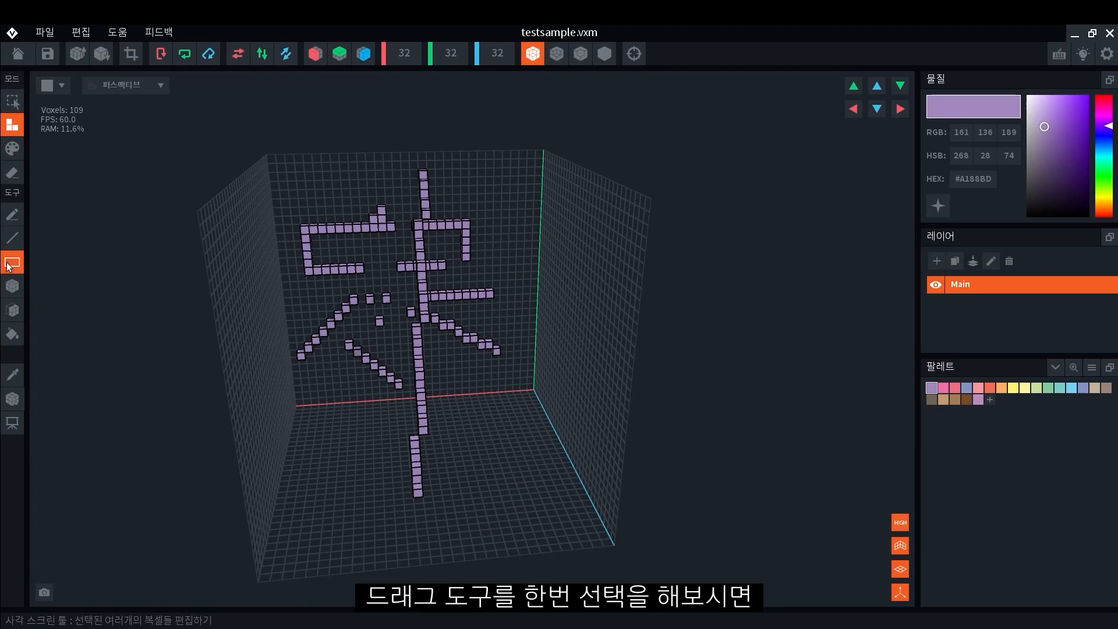
{"action": "scroll", "coordinate": [317, 301], "scroll_direction": "up", "scroll_amount": 2}
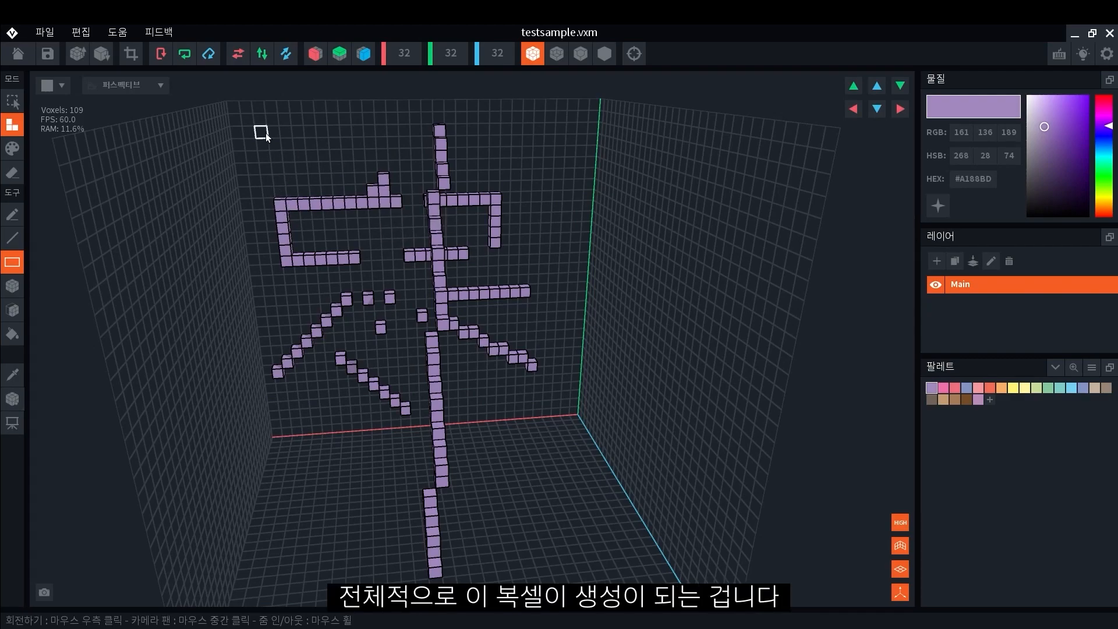
{"action": "left_click_drag", "start_coordinate": [271, 131], "coordinate": [551, 330]}
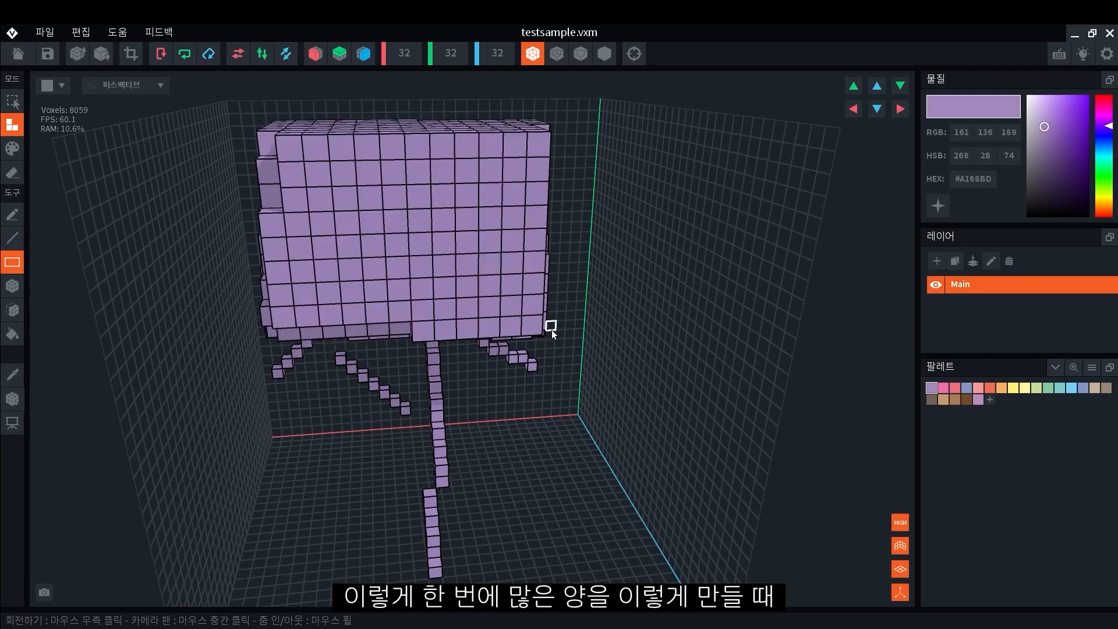
{"action": "scroll", "coordinate": [551, 330], "scroll_direction": "down", "scroll_amount": 3}
{"action": "right_click_drag", "start_coordinate": [543, 331], "coordinate": [388, 341]}
{"action": "left_click_drag", "start_coordinate": [352, 336], "coordinate": [488, 364]}
{"action": "right_click_drag", "start_coordinate": [488, 365], "coordinate": [449, 364]}
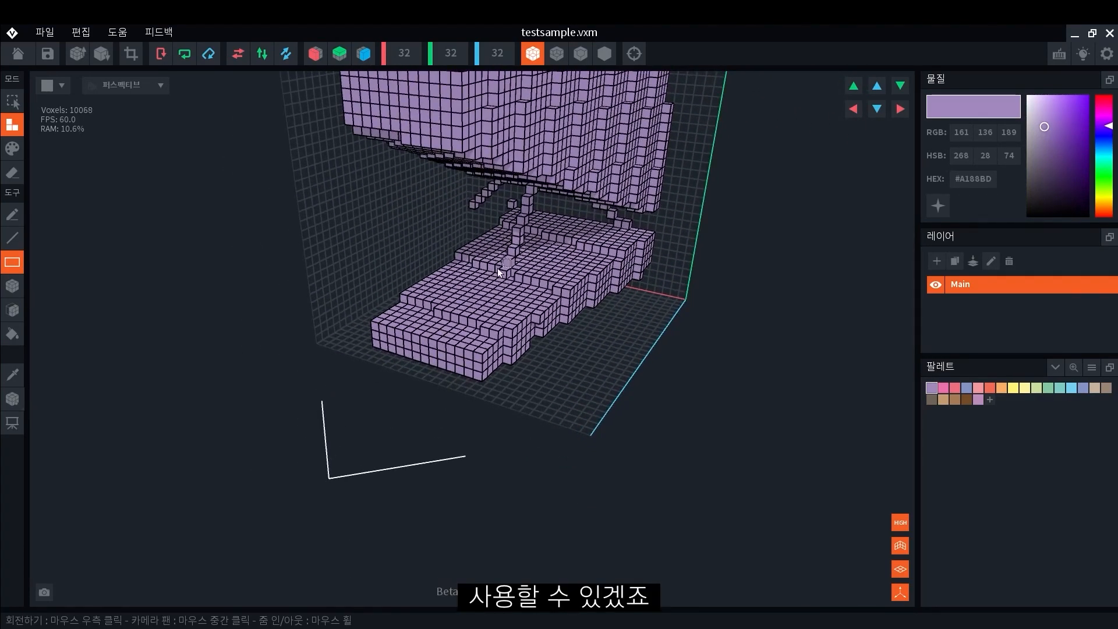
{"action": "scroll", "coordinate": [491, 292], "scroll_direction": "down", "scroll_amount": 2}
{"action": "right_click_drag", "start_coordinate": [491, 293], "coordinate": [480, 348]}
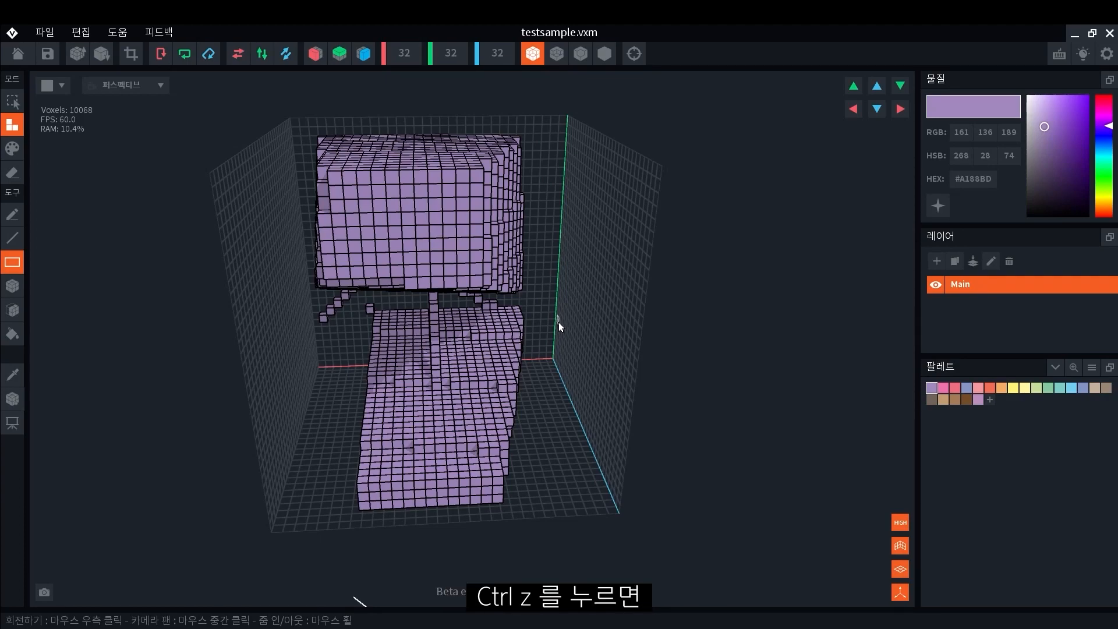
Undo both rectangle fills, the long vertical line and the last diagonal line.
{"action": "key", "text": "ctrl+z"}
{"action": "key", "text": "ctrl+z"}
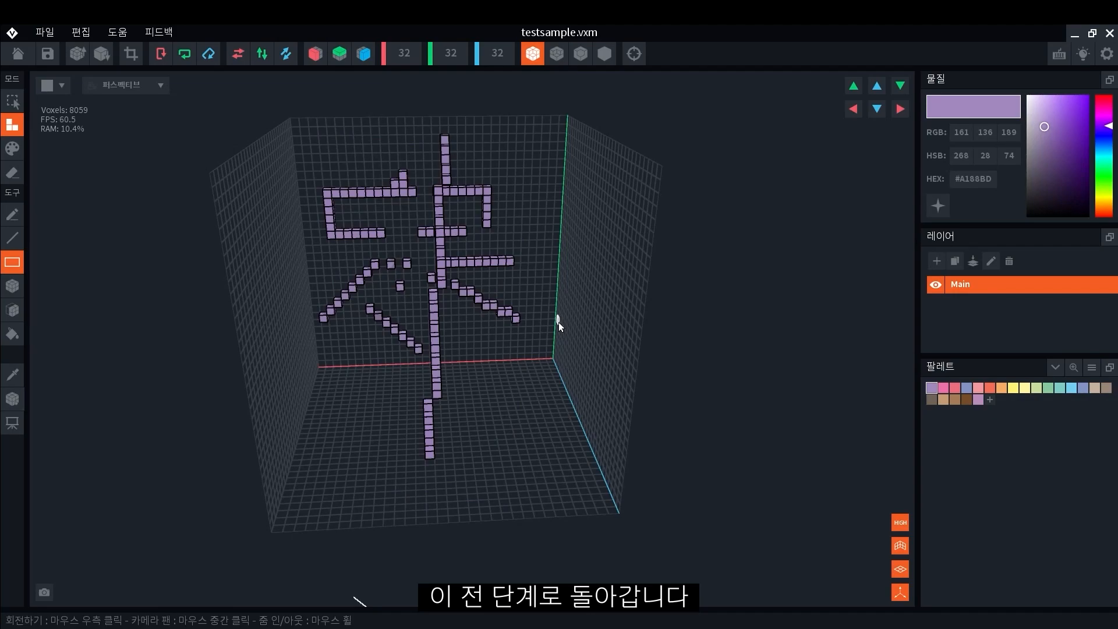
{"action": "key", "text": "ctrl+z"}
{"action": "key", "text": "ctrl+z"}
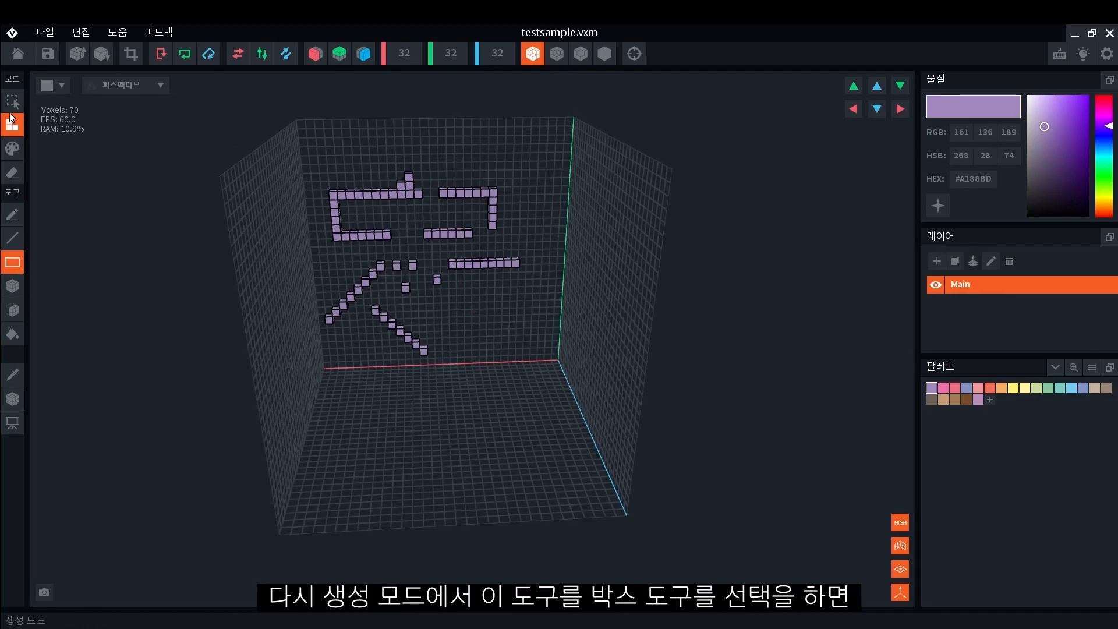
Place single voxels and short horizontal bars along the upper edge of the back wall with the Box tool.
{"action": "left_click", "coordinate": [11, 288]}
{"action": "scroll", "coordinate": [435, 294], "scroll_direction": "up", "scroll_amount": 5}
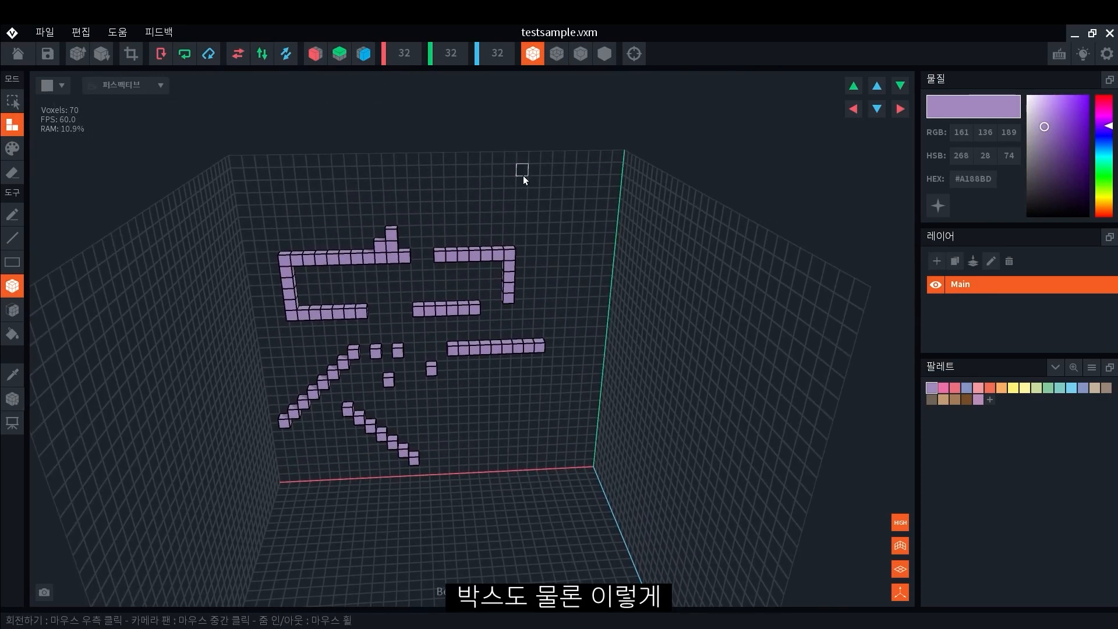
{"action": "left_click", "coordinate": [523, 176]}
{"action": "right_click_drag", "start_coordinate": [534, 196], "coordinate": [515, 185]}
{"action": "scroll", "coordinate": [536, 193], "scroll_direction": "up", "scroll_amount": 2}
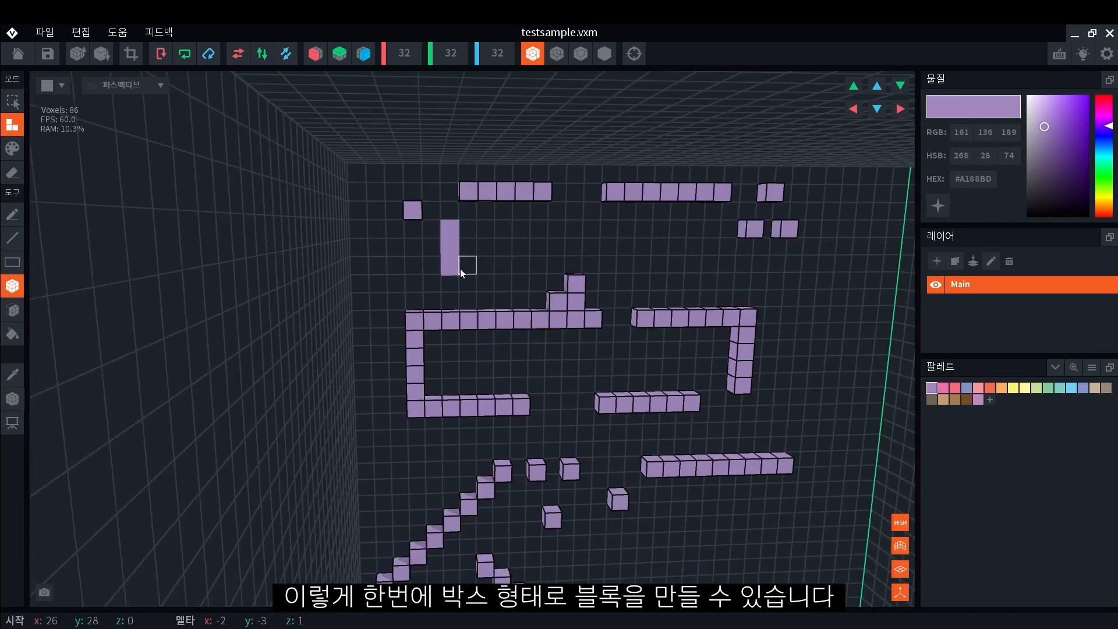
Build a 4 by 4 voxel square above the outline and thicken it with two more layers using the Box tool.
{"action": "left_click_drag", "start_coordinate": [460, 271], "coordinate": [511, 288]}
{"action": "left_click_drag", "start_coordinate": [458, 231], "coordinate": [500, 278]}
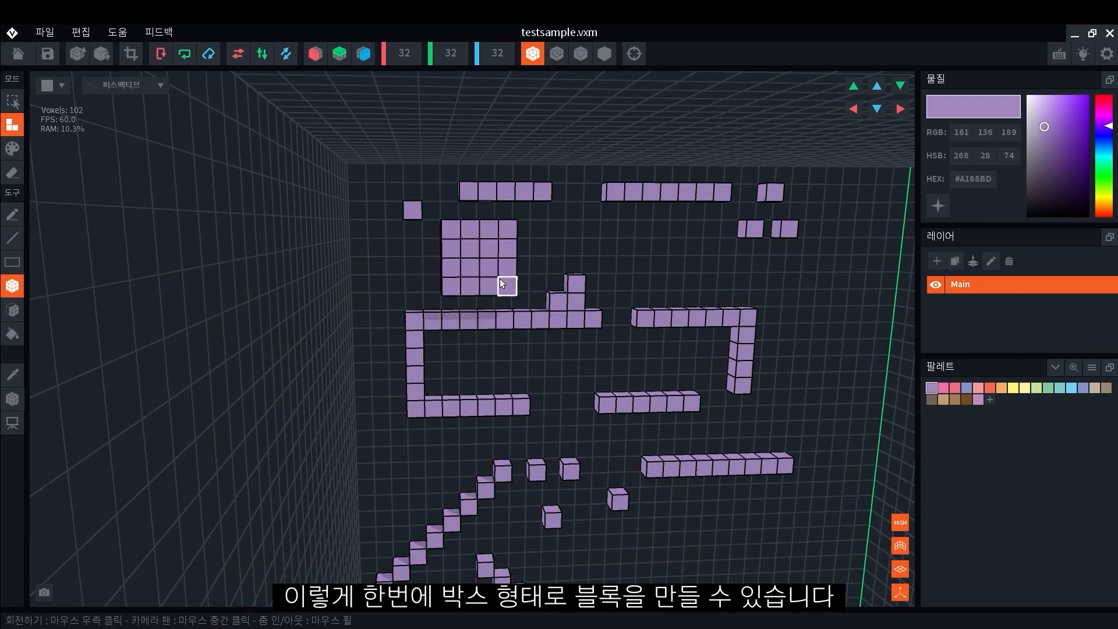
{"action": "left_click_drag", "start_coordinate": [458, 229], "coordinate": [499, 274]}
{"action": "right_click_drag", "start_coordinate": [498, 274], "coordinate": [496, 271]}
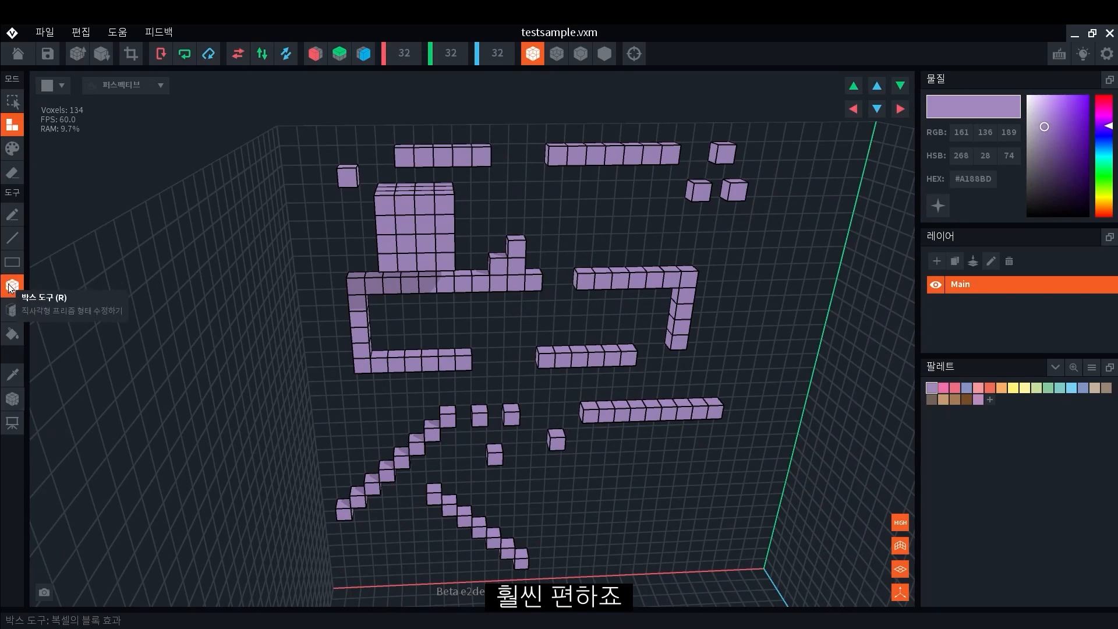
Add a single voxel and an eight-voxel horizontal bar between the upper bars and the outline.
{"action": "middle_click_drag", "start_coordinate": [454, 240], "coordinate": [470, 289]}
{"action": "right_click_drag", "start_coordinate": [458, 243], "coordinate": [459, 250]}
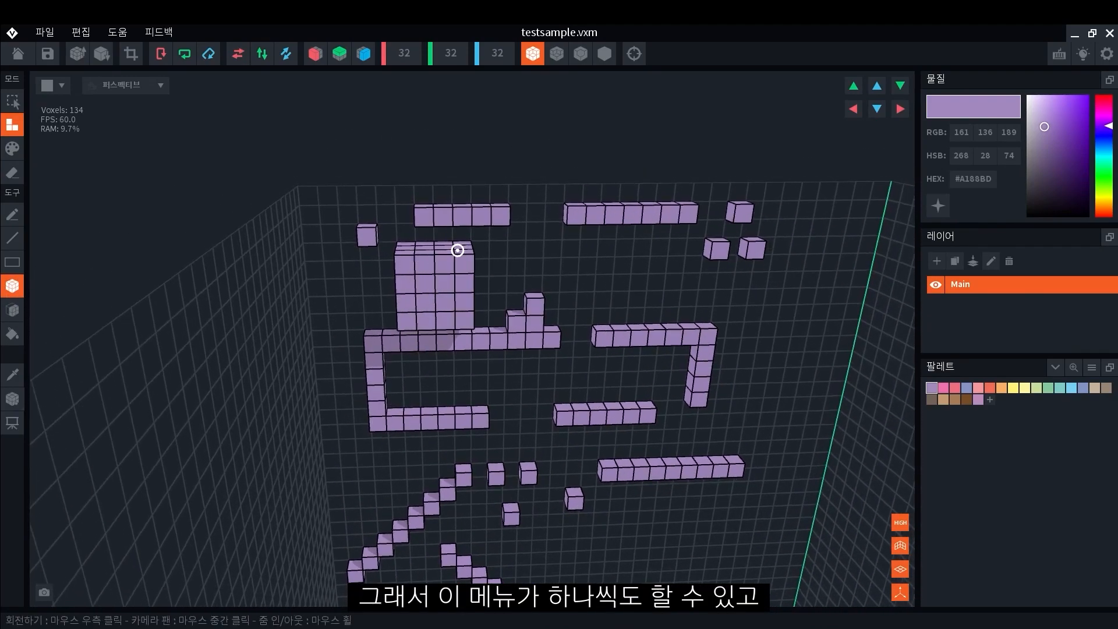
{"action": "left_click", "coordinate": [591, 250]}
{"action": "right_click_drag", "start_coordinate": [592, 250], "coordinate": [590, 254]}
{"action": "left_click_drag", "start_coordinate": [617, 272], "coordinate": [744, 269]}
{"action": "right_click_drag", "start_coordinate": [400, 252], "coordinate": [402, 260]}
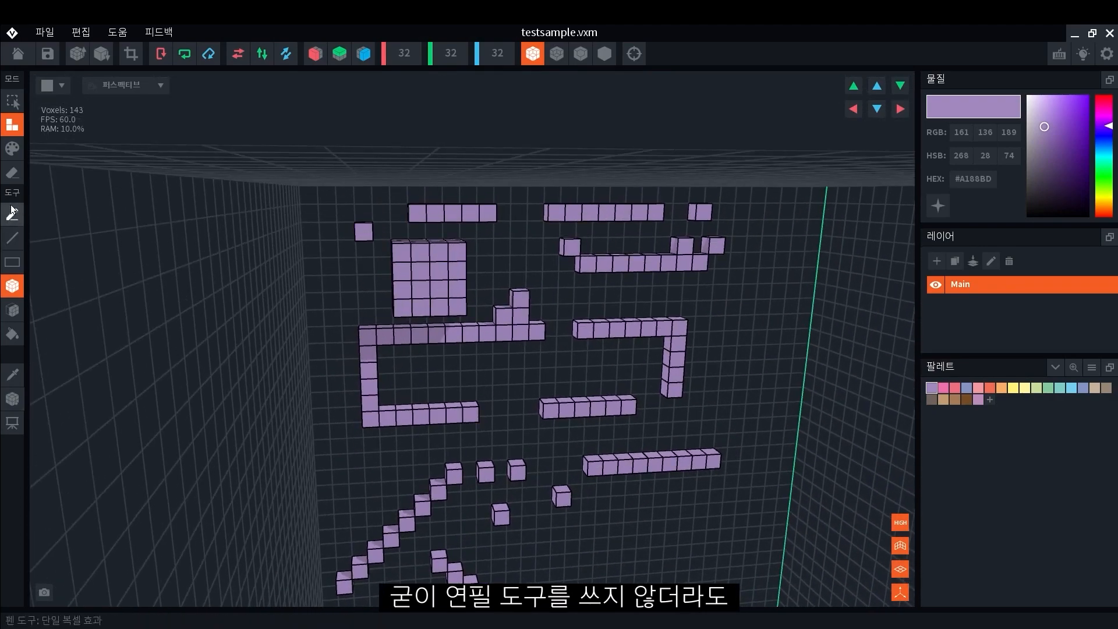
Draw a 7 by 5 voxel rectangle beside the green axis and place one separate voxel below it.
{"action": "right_click_drag", "start_coordinate": [699, 300], "coordinate": [519, 314]}
{"action": "left_click_drag", "start_coordinate": [608, 296], "coordinate": [701, 367]}
{"action": "right_click_drag", "start_coordinate": [664, 363], "coordinate": [627, 348]}
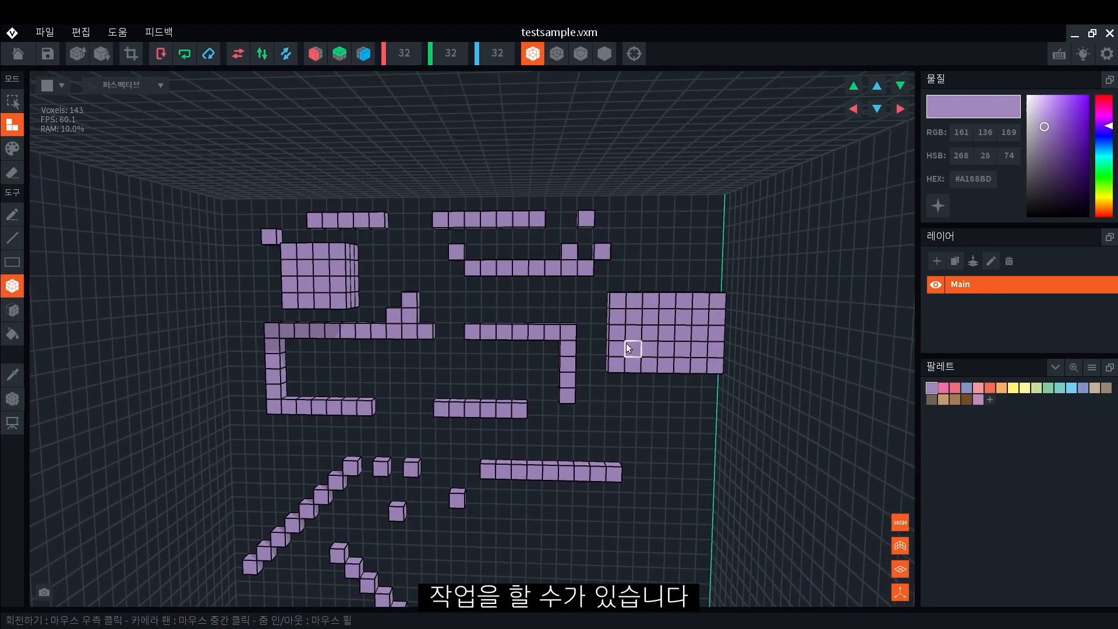
{"action": "mouse_move", "coordinate": [626, 408]}
{"action": "left_mouse_down"}
{"action": "mouse_move", "coordinate": [582, 439]}
{"action": "mouse_move", "coordinate": [609, 428]}
{"action": "mouse_move", "coordinate": [623, 400]}
{"action": "left_mouse_up"}
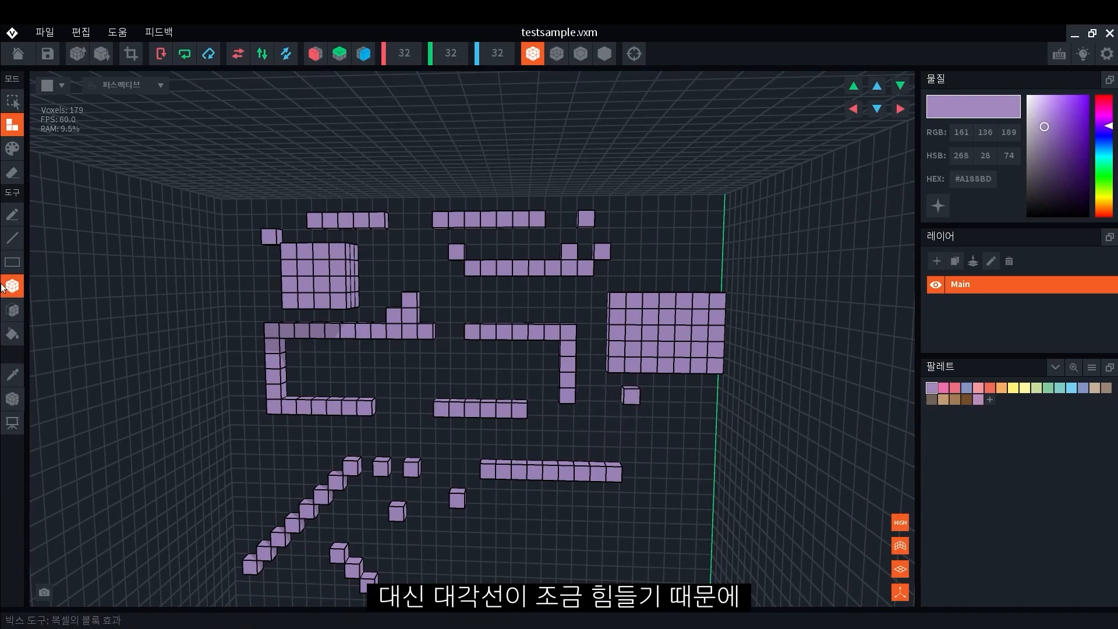
Draw several more diagonal voxel lines across the lower back wall with the Line tool.
{"action": "left_click", "coordinate": [12, 238]}
{"action": "left_click_drag", "start_coordinate": [580, 457], "coordinate": [544, 463]}
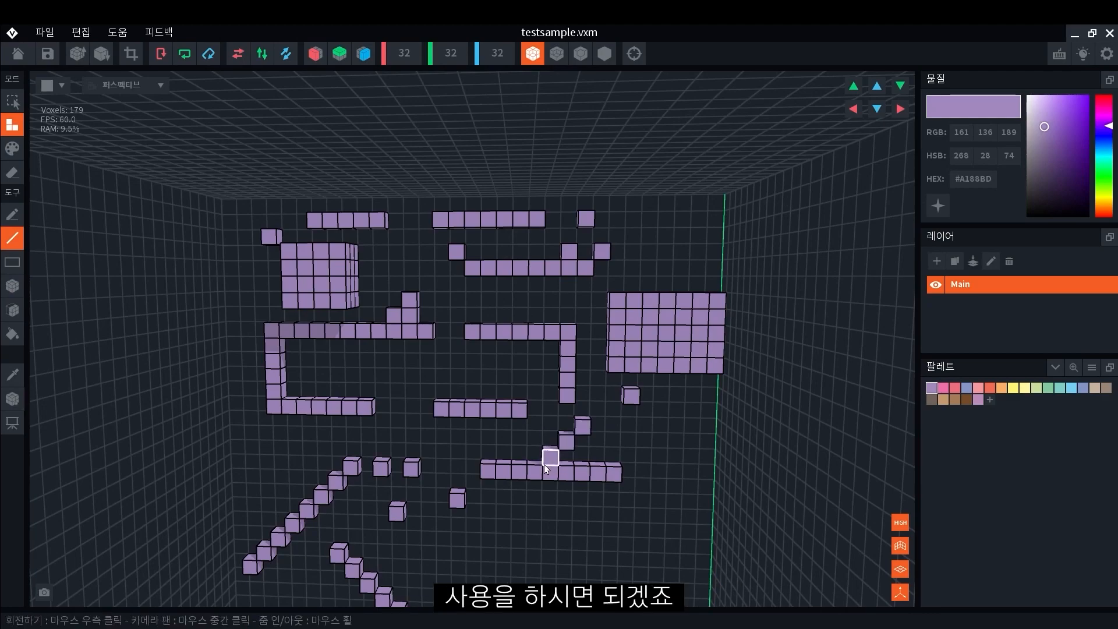
{"action": "right_click_drag", "start_coordinate": [511, 460], "coordinate": [467, 455]}
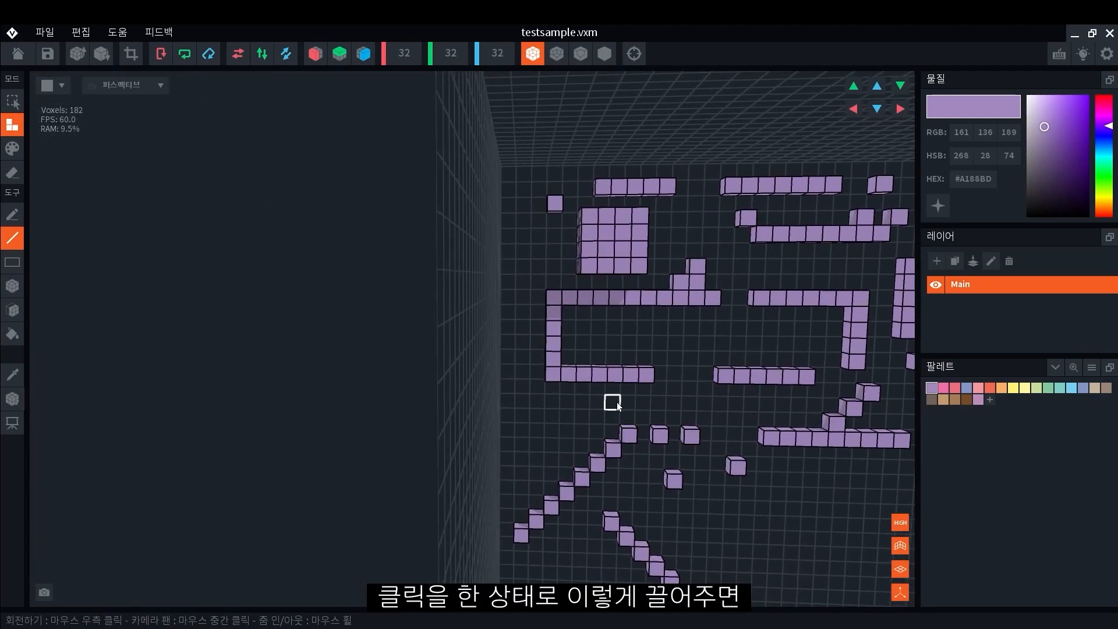
{"action": "left_click_drag", "start_coordinate": [617, 401], "coordinate": [616, 402]}
{"action": "left_click_drag", "start_coordinate": [558, 443], "coordinate": [507, 501]}
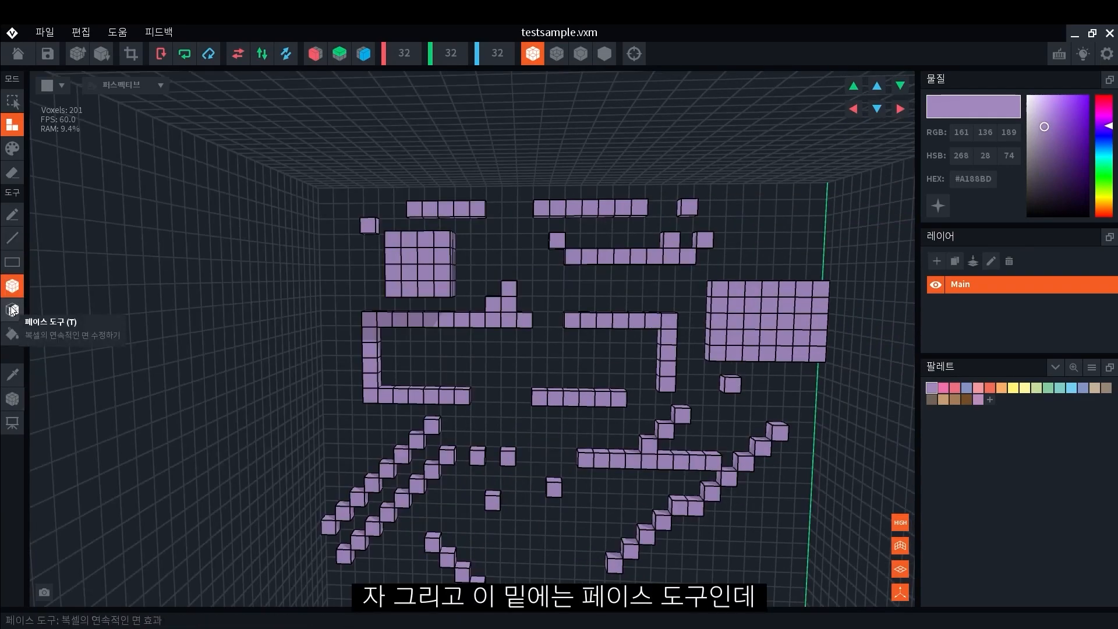
Show only quad edges and add one voxel layer to the front of the 7 by 5 rectangle with the Face tool.
{"action": "left_click", "coordinate": [12, 310]}
{"action": "middle_click_drag", "start_coordinate": [764, 313], "coordinate": [636, 334]}
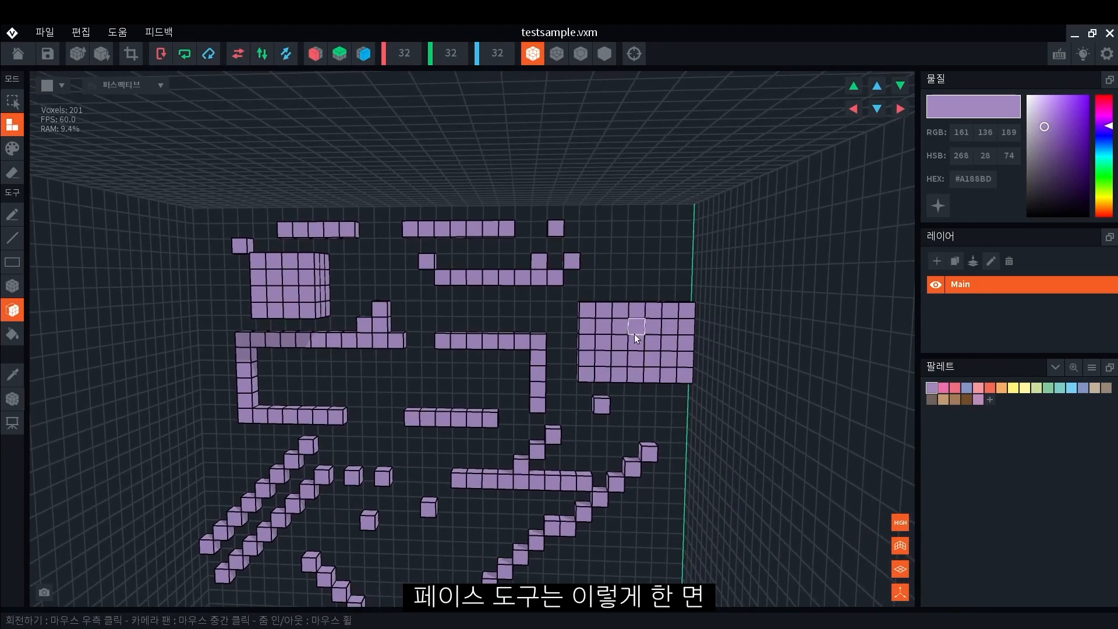
{"action": "scroll", "coordinate": [624, 334], "scroll_direction": "up", "scroll_amount": 3}
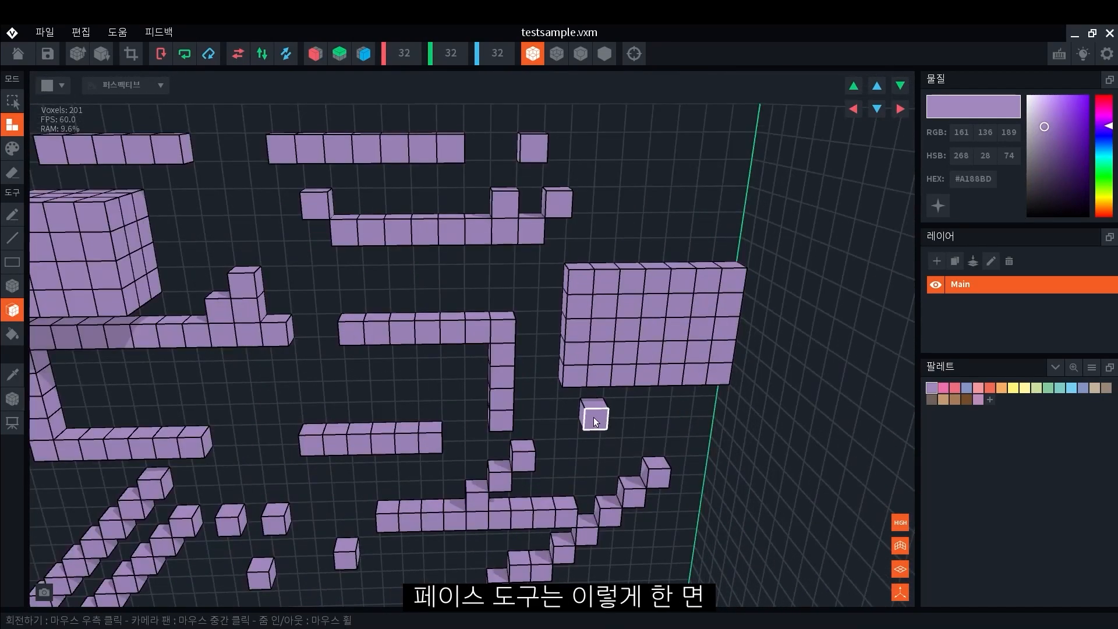
{"action": "left_click", "coordinate": [557, 54]}
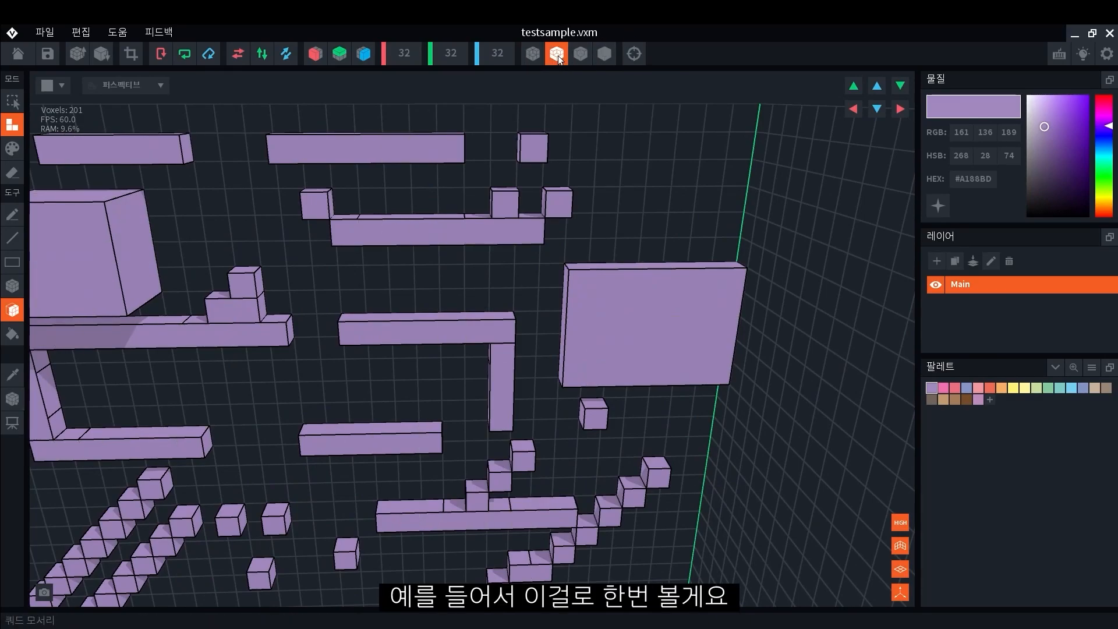
{"action": "right_click_drag", "start_coordinate": [610, 317], "coordinate": [703, 282]}
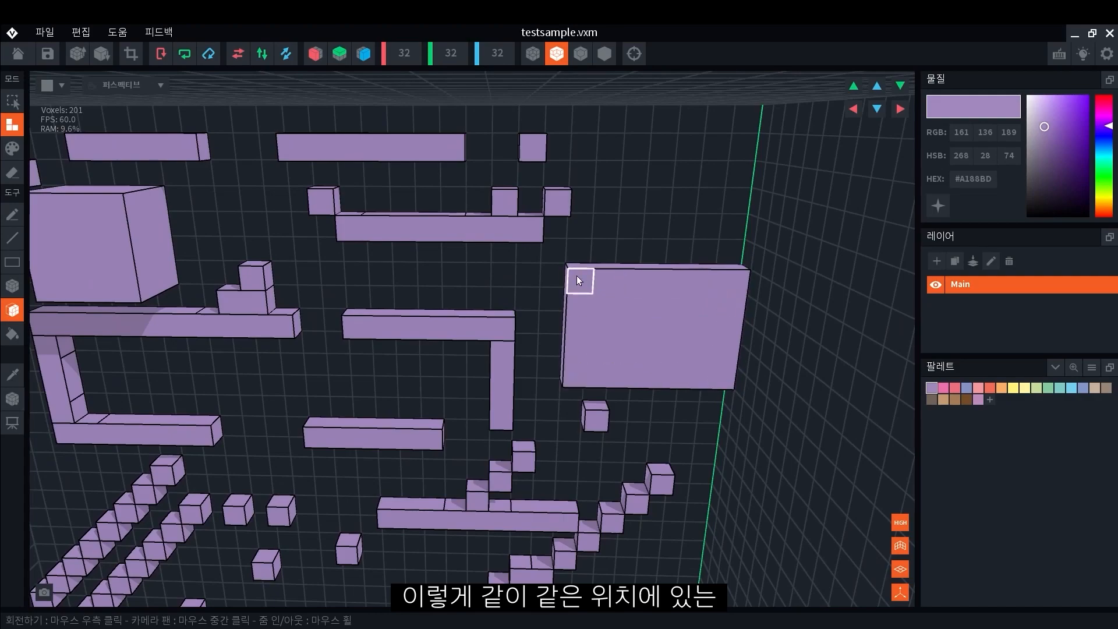
{"action": "right_click_drag", "start_coordinate": [715, 346], "coordinate": [692, 329]}
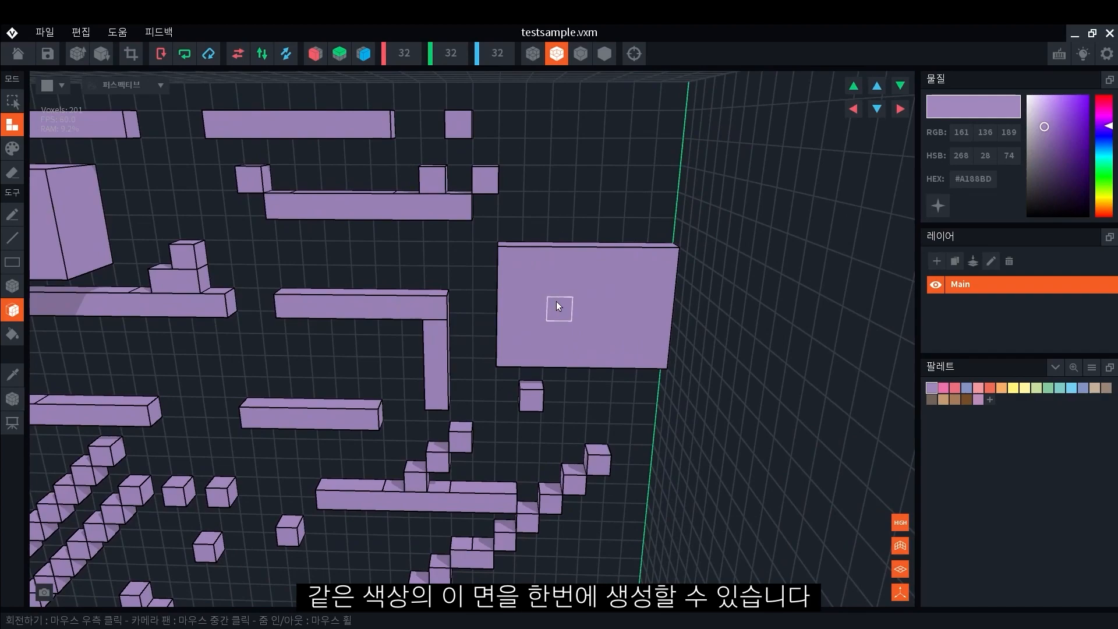
{"action": "right_click_drag", "start_coordinate": [548, 304], "coordinate": [578, 288]}
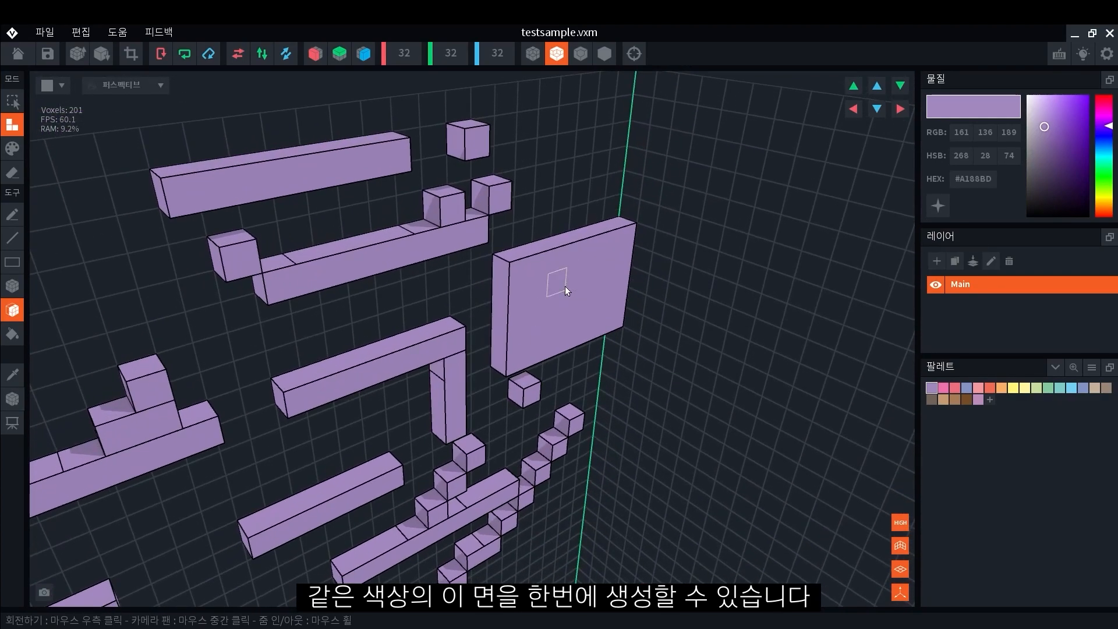
{"action": "left_click", "coordinate": [565, 287]}
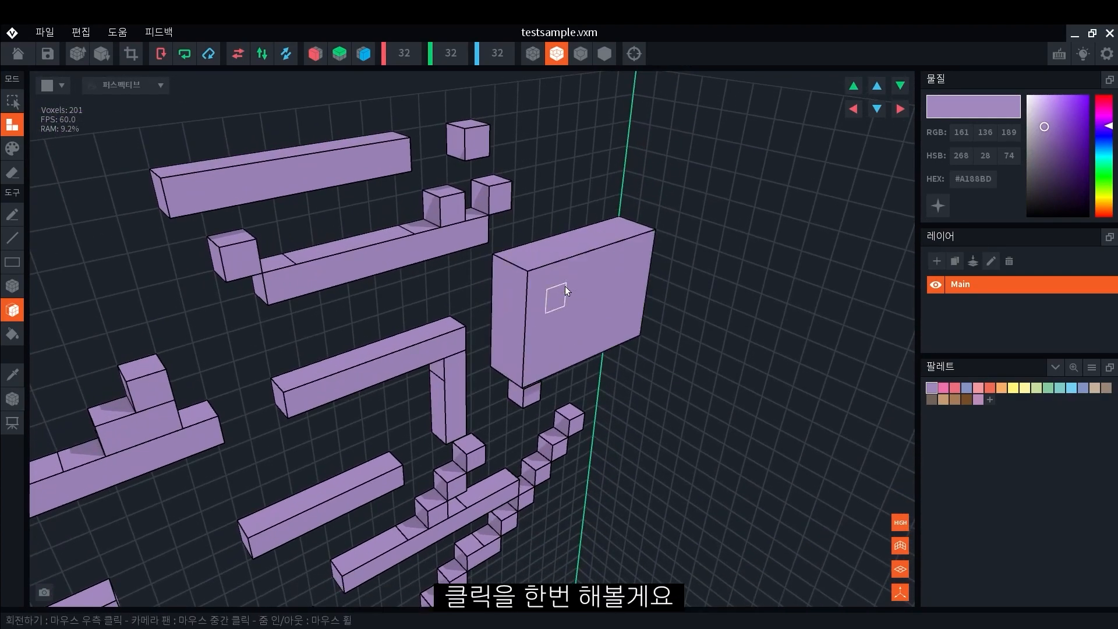
Show the individual voxel edges again and extend the rectangle's front face by thirteen more layers into a long block.
{"action": "left_click", "coordinate": [533, 46]}
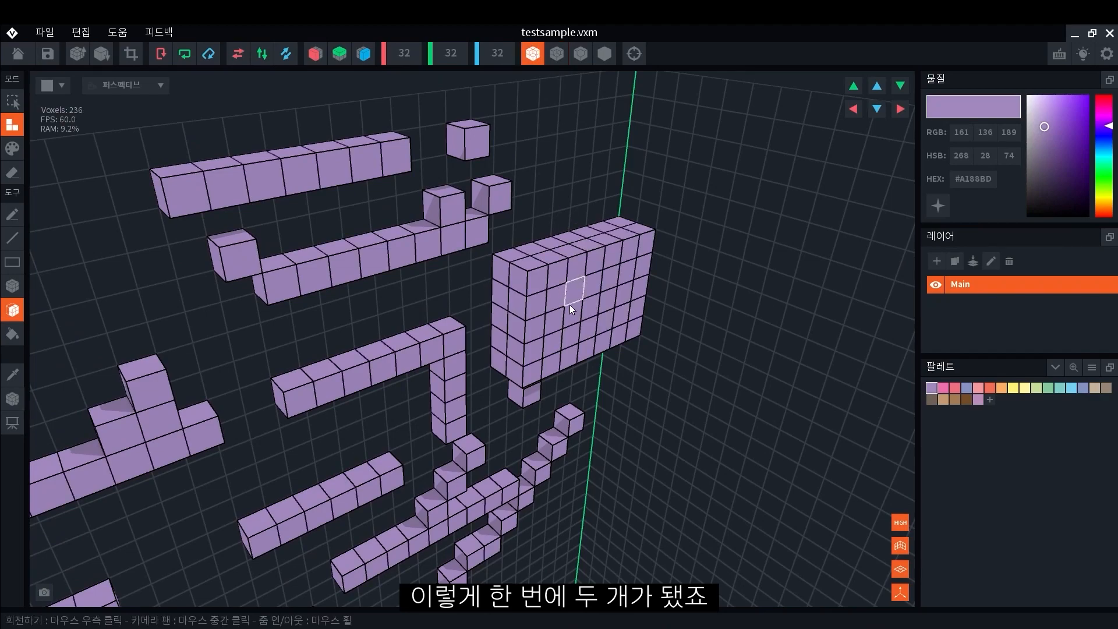
{"action": "left_click", "coordinate": [537, 284]}
{"action": "left_click", "coordinate": [620, 309]}
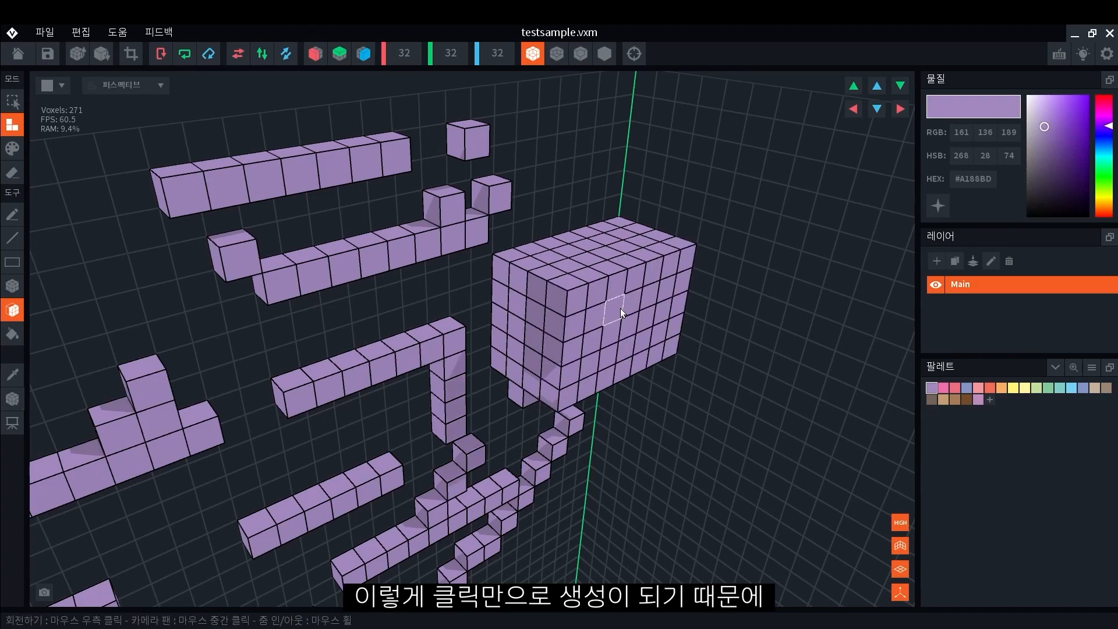
{"action": "right_click_drag", "start_coordinate": [650, 330], "coordinate": [653, 327]}
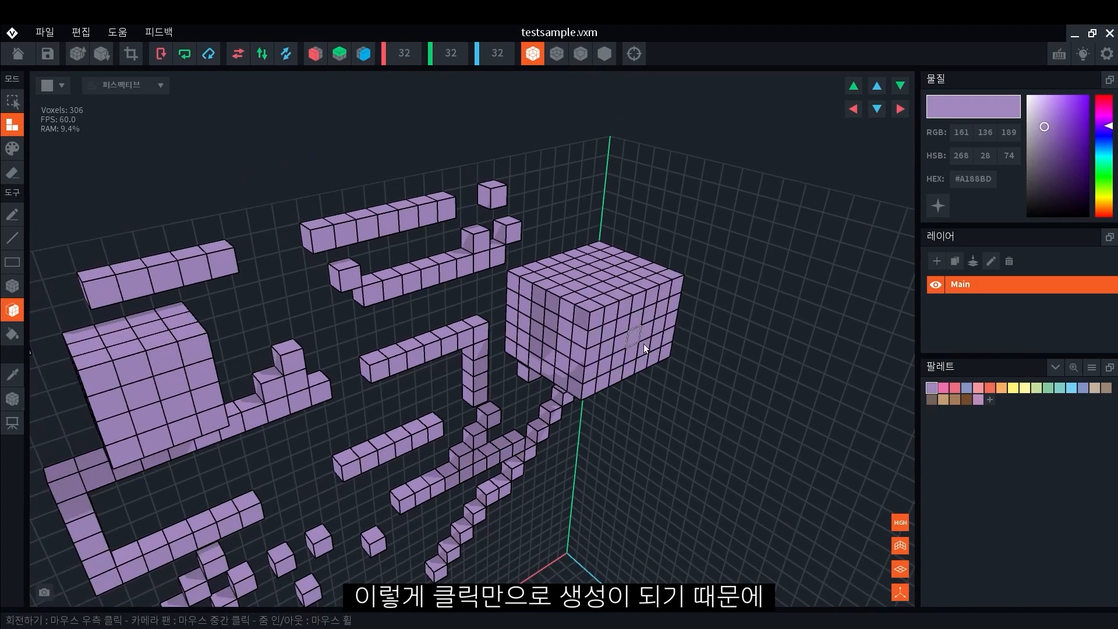
{"action": "left_click", "coordinate": [644, 334]}
{"action": "left_click", "coordinate": [656, 355]}
{"action": "left_click", "coordinate": [672, 369]}
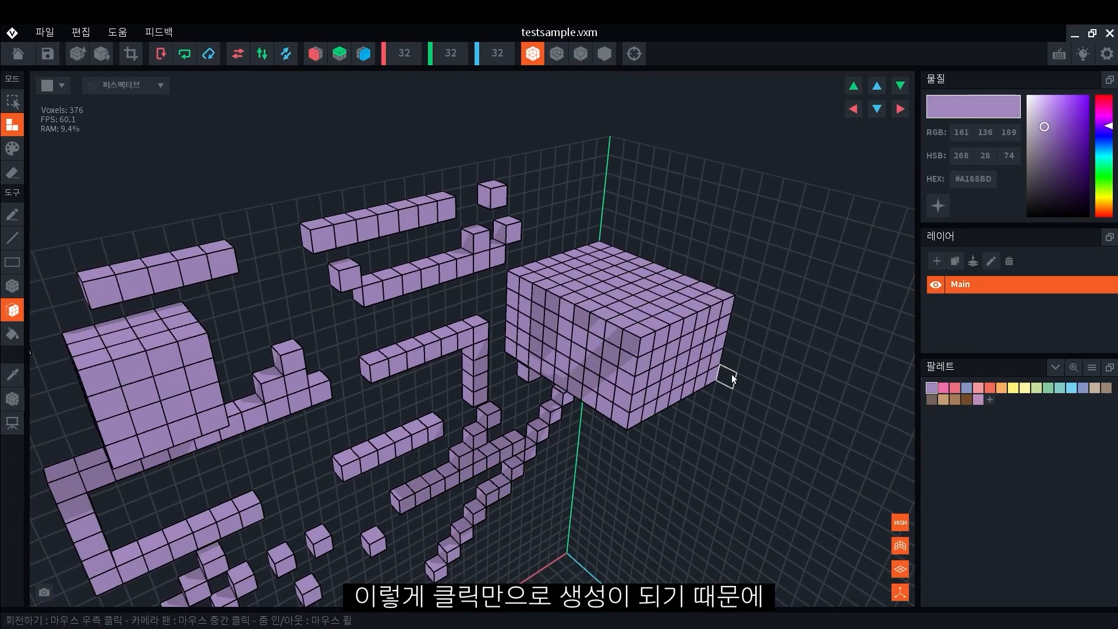
{"action": "right_click_drag", "start_coordinate": [680, 346], "coordinate": [656, 344]}
{"action": "left_click_drag", "start_coordinate": [644, 338], "coordinate": [807, 418]}
{"action": "scroll", "coordinate": [771, 396], "scroll_direction": "down", "scroll_amount": 5}
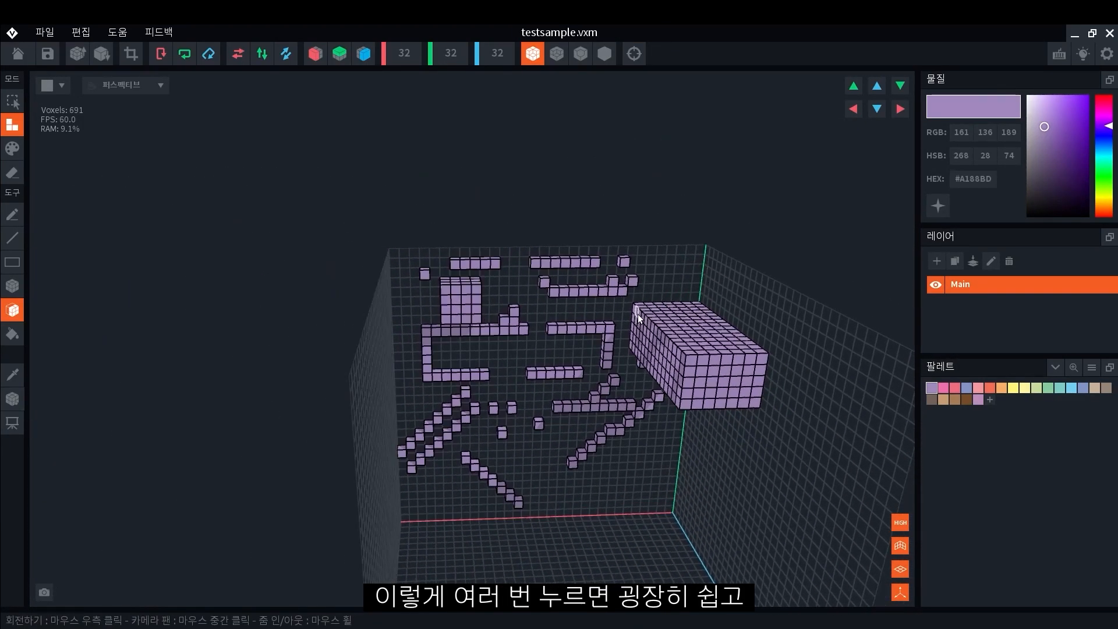
Try the Fill tool in add mode on the voxel workspace, and undo the fill.
{"action": "right_click_drag", "start_coordinate": [656, 363], "coordinate": [553, 329]}
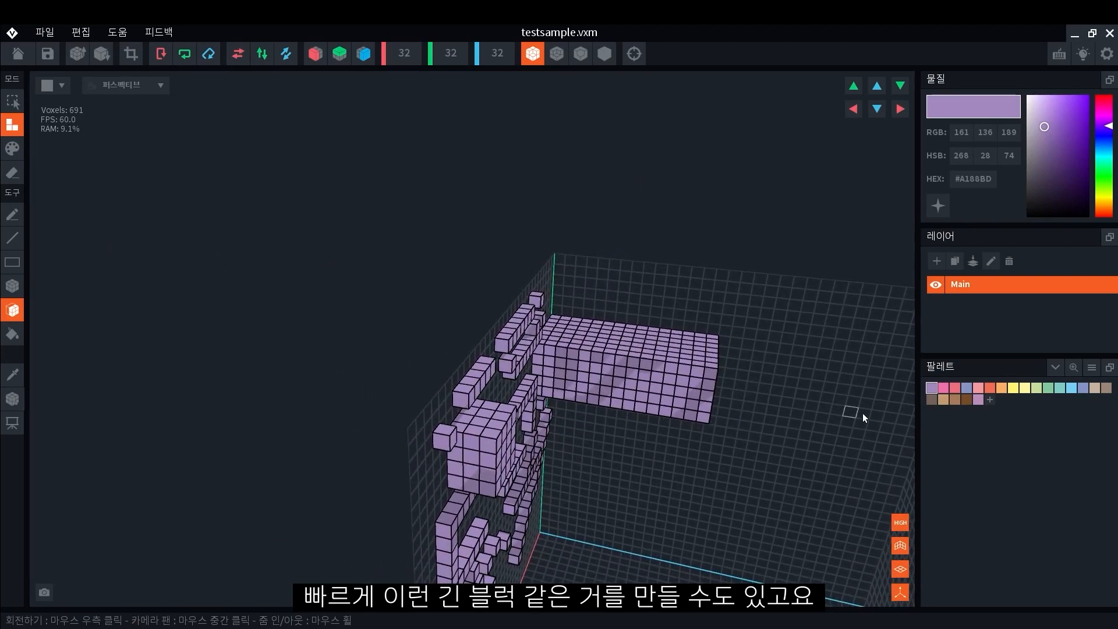
{"action": "right_click_drag", "start_coordinate": [704, 356], "coordinate": [467, 328]}
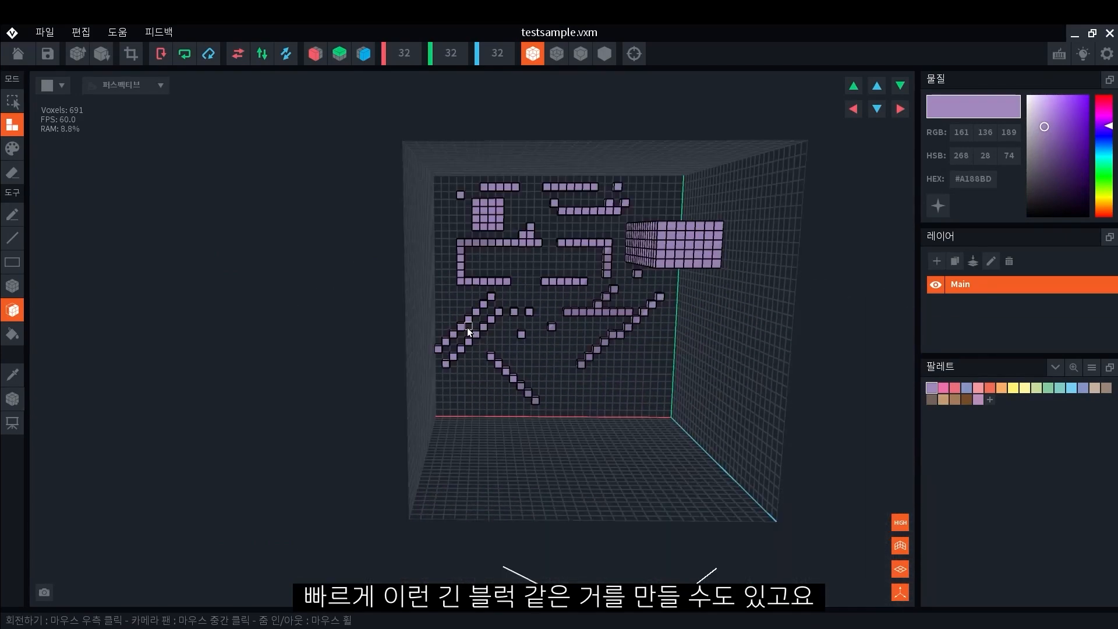
{"action": "left_click", "coordinate": [11, 335]}
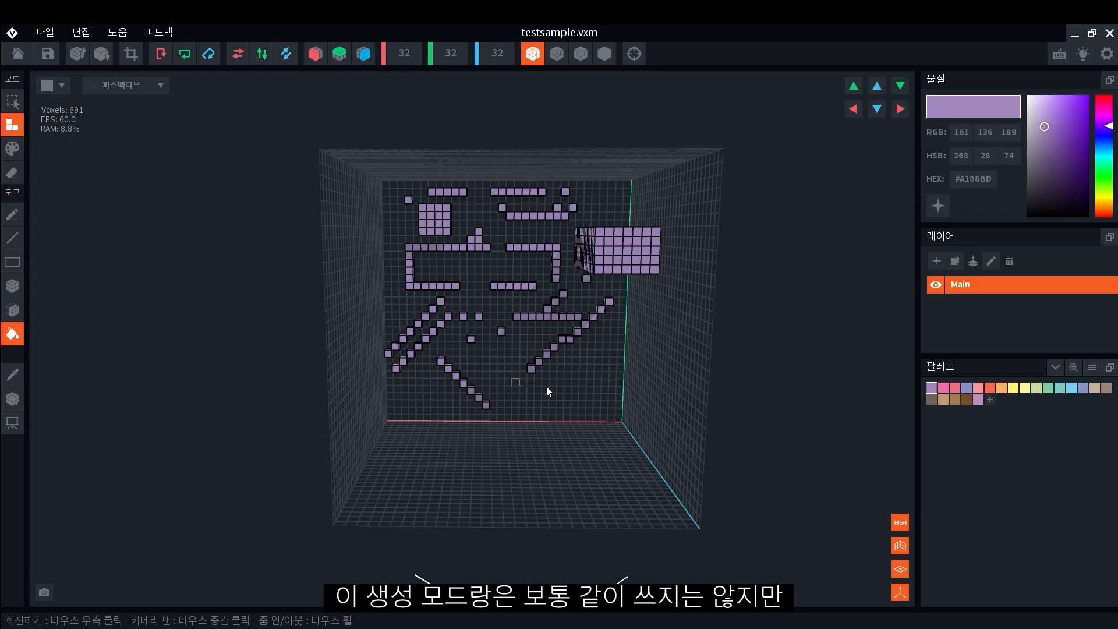
{"action": "middle_click_drag", "start_coordinate": [569, 309], "coordinate": [632, 326]}
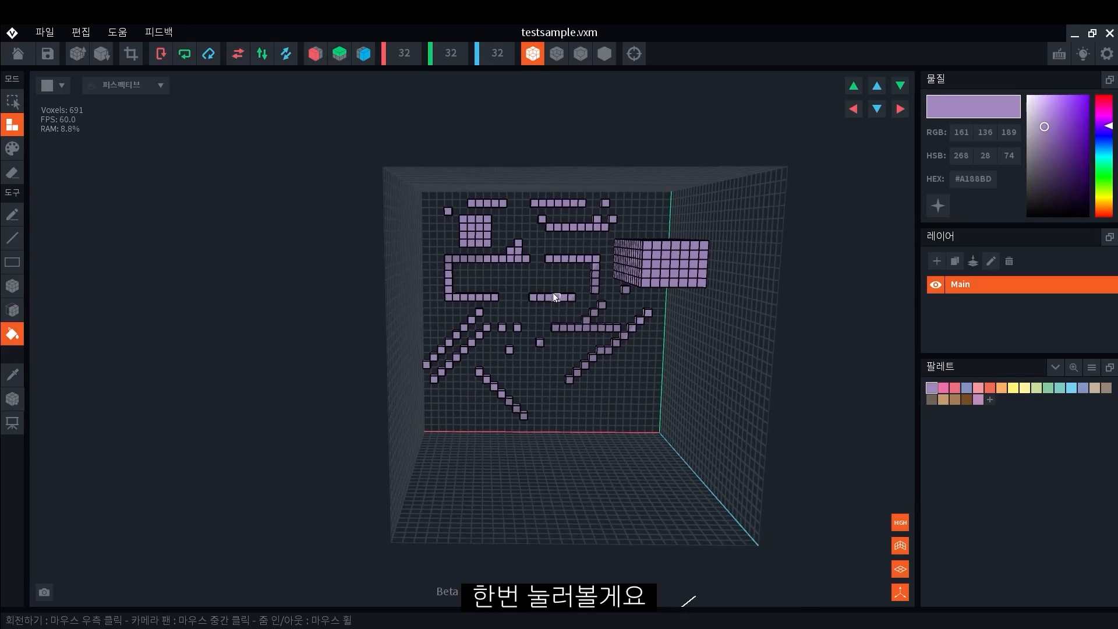
{"action": "left_click", "coordinate": [549, 288]}
{"action": "right_click_drag", "start_coordinate": [550, 289], "coordinate": [528, 287]}
{"action": "middle_click_drag", "start_coordinate": [584, 271], "coordinate": [572, 269]}
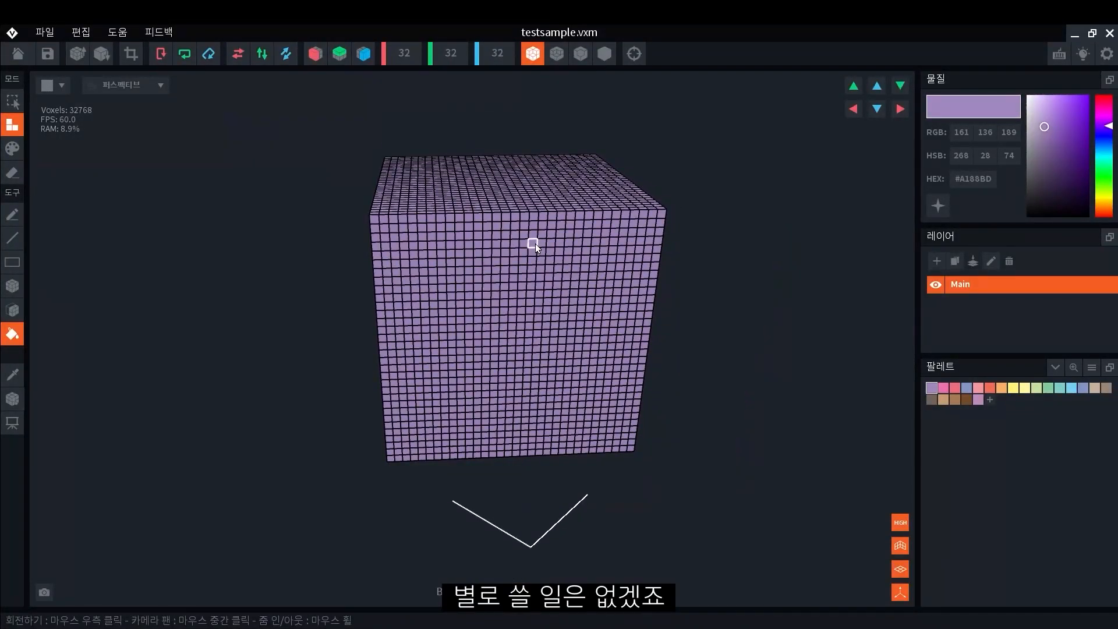
{"action": "key", "text": "ctrl+z"}
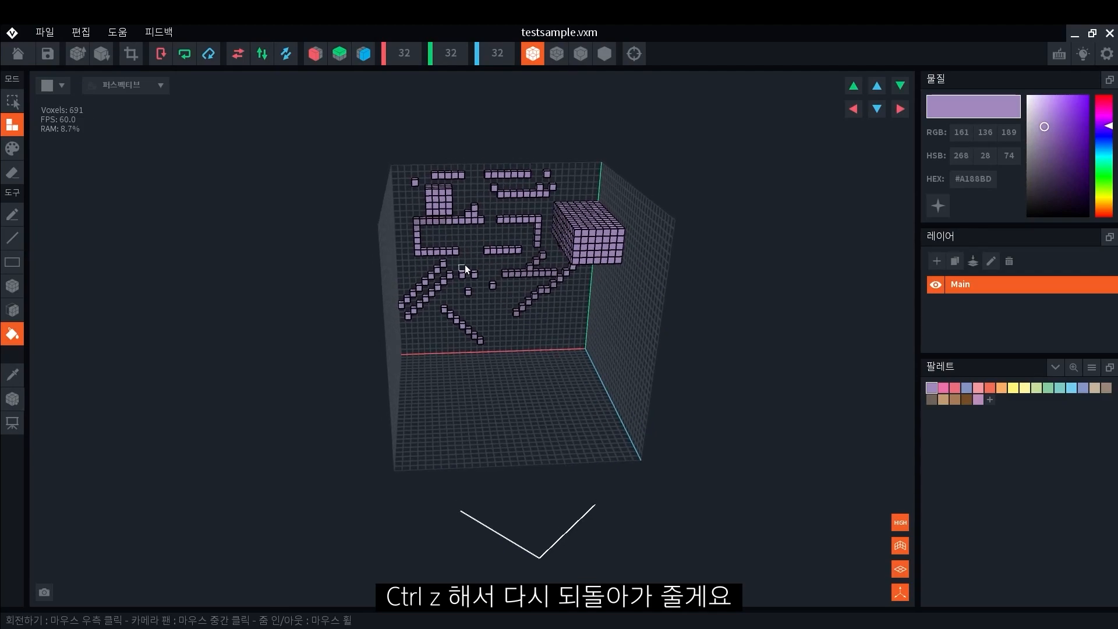
In Select mode with the Pencil tool, select the single voxel beside the cube, and then one voxel in the longer upper bar.
{"action": "scroll", "coordinate": [494, 259], "scroll_direction": "up", "scroll_amount": 2}
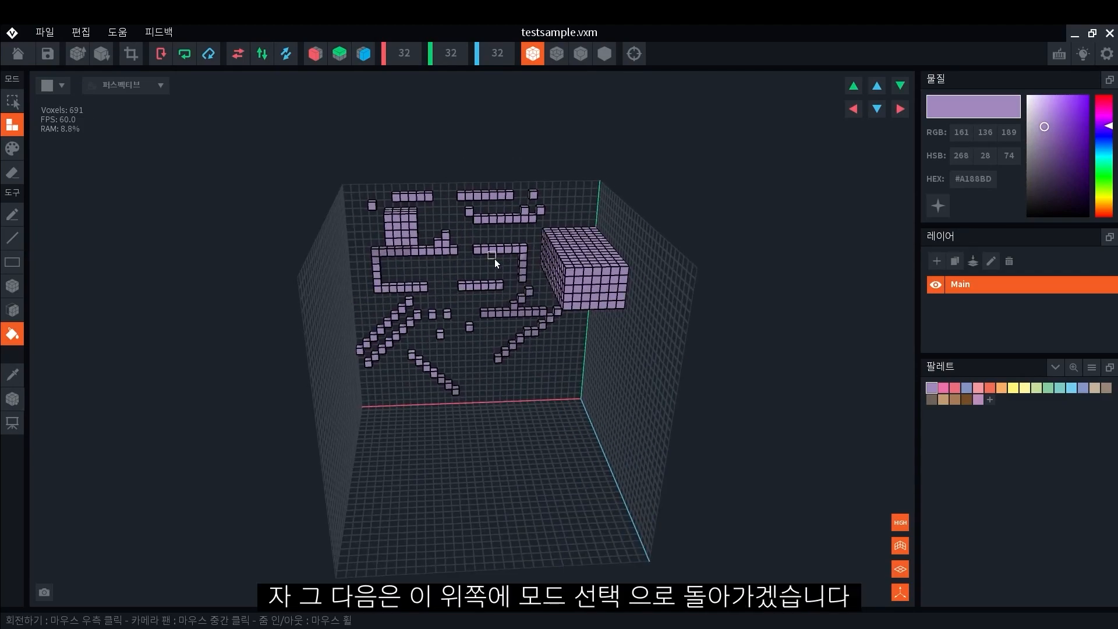
{"action": "left_click", "coordinate": [9, 102]}
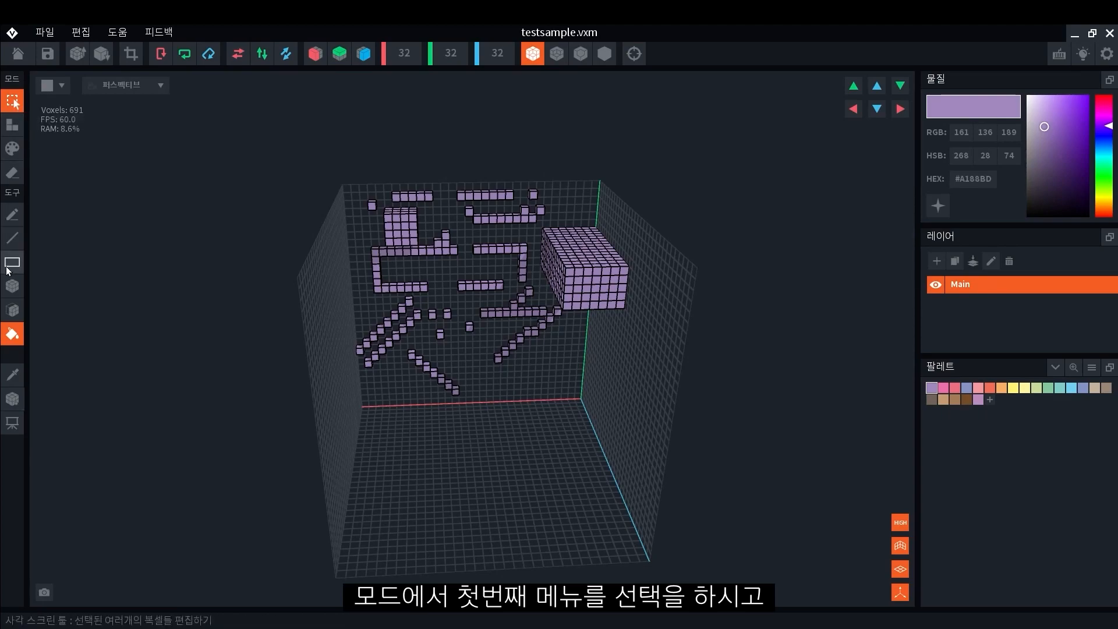
{"action": "left_click", "coordinate": [10, 223]}
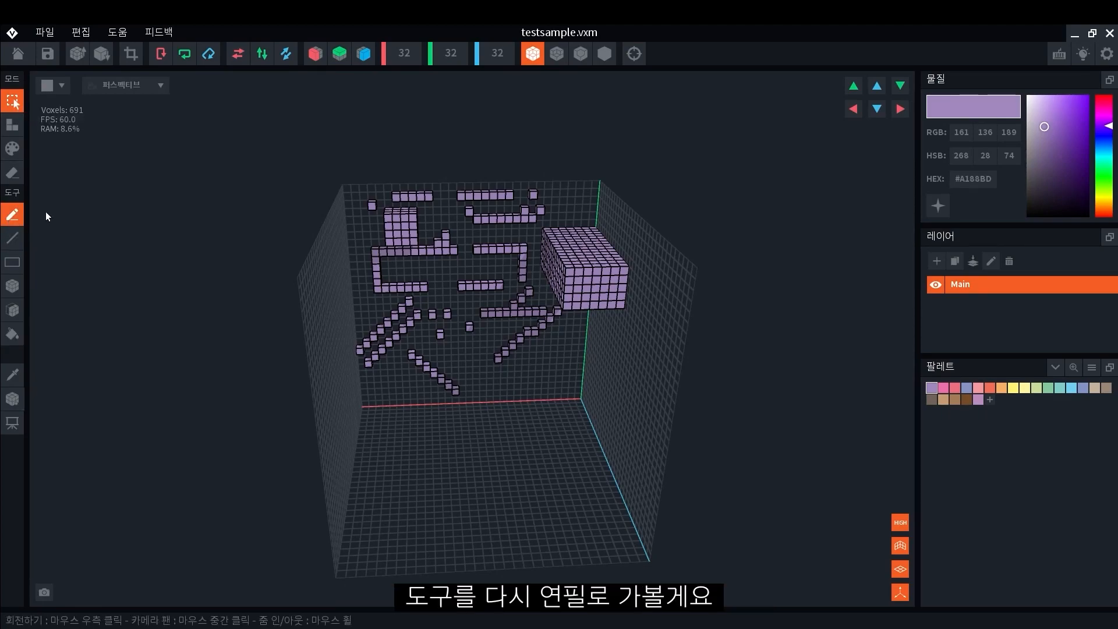
{"action": "scroll", "coordinate": [420, 260], "scroll_direction": "up", "scroll_amount": 5}
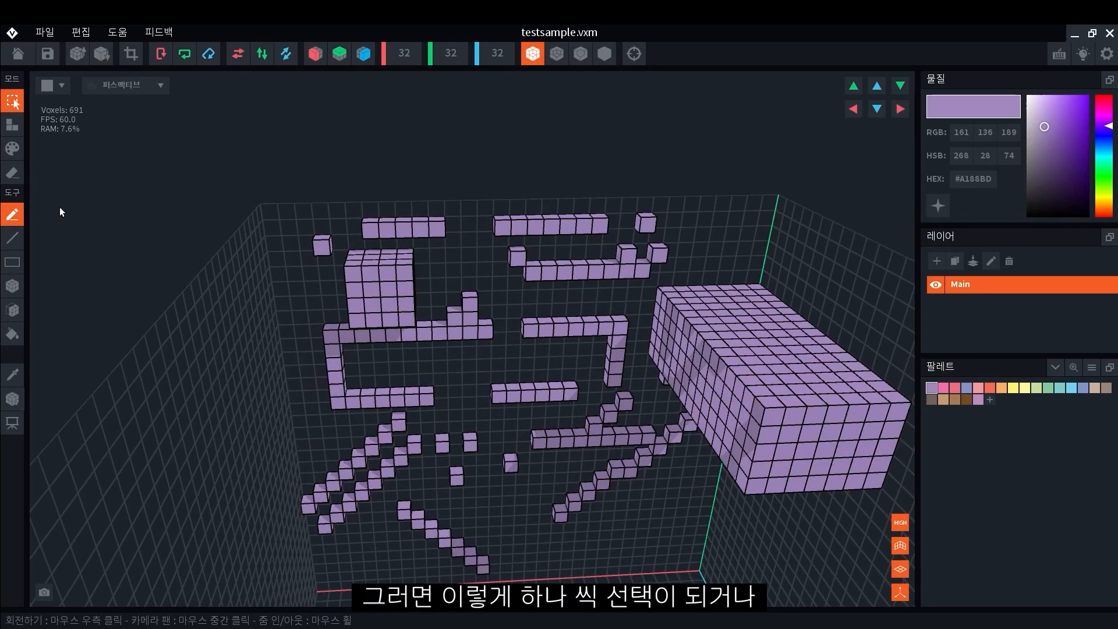
{"action": "left_click", "coordinate": [324, 248]}
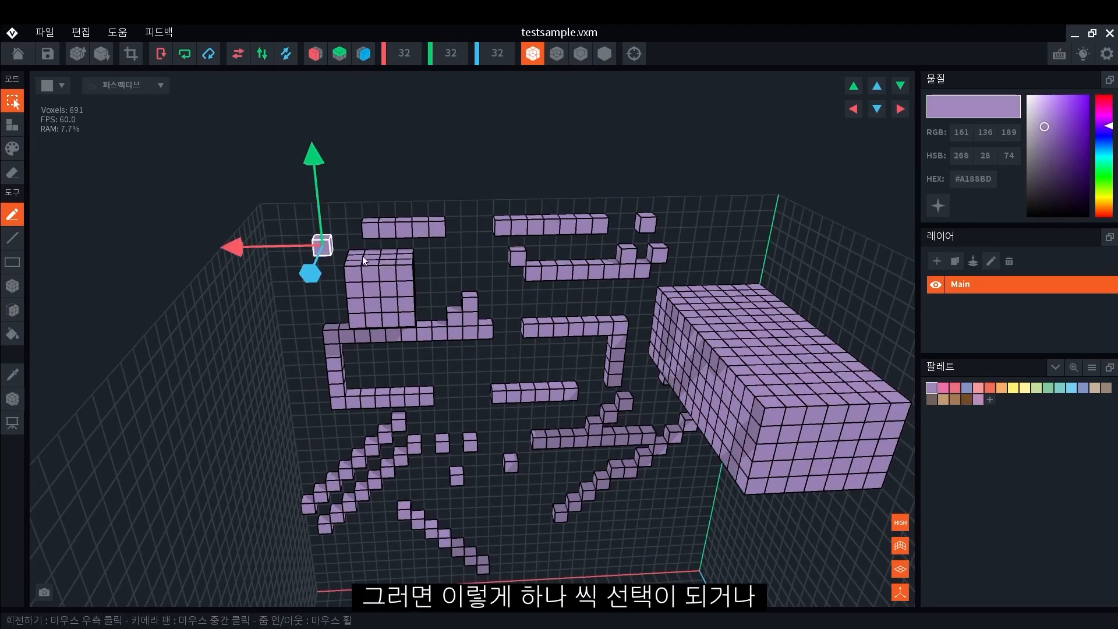
{"action": "left_click", "coordinate": [553, 228]}
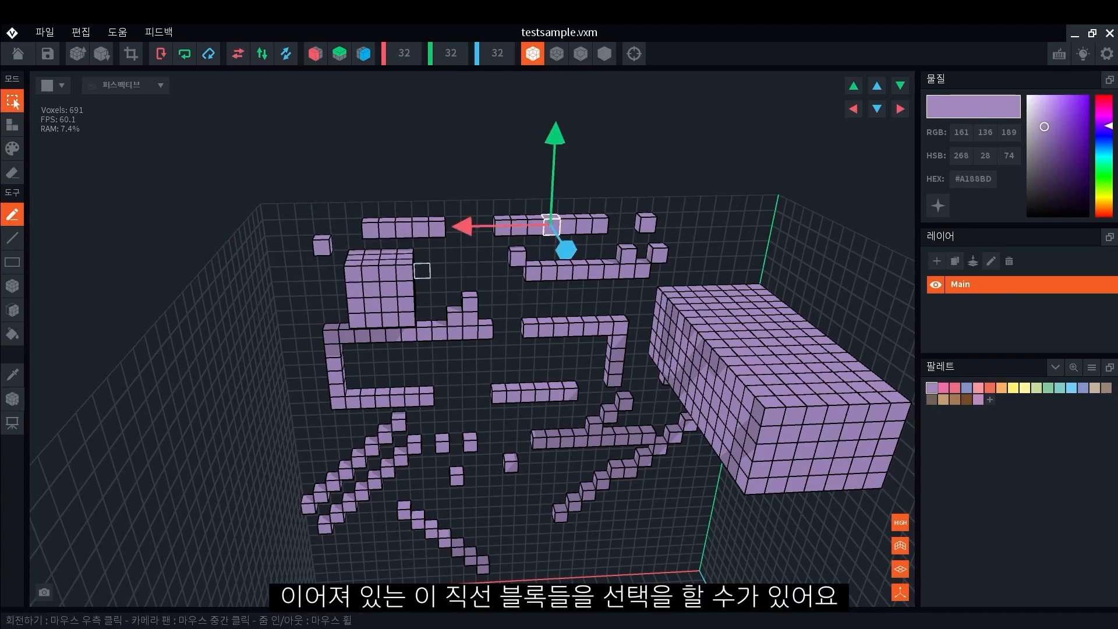
Select the four-voxel upper row on the cube's front, and then the entire five-voxel bar above the cube.
{"action": "middle_click_drag", "start_coordinate": [422, 263], "coordinate": [442, 250]}
{"action": "left_click_drag", "start_coordinate": [375, 256], "coordinate": [424, 257]}
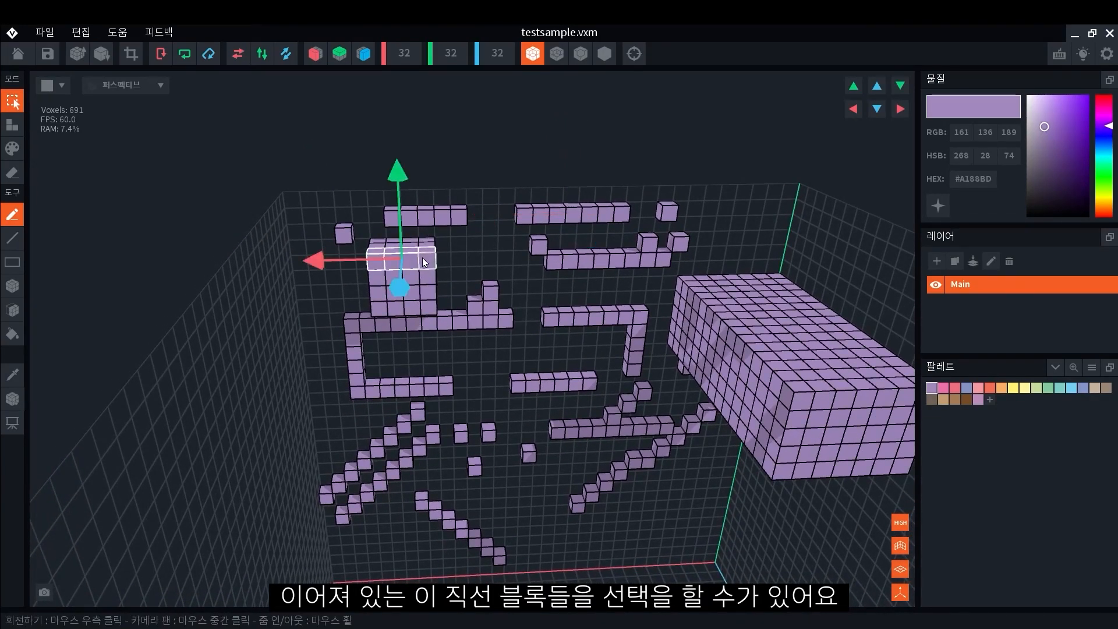
{"action": "left_click_drag", "start_coordinate": [428, 218], "coordinate": [463, 223]}
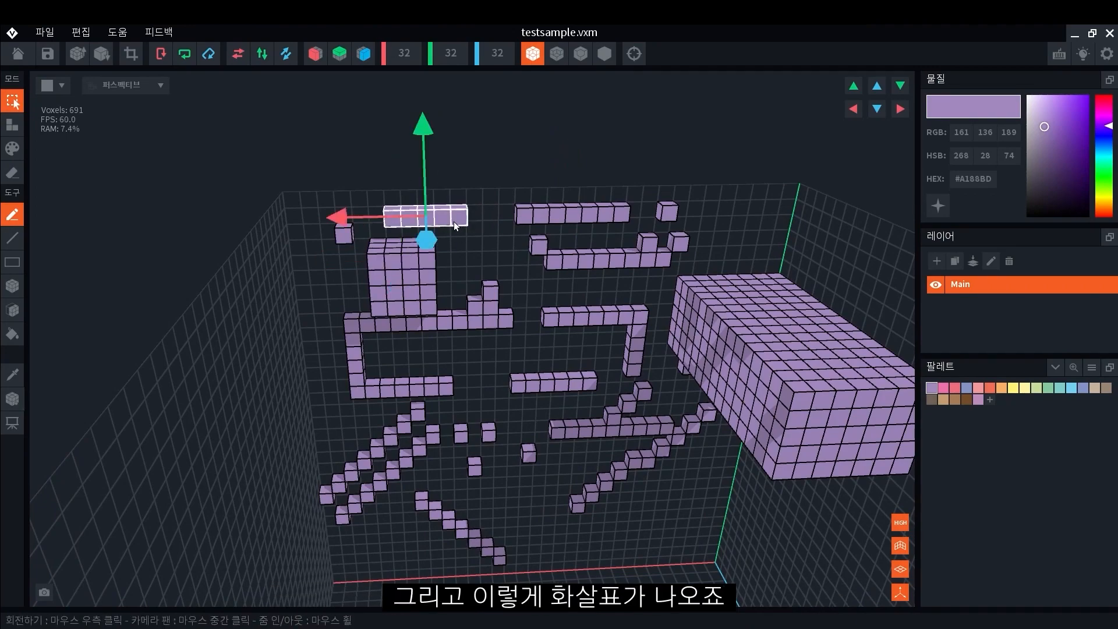
Move the selected five-voxel bar along the blue axis, away from the back wall into the middle of the workspace.
{"action": "mouse_move", "coordinate": [491, 293]}
{"action": "right_mouse_down"}
{"action": "mouse_move", "coordinate": [459, 302]}
{"action": "mouse_move", "coordinate": [488, 297]}
{"action": "right_mouse_up"}
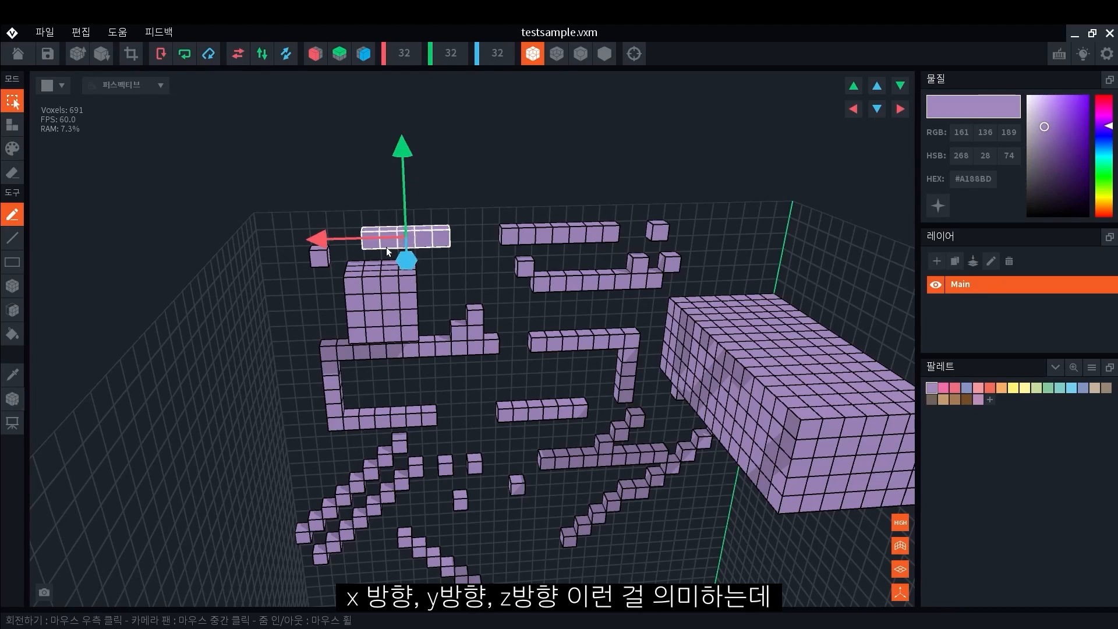
{"action": "right_click_drag", "start_coordinate": [446, 234], "coordinate": [408, 230]}
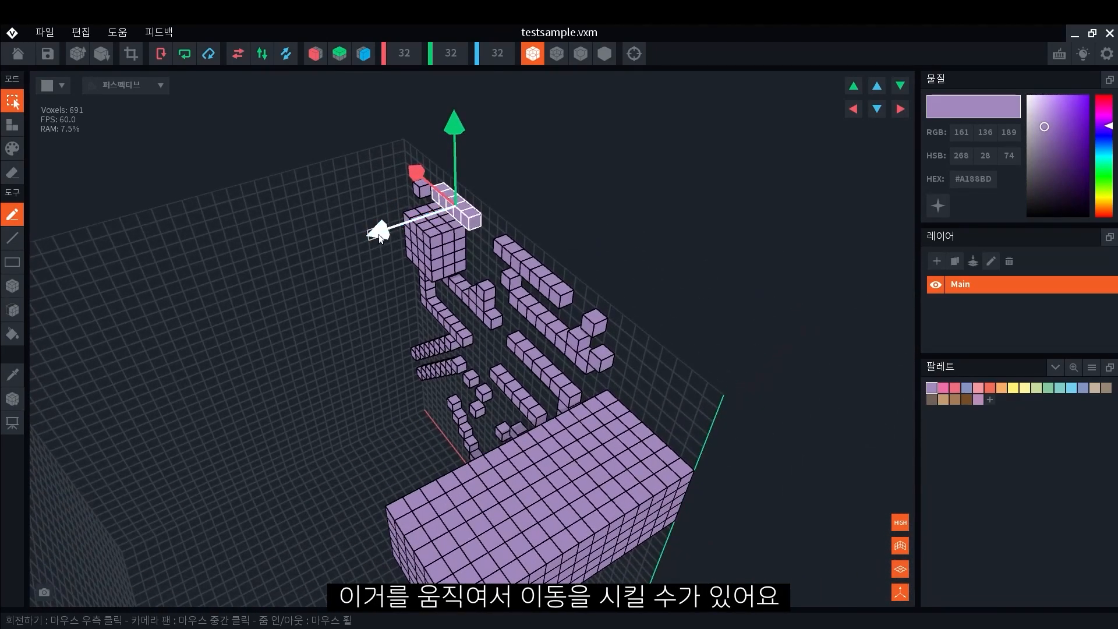
{"action": "right_click_drag", "start_coordinate": [235, 313], "coordinate": [763, 257]}
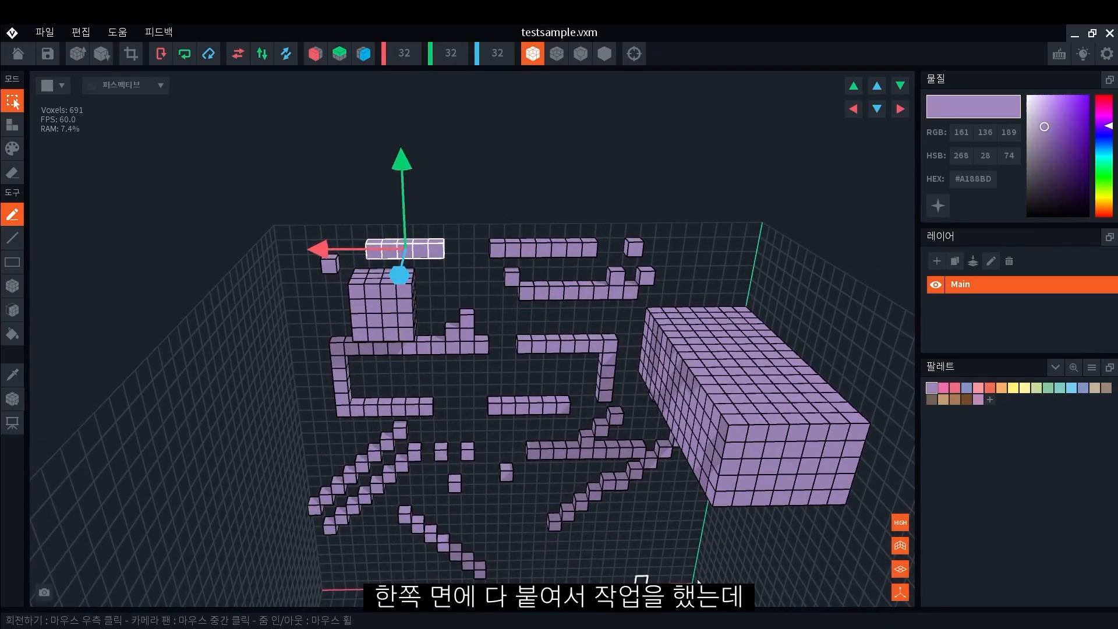
{"action": "right_click_drag", "start_coordinate": [446, 384], "coordinate": [435, 317]}
{"action": "right_click_drag", "start_coordinate": [448, 399], "coordinate": [442, 428]}
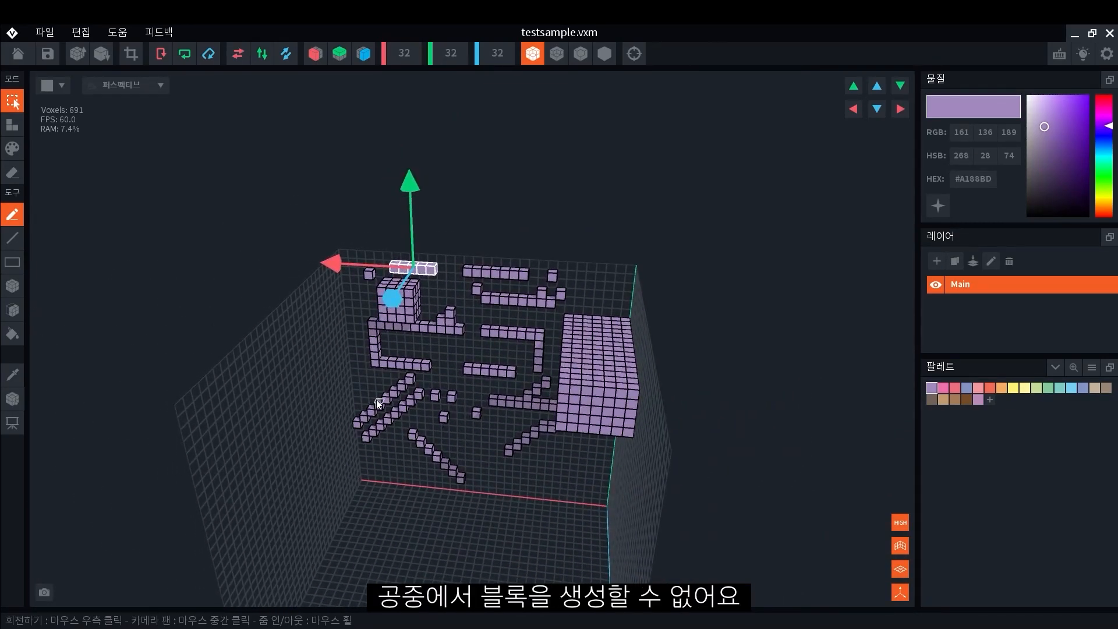
{"action": "right_click_drag", "start_coordinate": [449, 351], "coordinate": [484, 349]}
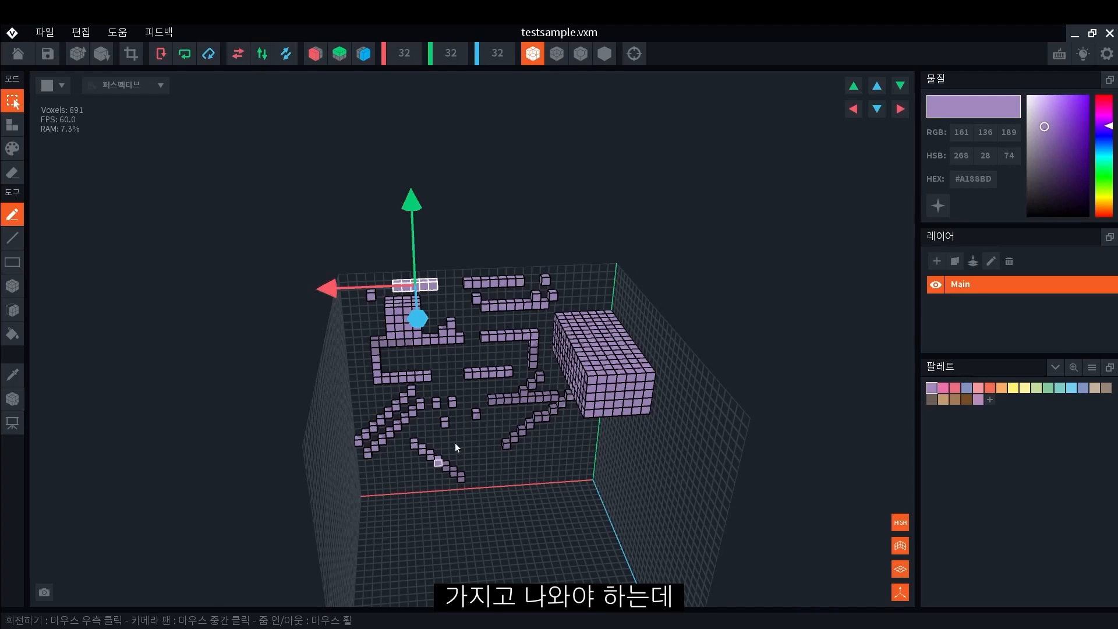
{"action": "scroll", "coordinate": [460, 326], "scroll_direction": "up", "scroll_amount": 3}
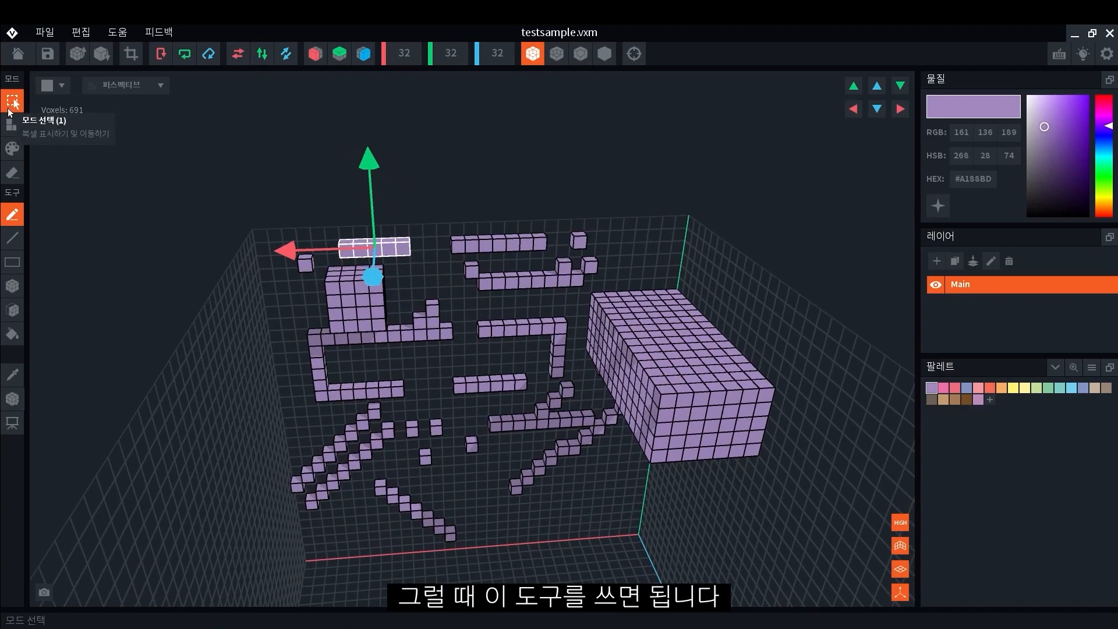
{"action": "left_click_drag", "start_coordinate": [370, 278], "coordinate": [343, 438]}
{"action": "right_click_drag", "start_coordinate": [456, 398], "coordinate": [308, 407]}
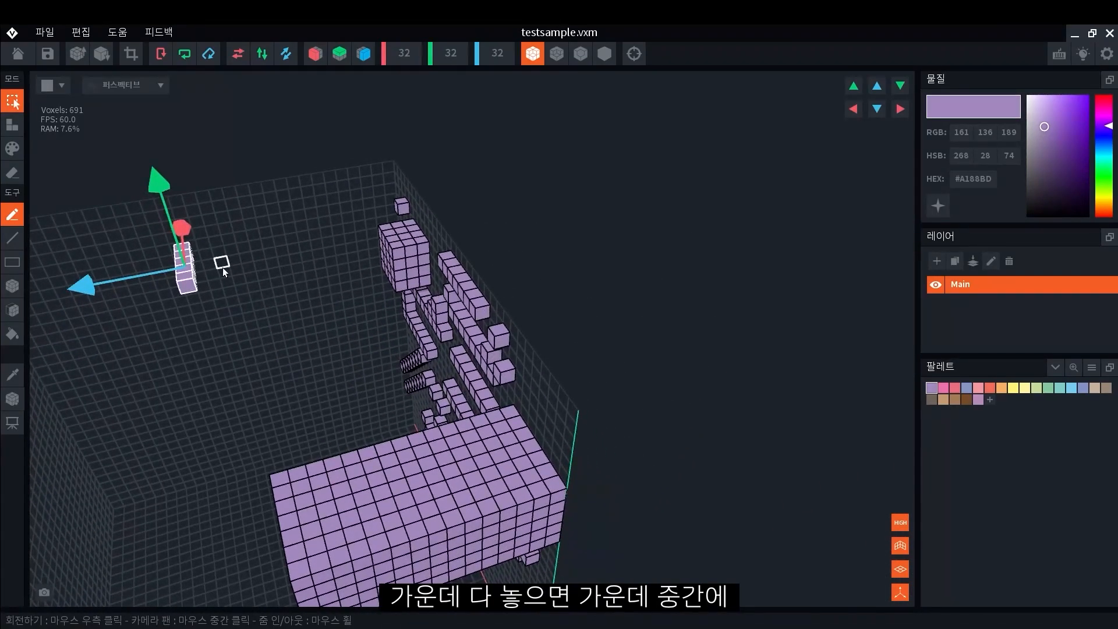
{"action": "middle_click_drag", "start_coordinate": [176, 242], "coordinate": [420, 259]}
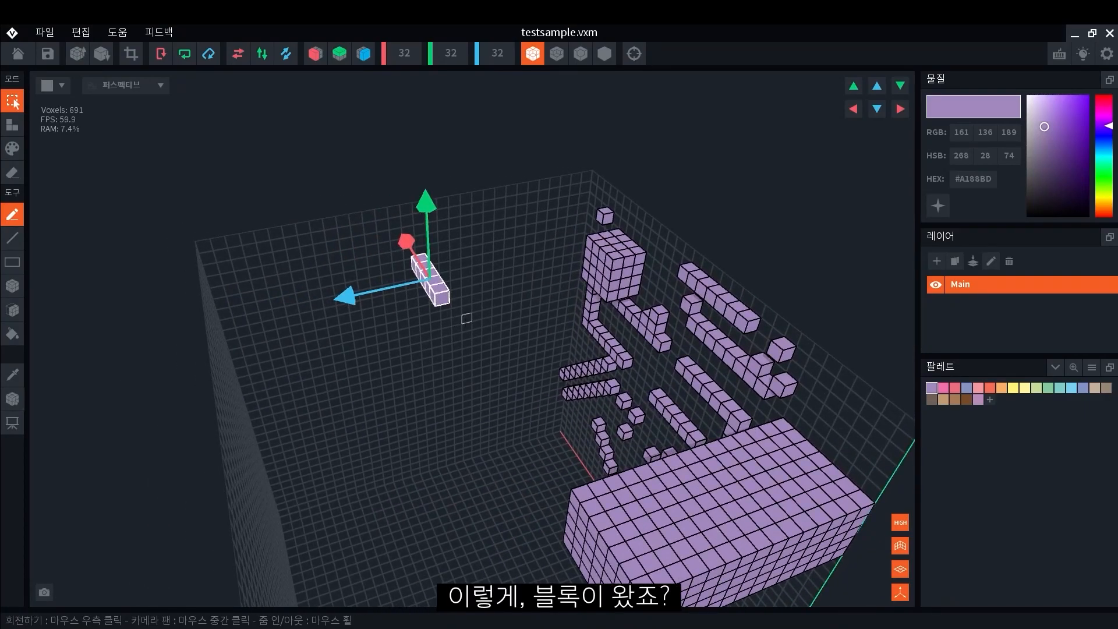
Clear the selection of the moved bar by picking an empty area outside it.
{"action": "right_click_drag", "start_coordinate": [468, 317], "coordinate": [517, 312]}
{"action": "middle_click_drag", "start_coordinate": [518, 312], "coordinate": [379, 373]}
{"action": "left_click", "coordinate": [365, 231]}
{"action": "right_click_drag", "start_coordinate": [365, 232], "coordinate": [344, 262]}
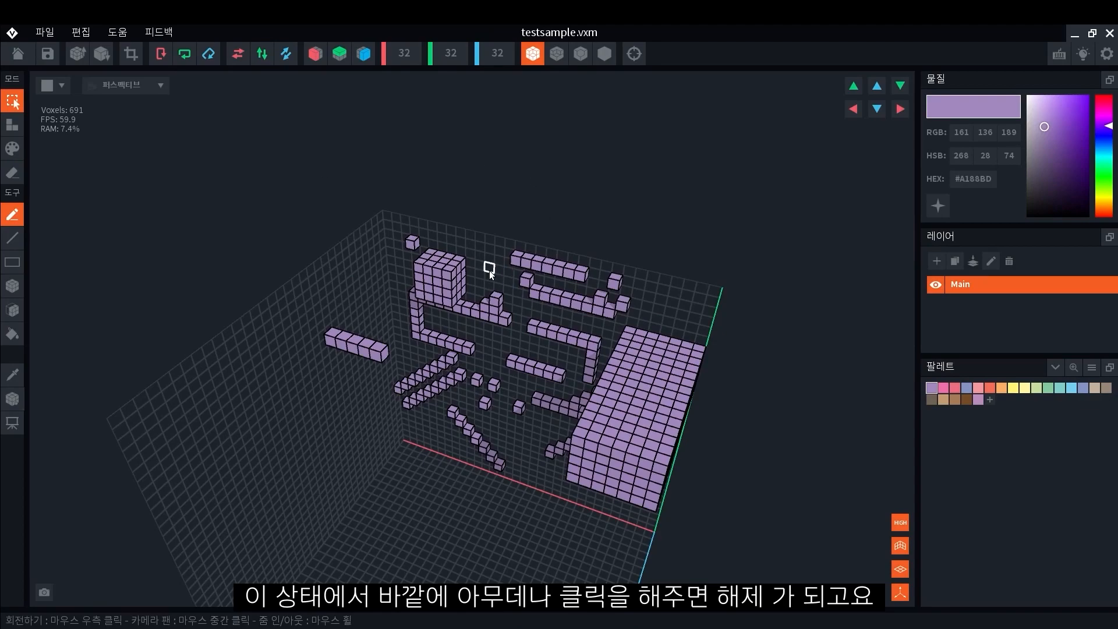
Select the vertical column of four voxels on the front face of the cube.
{"action": "right_click_drag", "start_coordinate": [333, 341], "coordinate": [598, 315]}
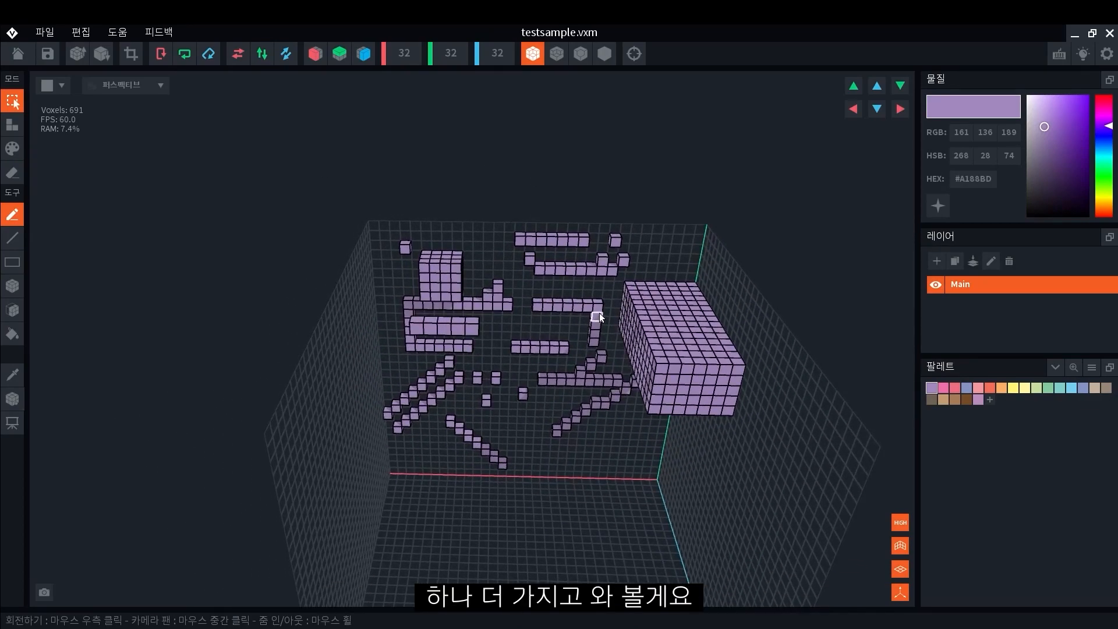
{"action": "scroll", "coordinate": [599, 309], "scroll_direction": "up", "scroll_amount": 2}
{"action": "scroll", "coordinate": [598, 309], "scroll_direction": "up", "scroll_amount": 2}
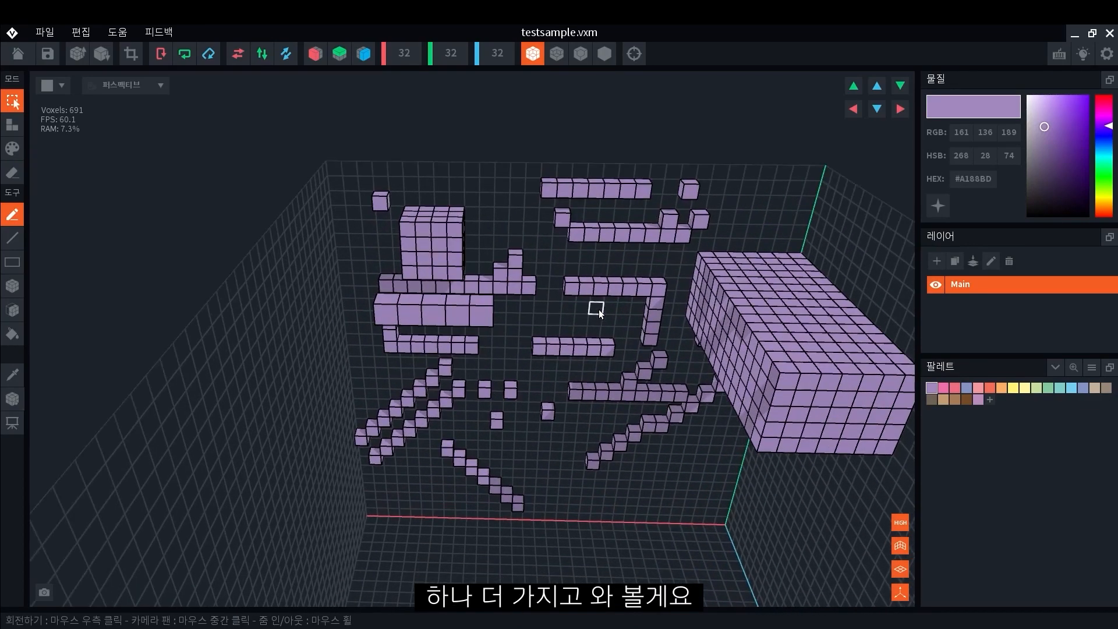
{"action": "left_click", "coordinate": [438, 226]}
{"action": "left_click", "coordinate": [497, 133]}
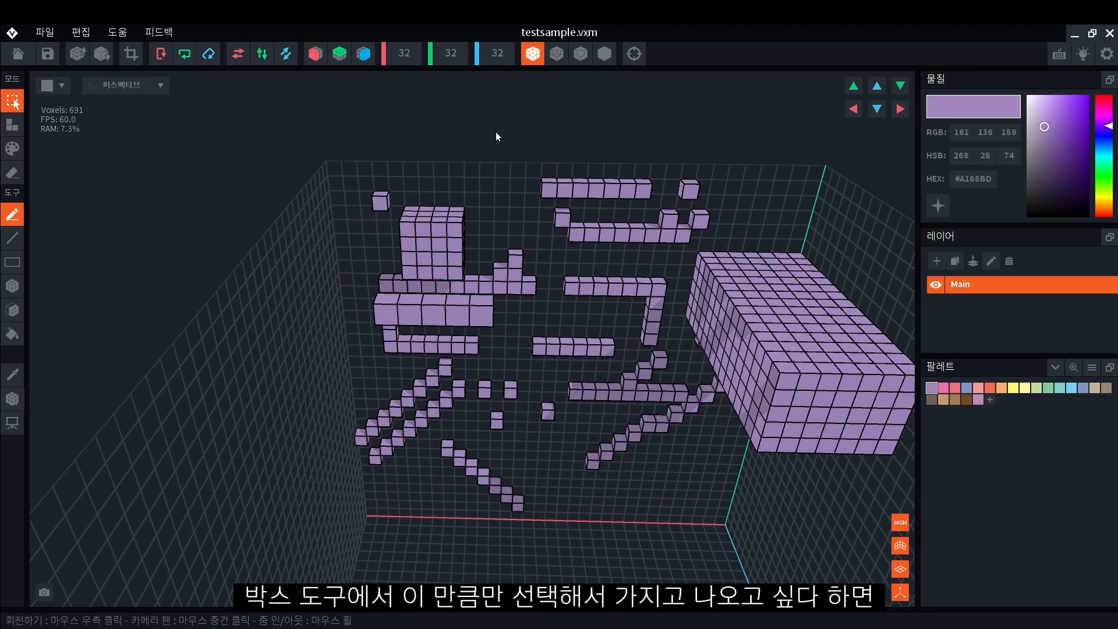
{"action": "left_click_drag", "start_coordinate": [432, 234], "coordinate": [443, 271]}
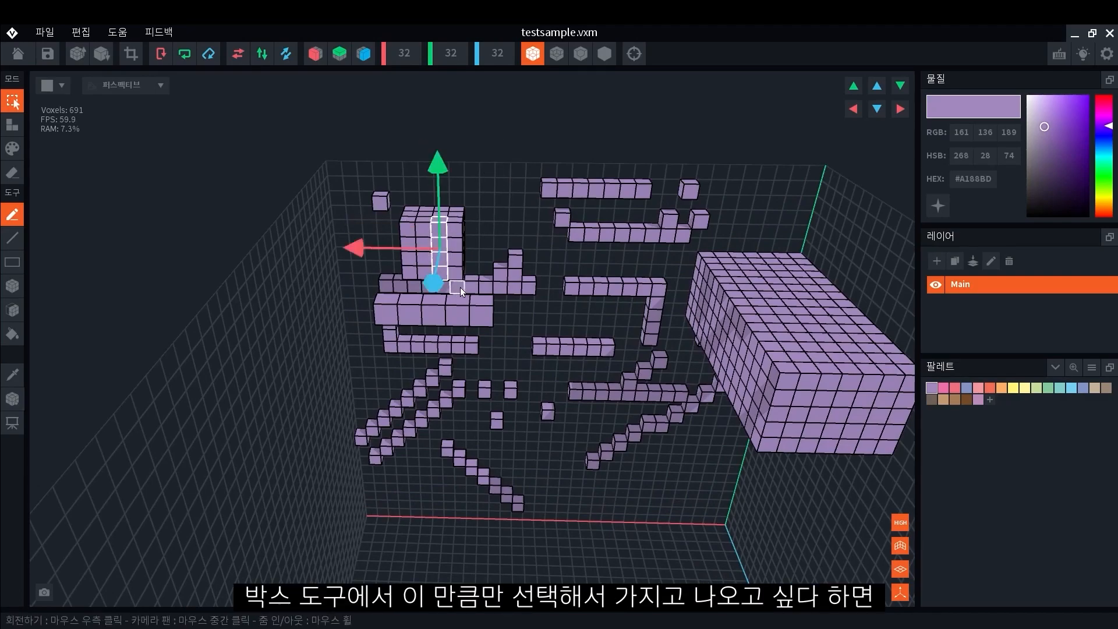
Move the selected four-voxel column along the blue axis out of the cube into the open workspace and clear its selection.
{"action": "right_click_drag", "start_coordinate": [458, 288], "coordinate": [459, 287]}
{"action": "left_click_drag", "start_coordinate": [356, 271], "coordinate": [215, 351]}
{"action": "right_click_drag", "start_coordinate": [215, 352], "coordinate": [246, 332]}
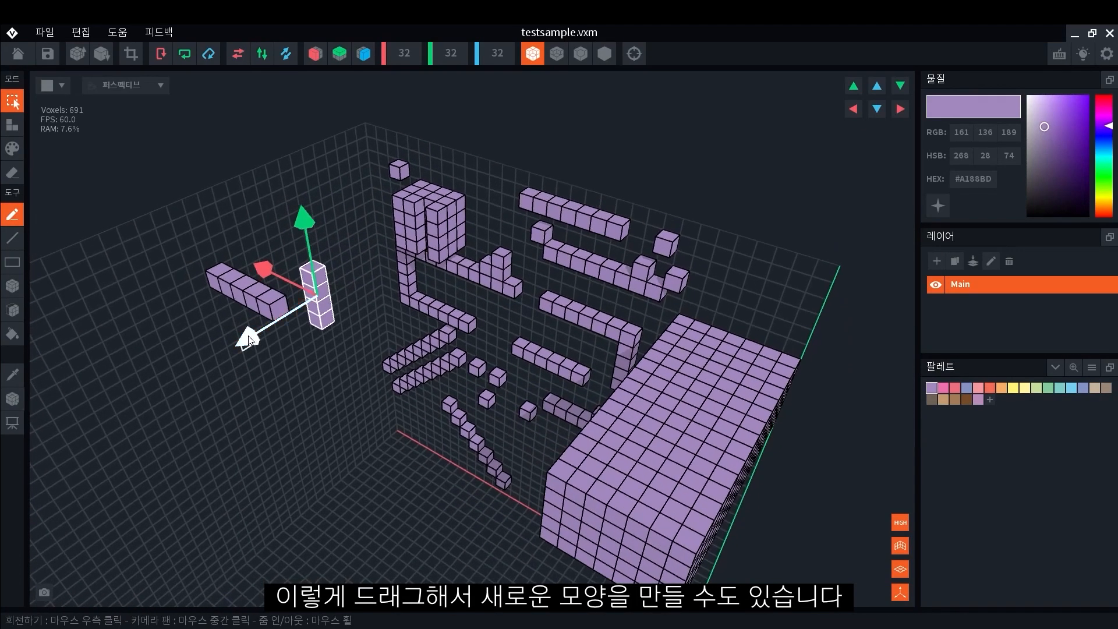
{"action": "left_click_drag", "start_coordinate": [225, 357], "coordinate": [204, 375]}
{"action": "right_click_drag", "start_coordinate": [274, 362], "coordinate": [317, 309]}
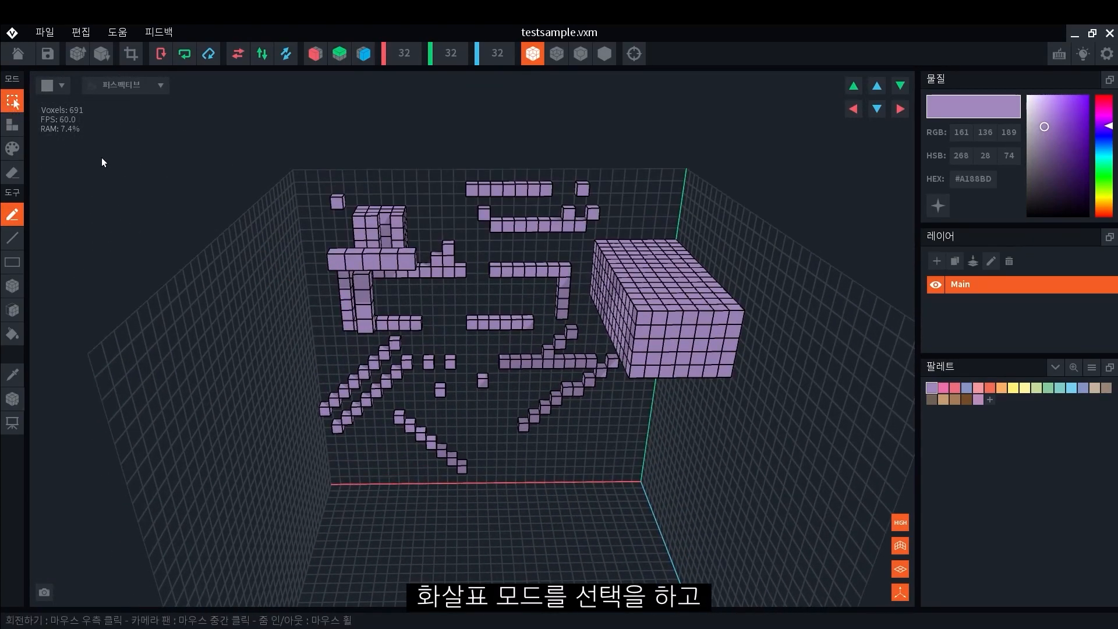
With the Line tool, select a diagonal row of five voxels on the front face of the large box.
{"action": "left_click", "coordinate": [15, 239]}
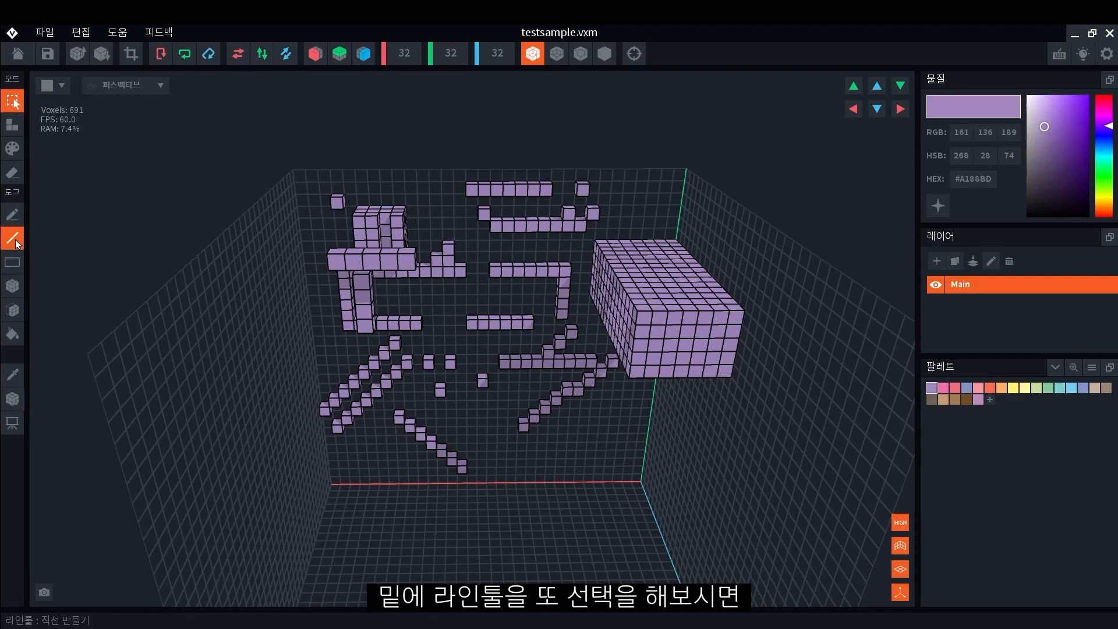
{"action": "scroll", "coordinate": [620, 257], "scroll_direction": "up", "scroll_amount": 4}
{"action": "middle_click_drag", "start_coordinate": [639, 249], "coordinate": [568, 226]}
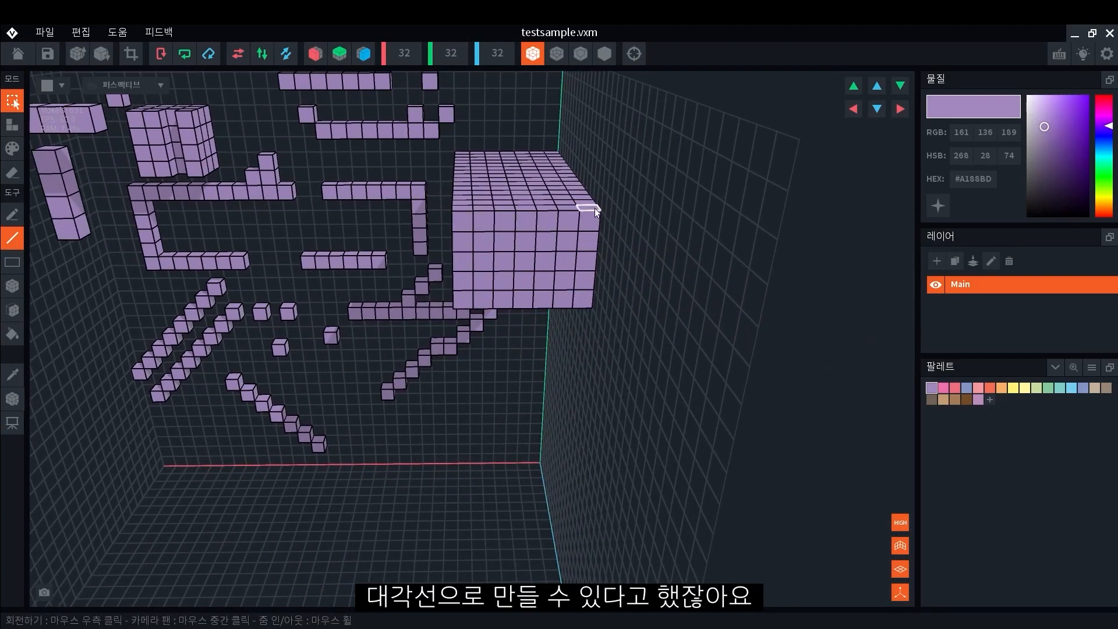
{"action": "left_click_drag", "start_coordinate": [568, 222], "coordinate": [480, 300]}
{"action": "right_click_drag", "start_coordinate": [480, 300], "coordinate": [459, 323]}
Move the selected diagonal out of the large box along the blue axis, and across the workspace along the red axis.
{"action": "left_click_drag", "start_coordinate": [449, 322], "coordinate": [429, 390]}
{"action": "right_click_drag", "start_coordinate": [429, 390], "coordinate": [418, 389]}
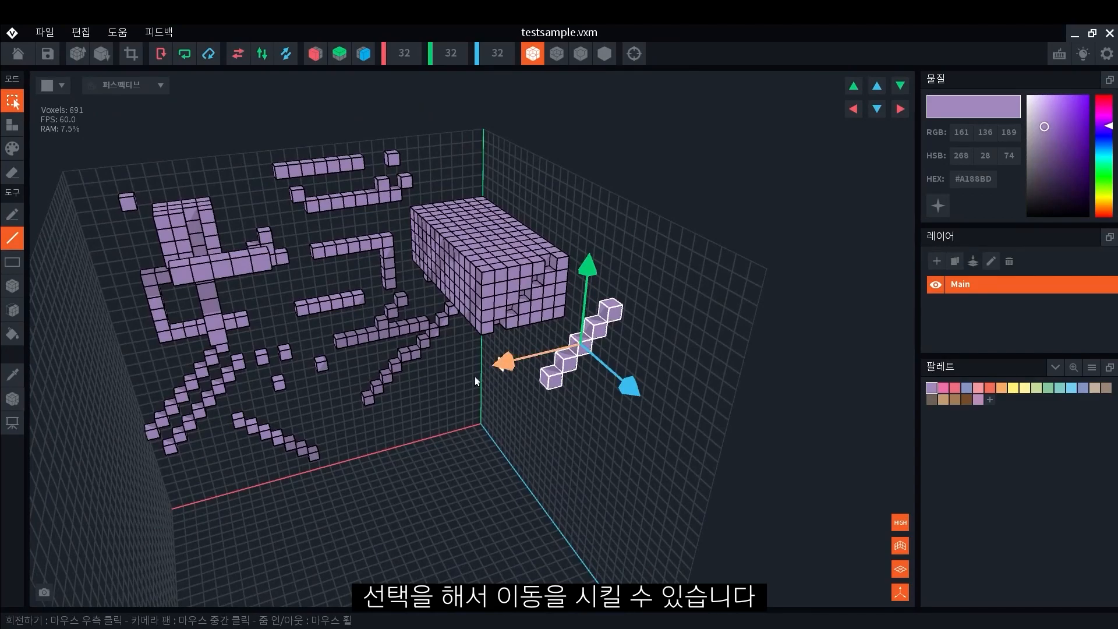
{"action": "left_click_drag", "start_coordinate": [491, 373], "coordinate": [249, 396]}
{"action": "left_click_drag", "start_coordinate": [347, 214], "coordinate": [348, 214]}
{"action": "scroll", "coordinate": [404, 269], "scroll_direction": "down", "scroll_amount": 4}
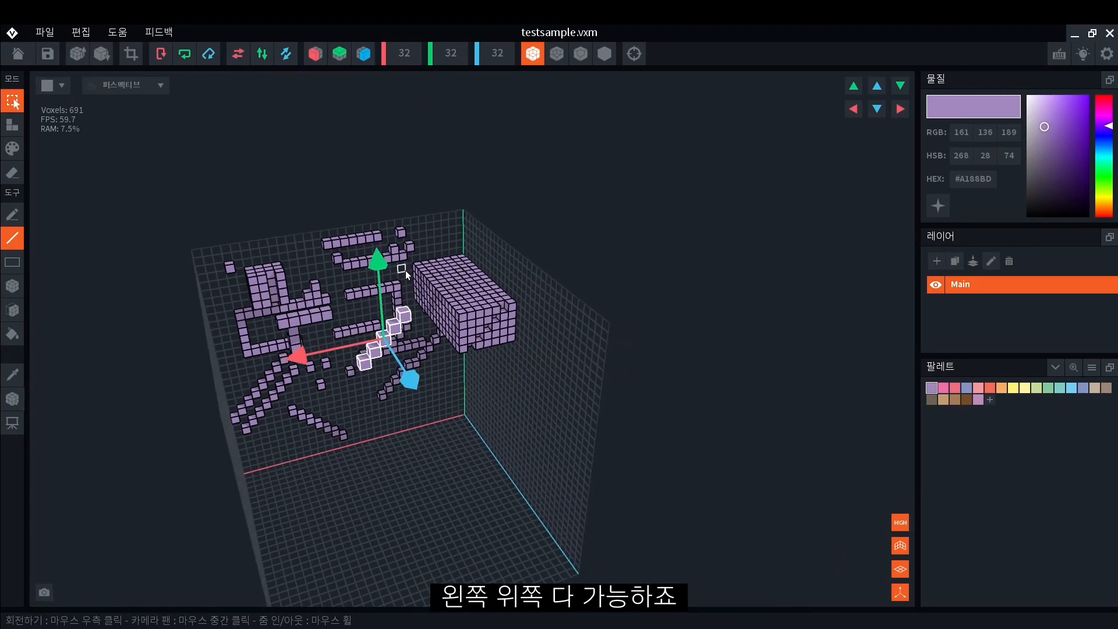
Switch to the Pencil tool and clear the selection of the moved diagonal by picking an empty area.
{"action": "right_click_drag", "start_coordinate": [407, 267], "coordinate": [415, 300]}
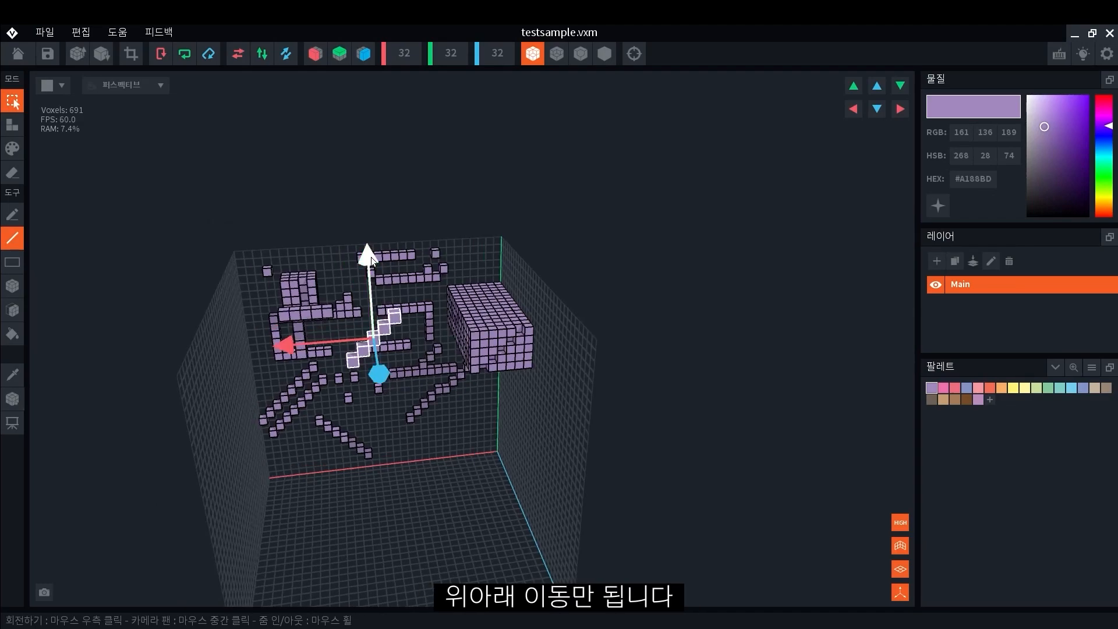
{"action": "right_click_drag", "start_coordinate": [371, 257], "coordinate": [442, 274]}
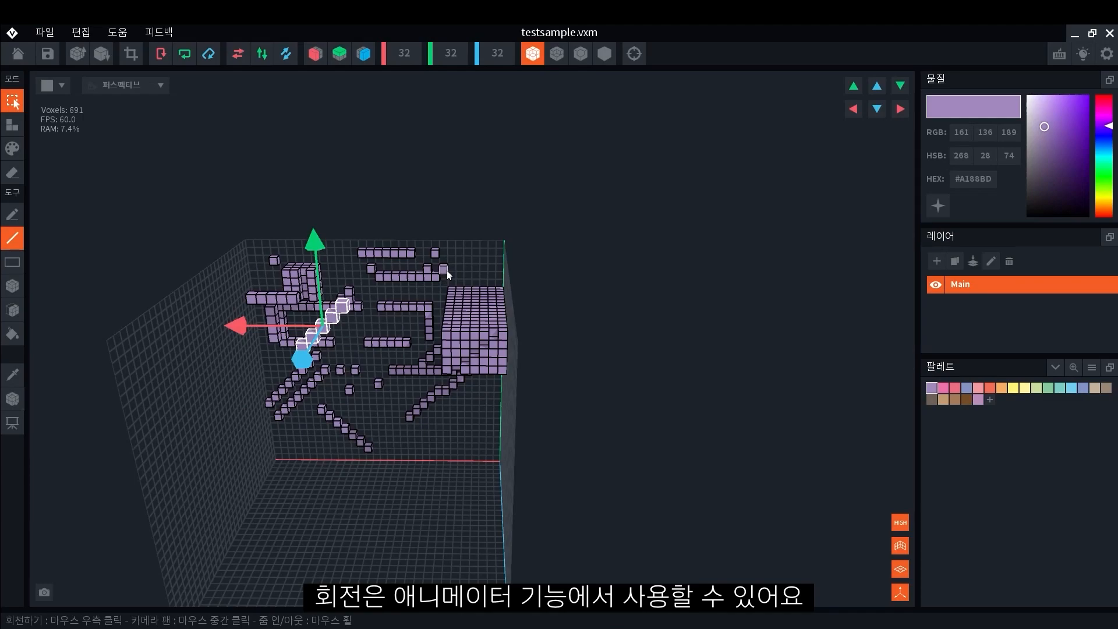
{"action": "middle_click_drag", "start_coordinate": [447, 270], "coordinate": [556, 227]}
{"action": "scroll", "coordinate": [448, 270], "scroll_direction": "up", "scroll_amount": 5}
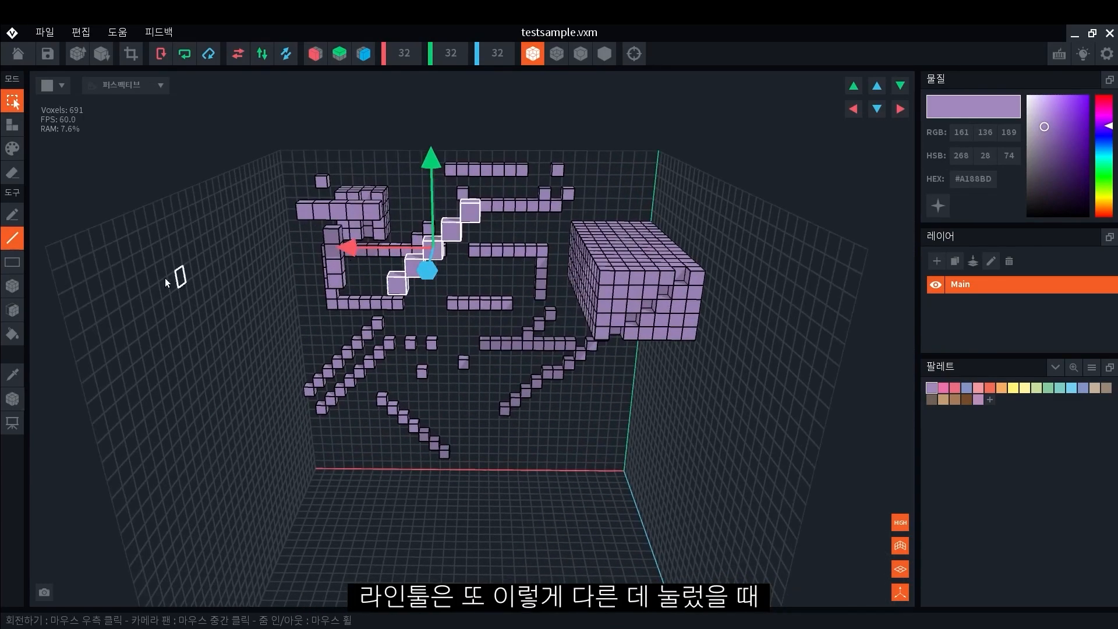
{"action": "scroll", "coordinate": [406, 149], "scroll_direction": "down", "scroll_amount": 2}
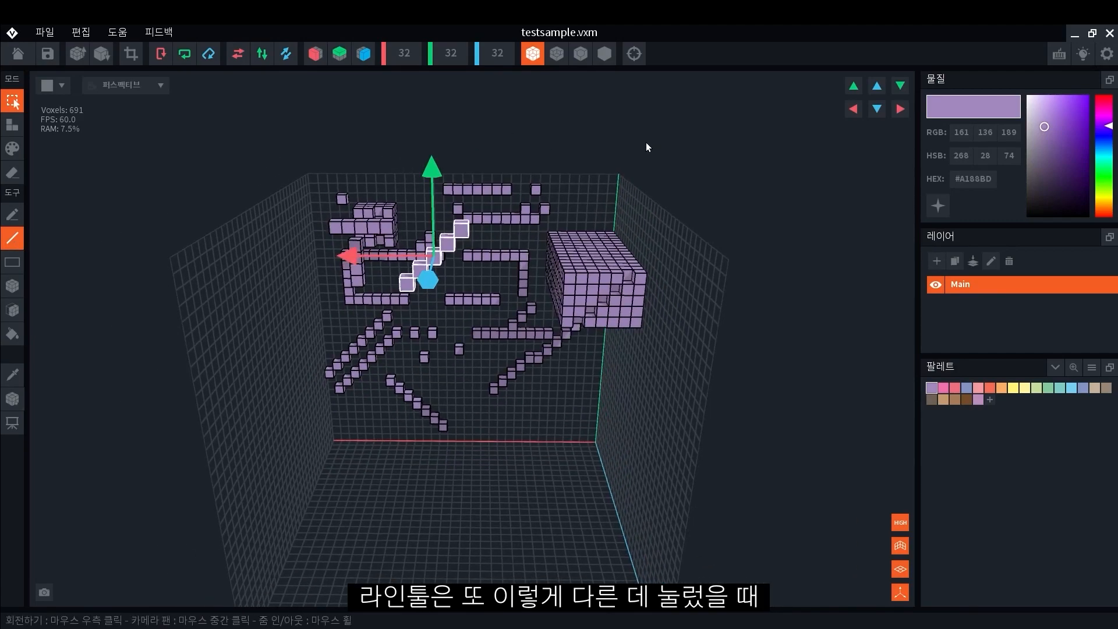
{"action": "scroll", "coordinate": [437, 233], "scroll_direction": "up", "scroll_amount": 2}
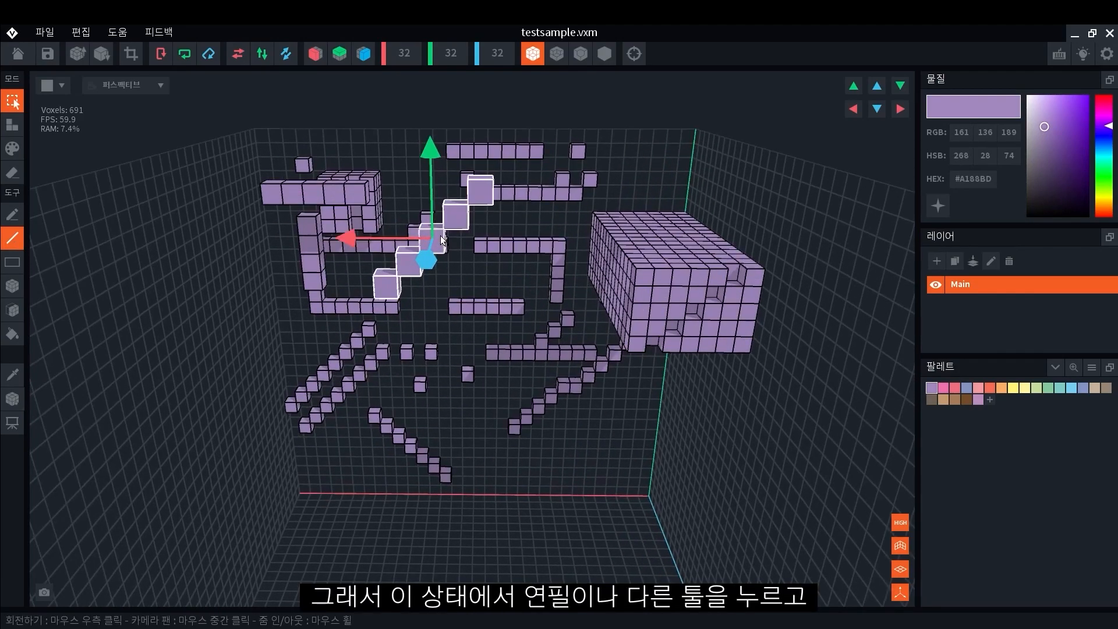
{"action": "left_click", "coordinate": [11, 214]}
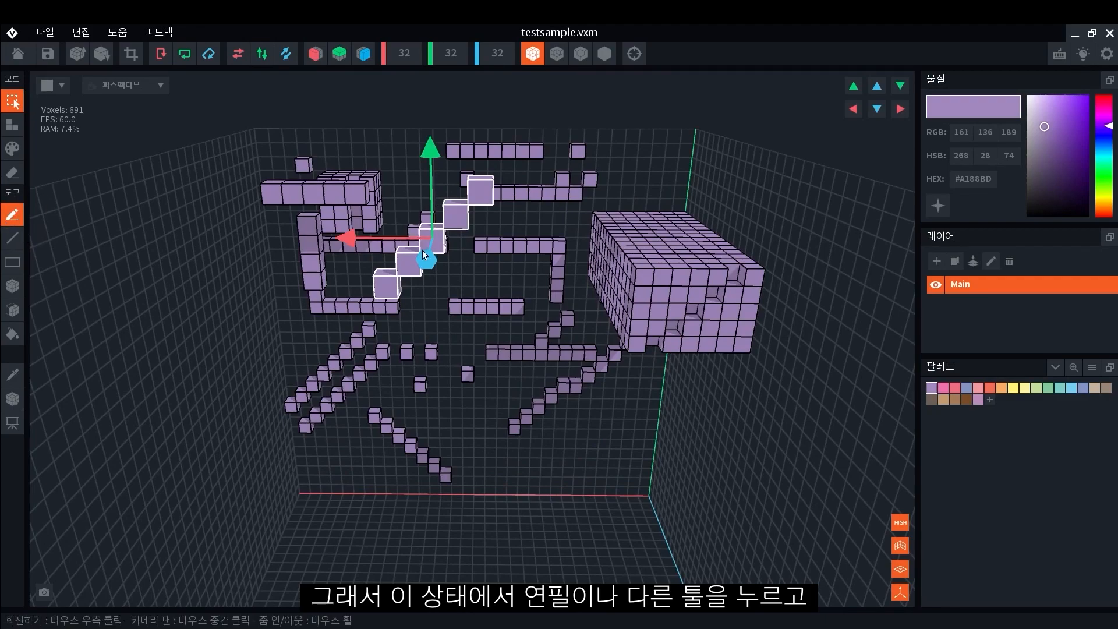
{"action": "left_click", "coordinate": [284, 107]}
{"action": "scroll", "coordinate": [309, 114], "scroll_direction": "down", "scroll_amount": 3}
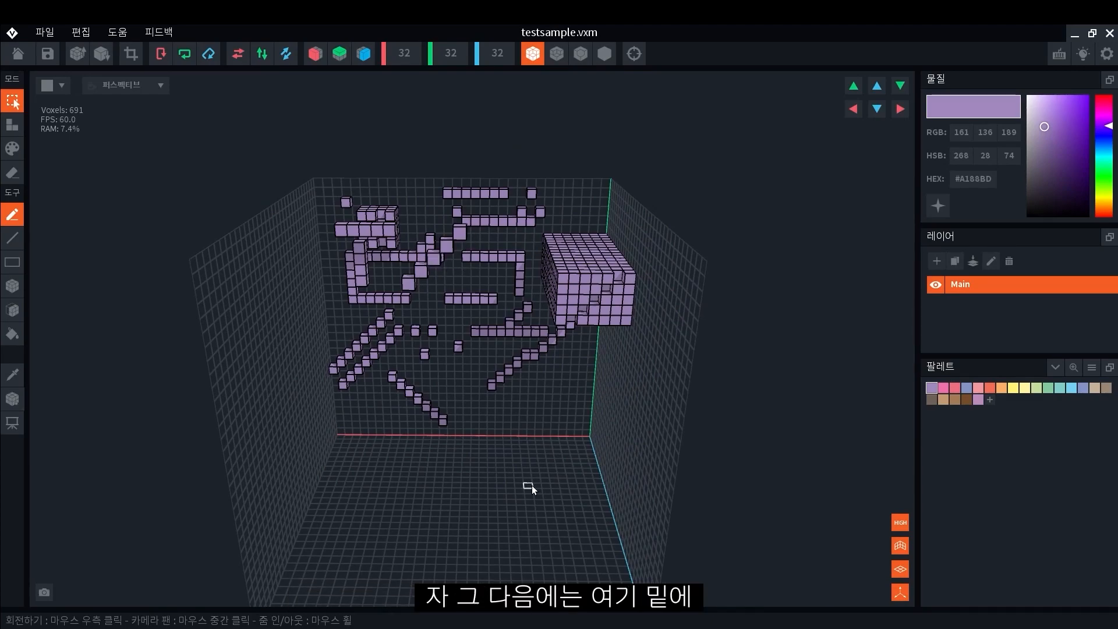
With the Rectangle tool, select all voxels in the workspace inside one selection frame, and clear the selection.
{"action": "left_click", "coordinate": [7, 266]}
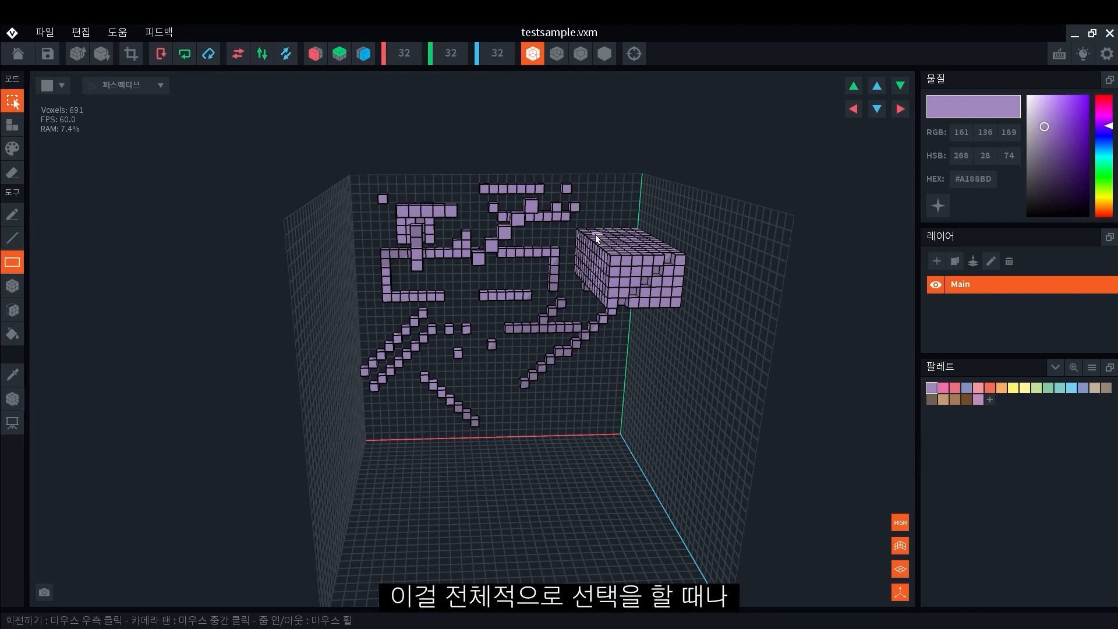
{"action": "left_click_drag", "start_coordinate": [294, 126], "coordinate": [902, 579]}
{"action": "left_click_drag", "start_coordinate": [293, 105], "coordinate": [724, 521]}
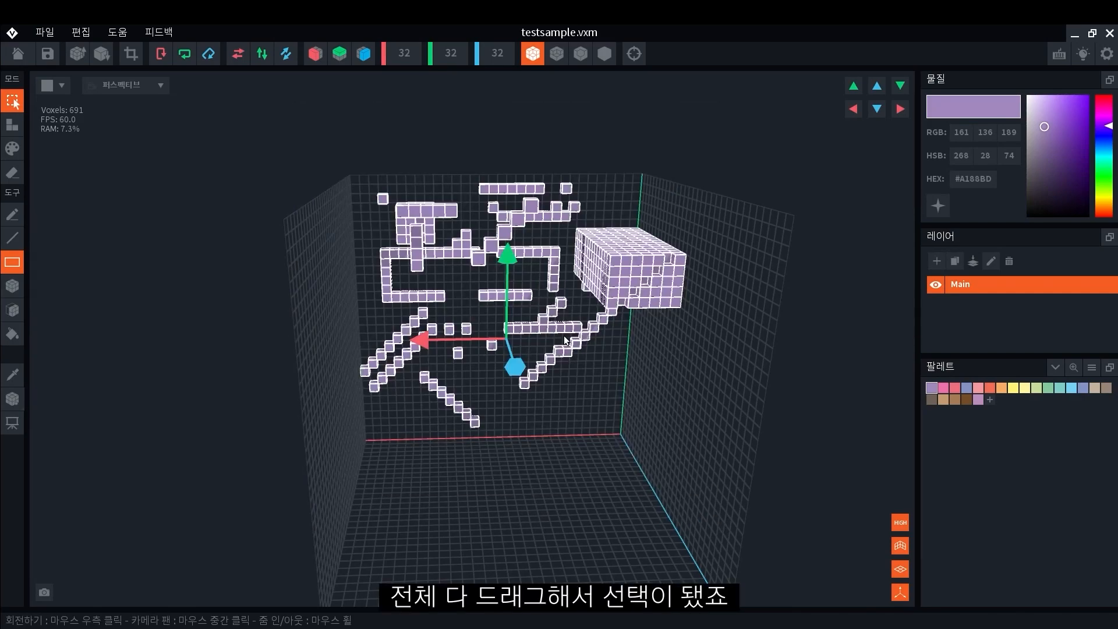
{"action": "right_click_drag", "start_coordinate": [552, 249], "coordinate": [403, 382]}
{"action": "left_click", "coordinate": [403, 382]}
Frame-select the loose diagonal and the five-voxel bar in turn, moving each along the blue axis back toward the rear wall.
{"action": "right_click_drag", "start_coordinate": [585, 377], "coordinate": [582, 345]}
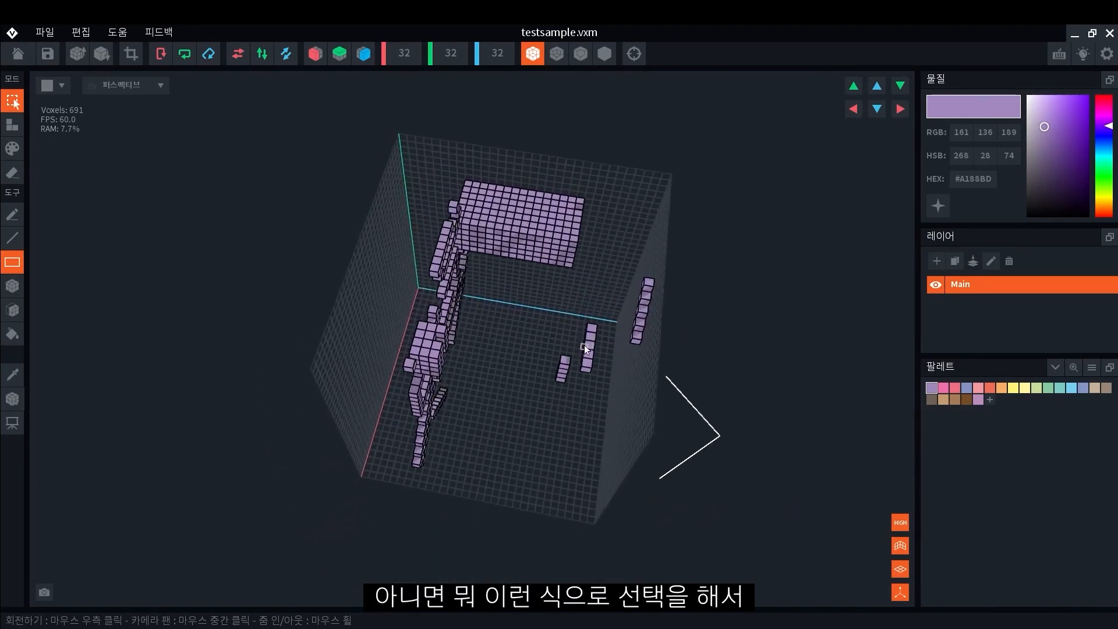
{"action": "left_click_drag", "start_coordinate": [620, 279], "coordinate": [674, 359]}
{"action": "left_click_drag", "start_coordinate": [731, 326], "coordinate": [616, 386]}
{"action": "left_click", "coordinate": [667, 337]}
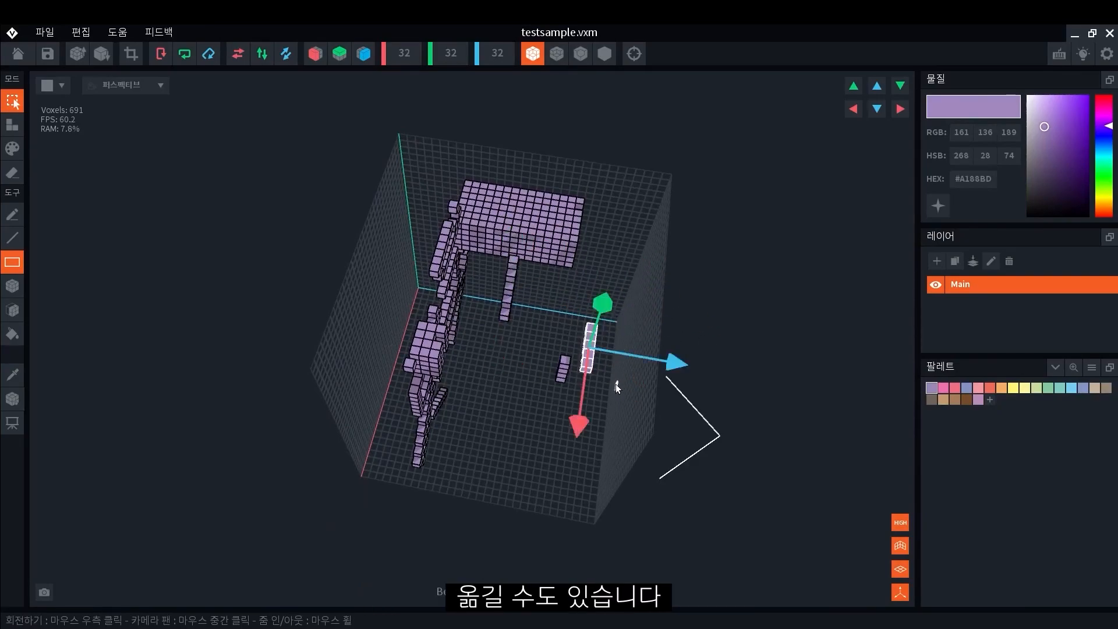
{"action": "left_click_drag", "start_coordinate": [680, 362], "coordinate": [587, 416]}
{"action": "left_click", "coordinate": [537, 398]}
Move the loose four-voxel column along the blue axis toward the rear wall and lower it along the green axis.
{"action": "left_click_drag", "start_coordinate": [643, 376], "coordinate": [585, 379]}
{"action": "left_click_drag", "start_coordinate": [502, 313], "coordinate": [490, 267]}
{"action": "right_click_drag", "start_coordinate": [538, 349], "coordinate": [537, 349]}
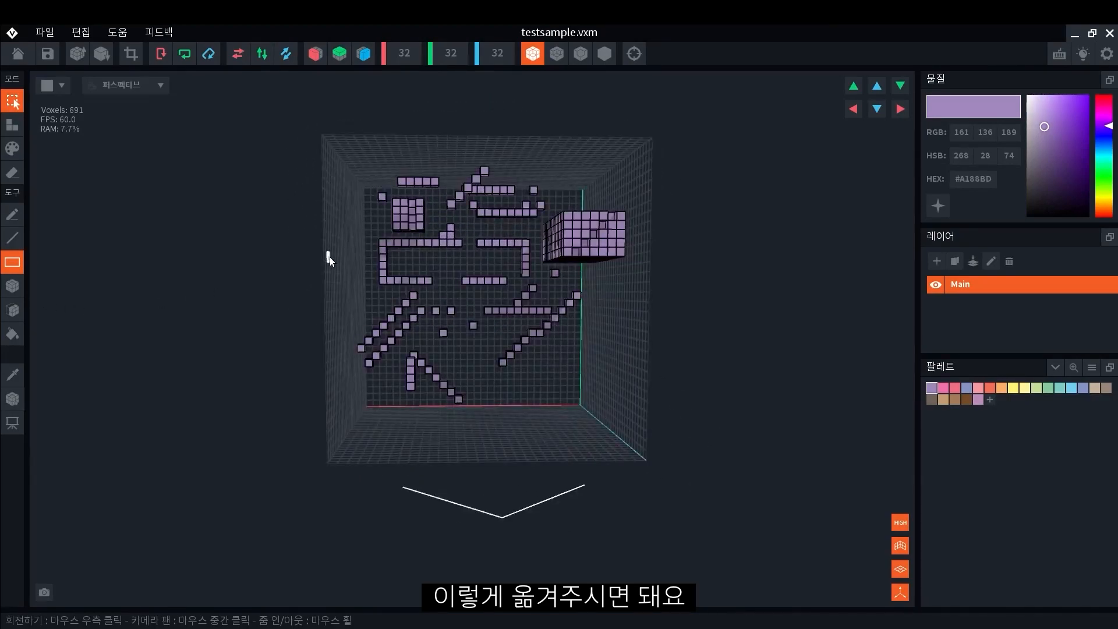
{"action": "middle_click_drag", "start_coordinate": [330, 257], "coordinate": [308, 291]}
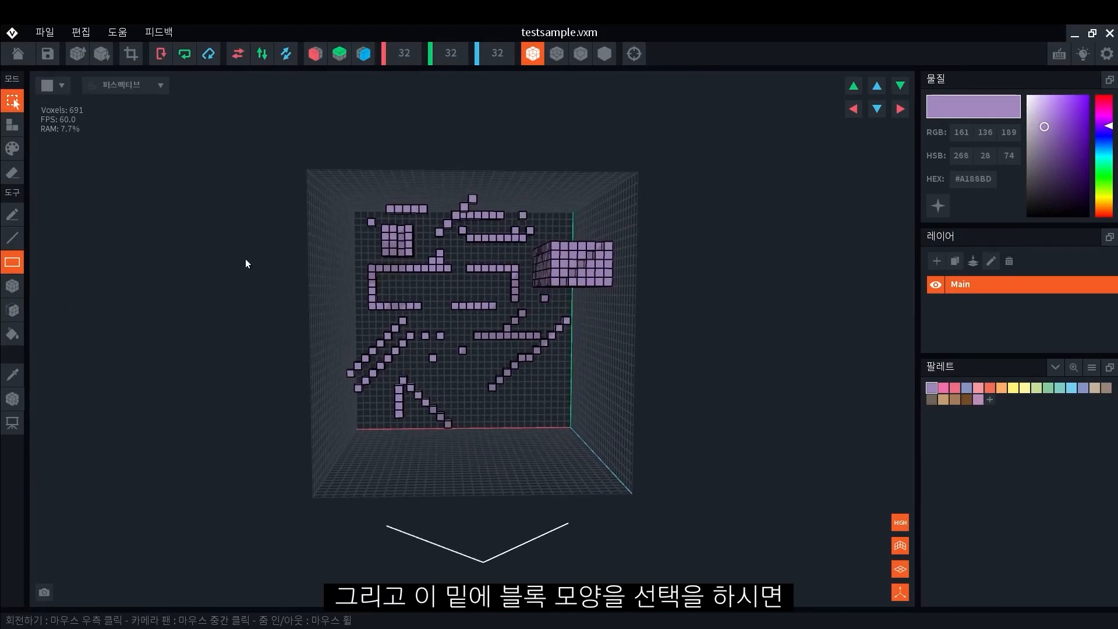
With the Box tool, select a four-voxel-high block of the cube near the rear wall.
{"action": "left_click", "coordinate": [11, 286]}
{"action": "scroll", "coordinate": [403, 385], "scroll_direction": "up", "scroll_amount": 4}
{"action": "middle_click_drag", "start_coordinate": [206, 170], "coordinate": [361, 228]}
{"action": "left_click_drag", "start_coordinate": [439, 238], "coordinate": [461, 273]}
{"action": "right_click_drag", "start_coordinate": [460, 272], "coordinate": [463, 275]}
Move the selected block out of the cube along the blue axis and sideways along the red axis toward the large box.
{"action": "left_click_drag", "start_coordinate": [431, 298], "coordinate": [388, 374]}
{"action": "left_click_drag", "start_coordinate": [348, 326], "coordinate": [448, 338]}
{"action": "right_click_drag", "start_coordinate": [449, 337], "coordinate": [512, 386]}
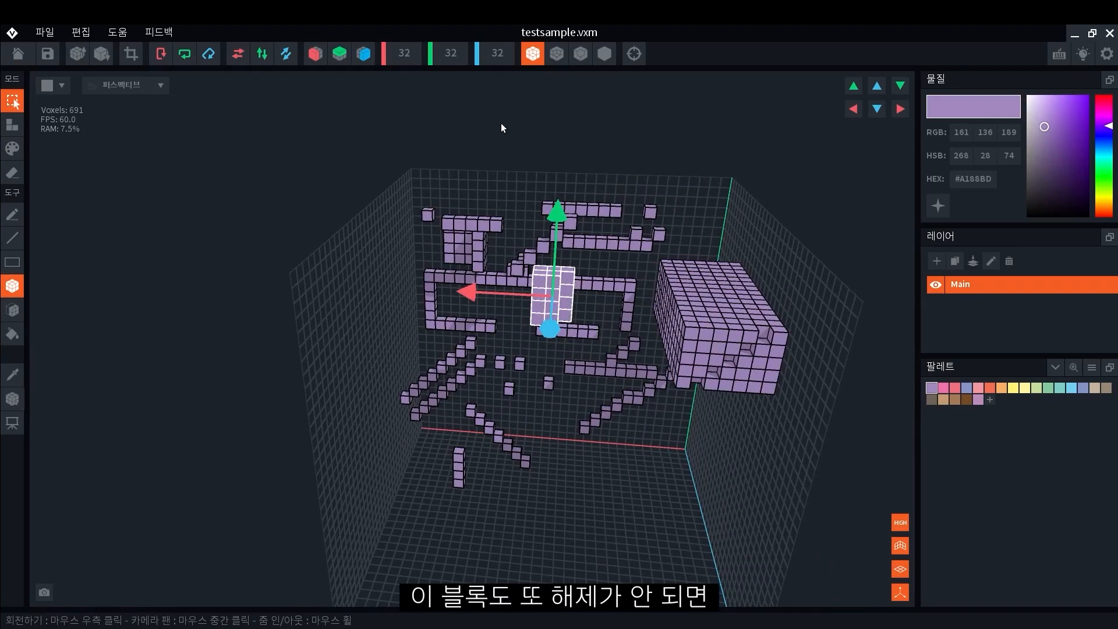
Switch to the Rectangle tool and clear the selection of the moved block by picking an empty area.
{"action": "left_click", "coordinate": [12, 270]}
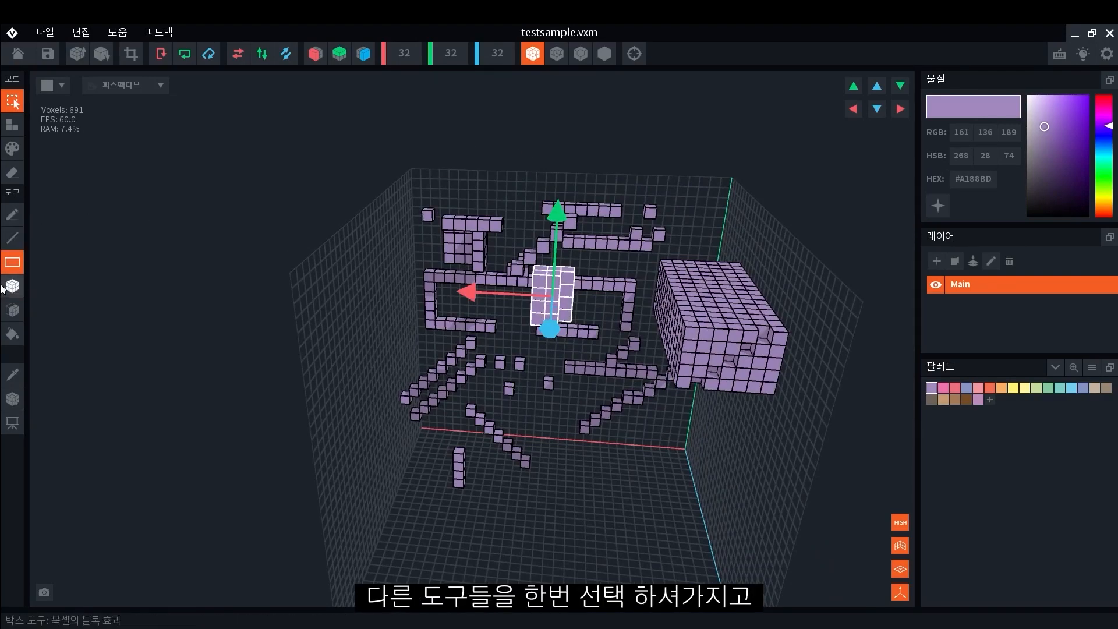
{"action": "left_click", "coordinate": [601, 156]}
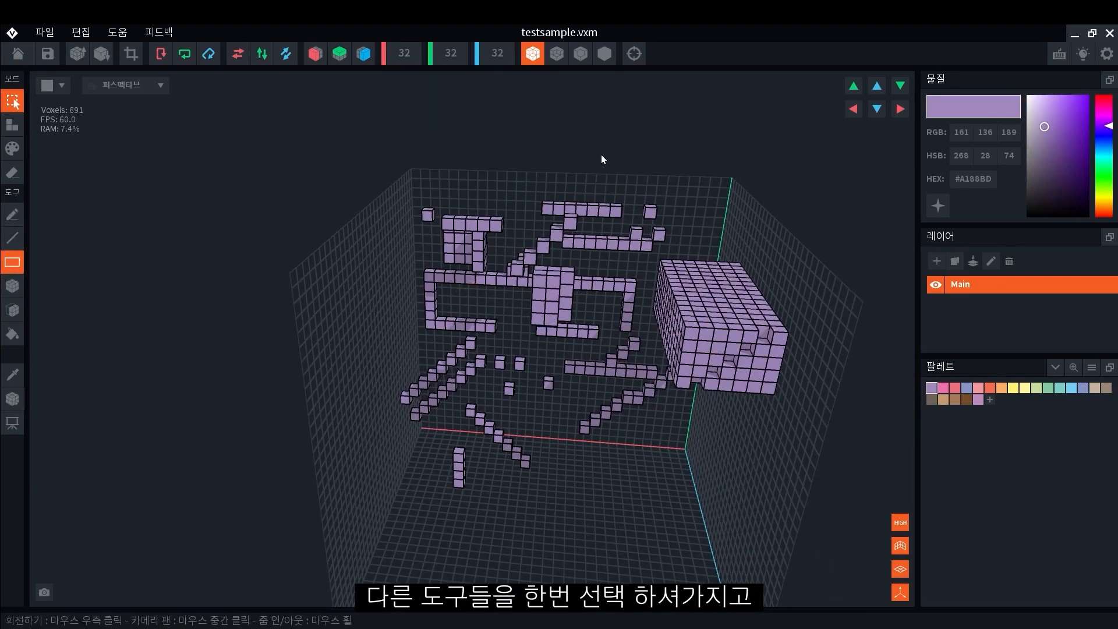
{"action": "right_click_drag", "start_coordinate": [662, 315], "coordinate": [683, 319]}
{"action": "right_click_drag", "start_coordinate": [526, 284], "coordinate": [460, 320]}
With the Face tool, select the connected voxels on the front face of the large box, up to its diagonal notch.
{"action": "left_click", "coordinate": [12, 285]}
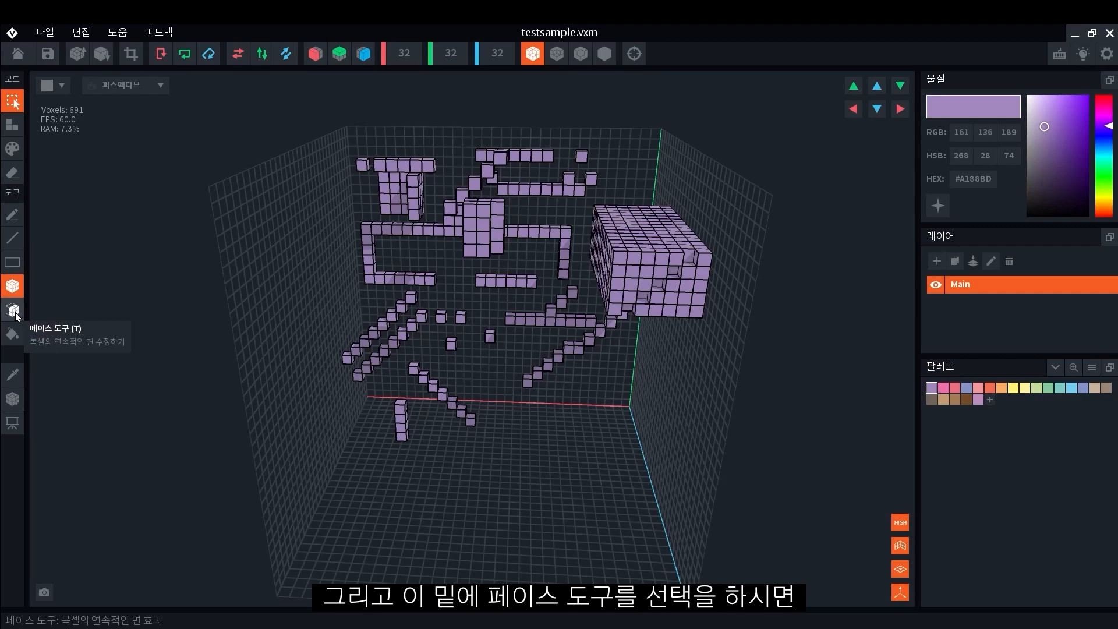
{"action": "left_click", "coordinate": [12, 310]}
{"action": "right_click_drag", "start_coordinate": [329, 284], "coordinate": [349, 286]}
{"action": "right_click_drag", "start_coordinate": [685, 291], "coordinate": [642, 275]}
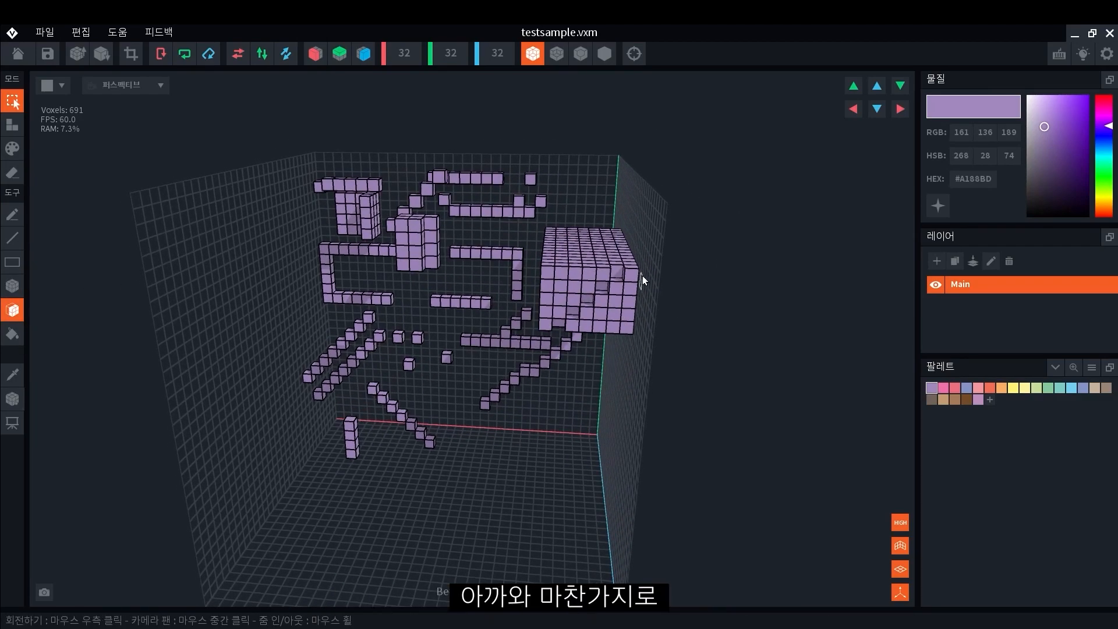
{"action": "left_click", "coordinate": [575, 285]}
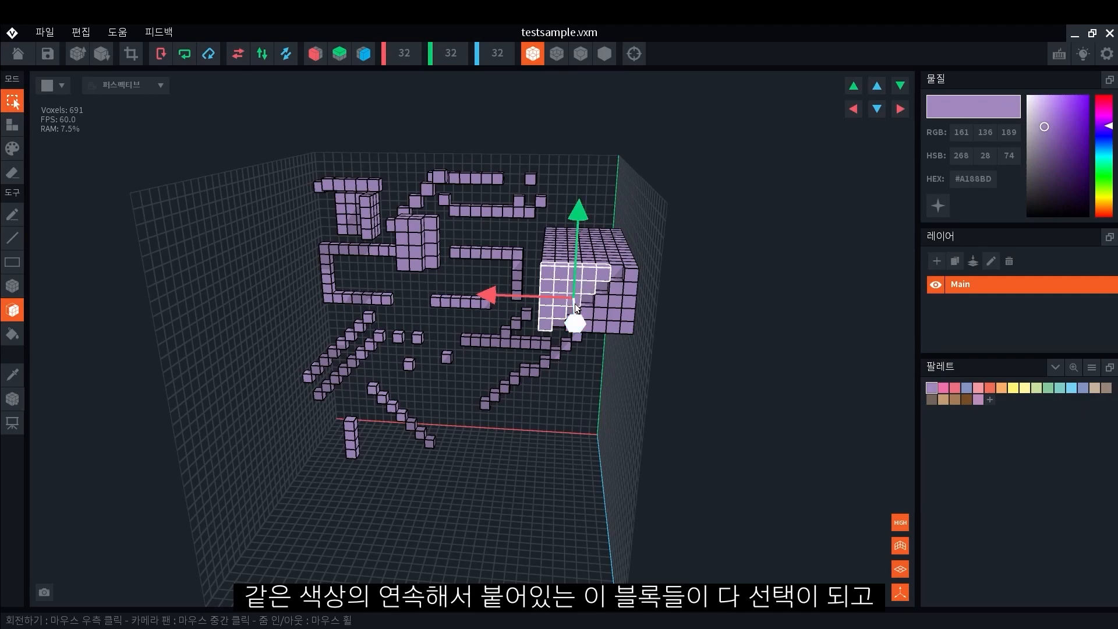
Move the selected face voxels off the large box along the blue and red axes to behind the moved block, and deselect them.
{"action": "left_click_drag", "start_coordinate": [578, 323], "coordinate": [578, 368]}
{"action": "left_click_drag", "start_coordinate": [500, 322], "coordinate": [341, 305]}
{"action": "left_click_drag", "start_coordinate": [372, 348], "coordinate": [466, 279]}
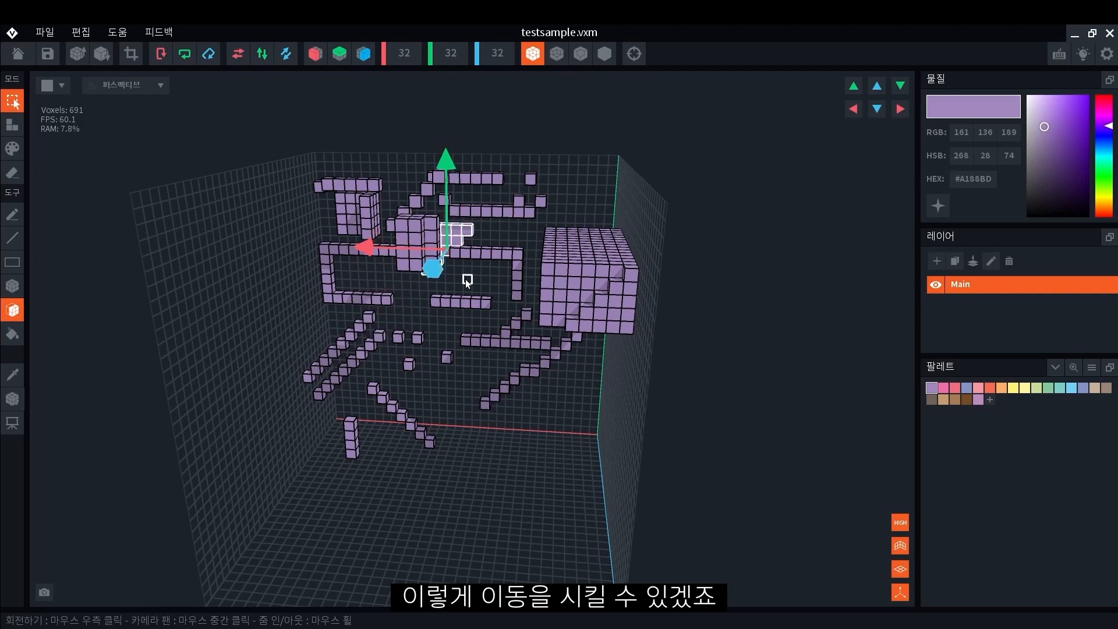
{"action": "left_click", "coordinate": [292, 467]}
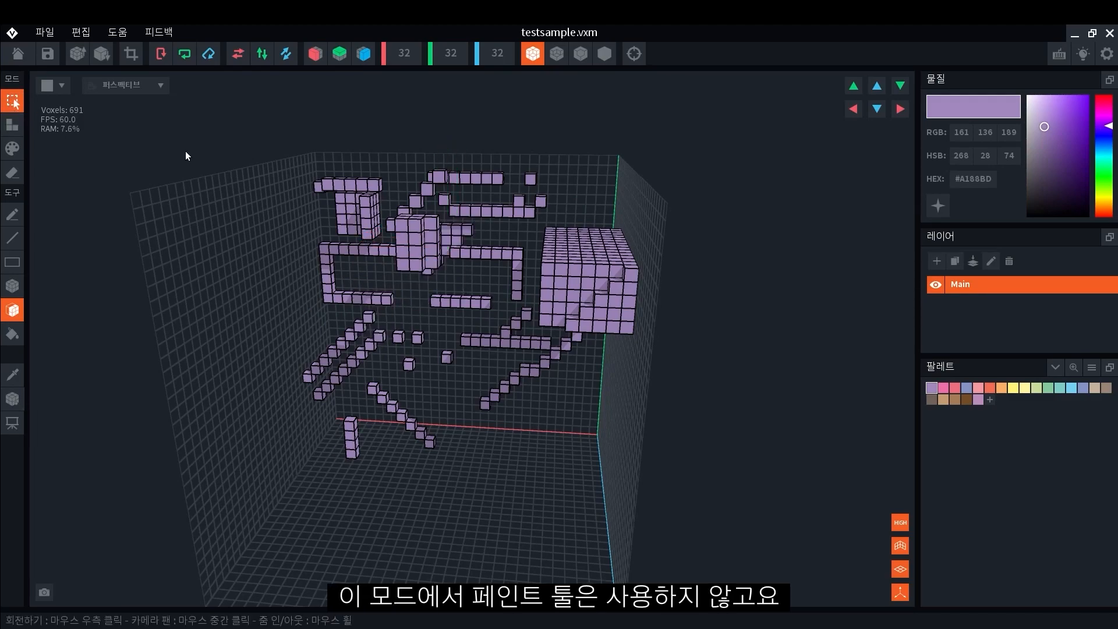
{"action": "right_click_drag", "start_coordinate": [403, 237], "coordinate": [378, 240]}
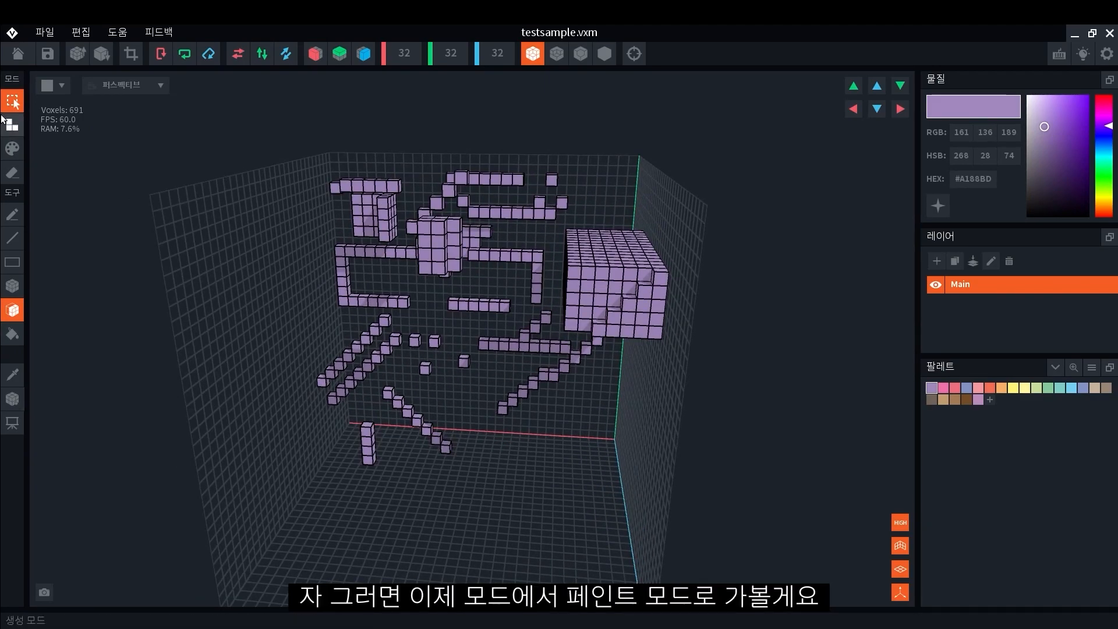
Switch to Paint mode with the Pencil tool and choose the yellow palette color #FFF373.
{"action": "left_click", "coordinate": [16, 153]}
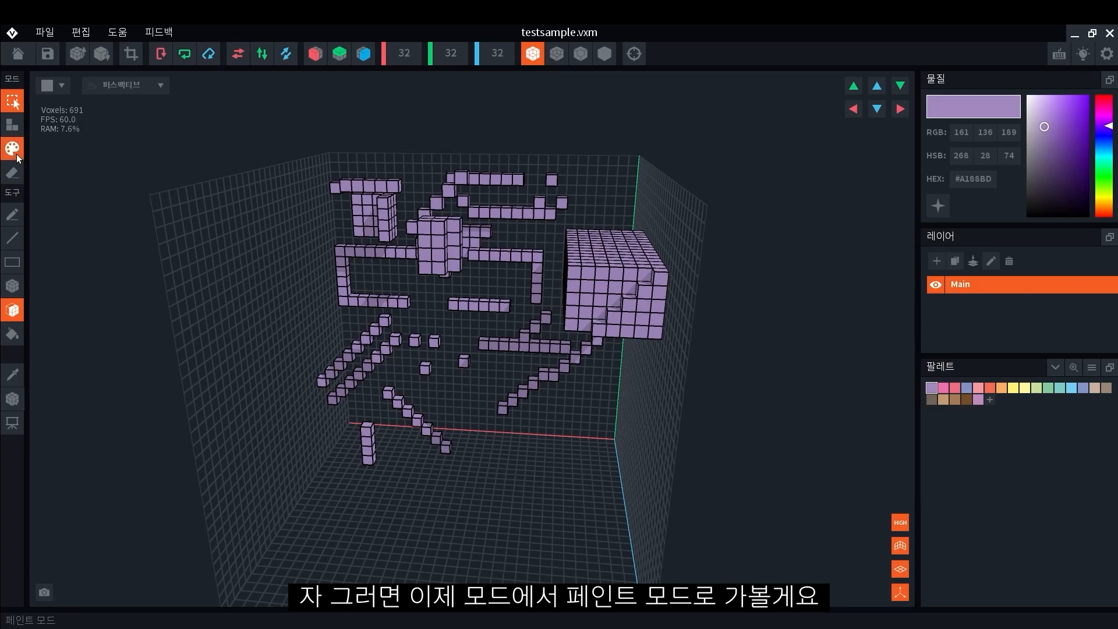
{"action": "left_click", "coordinate": [11, 217]}
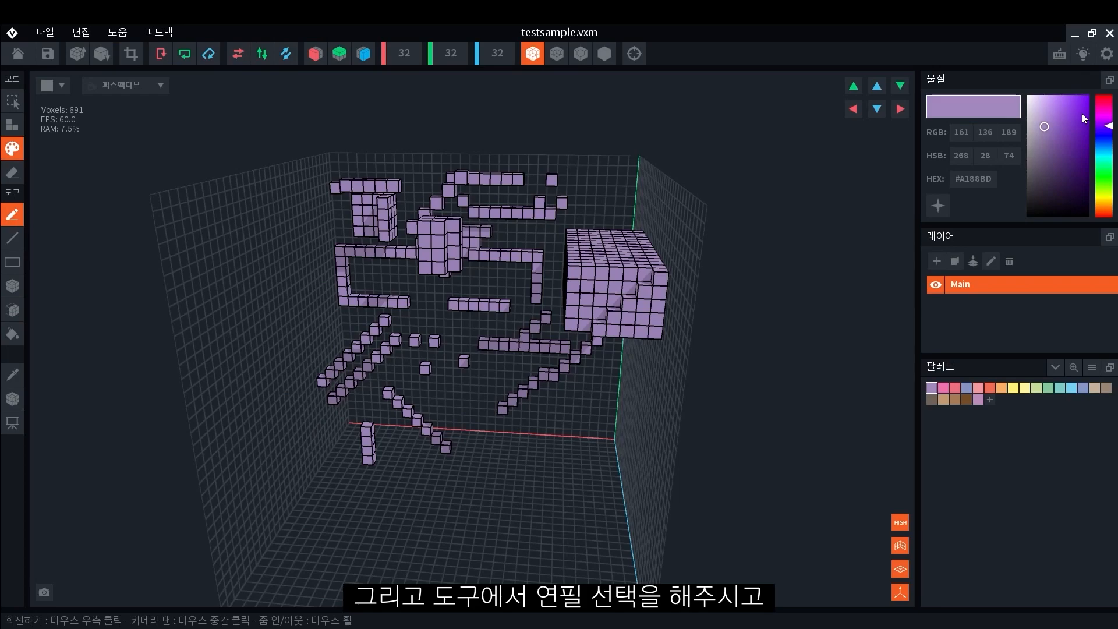
{"action": "left_click", "coordinate": [1013, 388]}
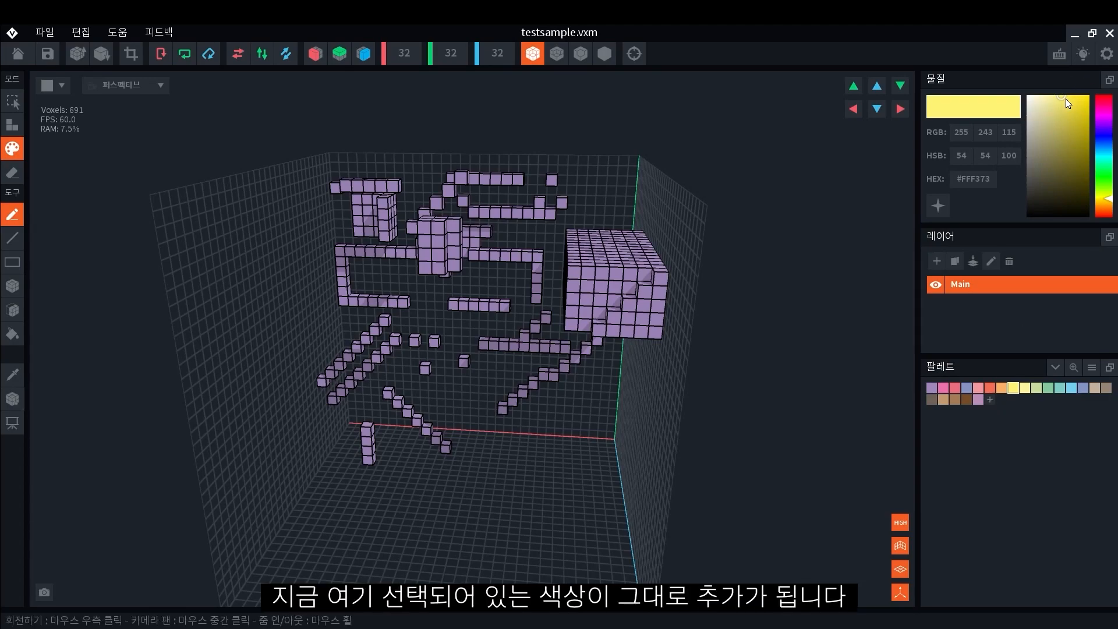
Add a new color to the palette and adjust its shade and hue to dark green #1C7529.
{"action": "left_click", "coordinate": [990, 400]}
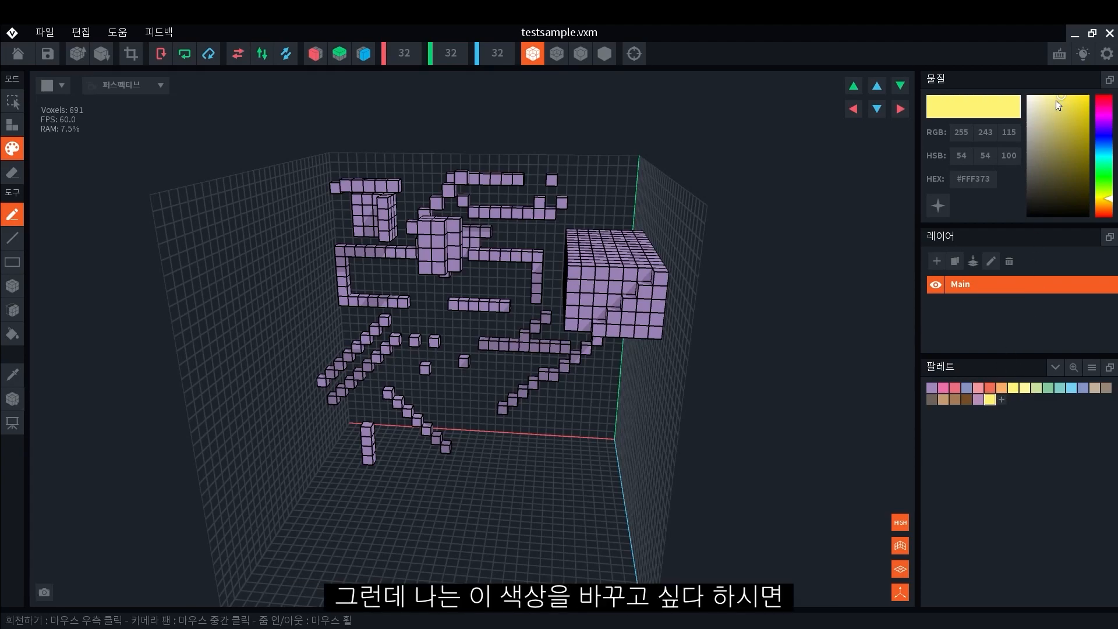
{"action": "left_click_drag", "start_coordinate": [1061, 98], "coordinate": [1074, 162]}
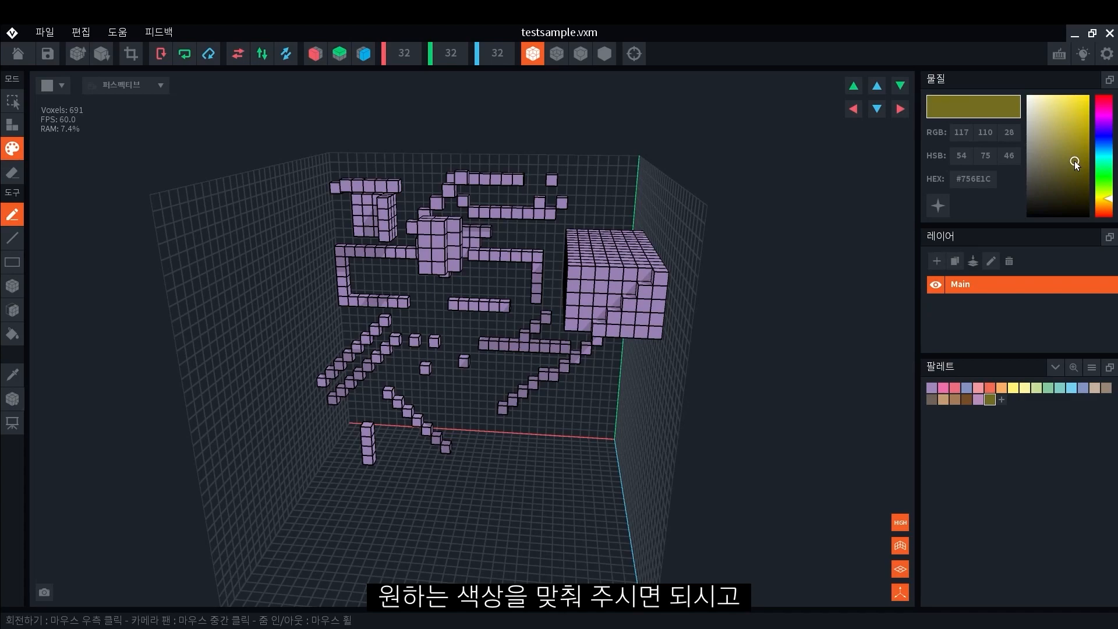
{"action": "mouse_move", "coordinate": [1109, 198]}
{"action": "left_mouse_down"}
{"action": "mouse_move", "coordinate": [1109, 125]}
{"action": "mouse_move", "coordinate": [1114, 178]}
{"action": "left_mouse_up"}
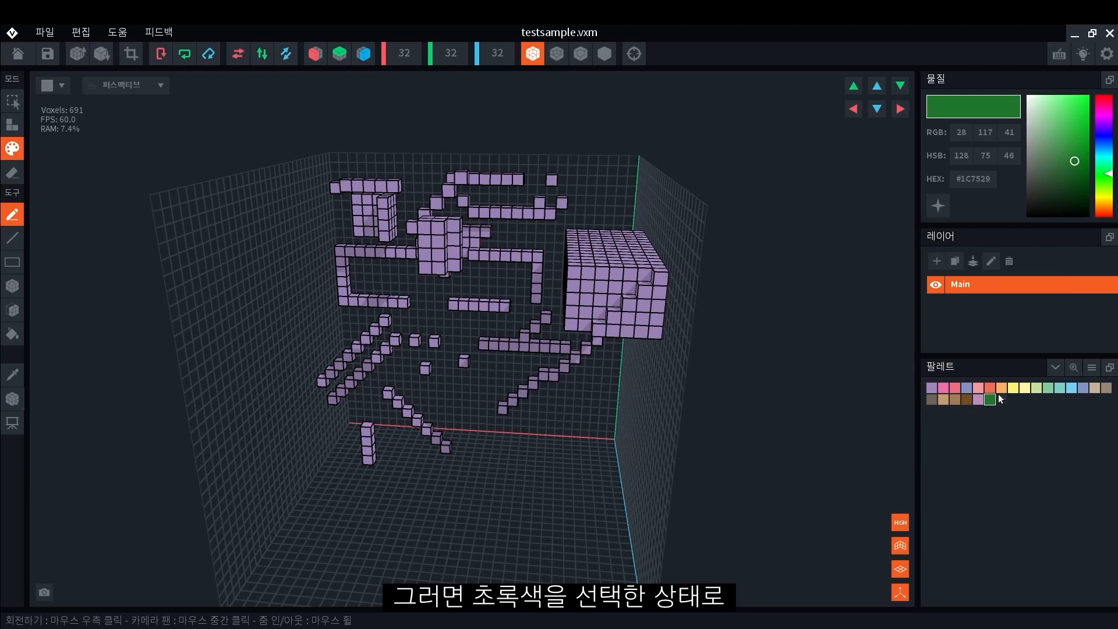
Paint the large box's front face up to the diagonal notch and most voxels in its lower corner dark green with the Pencil.
{"action": "scroll", "coordinate": [457, 298], "scroll_direction": "up", "scroll_amount": 2}
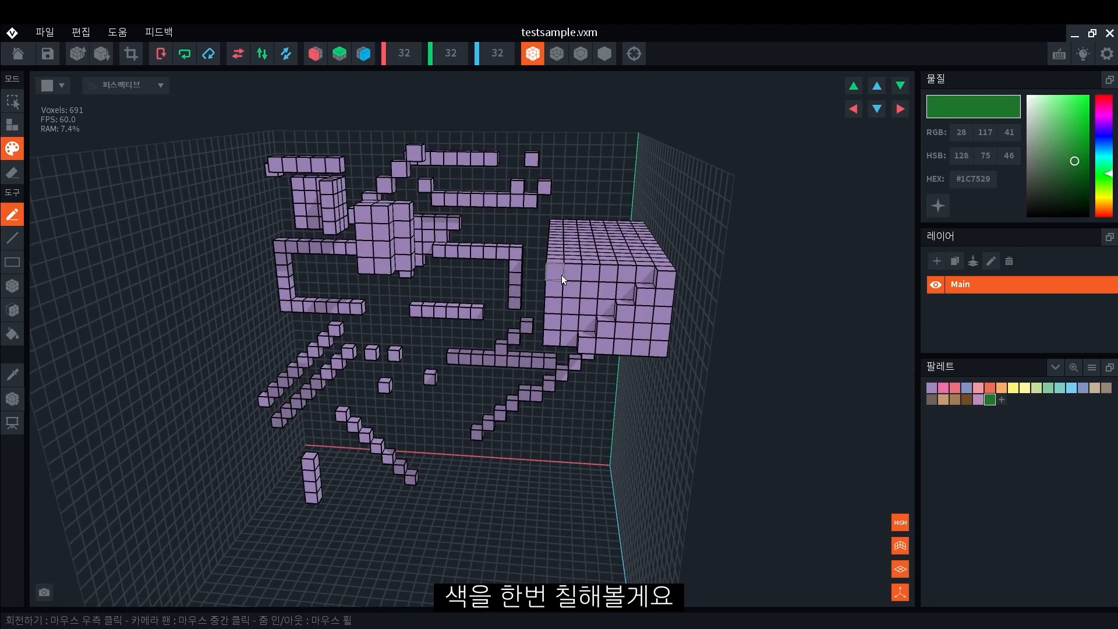
{"action": "left_click_drag", "start_coordinate": [562, 275], "coordinate": [568, 328]}
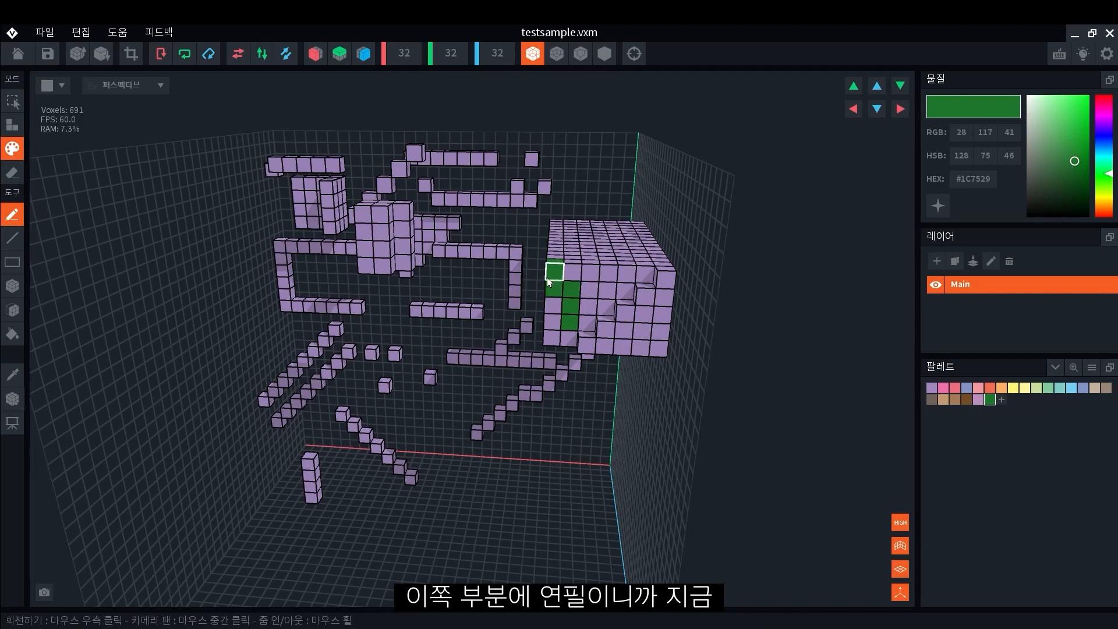
{"action": "left_click_drag", "start_coordinate": [559, 274], "coordinate": [638, 274]}
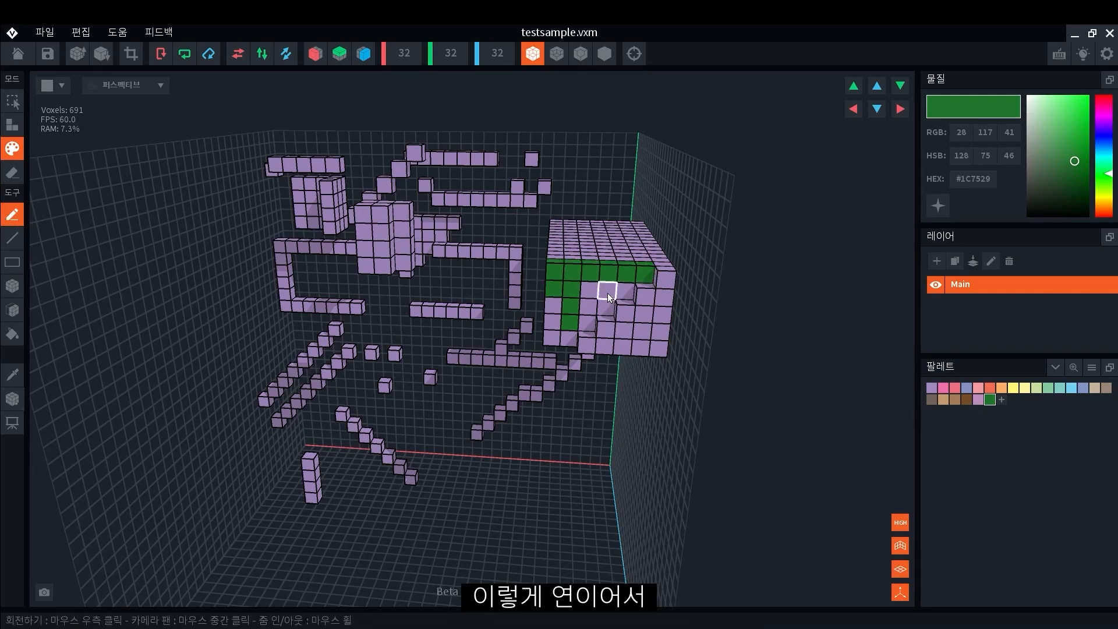
{"action": "left_click_drag", "start_coordinate": [555, 305], "coordinate": [554, 338]}
{"action": "left_click", "coordinate": [642, 317]}
{"action": "left_click", "coordinate": [623, 333]}
{"action": "left_click", "coordinate": [658, 349]}
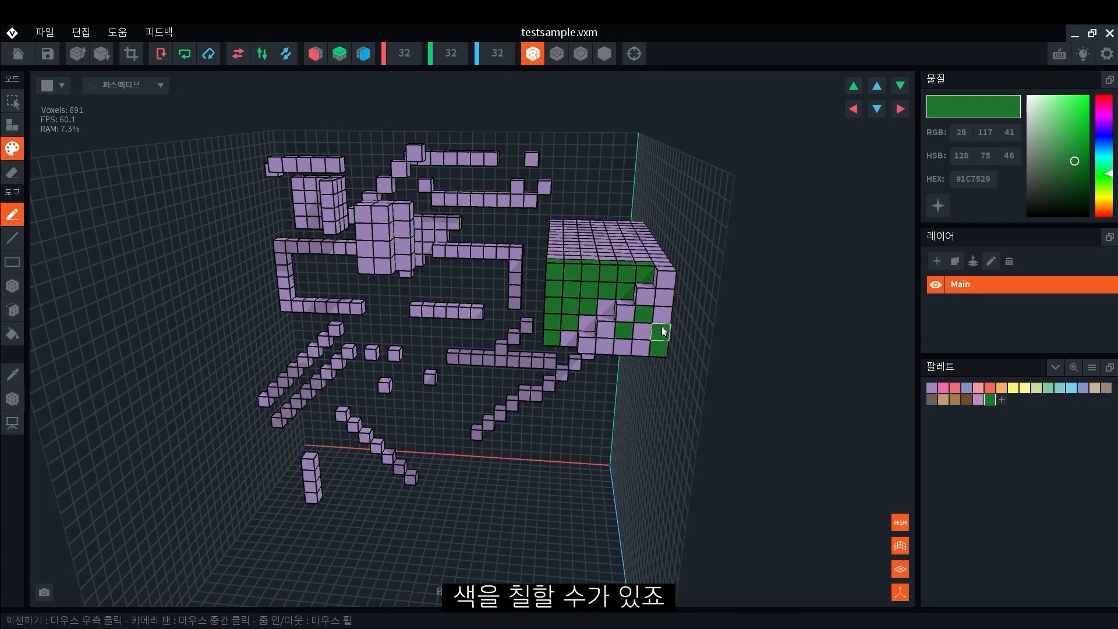
{"action": "left_click", "coordinate": [642, 347]}
{"action": "left_click", "coordinate": [623, 346]}
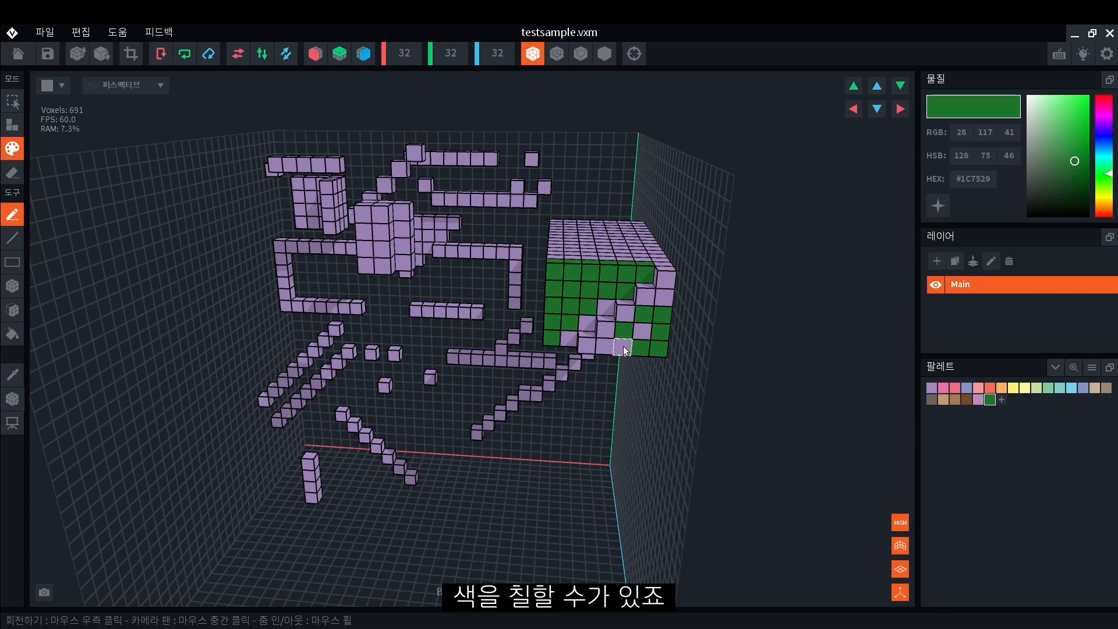
Switch to the Line tool, choose a new blue #0B24B7, and paint a short diagonal on the front of the small block.
{"action": "left_click", "coordinate": [12, 238]}
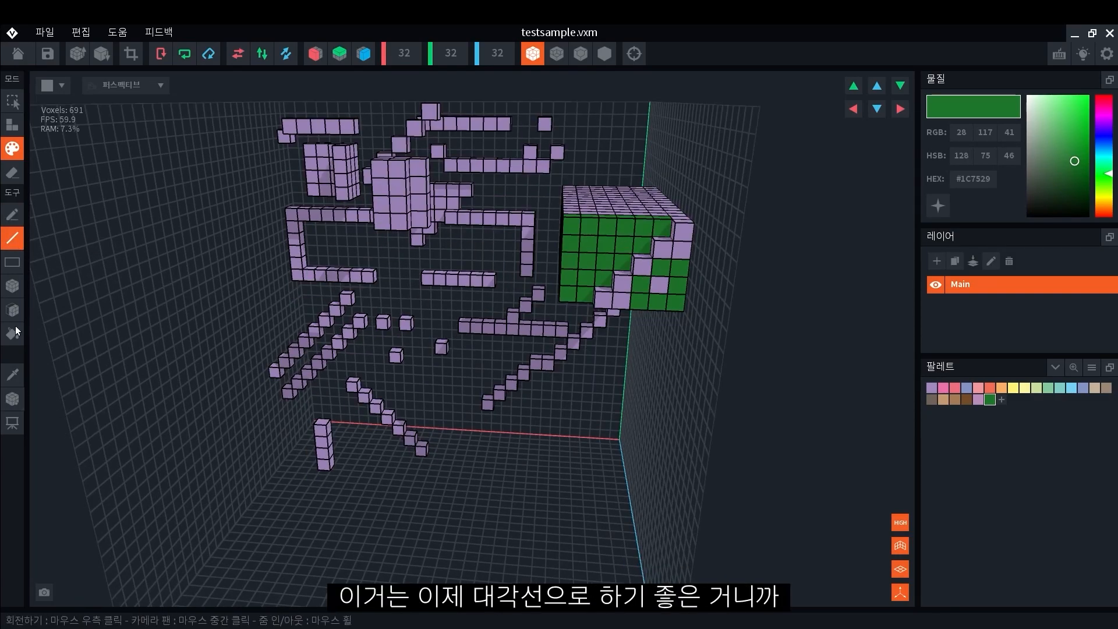
{"action": "scroll", "coordinate": [253, 256], "scroll_direction": "up", "scroll_amount": 4}
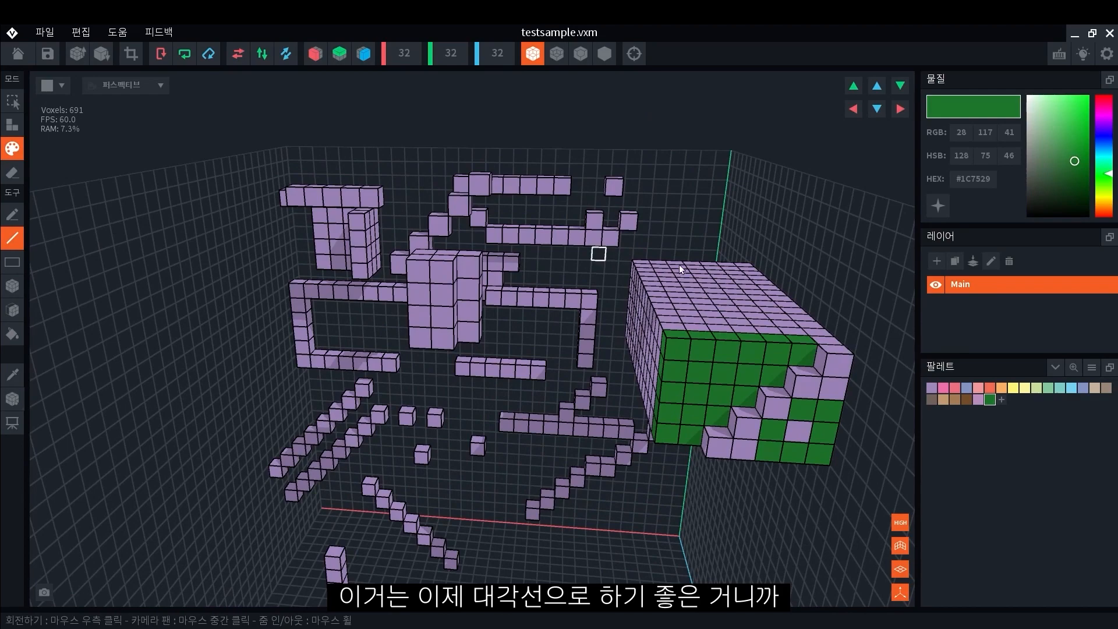
{"action": "left_click", "coordinate": [1098, 139]}
{"action": "left_click", "coordinate": [1086, 129]}
{"action": "left_click_drag", "start_coordinate": [447, 269], "coordinate": [418, 293]}
Paint two crossing diagonal blue lines across the top face of the large box.
{"action": "right_click_drag", "start_coordinate": [758, 352], "coordinate": [707, 190]}
{"action": "left_click_drag", "start_coordinate": [533, 186], "coordinate": [462, 322]}
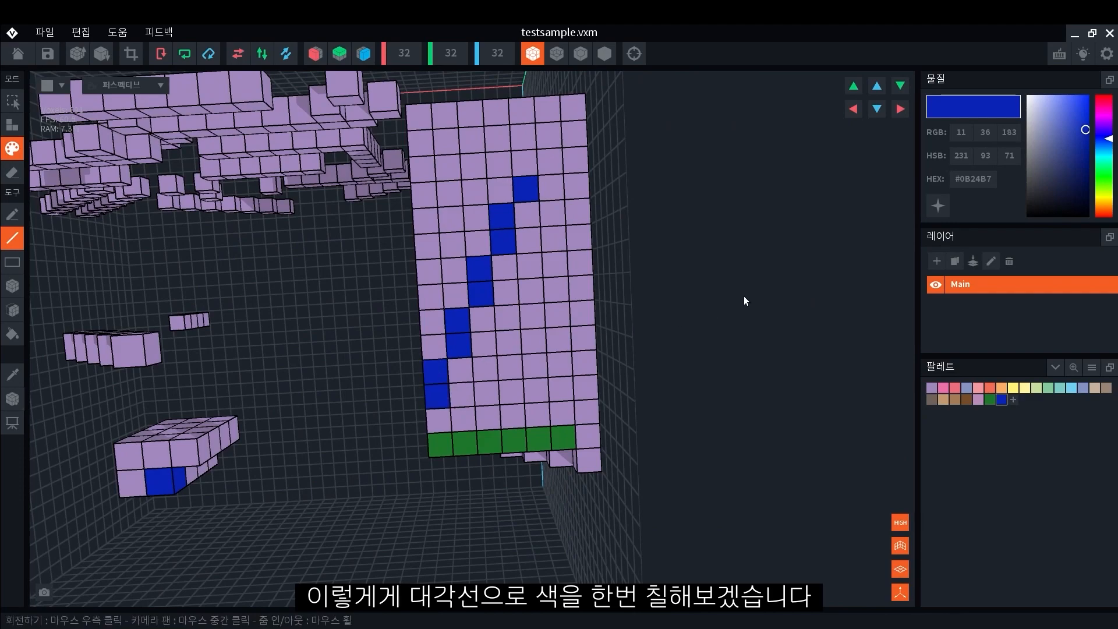
{"action": "left_click_drag", "start_coordinate": [434, 177], "coordinate": [448, 212]}
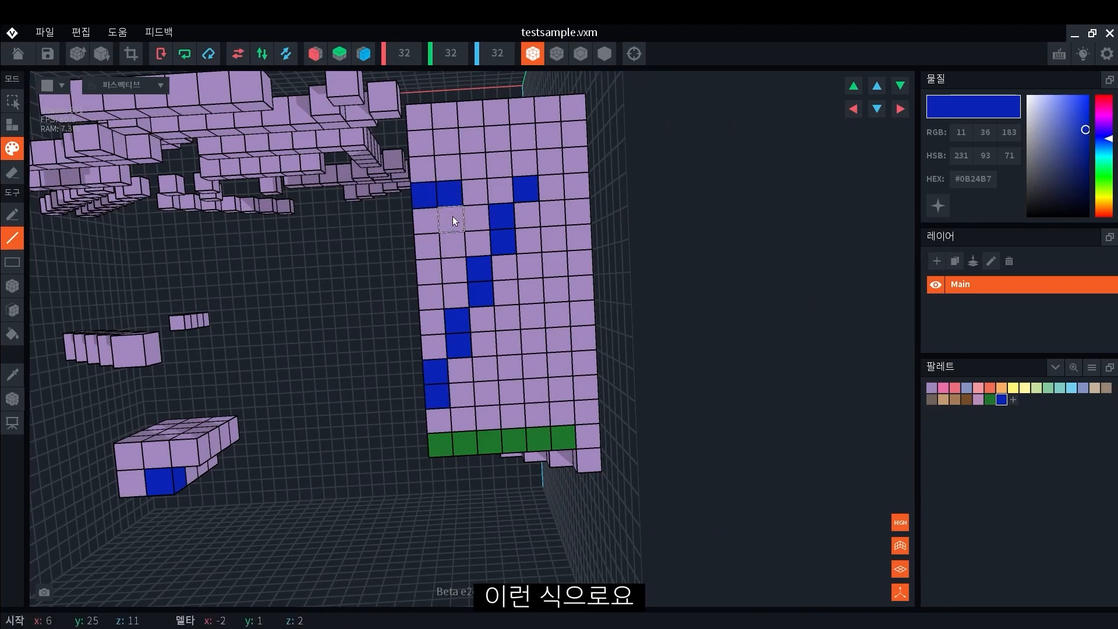
{"action": "left_click_drag", "start_coordinate": [505, 271], "coordinate": [554, 389]}
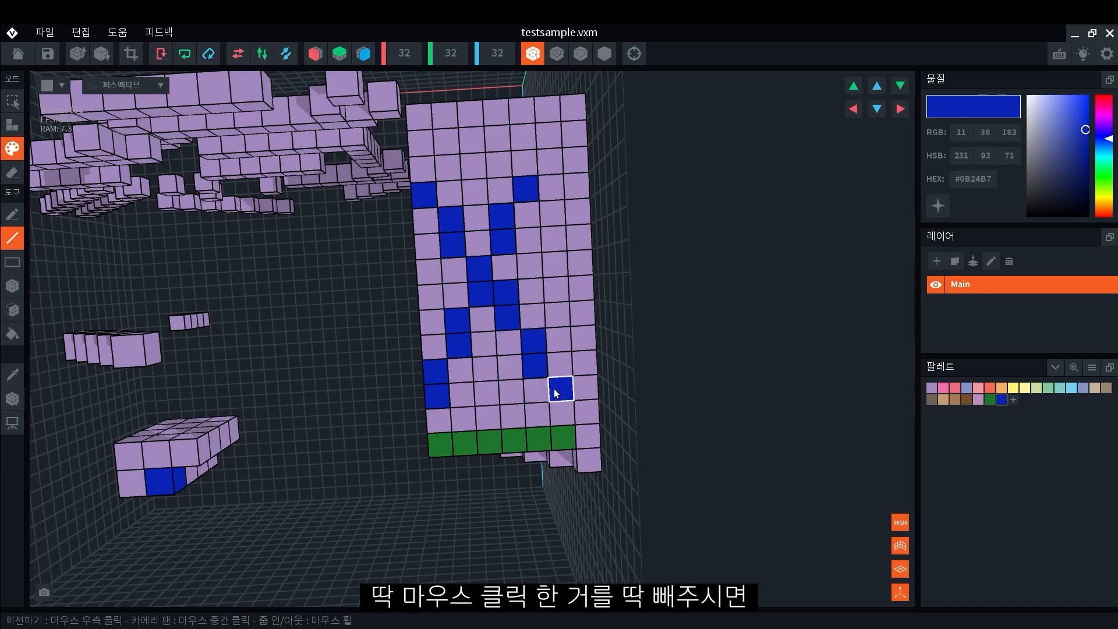
Switch to the Rectangle tool and add a red palette color #B70B0B.
{"action": "right_click_drag", "start_coordinate": [501, 415], "coordinate": [508, 403]}
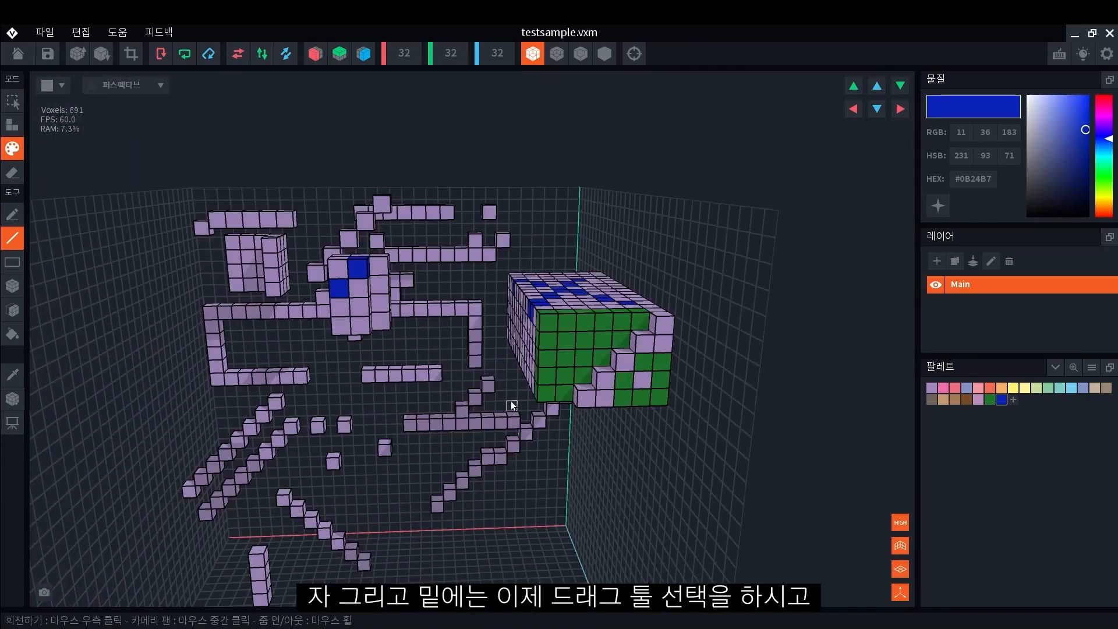
{"action": "left_click", "coordinate": [12, 263]}
{"action": "left_click", "coordinate": [1013, 400]}
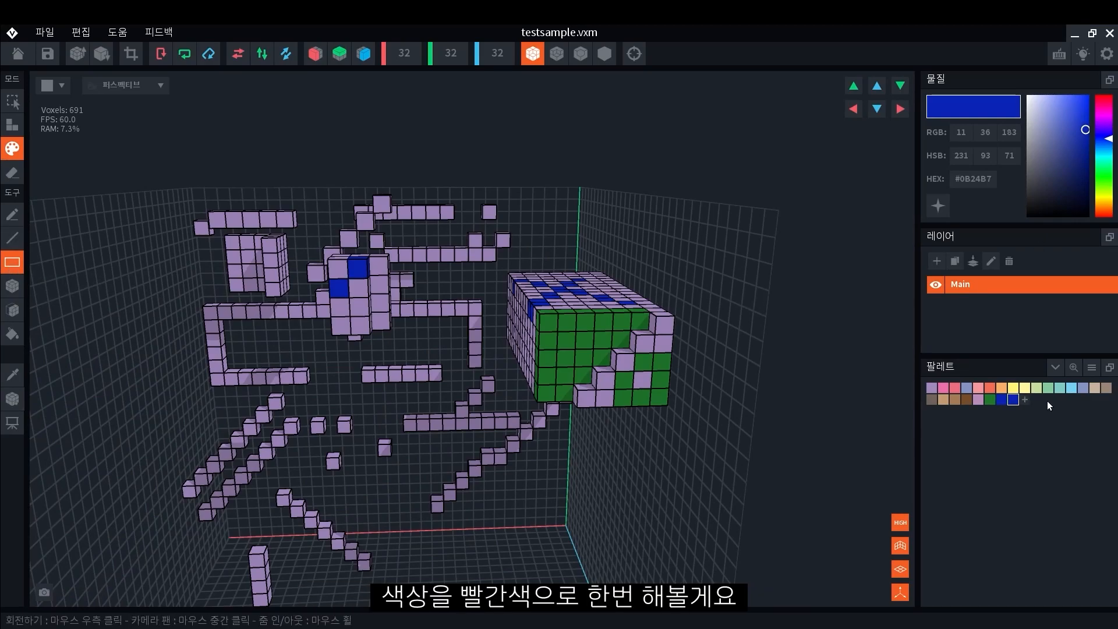
{"action": "left_click_drag", "start_coordinate": [1108, 108], "coordinate": [1106, 93]}
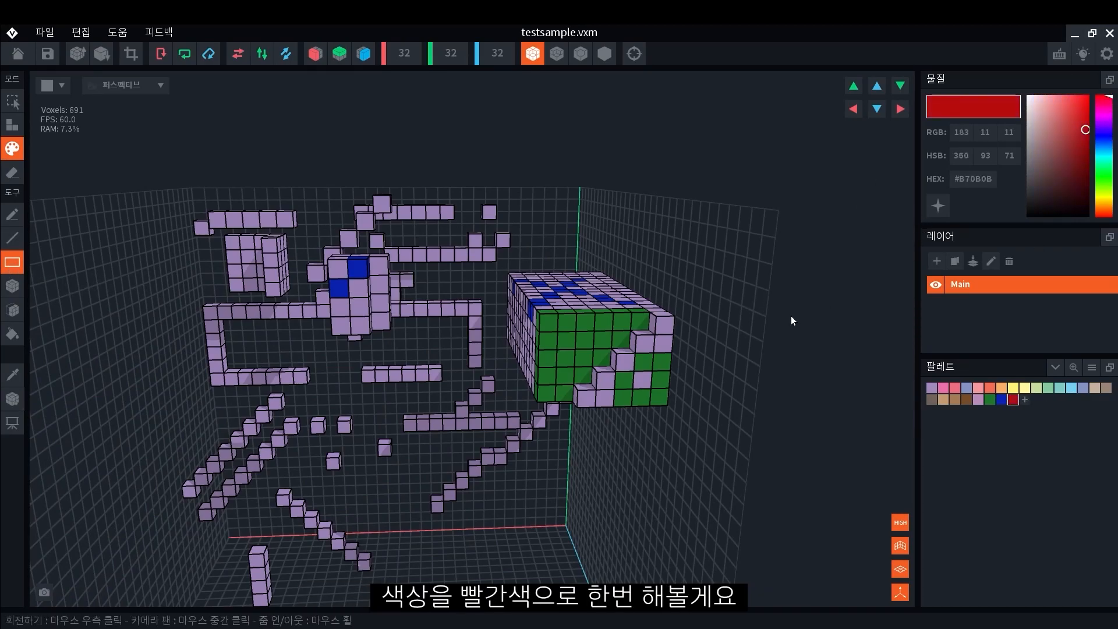
Try painting the whole model red with one large rectangle, and undo it.
{"action": "right_click_drag", "start_coordinate": [426, 283], "coordinate": [362, 294]}
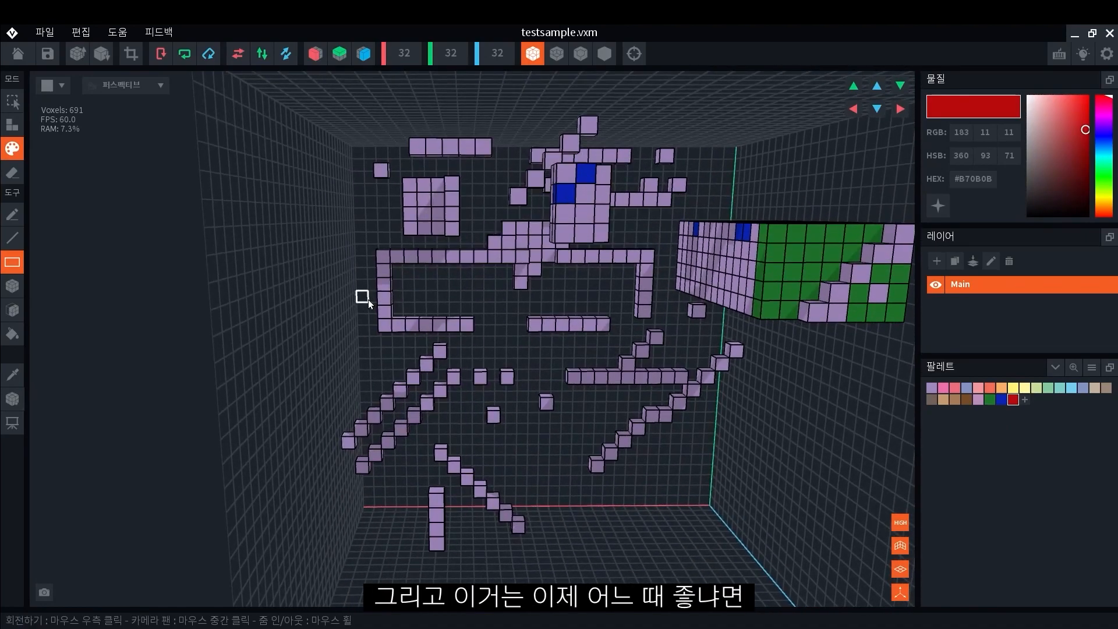
{"action": "scroll", "coordinate": [739, 344], "scroll_direction": "down", "scroll_amount": 5}
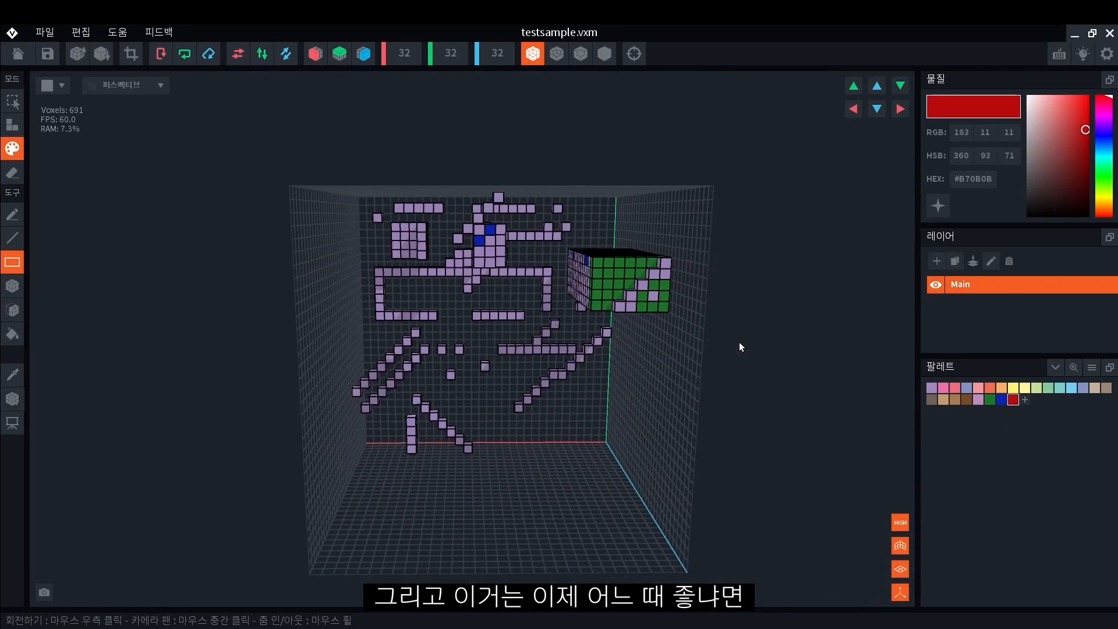
{"action": "right_click_drag", "start_coordinate": [739, 343], "coordinate": [555, 330]}
{"action": "mouse_move", "coordinate": [319, 169]}
{"action": "left_mouse_down"}
{"action": "mouse_move", "coordinate": [673, 501]}
{"action": "mouse_move", "coordinate": [707, 502]}
{"action": "left_mouse_up"}
{"action": "key", "text": "ctrl+z"}
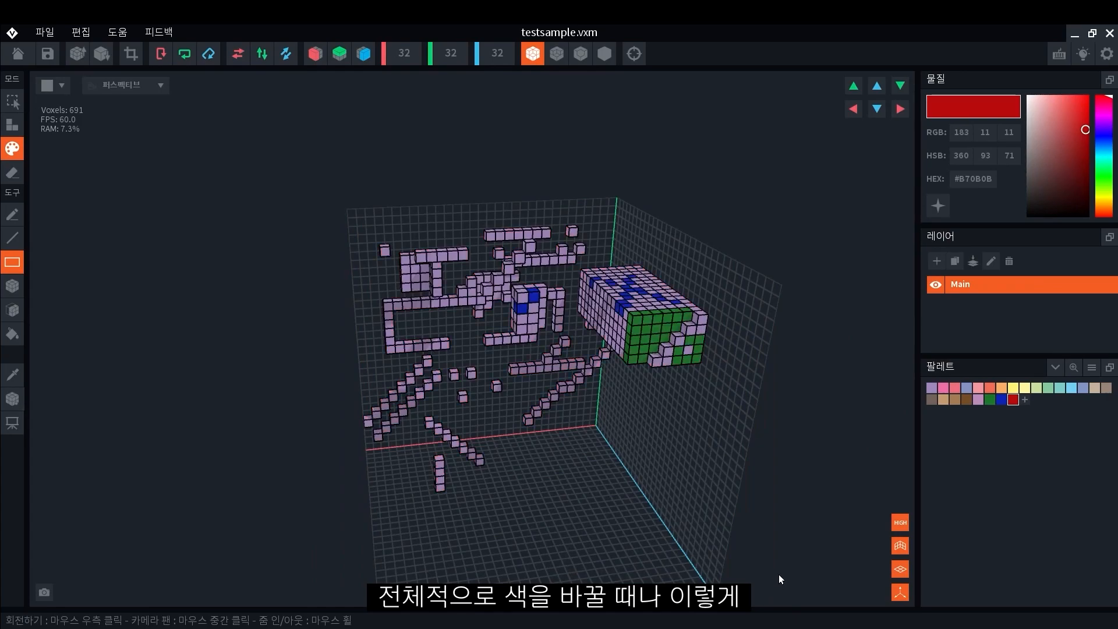
Paint the lowest diagonal, the vertical column, the lower parts of the two parallel diagonals and two single voxels red using rectangles.
{"action": "scroll", "coordinate": [487, 442], "scroll_direction": "up", "scroll_amount": 5}
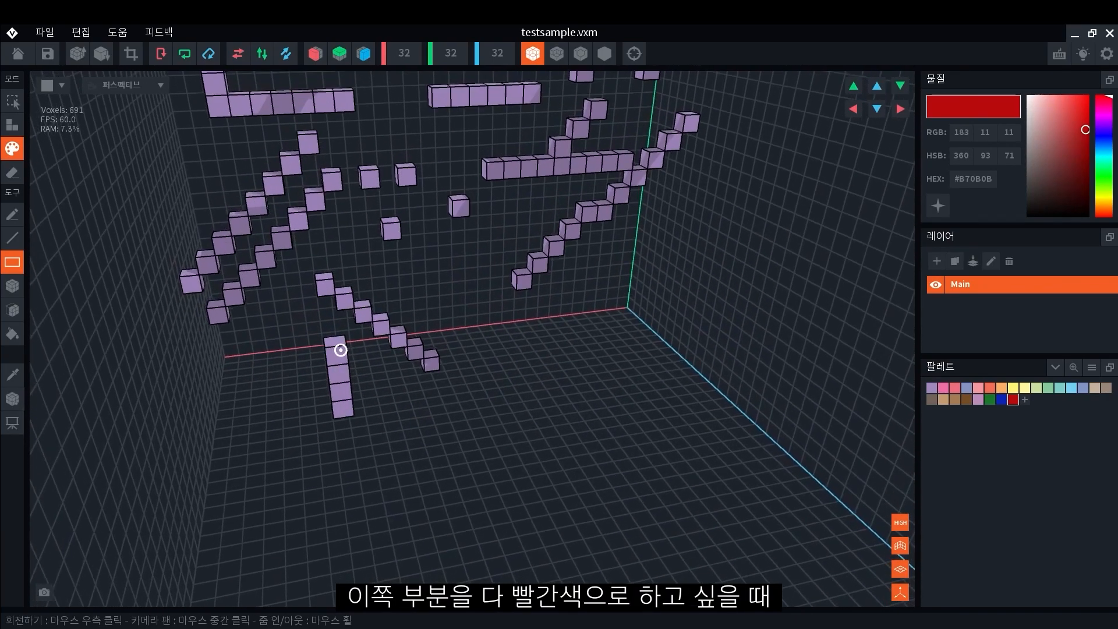
{"action": "left_click_drag", "start_coordinate": [308, 279], "coordinate": [487, 453]}
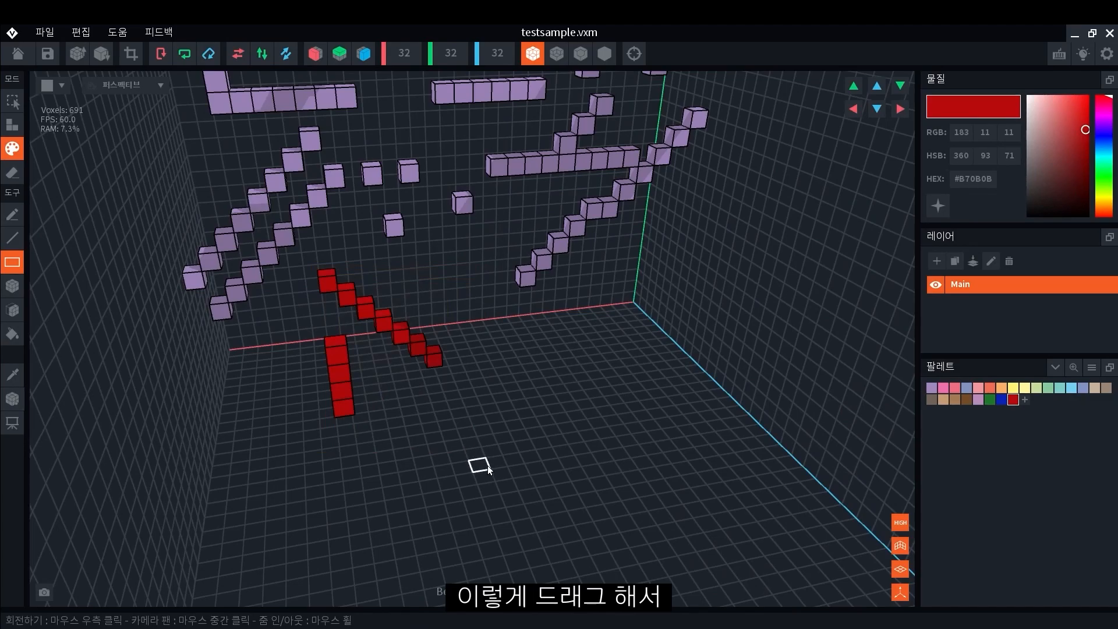
{"action": "scroll", "coordinate": [351, 347], "scroll_direction": "down", "scroll_amount": 1}
{"action": "left_click_drag", "start_coordinate": [174, 224], "coordinate": [312, 357]}
{"action": "left_click_drag", "start_coordinate": [380, 254], "coordinate": [425, 268]}
{"action": "left_click_drag", "start_coordinate": [466, 238], "coordinate": [467, 239]}
Switch to the Box tool and add a cyan palette color #00C3D5.
{"action": "scroll", "coordinate": [530, 274], "scroll_direction": "down", "scroll_amount": 2}
{"action": "mouse_move", "coordinate": [530, 275]}
{"action": "middle_mouse_down"}
{"action": "mouse_move", "coordinate": [546, 417]}
{"action": "mouse_move", "coordinate": [529, 418]}
{"action": "middle_mouse_up"}
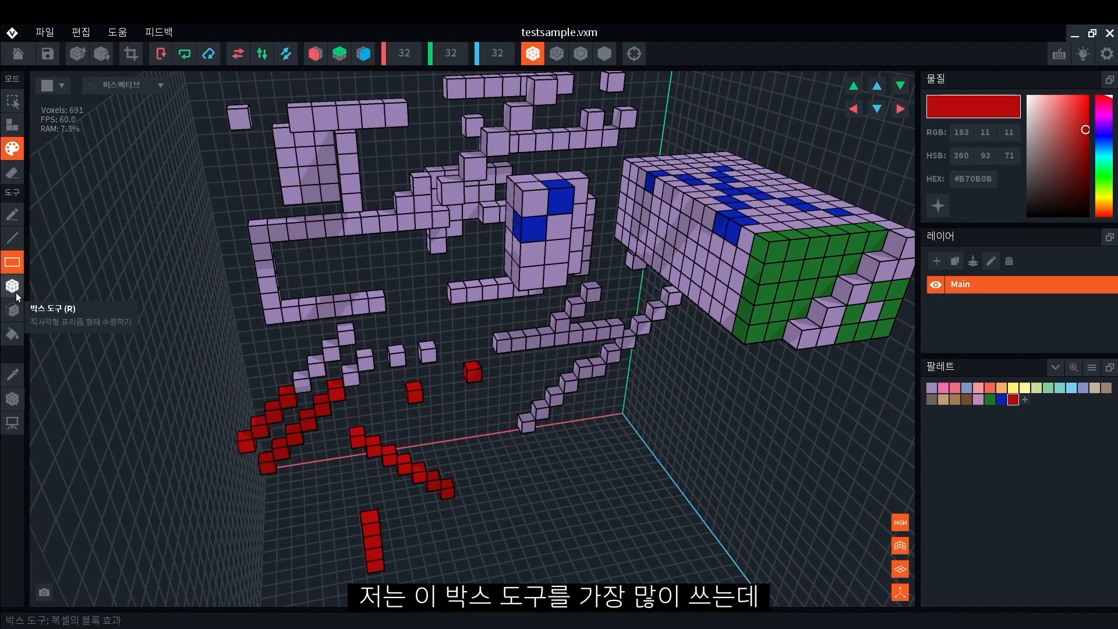
{"action": "left_click", "coordinate": [16, 296]}
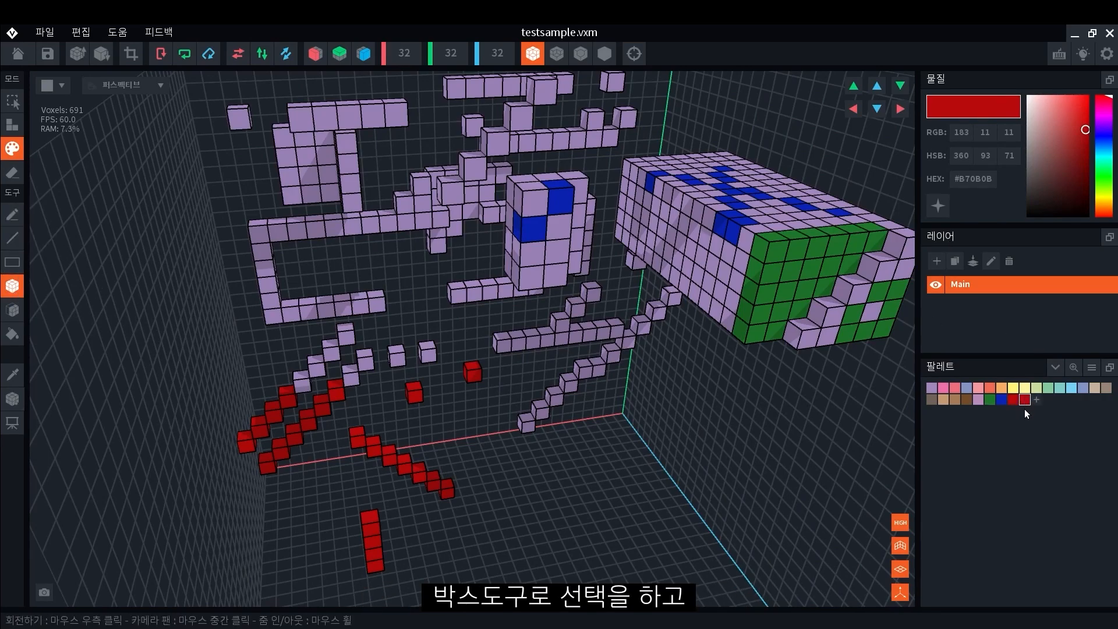
{"action": "left_click", "coordinate": [1101, 154]}
{"action": "left_click_drag", "start_coordinate": [1086, 103], "coordinate": [1095, 114]}
Paint the purple voxels around the blue diagonals on the large box's top face cyan in box-shaped areas.
{"action": "right_click_drag", "start_coordinate": [697, 234], "coordinate": [716, 309]}
{"action": "middle_click_drag", "start_coordinate": [815, 175], "coordinate": [679, 207]}
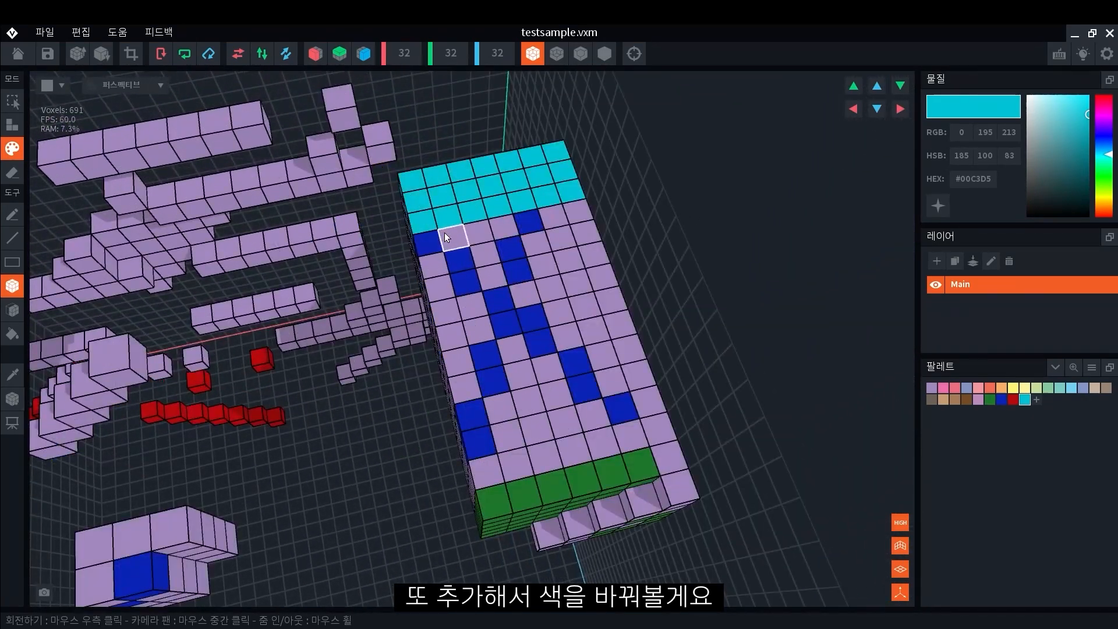
{"action": "mouse_move", "coordinate": [446, 234]}
{"action": "left_mouse_down"}
{"action": "mouse_move", "coordinate": [499, 229]}
{"action": "mouse_move", "coordinate": [490, 269]}
{"action": "left_mouse_up"}
{"action": "mouse_move", "coordinate": [566, 219]}
{"action": "left_mouse_down"}
{"action": "mouse_move", "coordinate": [600, 334]}
{"action": "mouse_move", "coordinate": [619, 329]}
{"action": "left_mouse_up"}
{"action": "left_click_drag", "start_coordinate": [539, 249], "coordinate": [566, 334]}
{"action": "left_click", "coordinate": [534, 299]}
{"action": "left_click_drag", "start_coordinate": [470, 308], "coordinate": [456, 332]}
{"action": "left_click_drag", "start_coordinate": [436, 266], "coordinate": [445, 289]}
{"action": "left_click_drag", "start_coordinate": [456, 355], "coordinate": [465, 383]}
{"action": "mouse_move", "coordinate": [512, 350]}
{"action": "left_mouse_down"}
{"action": "mouse_move", "coordinate": [536, 438]}
{"action": "mouse_move", "coordinate": [554, 451]}
{"action": "mouse_move", "coordinate": [555, 389]}
{"action": "left_mouse_up"}
{"action": "left_click_drag", "start_coordinate": [482, 473], "coordinate": [546, 460]}
{"action": "left_click_drag", "start_coordinate": [636, 449], "coordinate": [657, 438]}
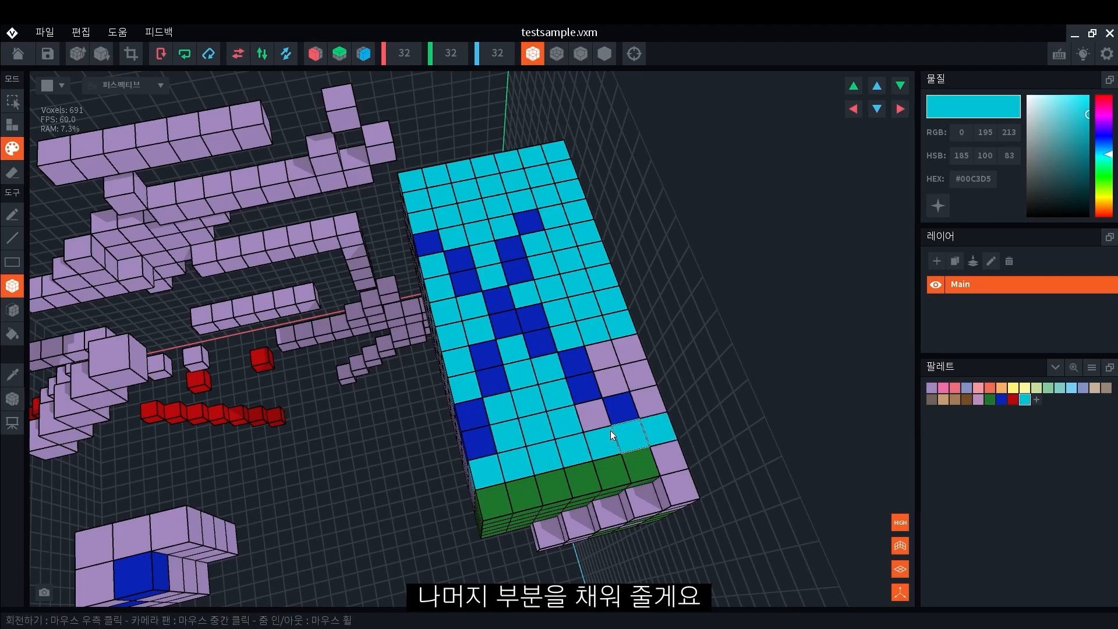
{"action": "left_click", "coordinate": [601, 420]}
{"action": "left_click_drag", "start_coordinate": [603, 356], "coordinate": [633, 372]}
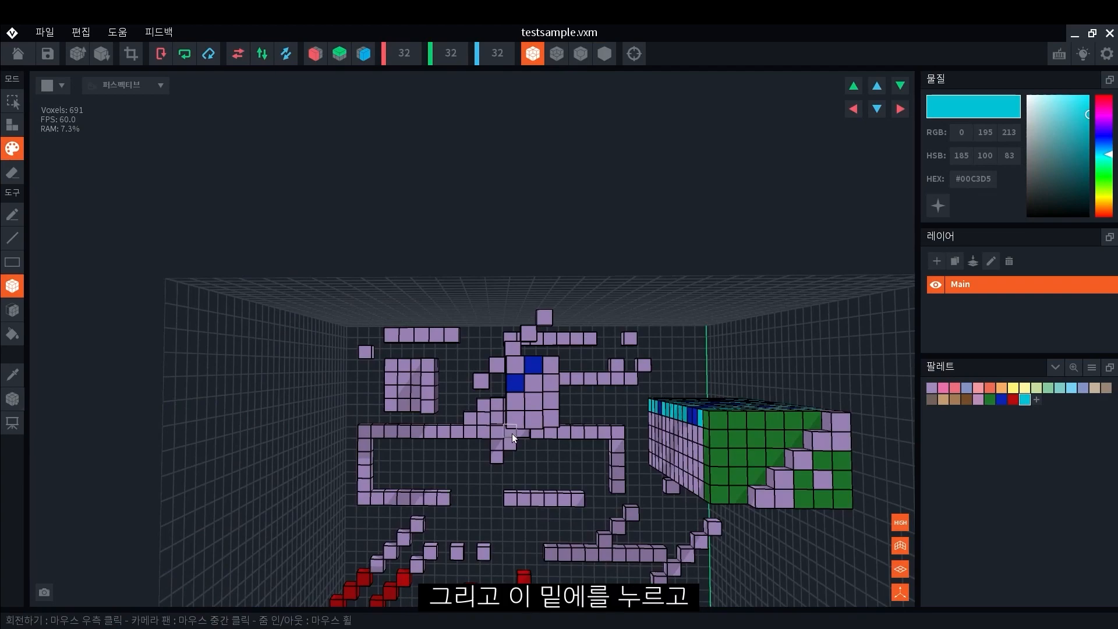
With the Face tool and a new bright green #4DF652, paint the connected dark green front face of the large box up to its notch.
{"action": "left_click", "coordinate": [12, 310]}
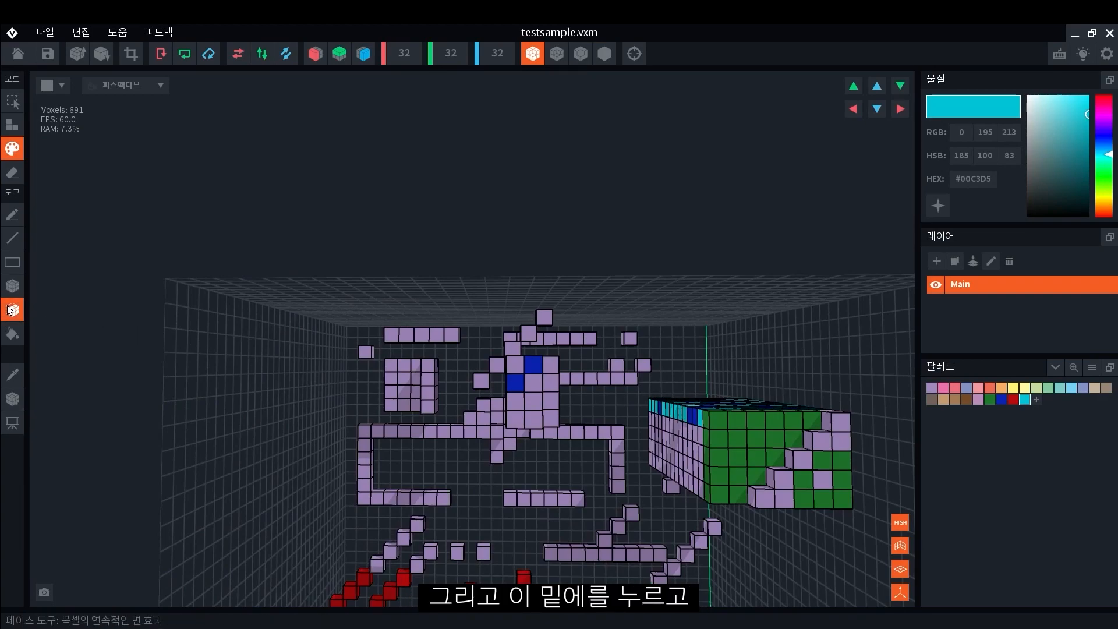
{"action": "left_click", "coordinate": [1037, 400]}
{"action": "left_click_drag", "start_coordinate": [1092, 185], "coordinate": [1096, 175]}
{"action": "left_click_drag", "start_coordinate": [1070, 124], "coordinate": [1070, 99]}
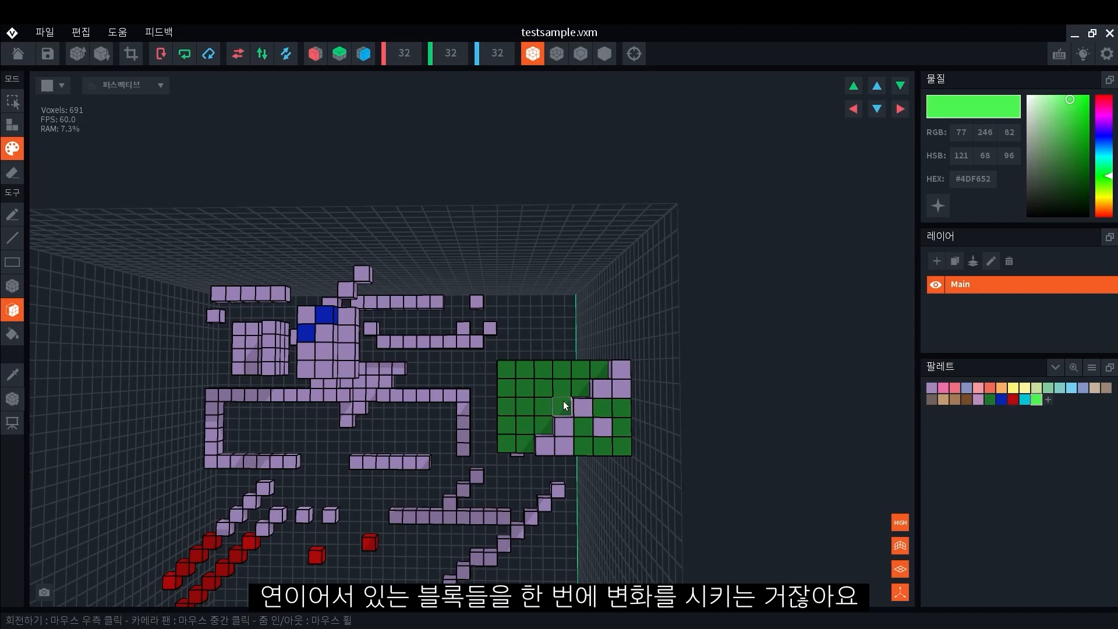
{"action": "left_click", "coordinate": [546, 387]}
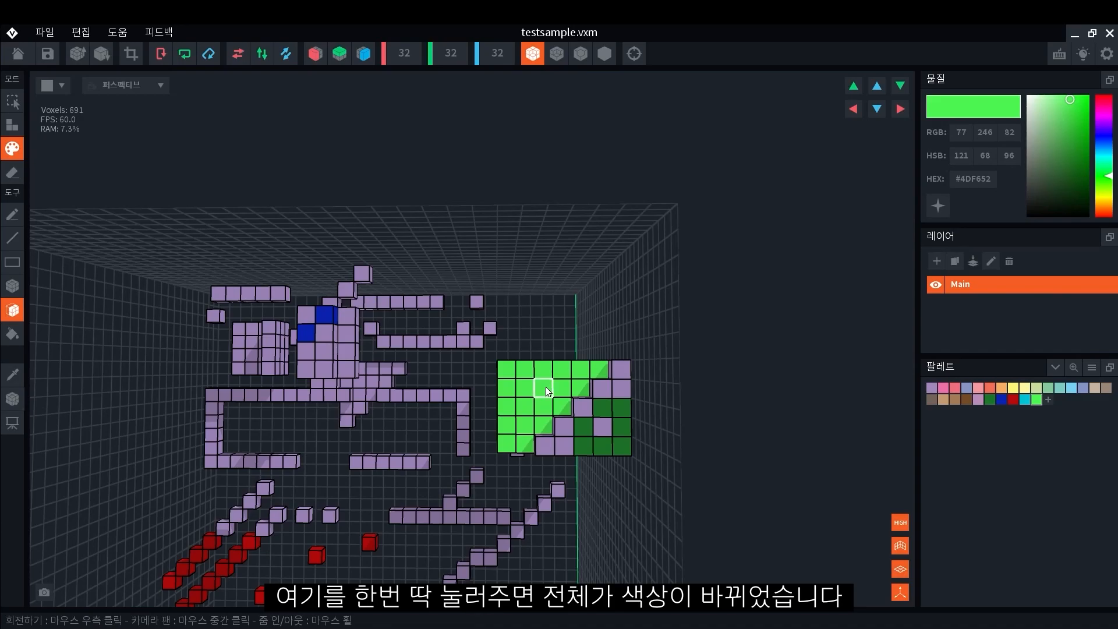
Choose a new magenta #E70FE7 and paint the connected purple voxels on the large box's side with the Face tool.
{"action": "right_click_drag", "start_coordinate": [547, 387], "coordinate": [454, 417]}
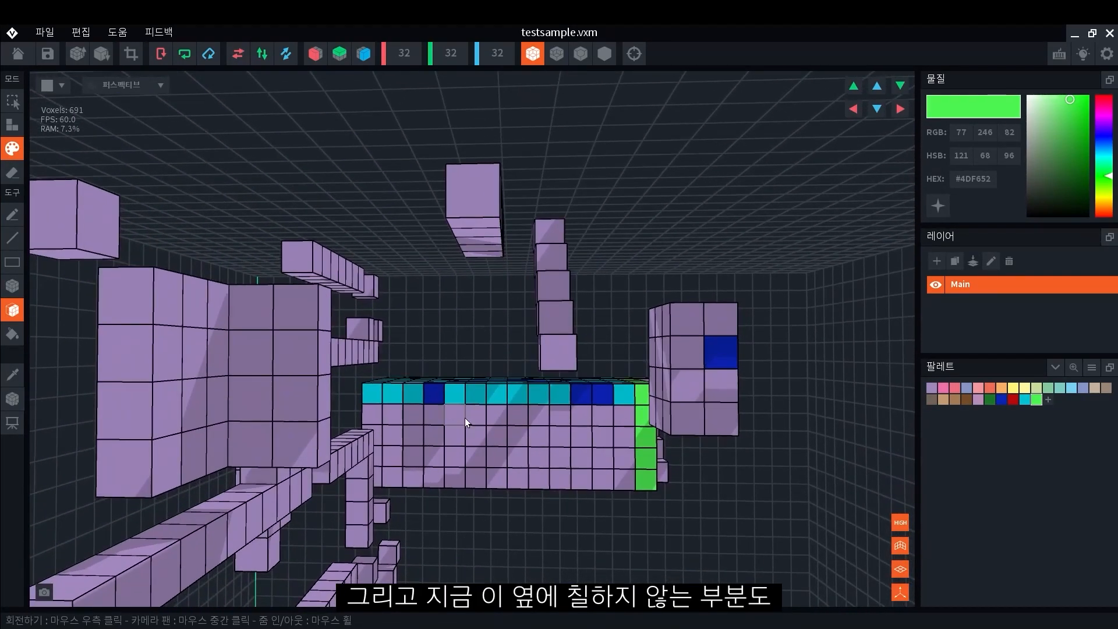
{"action": "left_click_drag", "start_coordinate": [1108, 175], "coordinate": [998, 124]}
{"action": "left_click", "coordinate": [1067, 154]}
{"action": "left_click", "coordinate": [1109, 115]}
{"action": "left_click_drag", "start_coordinate": [1078, 116], "coordinate": [1085, 106]}
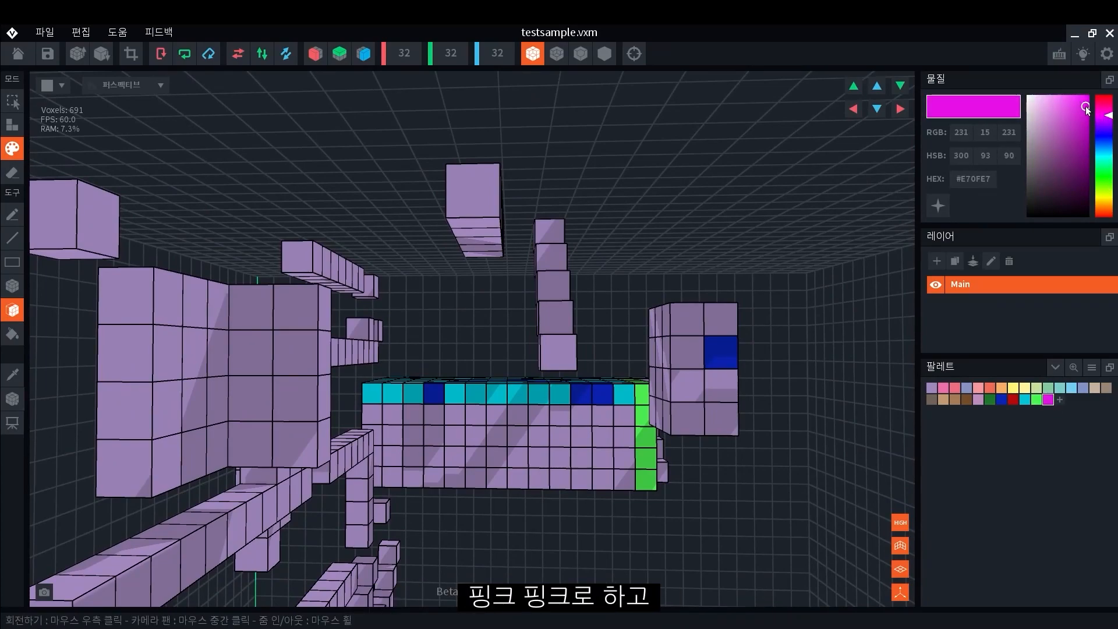
{"action": "left_click", "coordinate": [506, 434]}
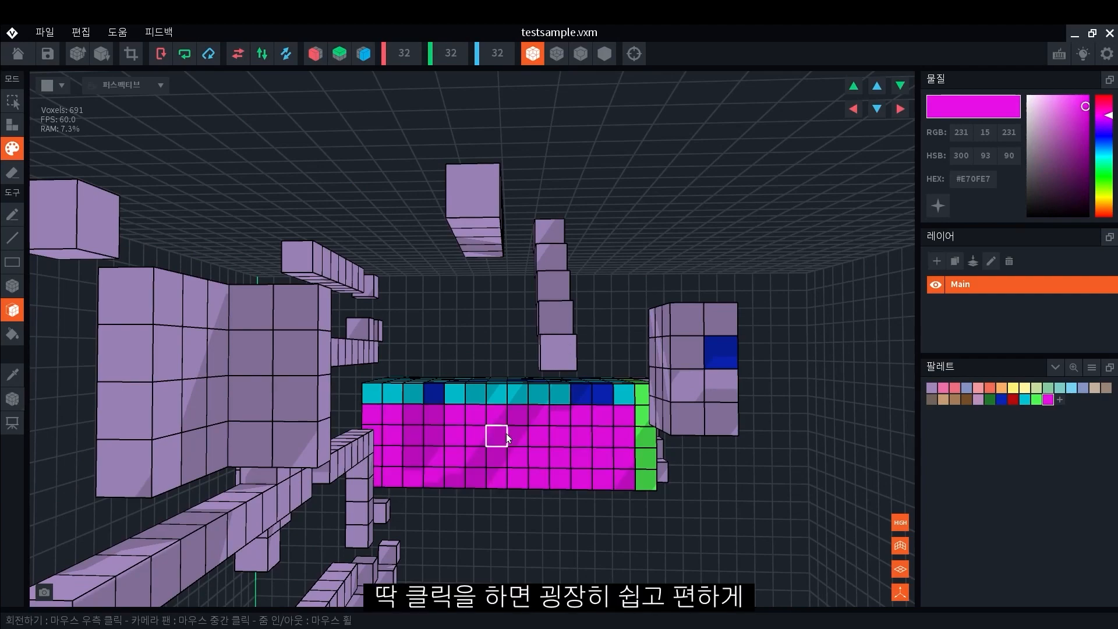
Paint the remaining purple voxels in the stepped notch on the large box's front magenta with the Face tool.
{"action": "right_click_drag", "start_coordinate": [665, 464], "coordinate": [695, 456]}
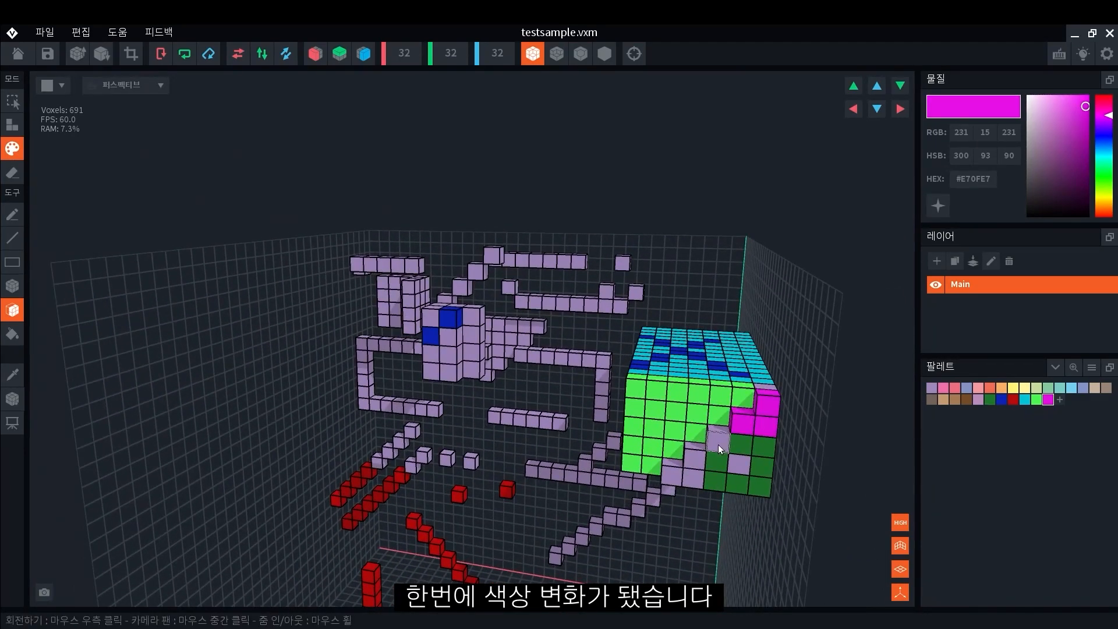
{"action": "middle_click_drag", "start_coordinate": [749, 460], "coordinate": [625, 379]}
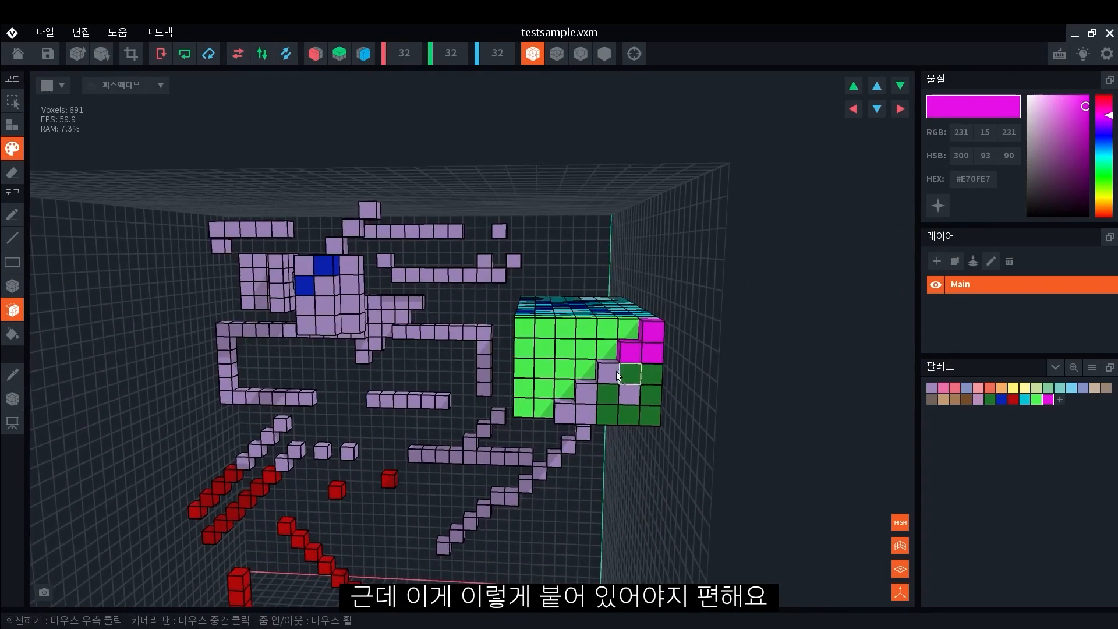
{"action": "scroll", "coordinate": [620, 362], "scroll_direction": "up", "scroll_amount": 5}
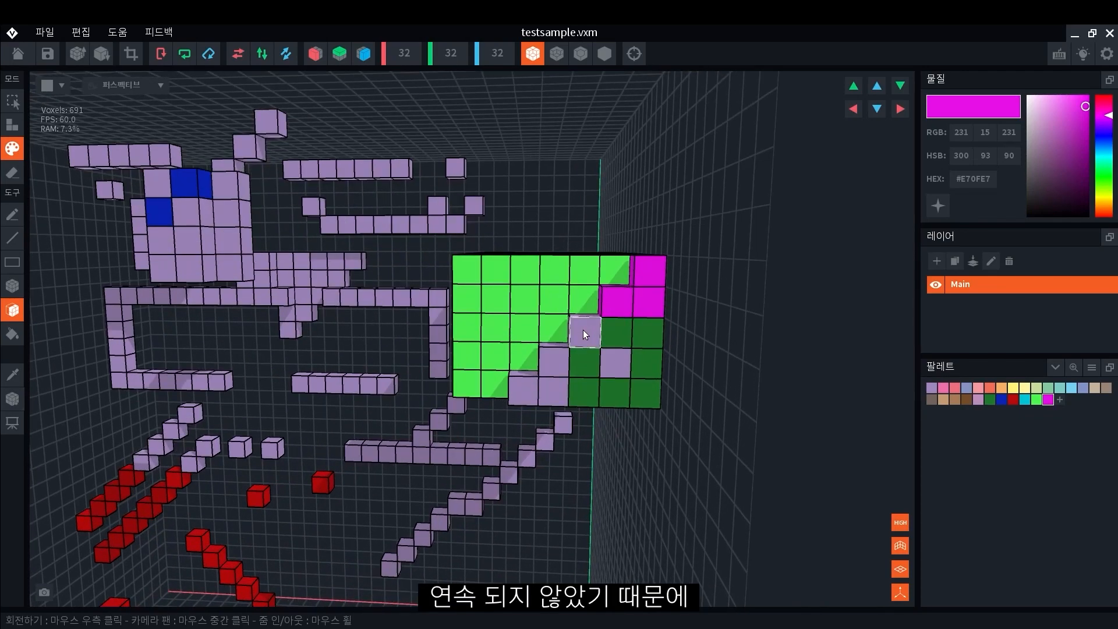
{"action": "left_click", "coordinate": [614, 375]}
{"action": "left_click", "coordinate": [554, 365]}
{"action": "right_click_drag", "start_coordinate": [614, 343], "coordinate": [645, 316]}
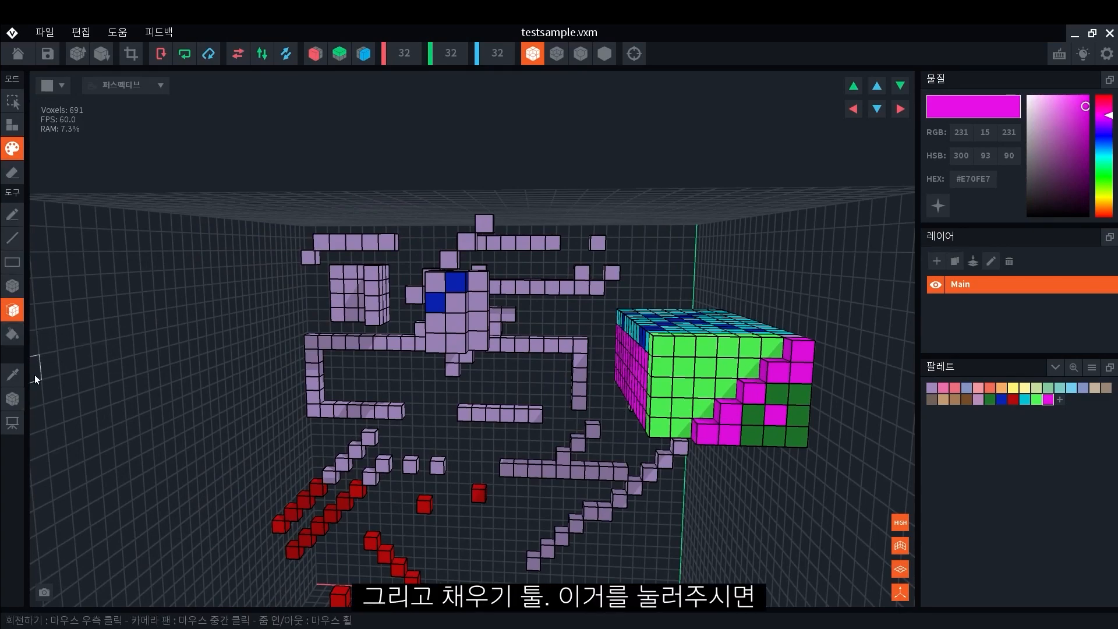
With the Fill tool and a new blue palette color #0080AD, recolor the connected purple voxels of the small block beside the large box.
{"action": "left_click", "coordinate": [11, 339]}
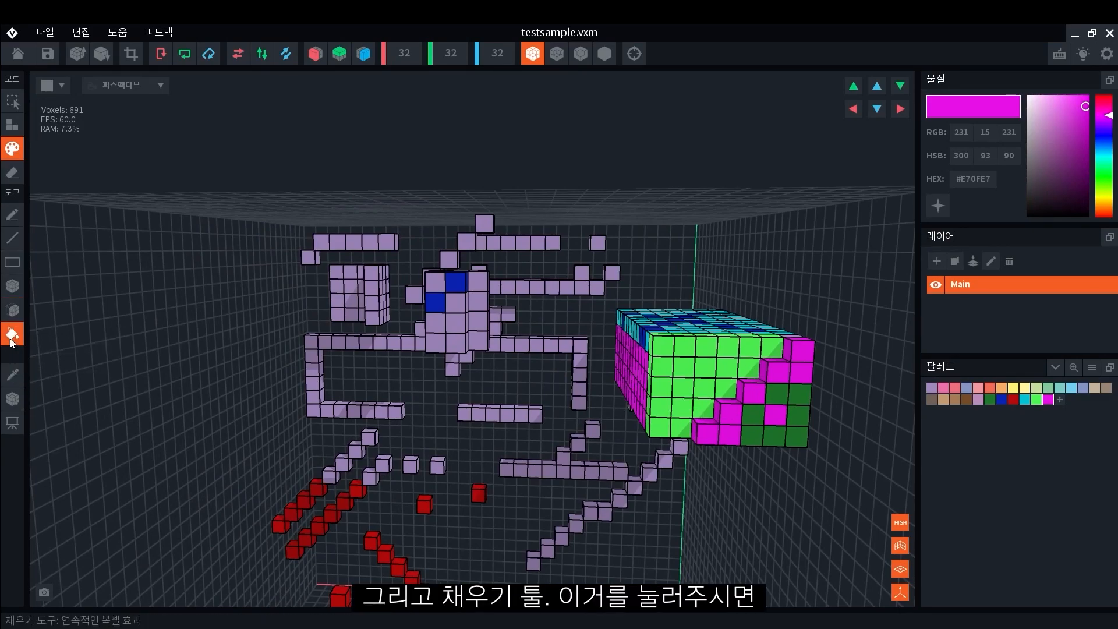
{"action": "left_click", "coordinate": [1060, 399]}
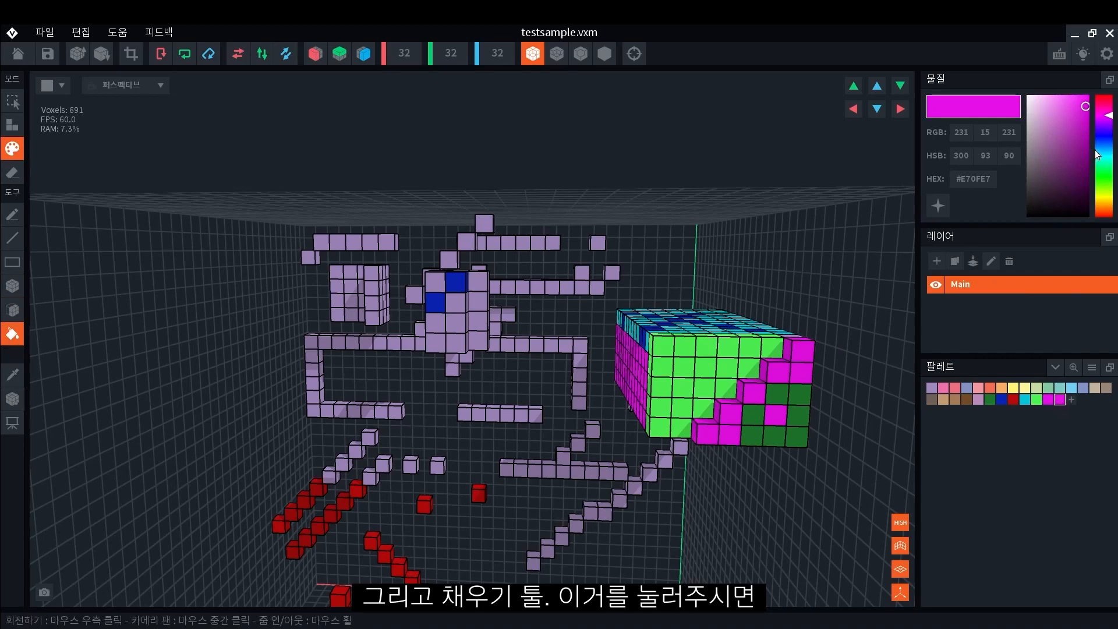
{"action": "left_click", "coordinate": [1106, 150]}
{"action": "left_click", "coordinate": [1087, 134]}
{"action": "right_click_drag", "start_coordinate": [438, 317], "coordinate": [502, 316]}
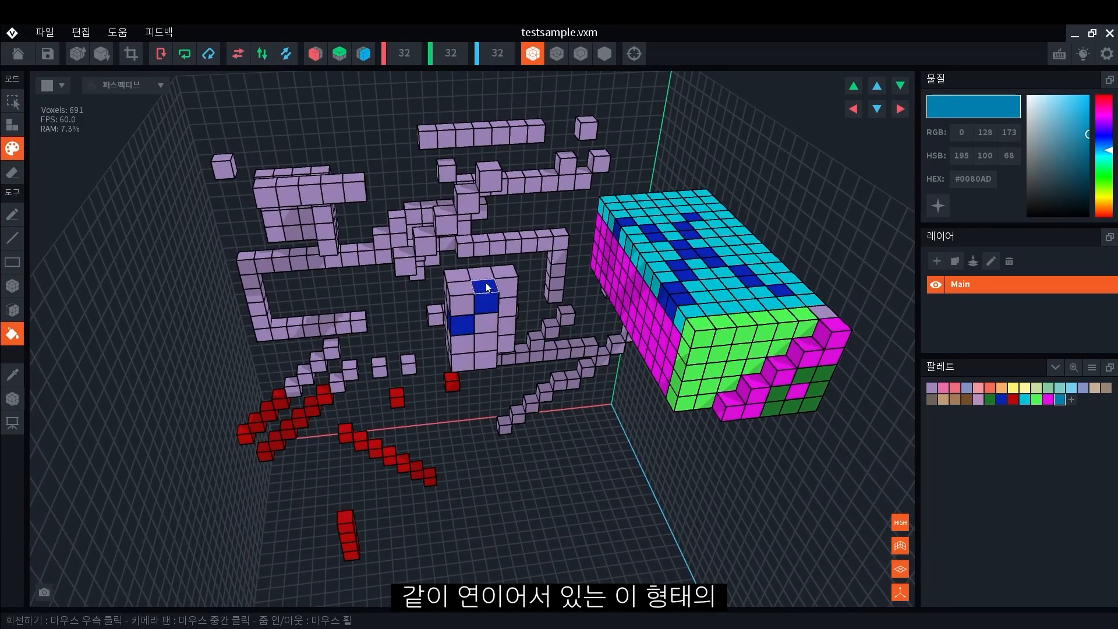
{"action": "right_click_drag", "start_coordinate": [520, 316], "coordinate": [487, 308]}
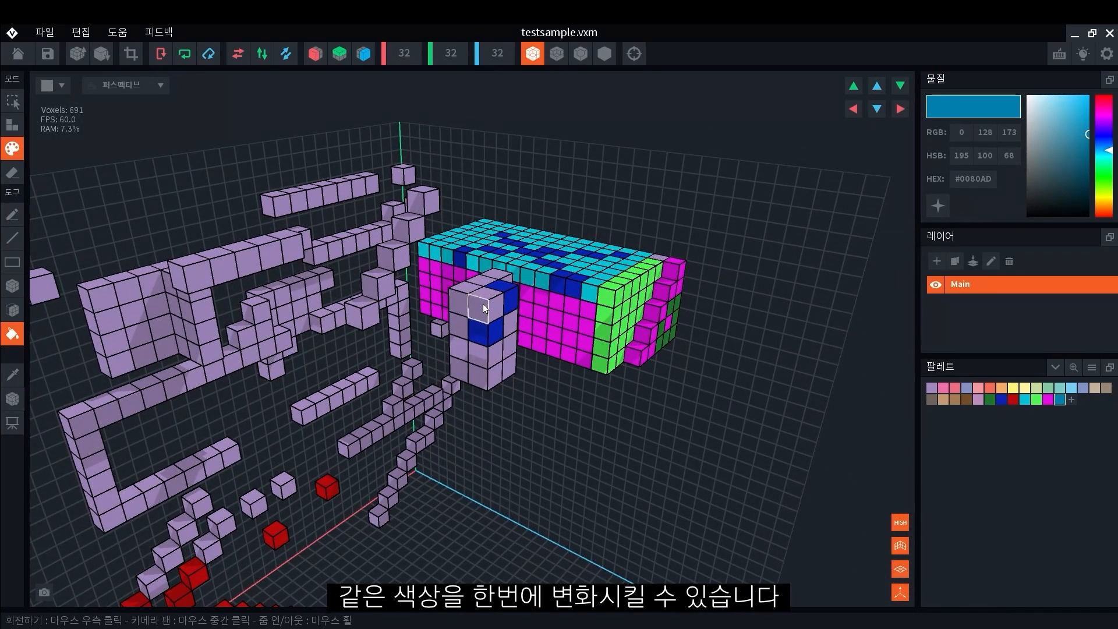
{"action": "scroll", "coordinate": [482, 303], "scroll_direction": "up", "scroll_amount": 1}
{"action": "scroll", "coordinate": [483, 305], "scroll_direction": "up", "scroll_amount": 2}
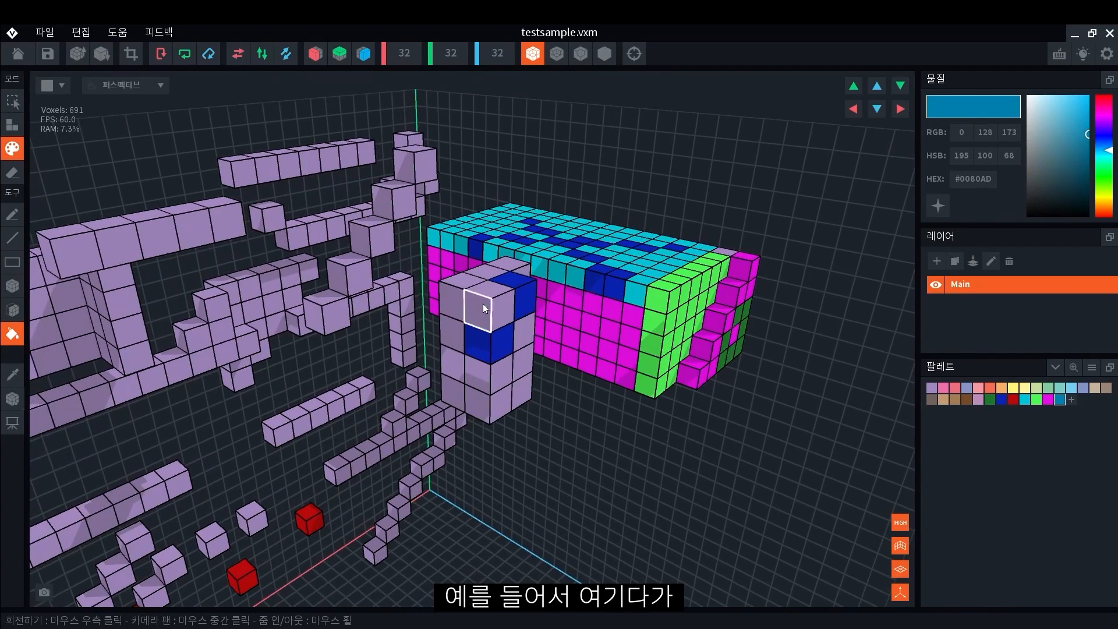
{"action": "left_click", "coordinate": [485, 311]}
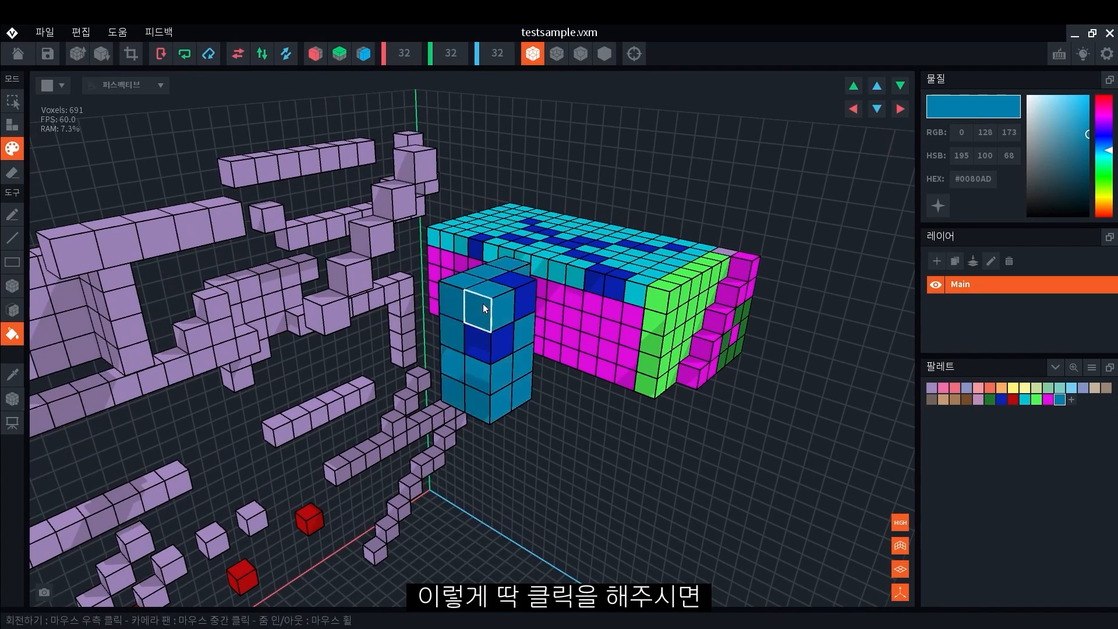
{"action": "right_click_drag", "start_coordinate": [487, 320], "coordinate": [492, 320]}
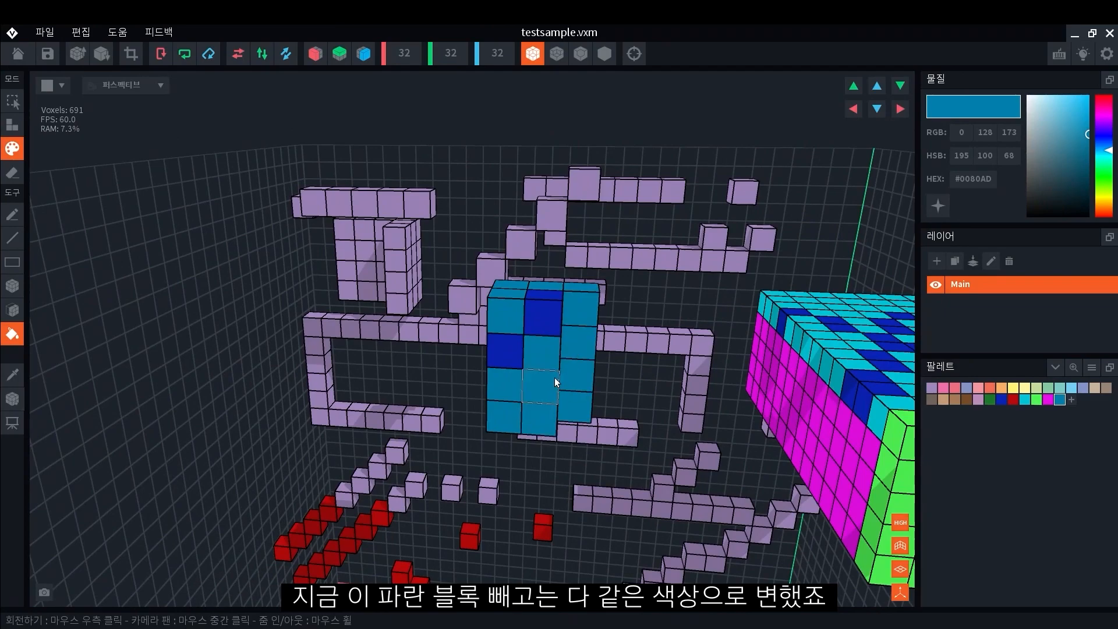
Fill the two separate dark blue voxels on the small block with the magenta palette color #E70FE7.
{"action": "right_click_drag", "start_coordinate": [542, 352], "coordinate": [549, 367]}
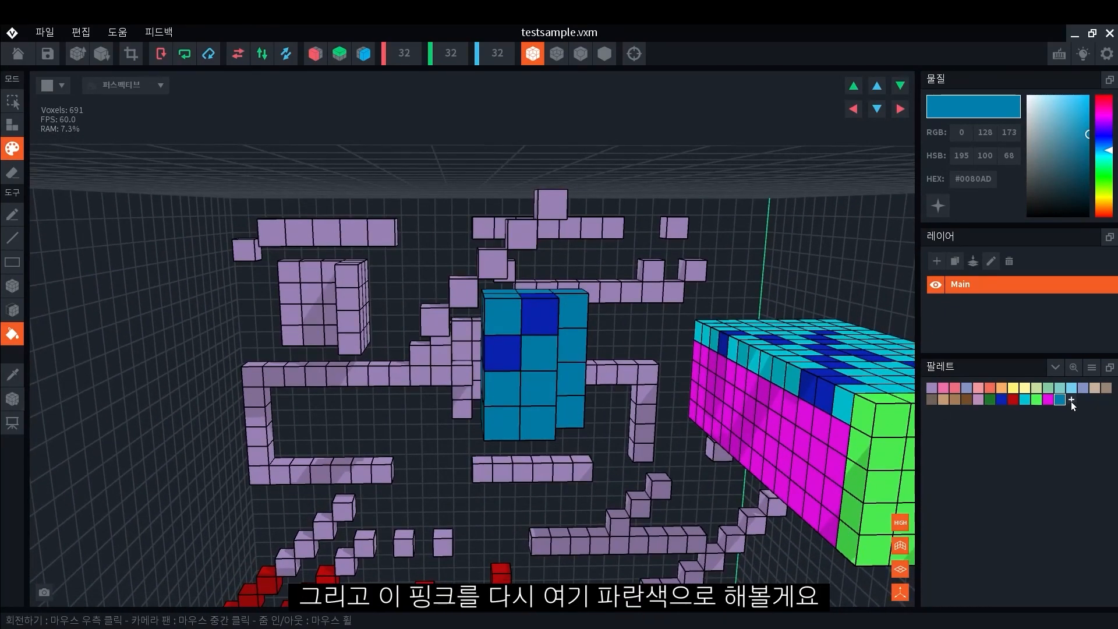
{"action": "left_click", "coordinate": [1048, 400]}
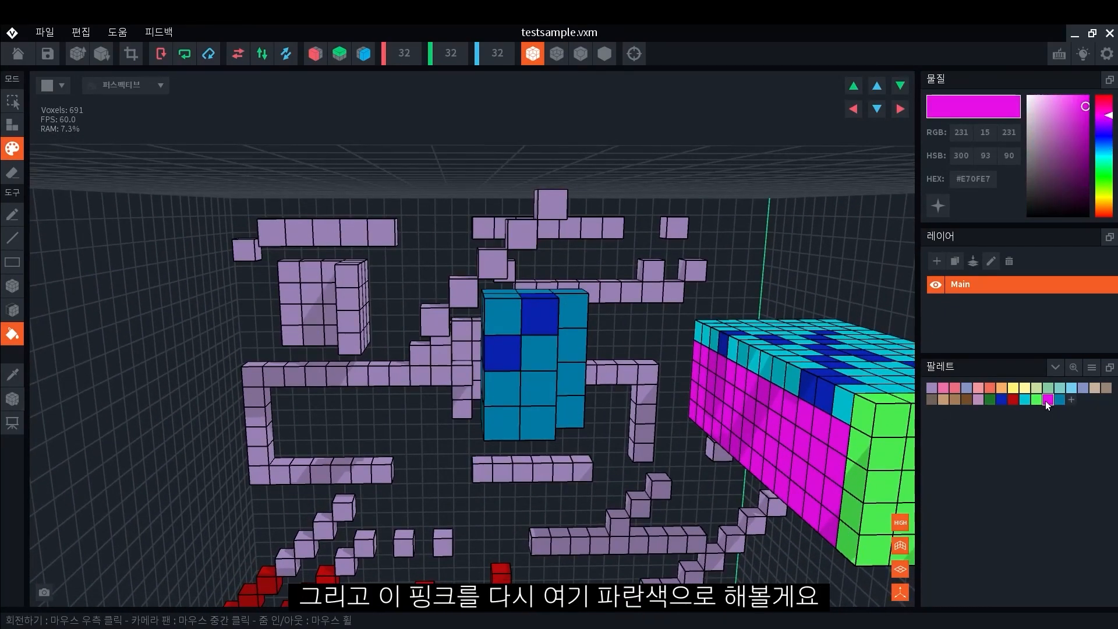
{"action": "left_click", "coordinate": [538, 315]}
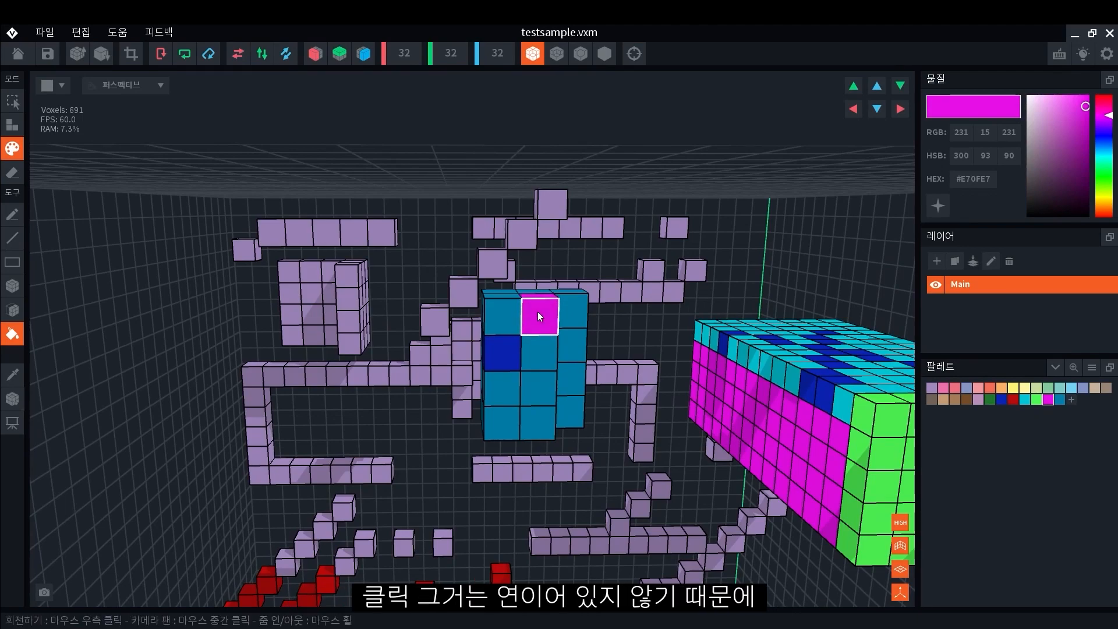
{"action": "left_click", "coordinate": [503, 355]}
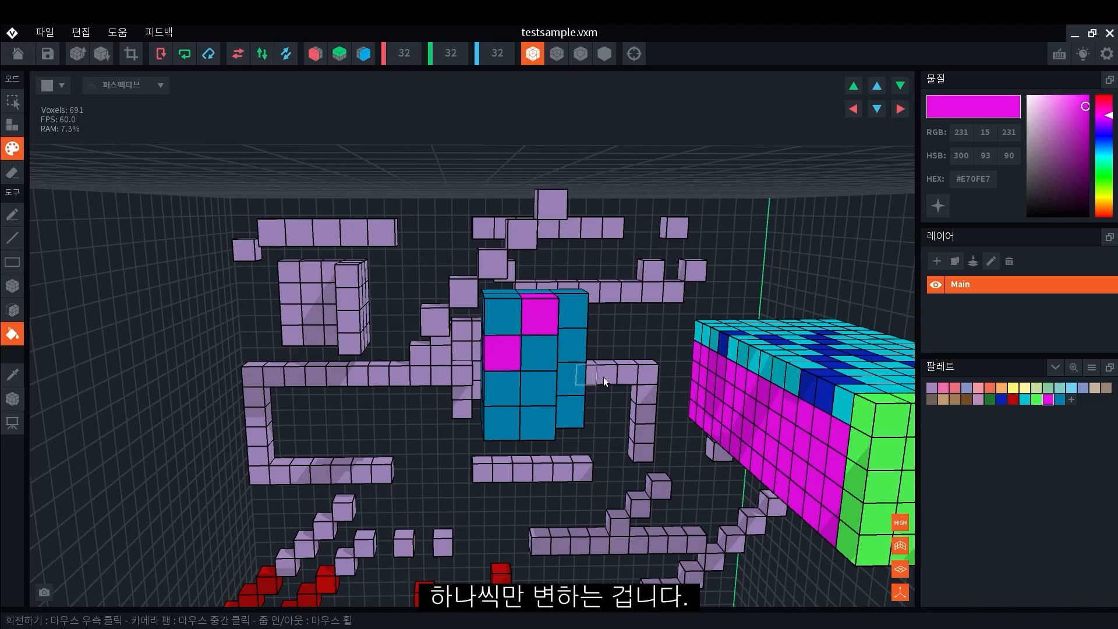
Fill the connected purple wall and the bar above it with magenta.
{"action": "right_click_drag", "start_coordinate": [428, 352], "coordinate": [666, 334]}
{"action": "scroll", "coordinate": [476, 351], "scroll_direction": "up", "scroll_amount": 3}
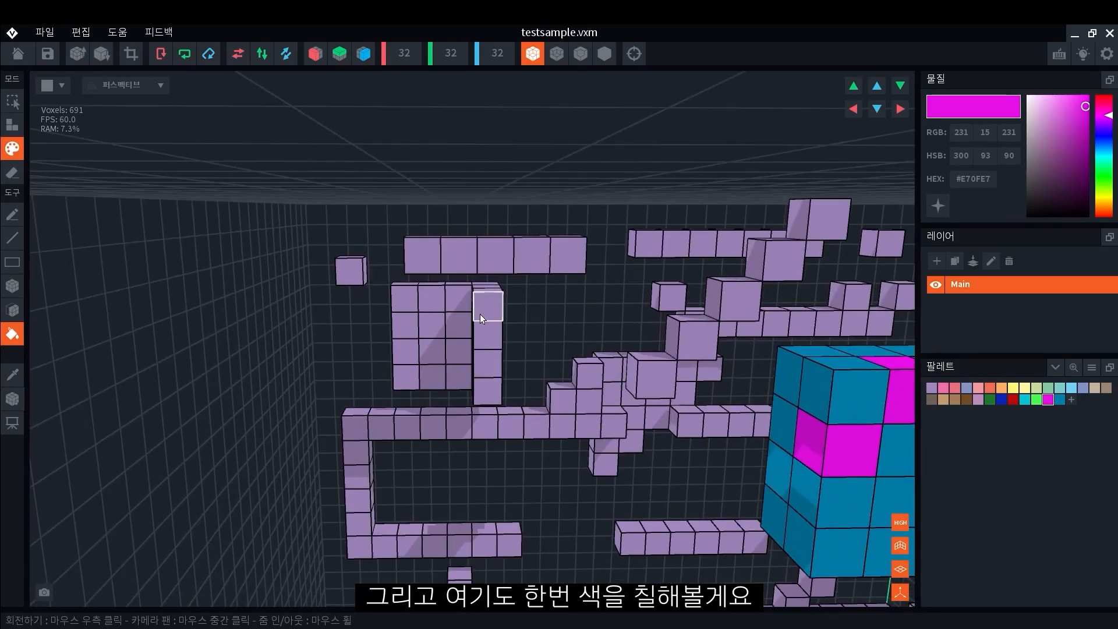
{"action": "right_click_drag", "start_coordinate": [462, 324], "coordinate": [495, 295]}
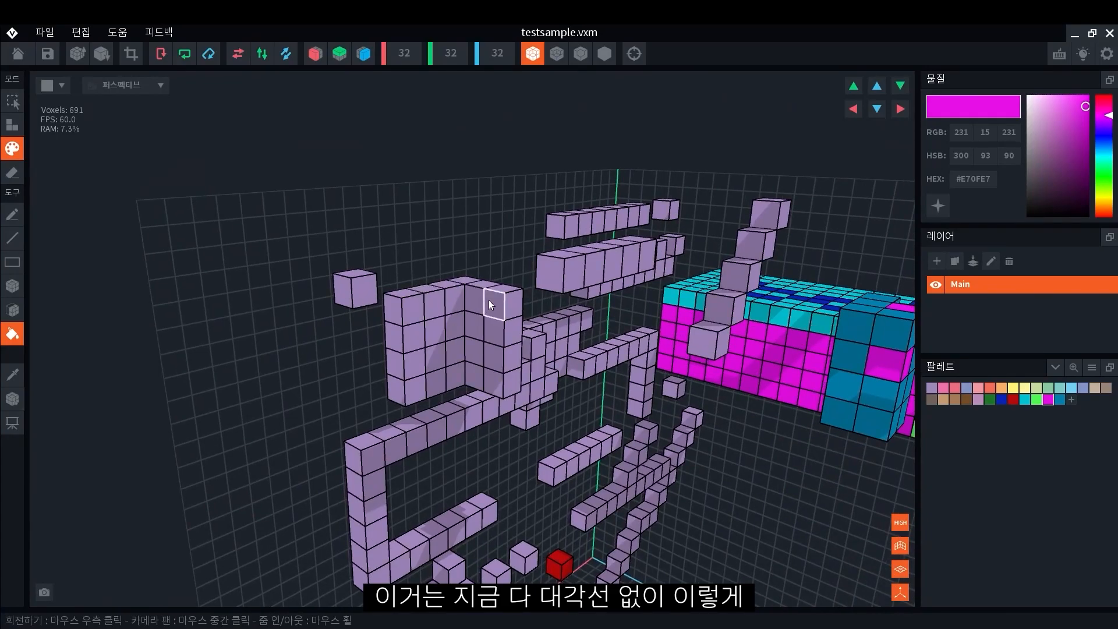
{"action": "right_click_drag", "start_coordinate": [493, 348], "coordinate": [498, 310]}
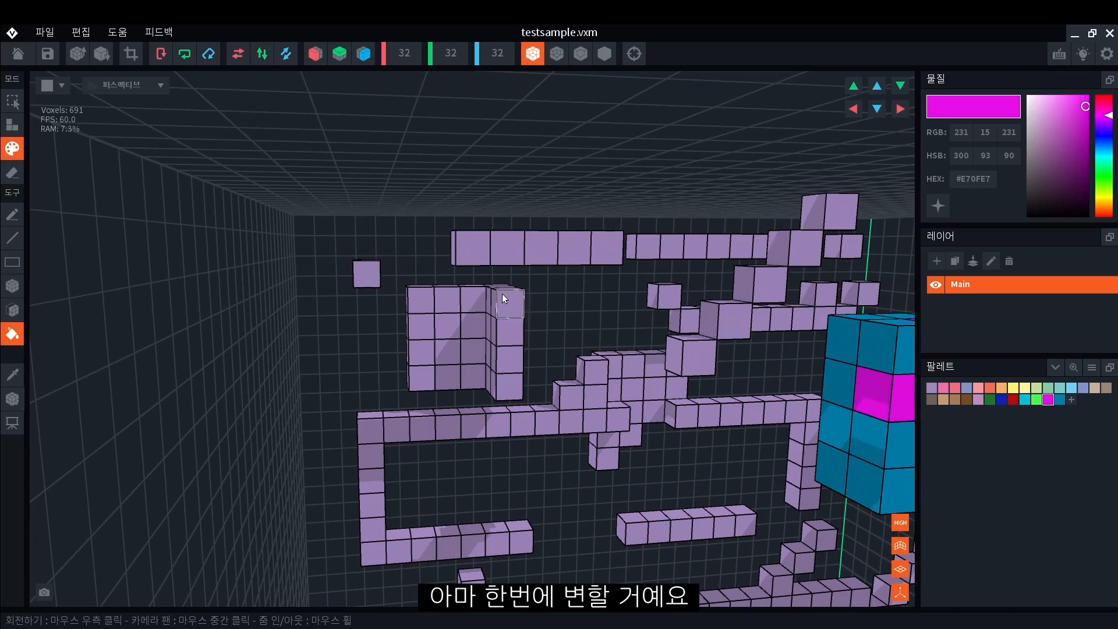
{"action": "left_click", "coordinate": [502, 294]}
Fill the diagonal staircase voxels magenta one at a time and the connected purple frame with light green #C5DE9E.
{"action": "right_click_drag", "start_coordinate": [544, 357], "coordinate": [538, 278]}
{"action": "scroll", "coordinate": [538, 278], "scroll_direction": "up", "scroll_amount": 2}
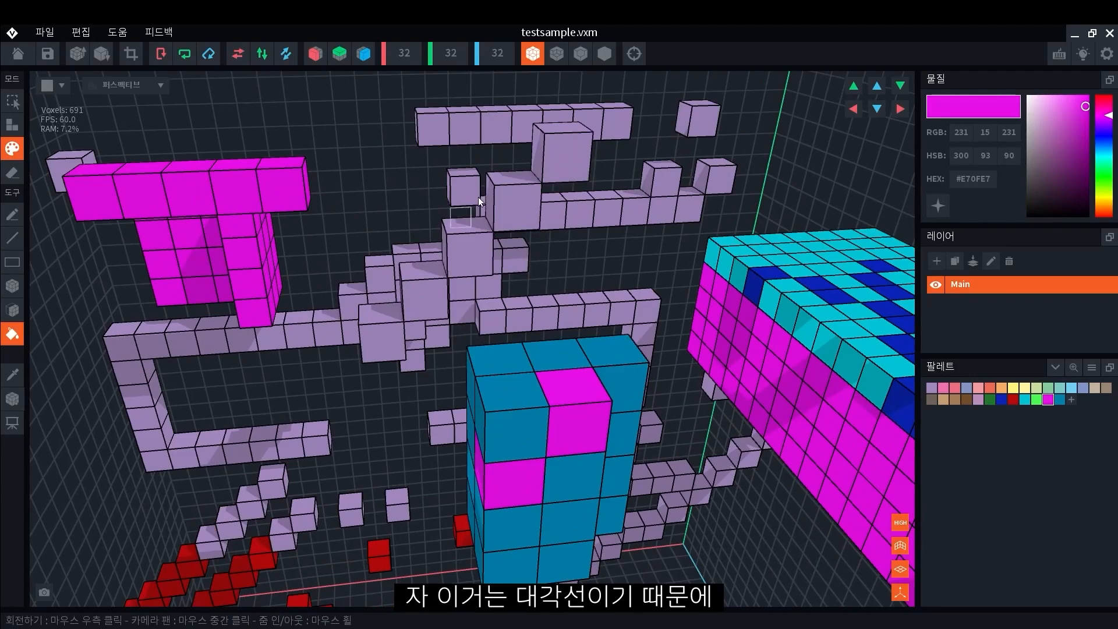
{"action": "left_click", "coordinate": [515, 195]}
{"action": "left_click", "coordinate": [567, 153]}
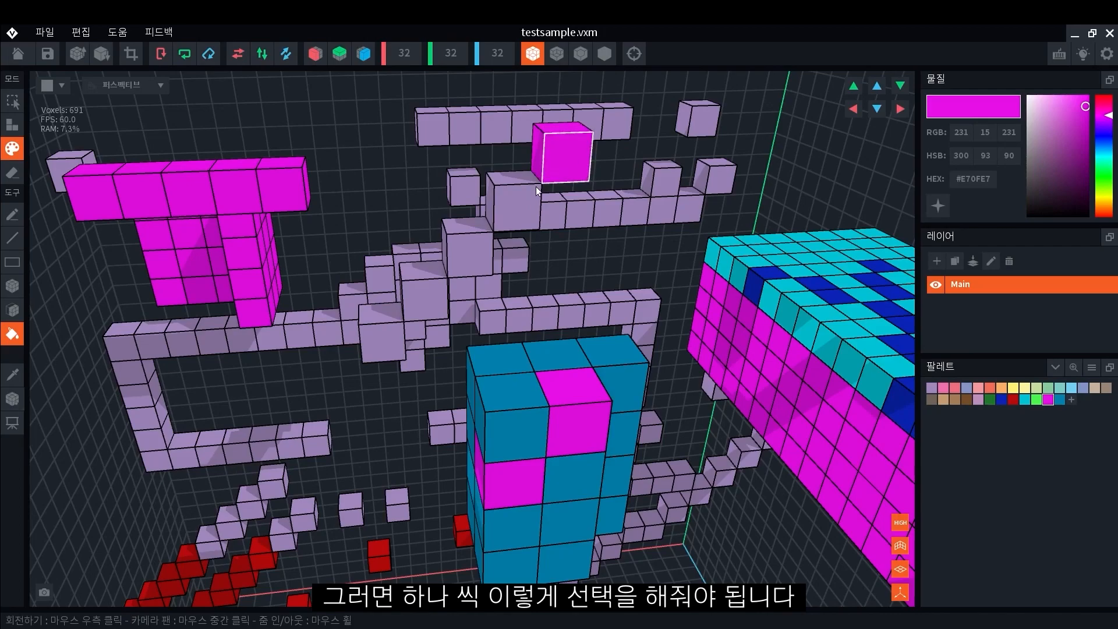
{"action": "left_click", "coordinate": [473, 252]}
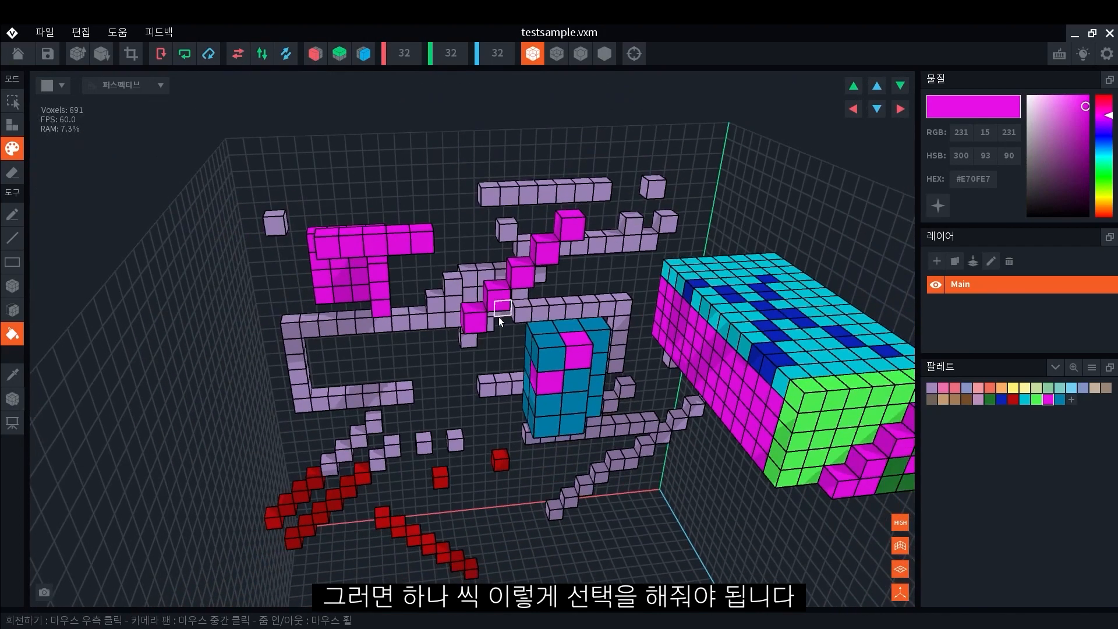
{"action": "right_click_drag", "start_coordinate": [499, 316], "coordinate": [211, 202]}
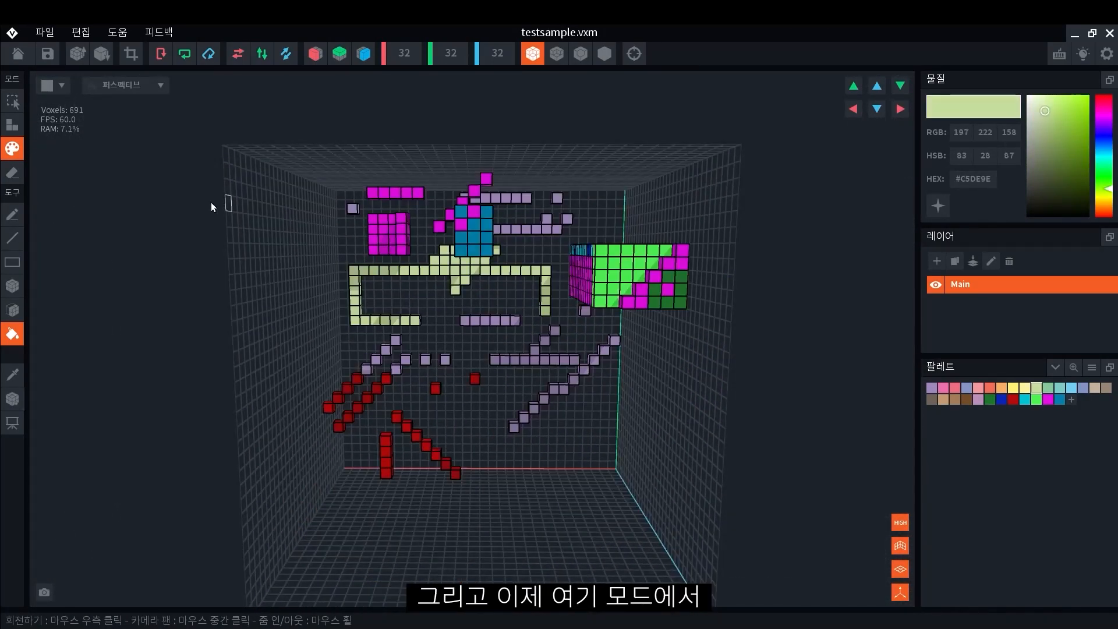
Switch to Erase mode with the Pencil tool and delete the lone purple voxel beside the magenta bar.
{"action": "left_click", "coordinate": [13, 172]}
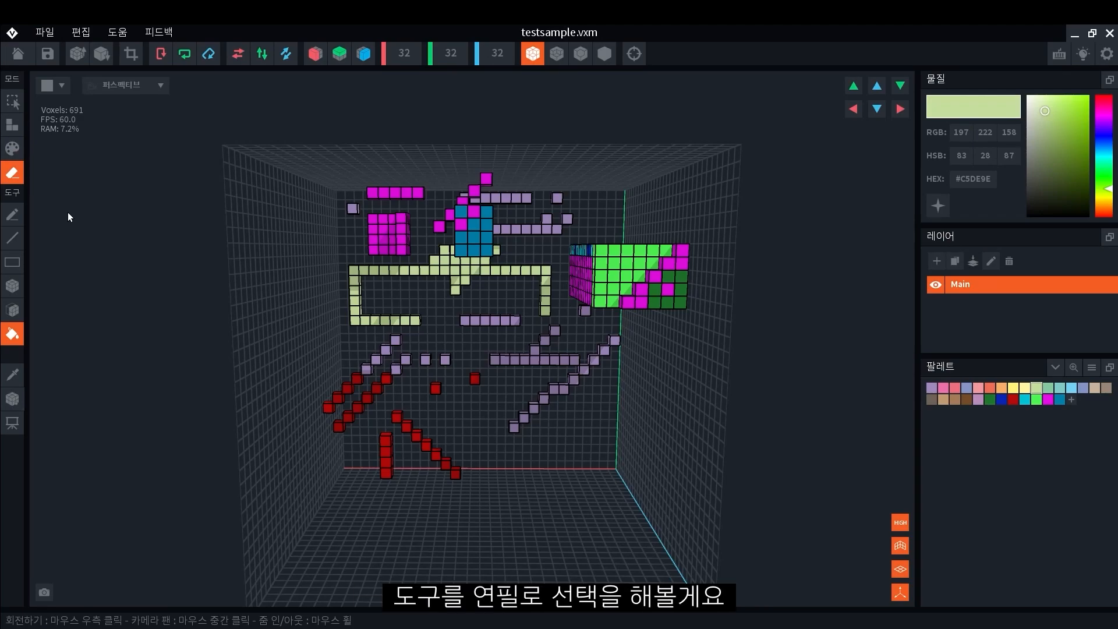
{"action": "left_click", "coordinate": [9, 219]}
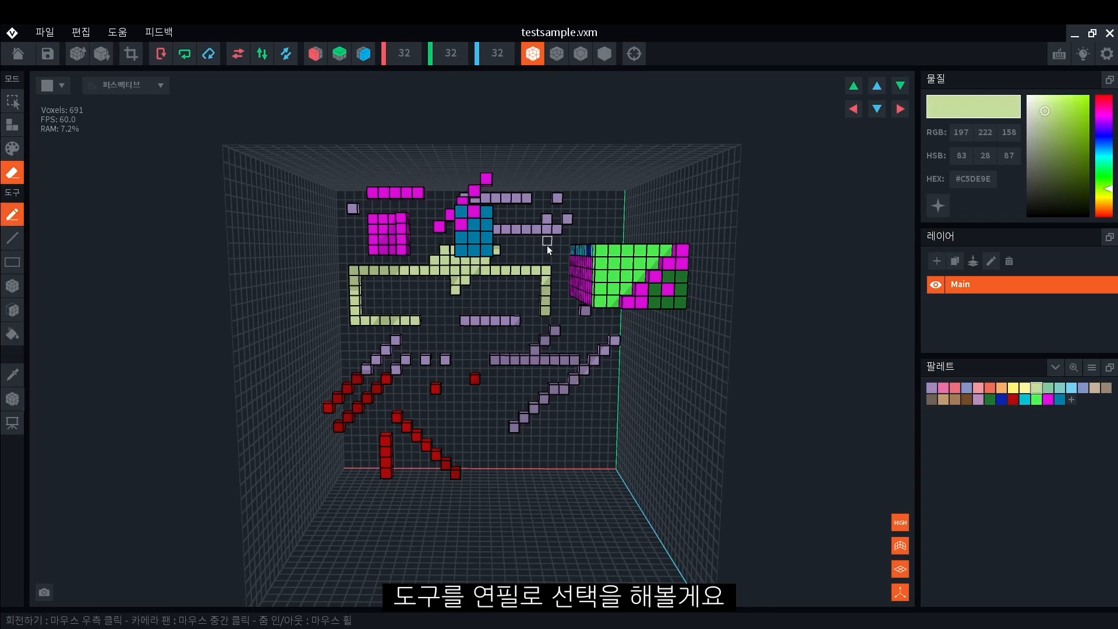
{"action": "scroll", "coordinate": [373, 219], "scroll_direction": "up", "scroll_amount": 4}
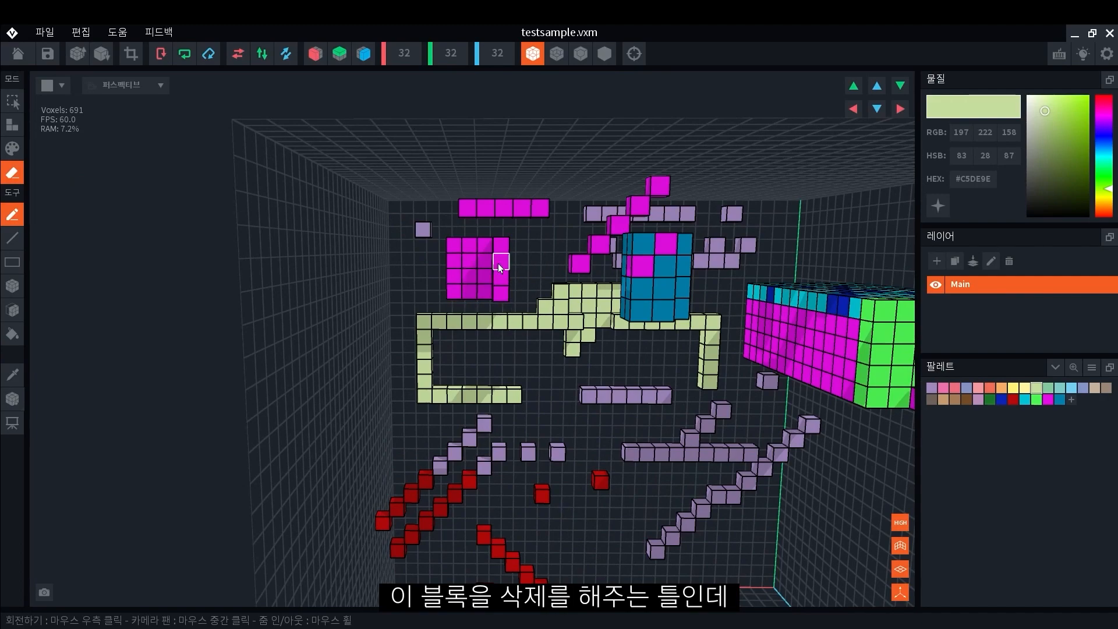
{"action": "scroll", "coordinate": [445, 236], "scroll_direction": "up", "scroll_amount": 5}
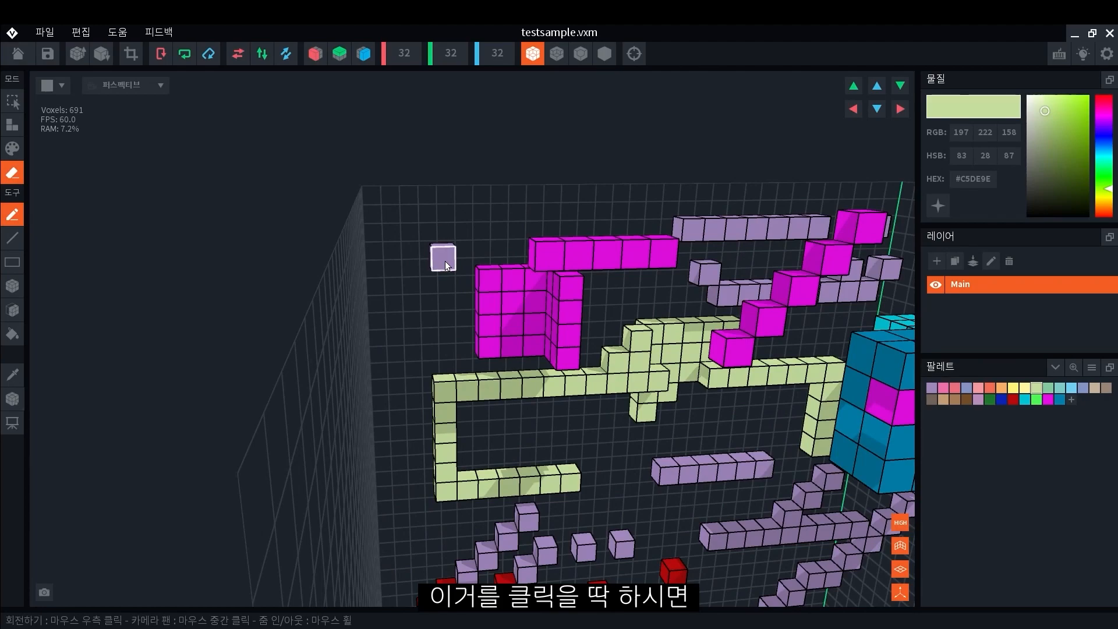
{"action": "left_click", "coordinate": [446, 266]}
Erase two middle voxels of the magenta wall to cut a hole through it.
{"action": "scroll", "coordinate": [524, 315], "scroll_direction": "up", "scroll_amount": 3}
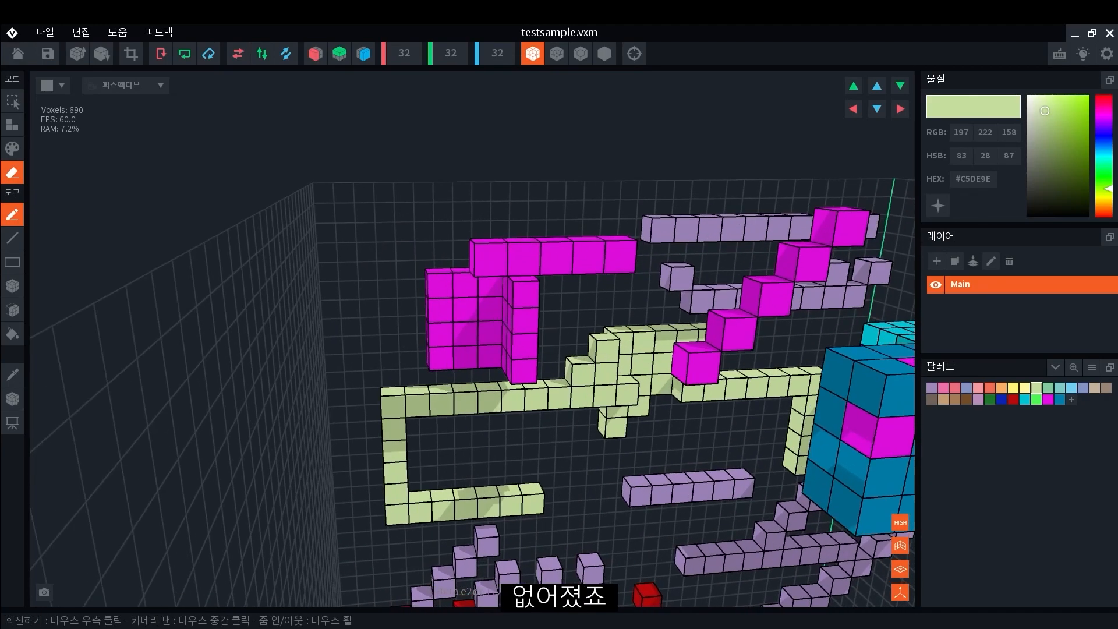
{"action": "scroll", "coordinate": [519, 317], "scroll_direction": "up", "scroll_amount": 2}
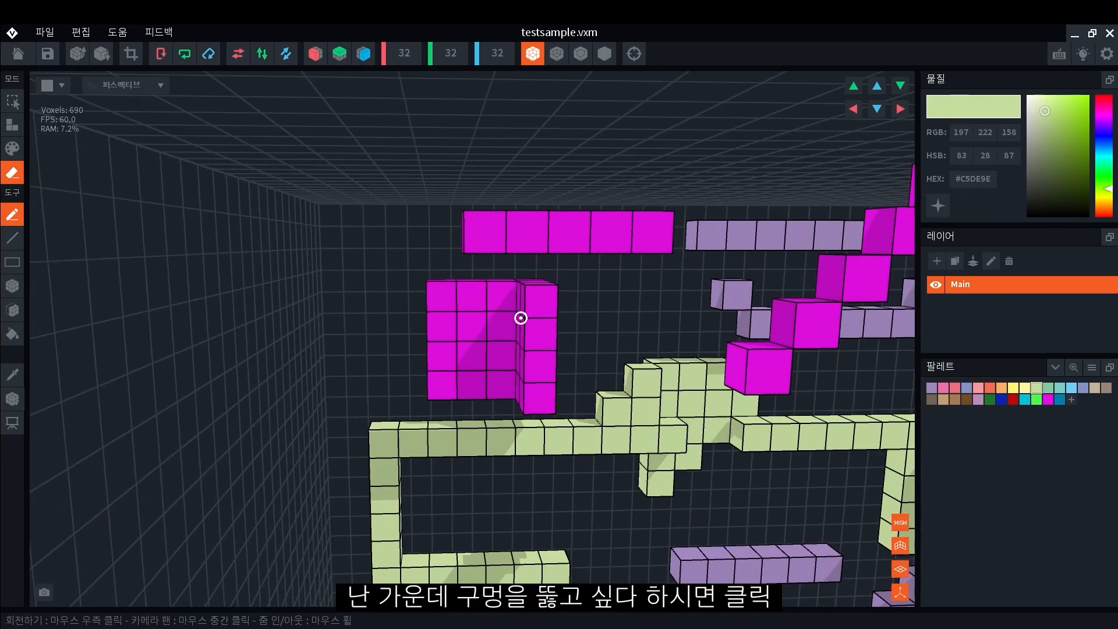
{"action": "left_click", "coordinate": [477, 337]}
{"action": "left_click_drag", "start_coordinate": [477, 358], "coordinate": [477, 358]}
{"action": "right_click_drag", "start_coordinate": [606, 342], "coordinate": [676, 338]}
Erase the magenta voxel and the ones below it in the blue block's front column, plus the magenta voxel in its upper row.
{"action": "mouse_move", "coordinate": [565, 315]}
{"action": "middle_mouse_down"}
{"action": "mouse_move", "coordinate": [535, 348]}
{"action": "mouse_move", "coordinate": [452, 236]}
{"action": "middle_mouse_up"}
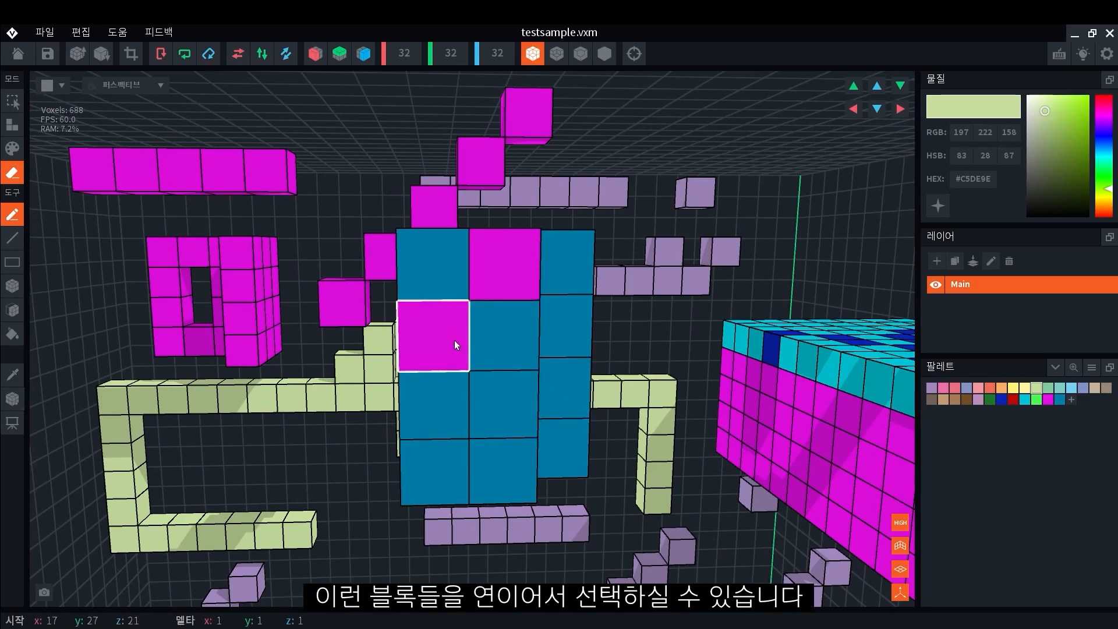
{"action": "left_click_drag", "start_coordinate": [454, 340], "coordinate": [439, 448]}
{"action": "left_click", "coordinate": [506, 287]}
{"action": "mouse_move", "coordinate": [506, 288]}
{"action": "right_mouse_down"}
{"action": "mouse_move", "coordinate": [536, 569]}
{"action": "mouse_move", "coordinate": [487, 404]}
{"action": "mouse_move", "coordinate": [375, 412]}
{"action": "right_mouse_up"}
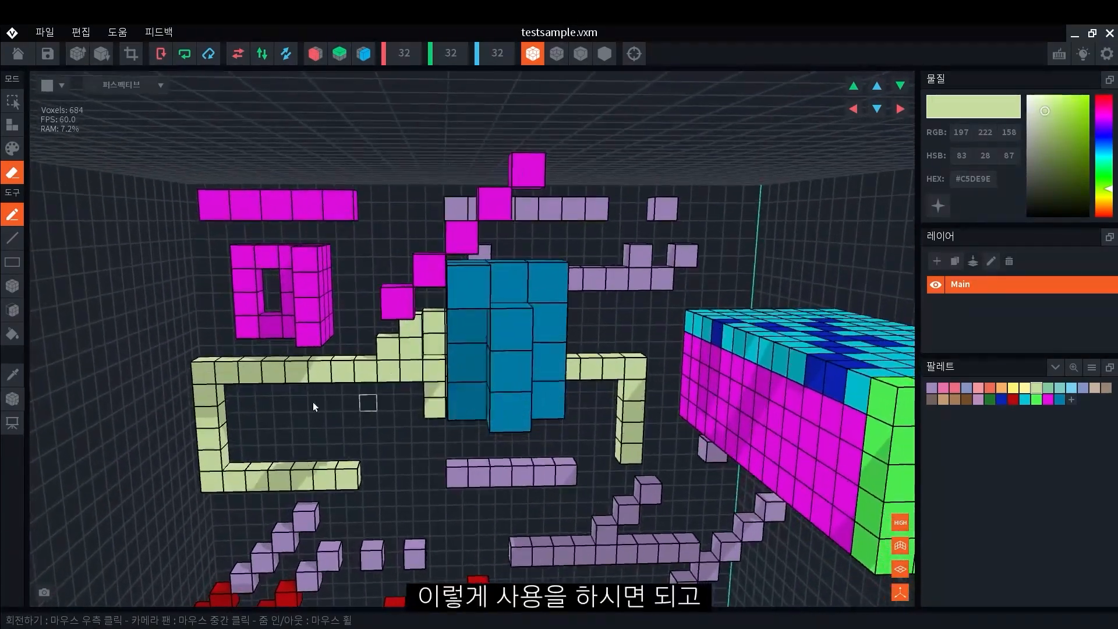
Erase a diagonal line of voxels across the large box's top face with the Line tool.
{"action": "left_click", "coordinate": [18, 236]}
{"action": "mouse_move", "coordinate": [596, 306]}
{"action": "right_mouse_down"}
{"action": "mouse_move", "coordinate": [607, 323]}
{"action": "mouse_move", "coordinate": [585, 297]}
{"action": "mouse_move", "coordinate": [543, 374]}
{"action": "mouse_move", "coordinate": [519, 377]}
{"action": "right_mouse_up"}
{"action": "mouse_move", "coordinate": [491, 258]}
{"action": "left_mouse_down"}
{"action": "mouse_move", "coordinate": [467, 393]}
{"action": "mouse_move", "coordinate": [477, 495]}
{"action": "left_mouse_up"}
{"action": "right_click_drag", "start_coordinate": [481, 493], "coordinate": [536, 328]}
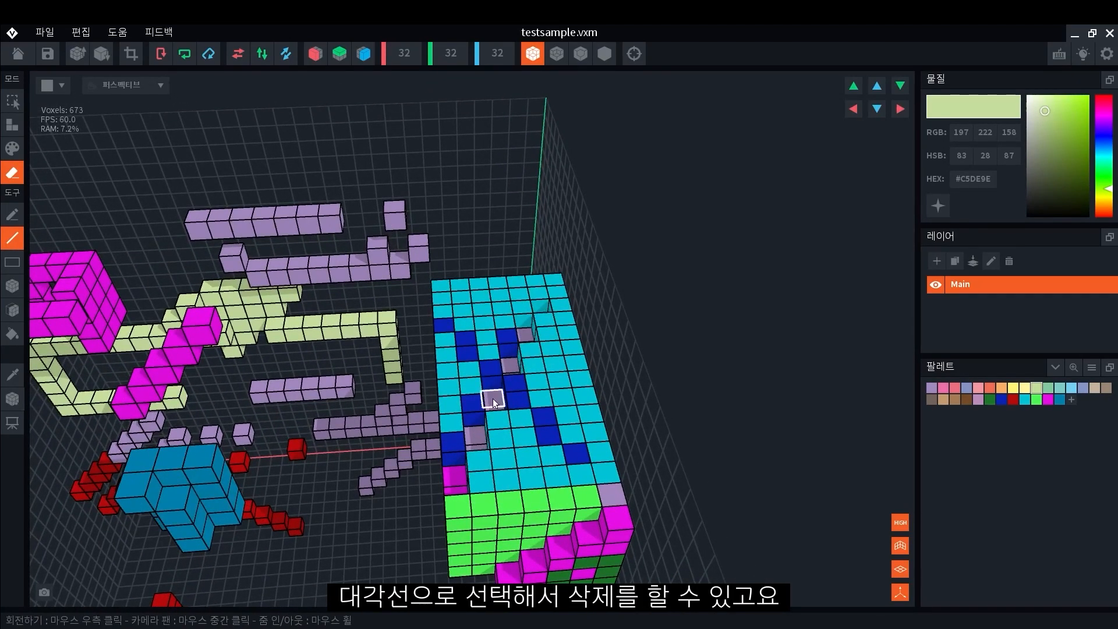
Erase every voxel in the scene with one Rectangle tool selection, and undo the deletion.
{"action": "right_click_drag", "start_coordinate": [361, 414], "coordinate": [347, 399]}
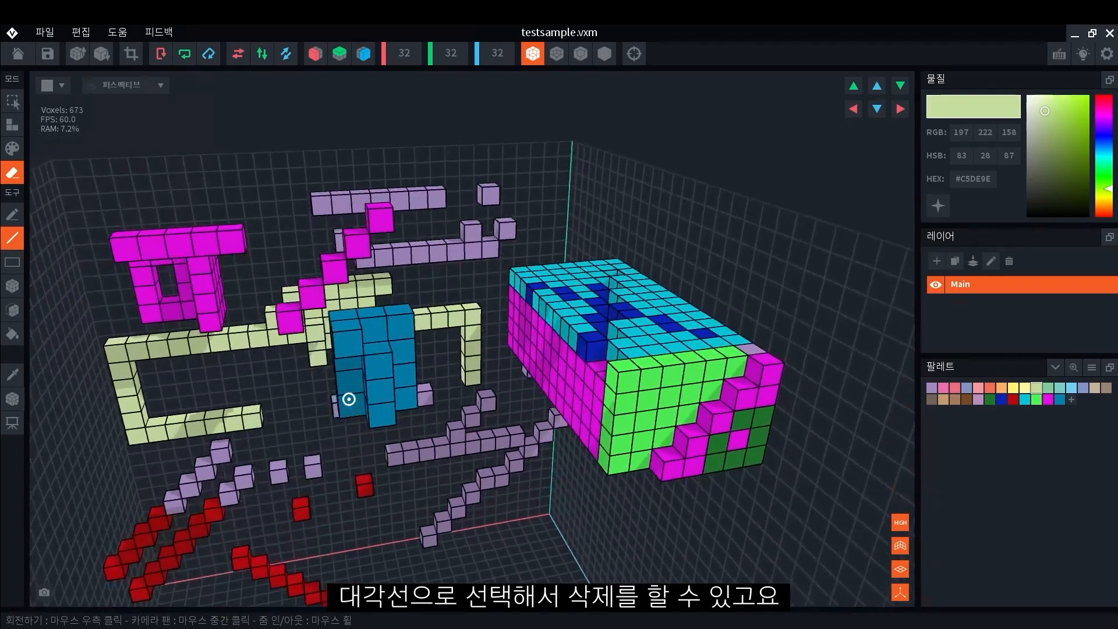
{"action": "left_click", "coordinate": [10, 263]}
{"action": "scroll", "coordinate": [523, 316], "scroll_direction": "down", "scroll_amount": 5}
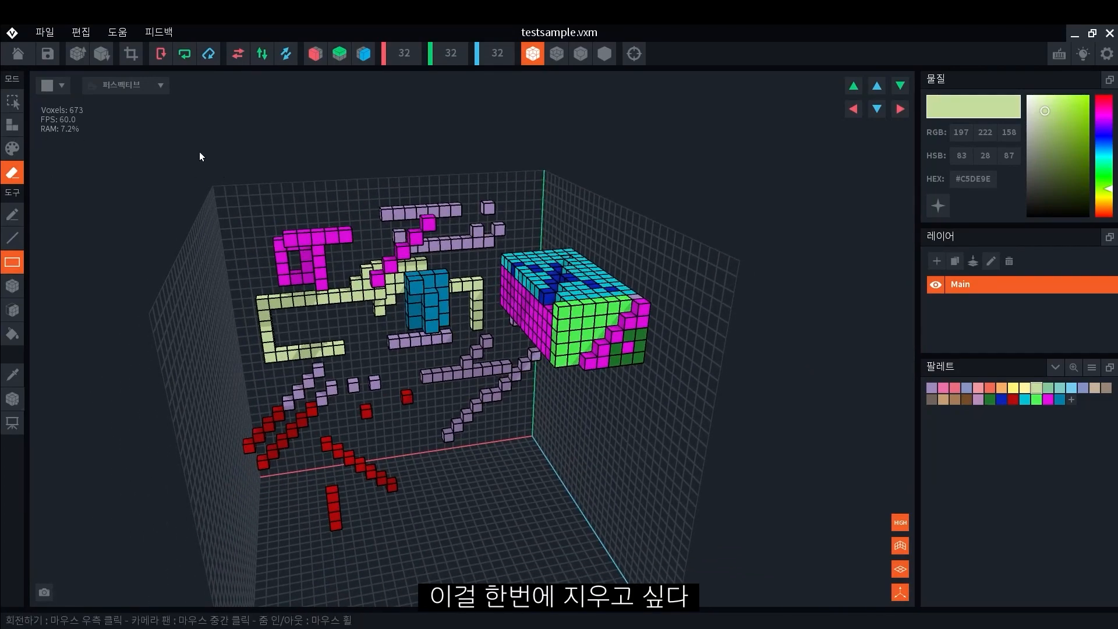
{"action": "left_click_drag", "start_coordinate": [201, 146], "coordinate": [729, 592]}
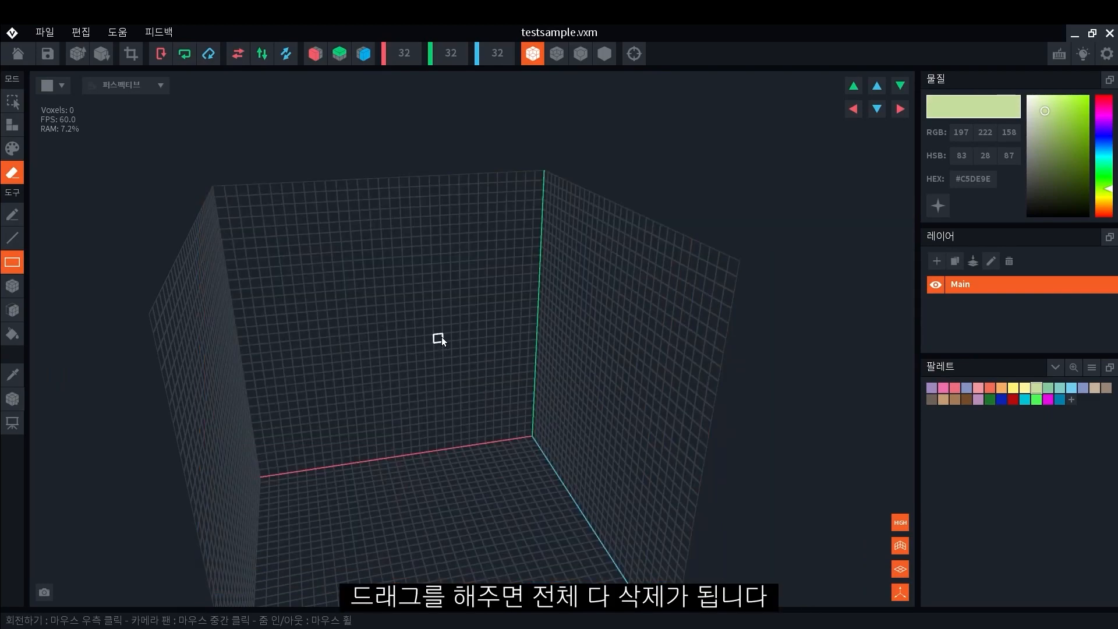
{"action": "key", "text": "ctrl+z"}
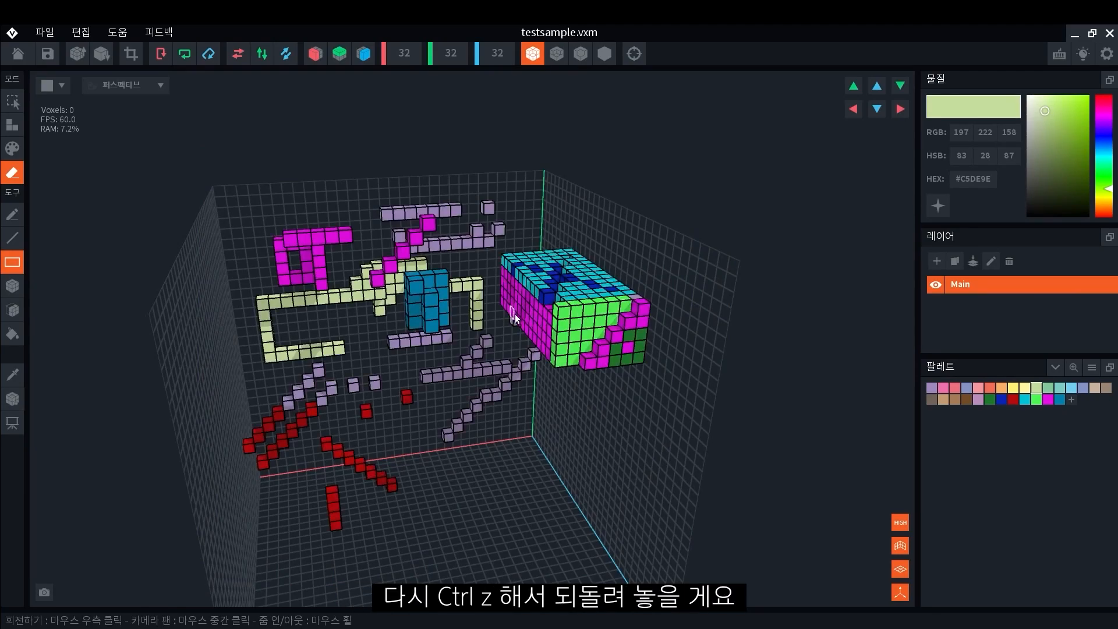
Erase the green and magenta voxels from the large box's front face with the Box tool.
{"action": "left_click", "coordinate": [12, 291]}
{"action": "scroll", "coordinate": [512, 310], "scroll_direction": "up", "scroll_amount": 4}
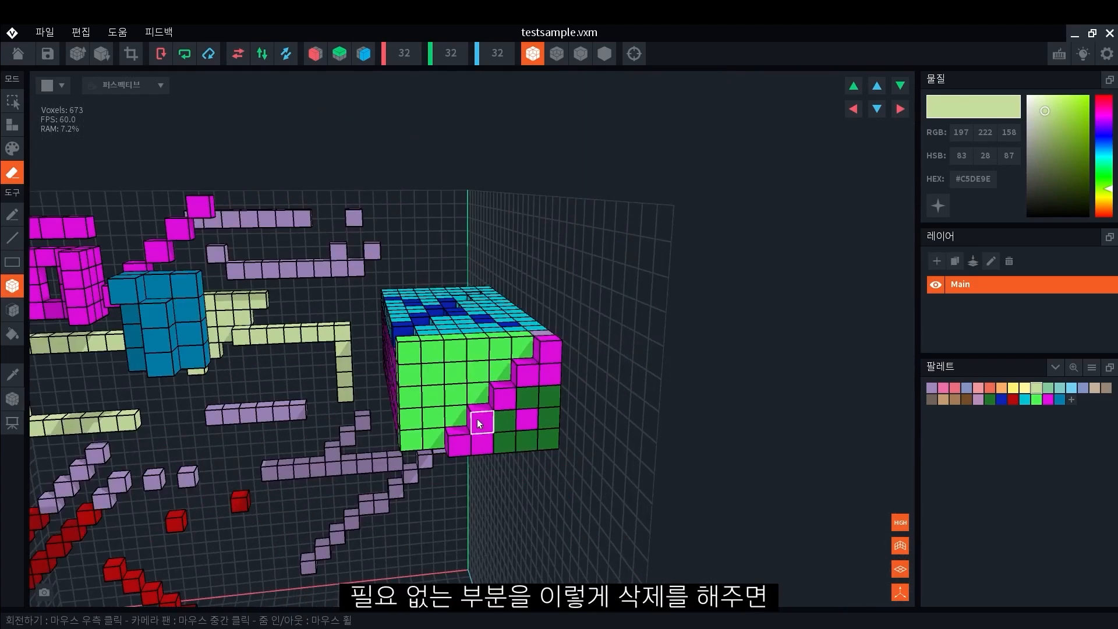
{"action": "mouse_move", "coordinate": [469, 439]}
{"action": "left_mouse_down"}
{"action": "mouse_move", "coordinate": [546, 442]}
{"action": "mouse_move", "coordinate": [549, 375]}
{"action": "left_mouse_up"}
{"action": "left_click", "coordinate": [460, 446]}
{"action": "left_click", "coordinate": [548, 351]}
Erase further blocks of voxels behind the large box's front with the Box tool, keeping its top layer and magenta side.
{"action": "mouse_move", "coordinate": [502, 376]}
{"action": "right_mouse_down"}
{"action": "mouse_move", "coordinate": [466, 376]}
{"action": "mouse_move", "coordinate": [489, 353]}
{"action": "right_mouse_up"}
{"action": "mouse_move", "coordinate": [421, 352]}
{"action": "left_mouse_down"}
{"action": "mouse_move", "coordinate": [427, 387]}
{"action": "mouse_move", "coordinate": [530, 425]}
{"action": "left_mouse_up"}
{"action": "right_click_drag", "start_coordinate": [529, 425], "coordinate": [458, 376]}
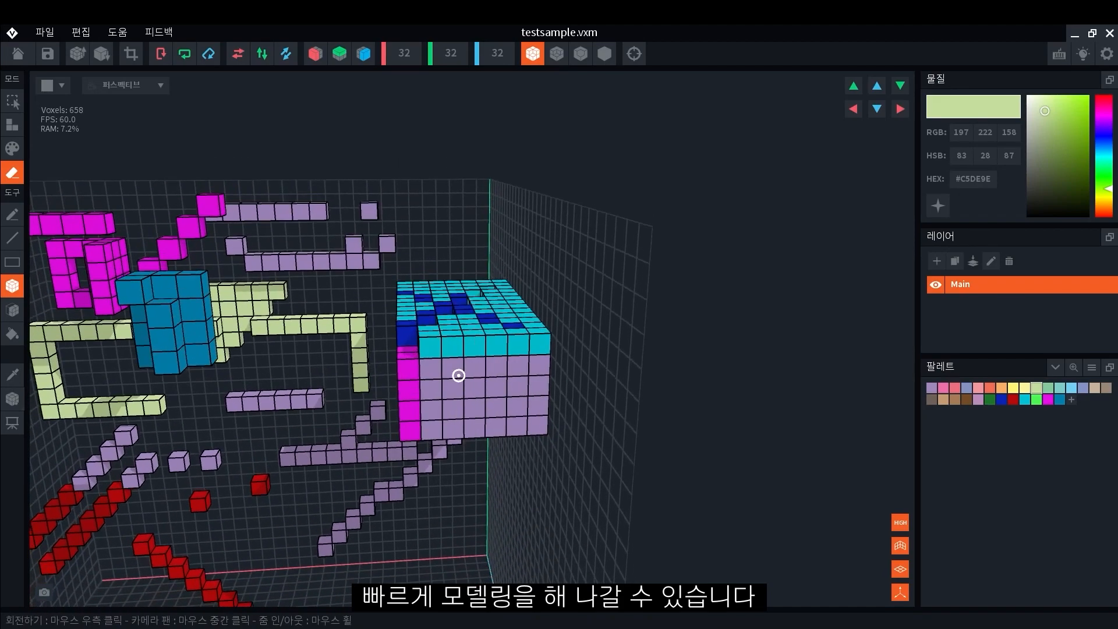
{"action": "mouse_move", "coordinate": [427, 355]}
{"action": "left_mouse_down"}
{"action": "mouse_move", "coordinate": [554, 425]}
{"action": "mouse_move", "coordinate": [419, 420]}
{"action": "left_mouse_up"}
{"action": "right_click_drag", "start_coordinate": [450, 398], "coordinate": [454, 391]}
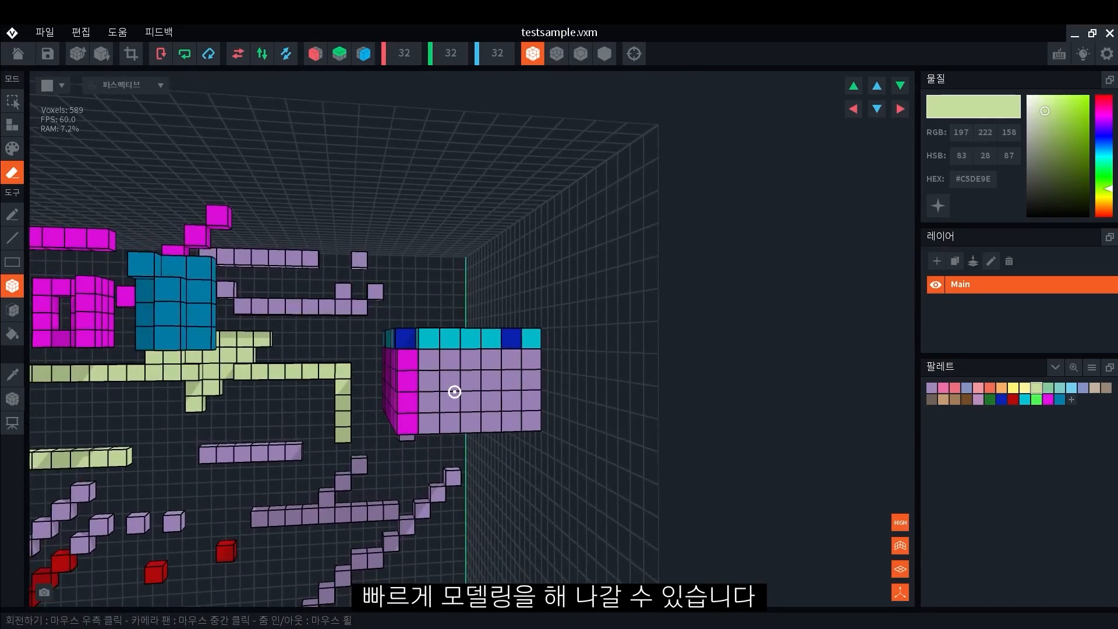
Erase the front layer of lavender voxels below the cyan row with the Box tool, and undo the deletion.
{"action": "left_click", "coordinate": [18, 311]}
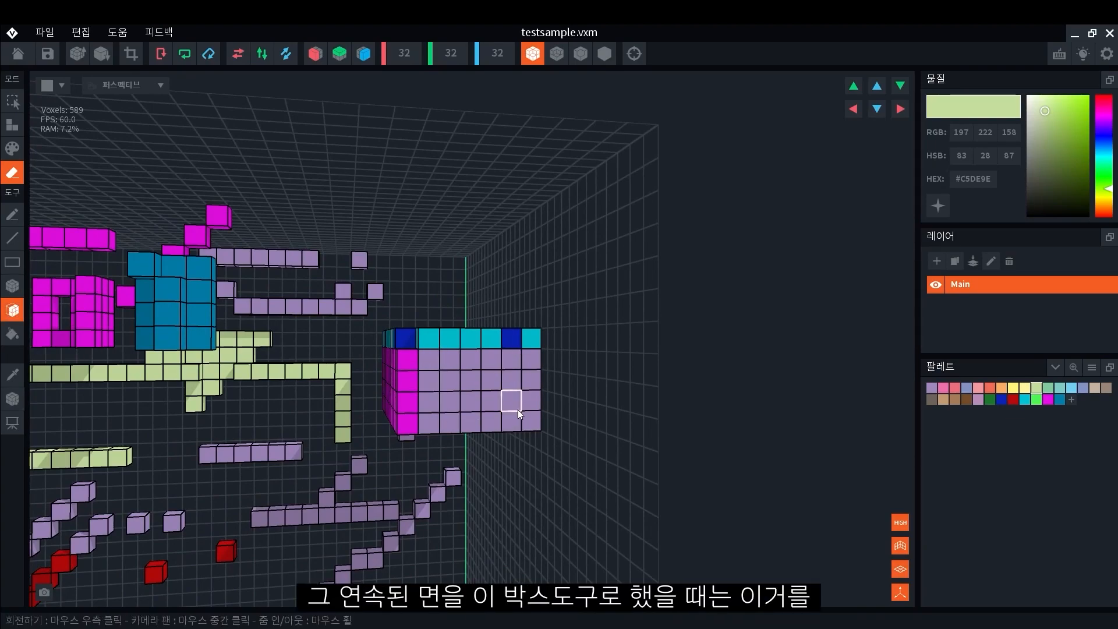
{"action": "left_click", "coordinate": [12, 286]}
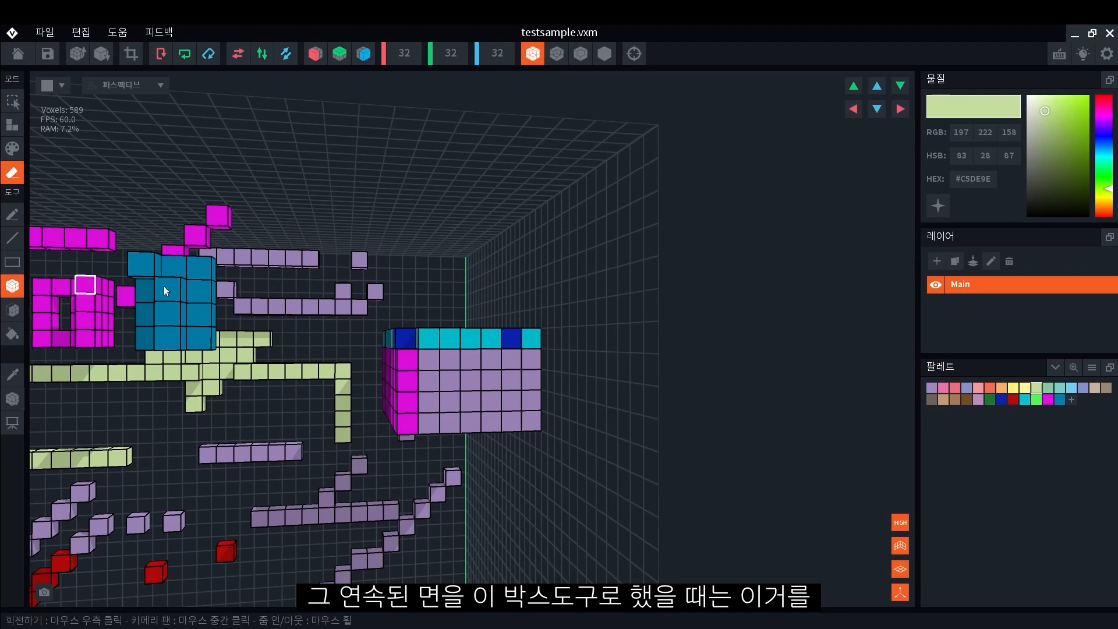
{"action": "mouse_move", "coordinate": [437, 368]}
{"action": "left_mouse_down"}
{"action": "mouse_move", "coordinate": [519, 401]}
{"action": "mouse_move", "coordinate": [527, 421]}
{"action": "left_mouse_up"}
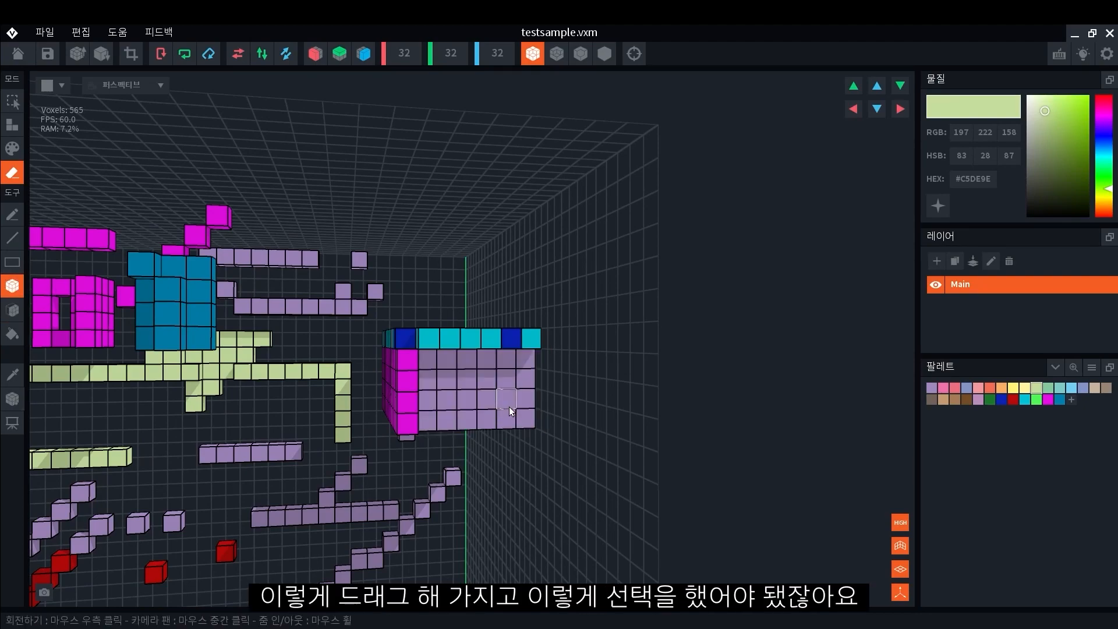
{"action": "key", "text": "ctrl+z"}
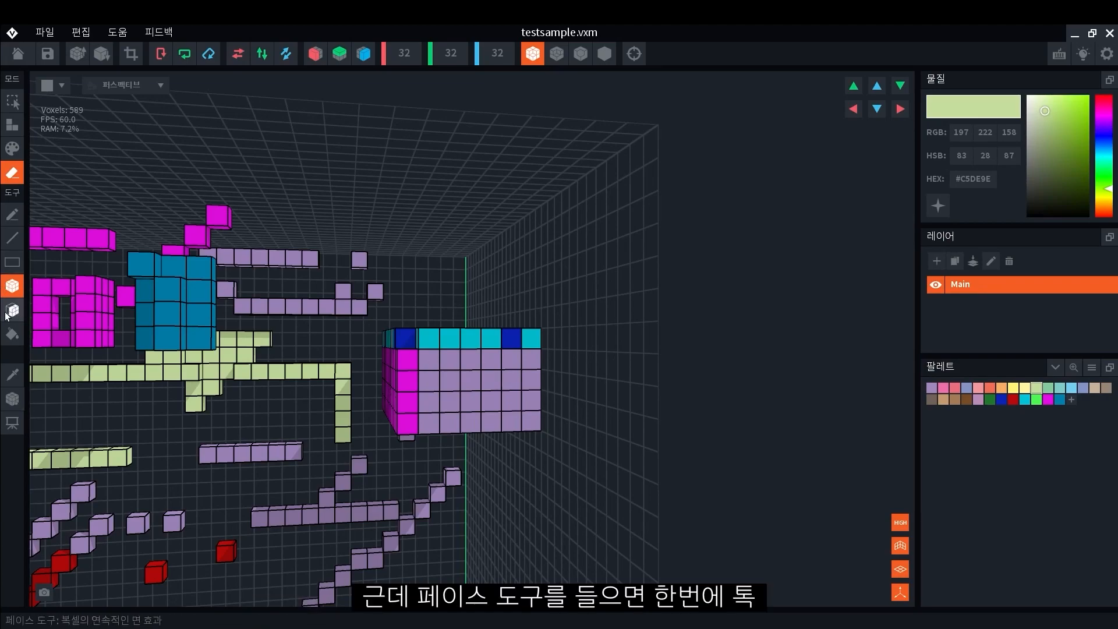
Erase the lavender front face of the large box layer by layer with the Face tool.
{"action": "left_click", "coordinate": [8, 314]}
{"action": "left_click", "coordinate": [475, 402]}
{"action": "left_click", "coordinate": [475, 402]}
{"action": "right_click_drag", "start_coordinate": [474, 403], "coordinate": [506, 396]}
{"action": "left_click", "coordinate": [472, 396]}
{"action": "left_click", "coordinate": [473, 396]}
{"action": "left_click", "coordinate": [567, 391]}
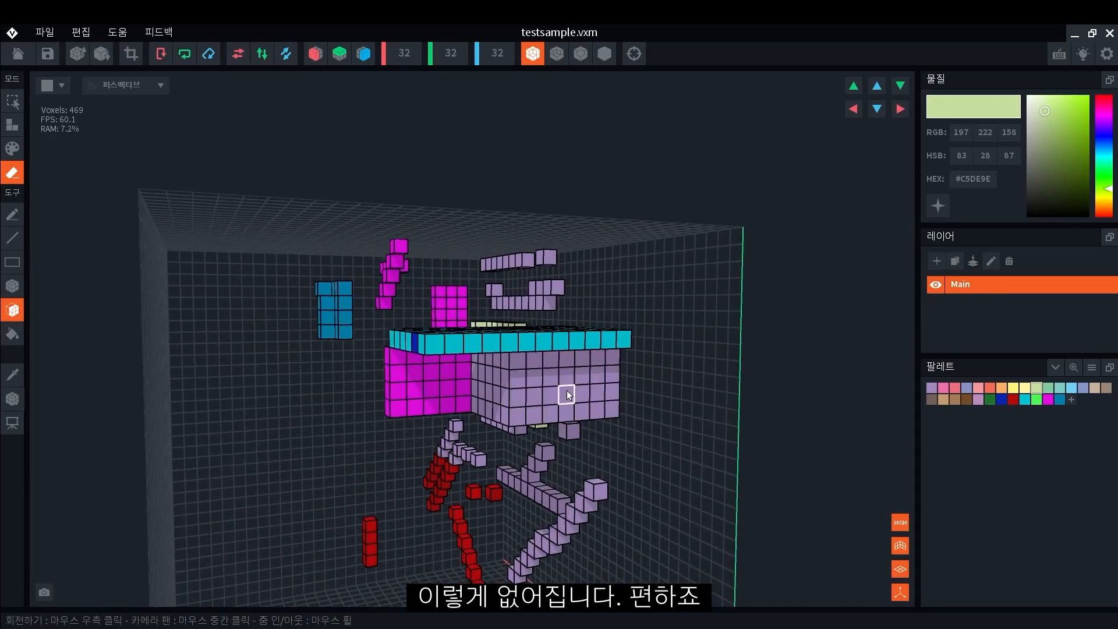
Erase the remaining lavender side layers and the magenta wall beneath the cyan slab with the Face tool.
{"action": "left_click", "coordinate": [529, 389]}
{"action": "left_click", "coordinate": [525, 388]}
{"action": "left_click", "coordinate": [523, 390]}
{"action": "left_click", "coordinate": [519, 390]}
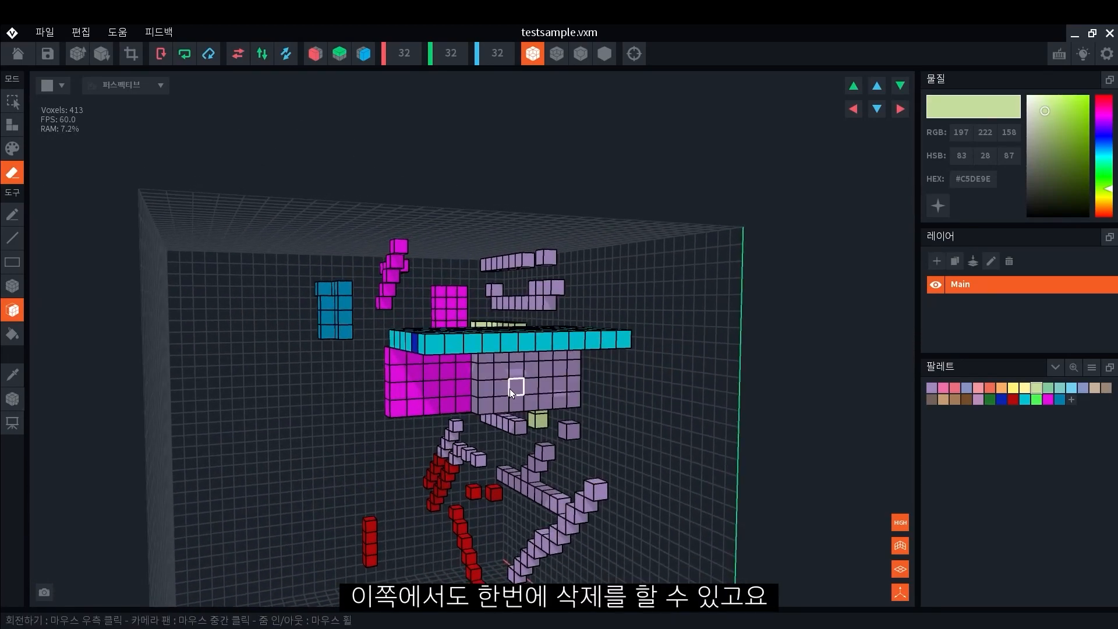
{"action": "left_click", "coordinate": [509, 389]}
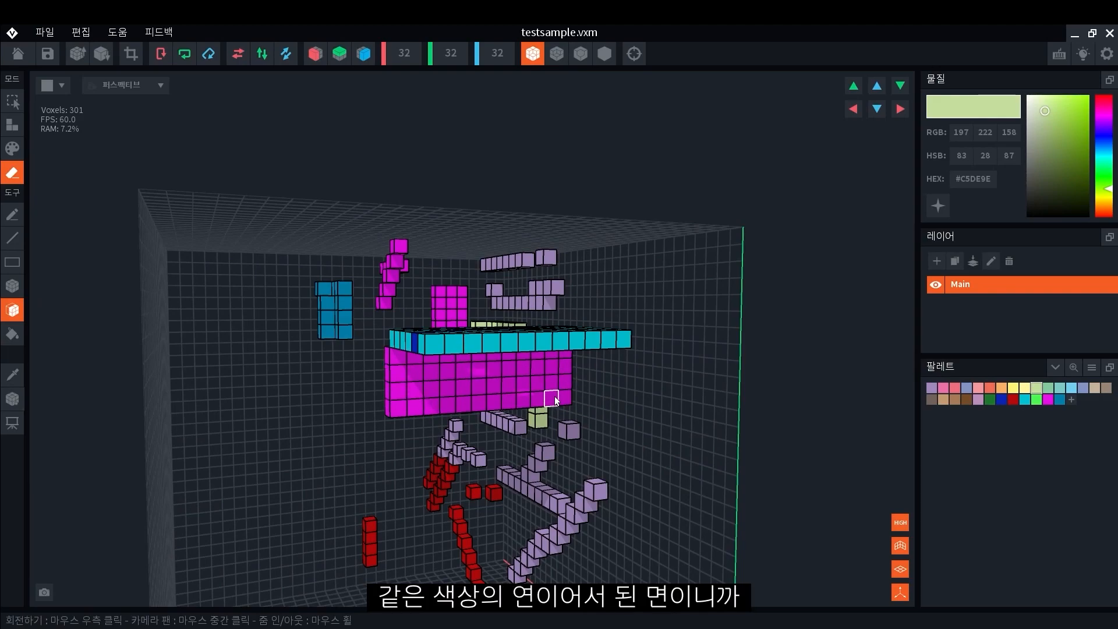
{"action": "left_click", "coordinate": [475, 388]}
{"action": "scroll", "coordinate": [290, 357], "scroll_direction": "down", "scroll_amount": 3}
{"action": "right_click_drag", "start_coordinate": [287, 351], "coordinate": [587, 357]}
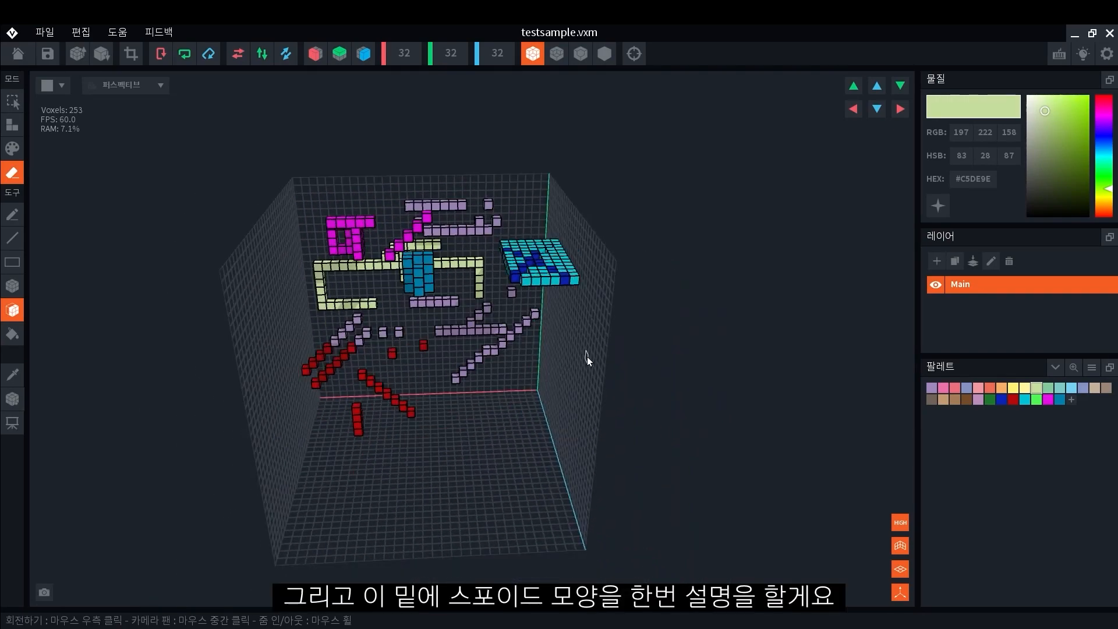
Sample the dark blue color from a voxel on the cyan slab with the Eyedropper.
{"action": "left_click", "coordinate": [13, 376]}
{"action": "right_click_drag", "start_coordinate": [598, 291], "coordinate": [584, 428]}
{"action": "scroll", "coordinate": [568, 219], "scroll_direction": "up", "scroll_amount": 5}
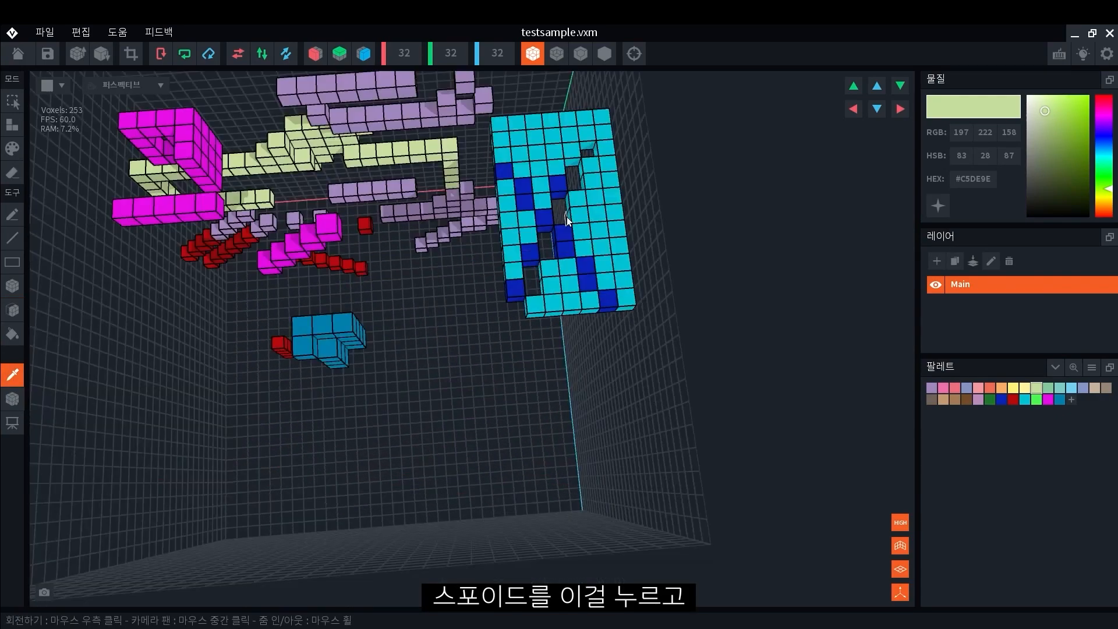
{"action": "left_click", "coordinate": [566, 234]}
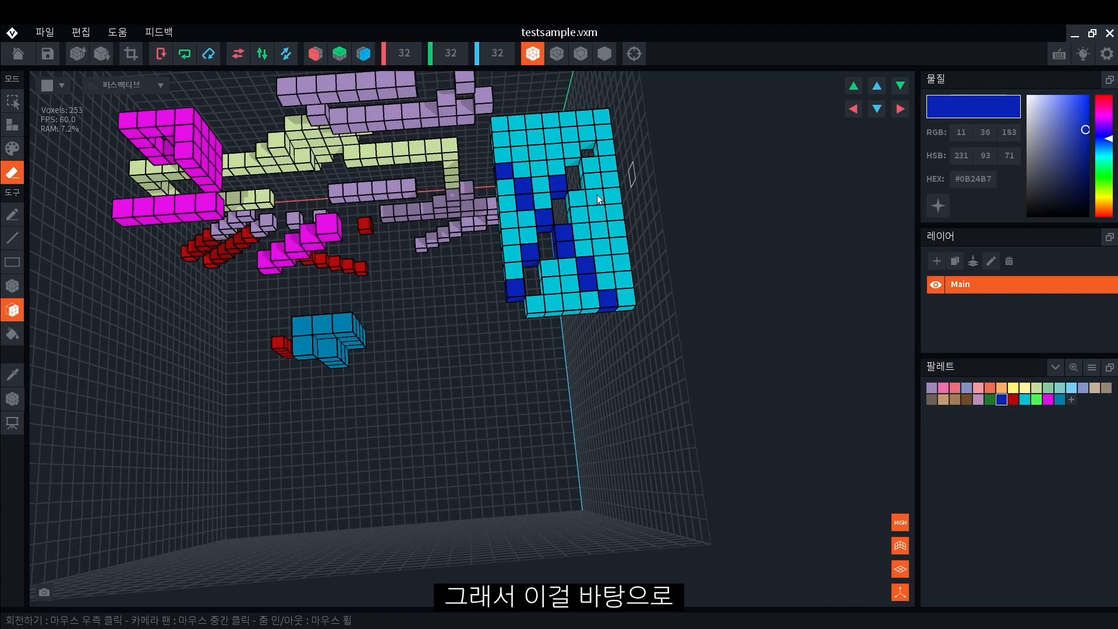
Paint the magenta frame on the back wall and the two lavender rows near the top dark blue with the Face tool.
{"action": "right_click_drag", "start_coordinate": [186, 138], "coordinate": [360, 149]}
{"action": "scroll", "coordinate": [360, 149], "scroll_direction": "up", "scroll_amount": 1}
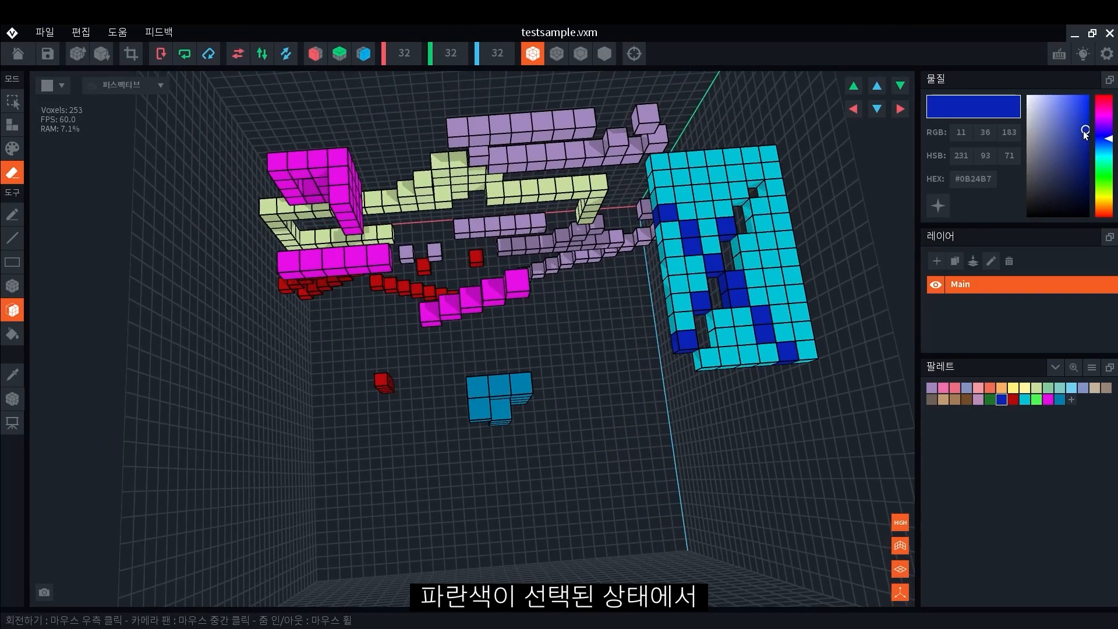
{"action": "left_click", "coordinate": [13, 149]}
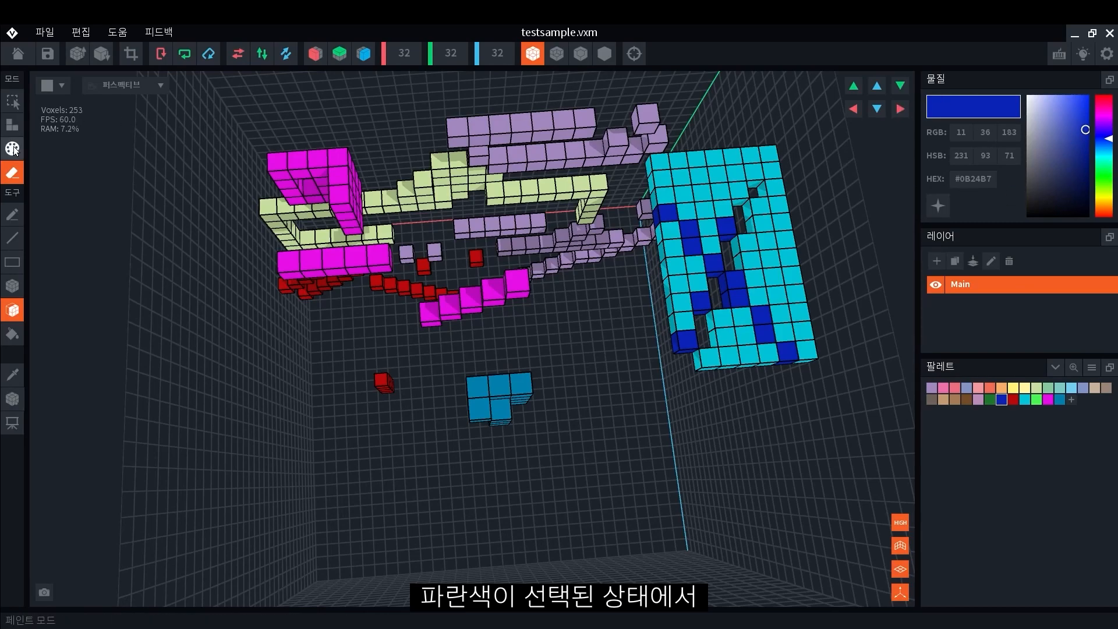
{"action": "mouse_move", "coordinate": [92, 222]}
{"action": "right_mouse_down"}
{"action": "mouse_move", "coordinate": [342, 167]}
{"action": "mouse_move", "coordinate": [314, 195]}
{"action": "mouse_move", "coordinate": [343, 253]}
{"action": "right_mouse_up"}
{"action": "left_click", "coordinate": [327, 180]}
{"action": "left_click", "coordinate": [337, 181]}
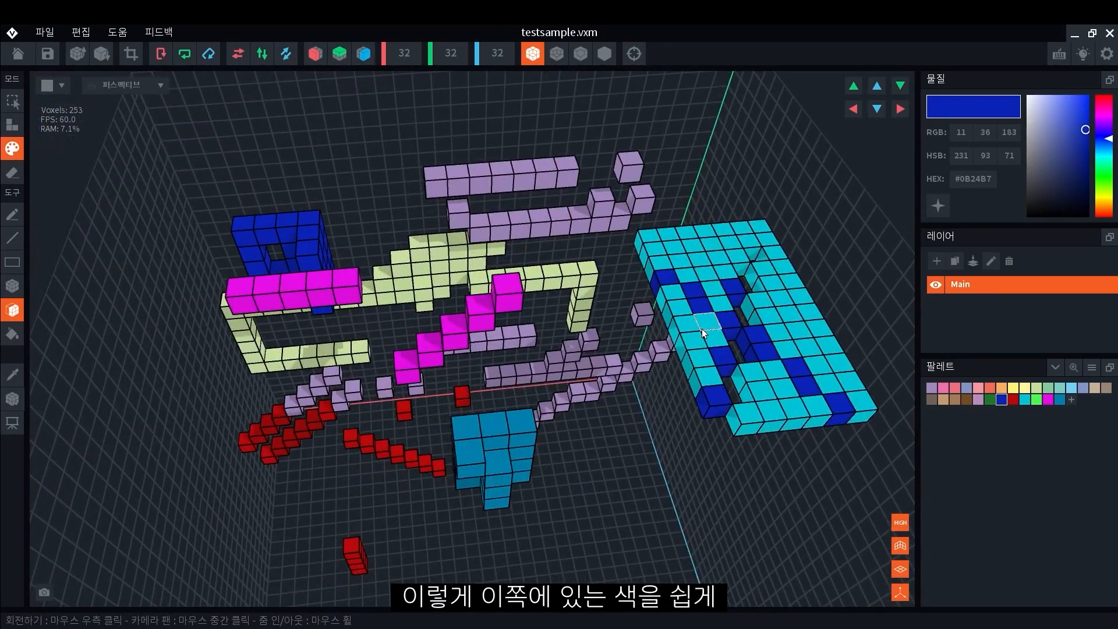
{"action": "left_click", "coordinate": [511, 189]}
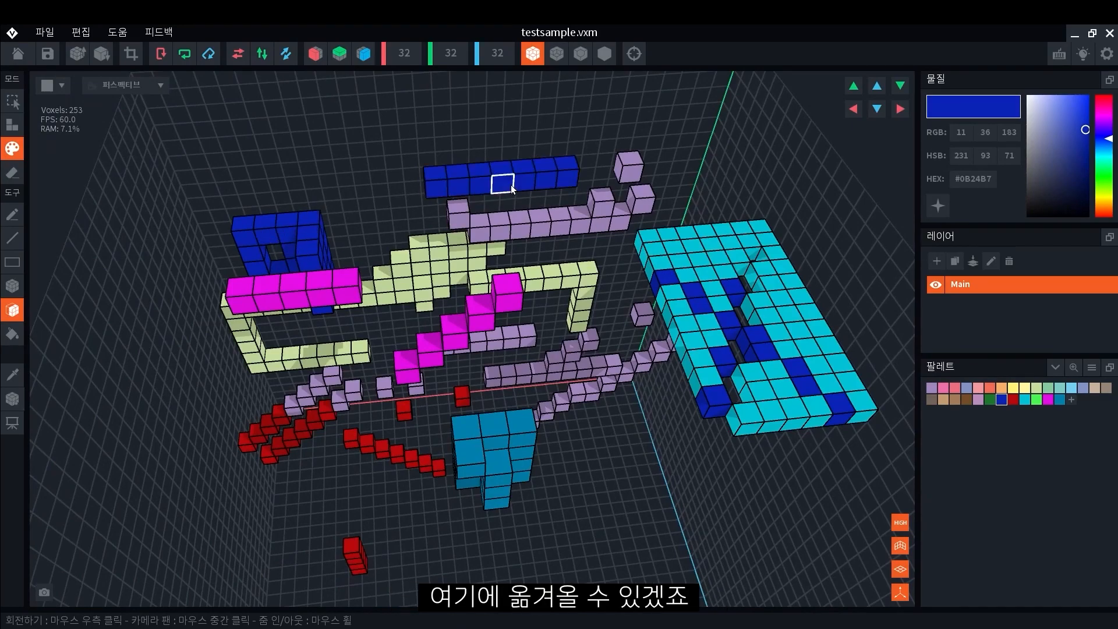
{"action": "right_click_drag", "start_coordinate": [511, 184], "coordinate": [428, 204]}
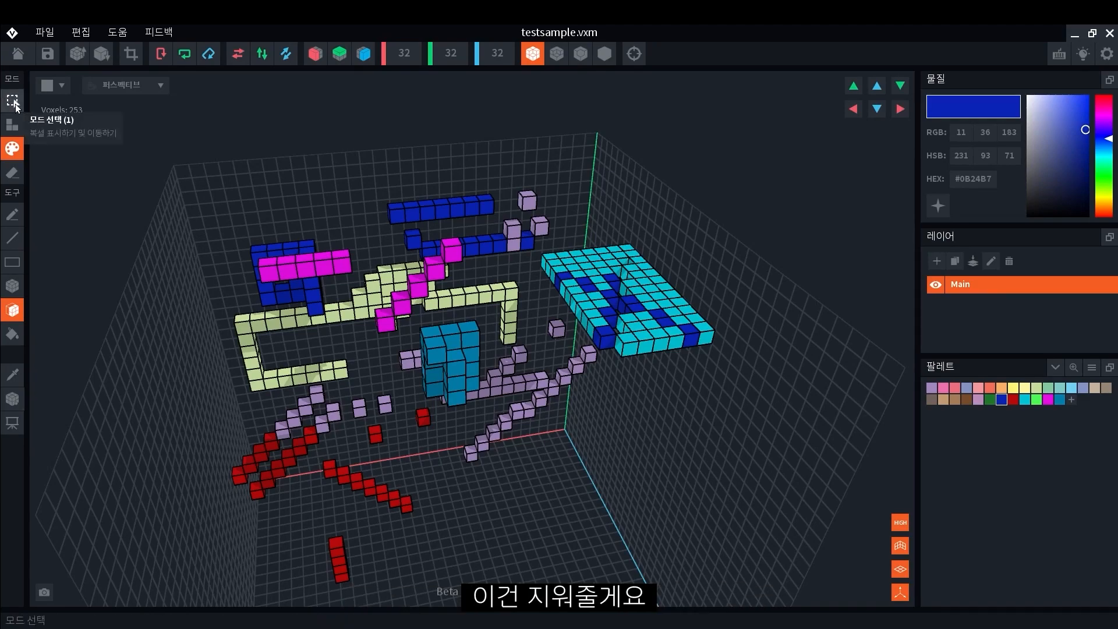
Erase every voxel in the scene with one Rectangle tool selection, and save the model.
{"action": "left_click", "coordinate": [13, 173]}
{"action": "left_click", "coordinate": [12, 262]}
{"action": "mouse_move", "coordinate": [205, 153]}
{"action": "left_mouse_down"}
{"action": "mouse_move", "coordinate": [495, 329]}
{"action": "mouse_move", "coordinate": [634, 481]}
{"action": "left_mouse_up"}
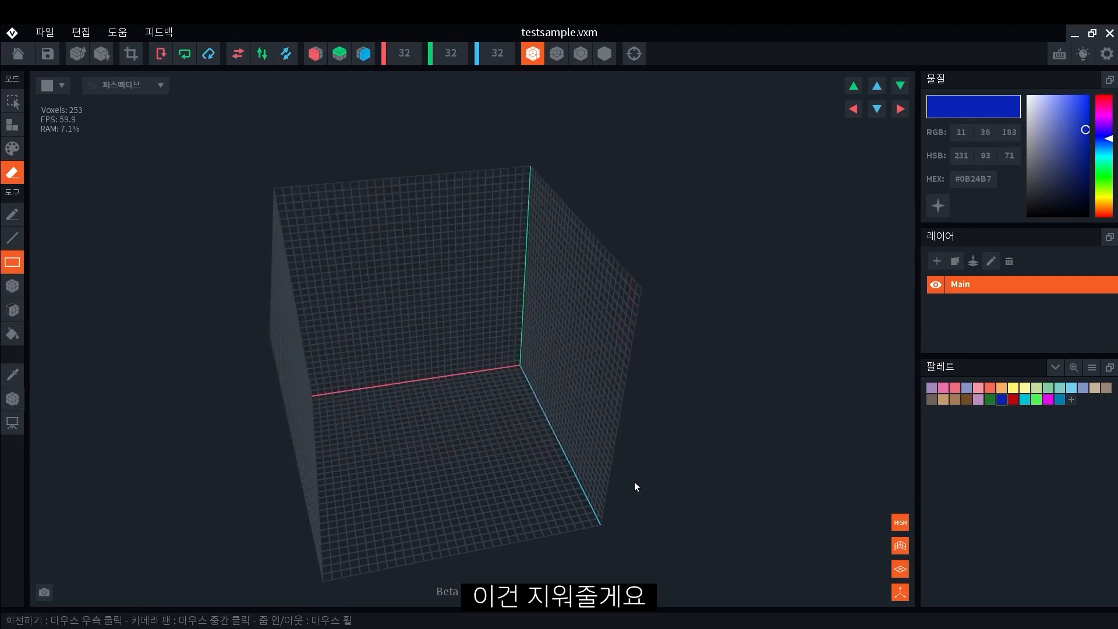
{"action": "right_click_drag", "start_coordinate": [634, 481], "coordinate": [797, 373]}
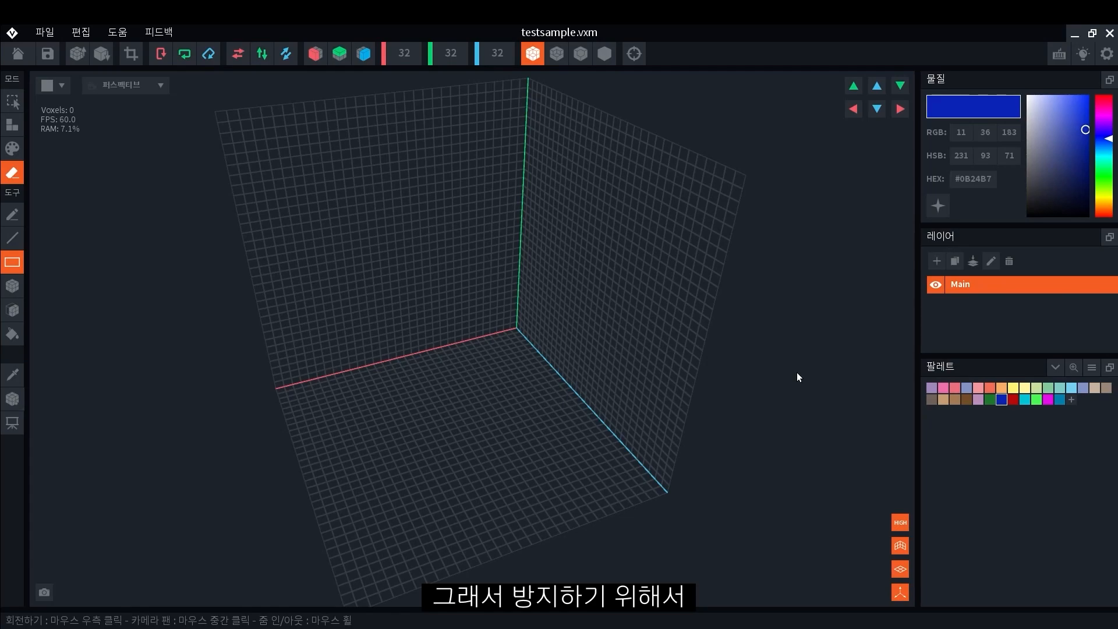
{"action": "left_click", "coordinate": [41, 58]}
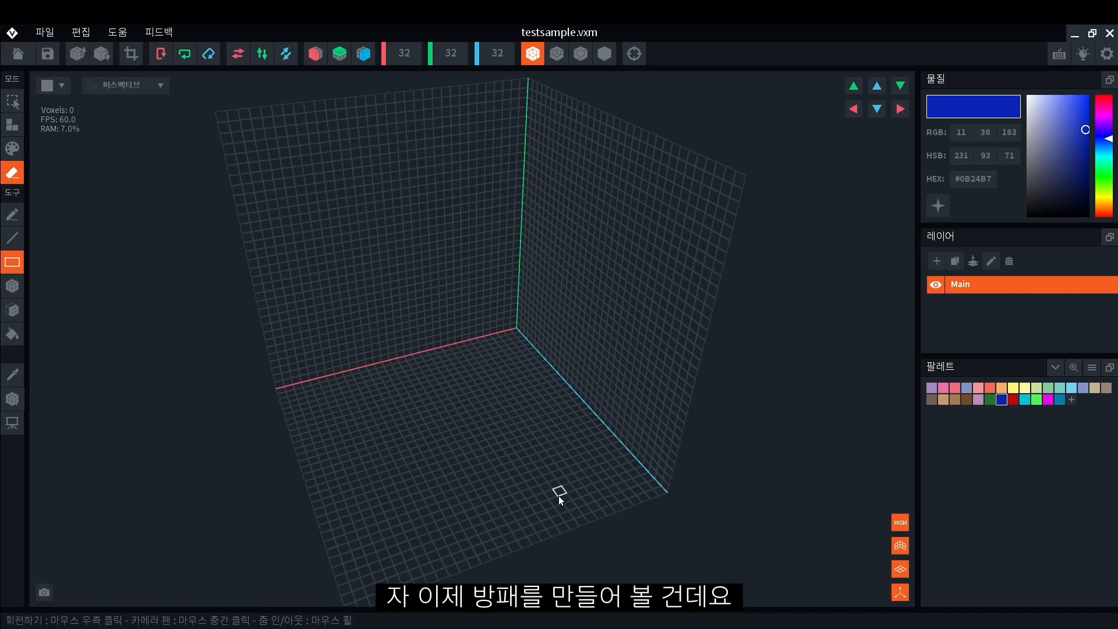
Change the dark blue palette color to gray #757575 and activate the Create mode with the Box tool.
{"action": "left_click_drag", "start_coordinate": [1050, 183], "coordinate": [1023, 159]}
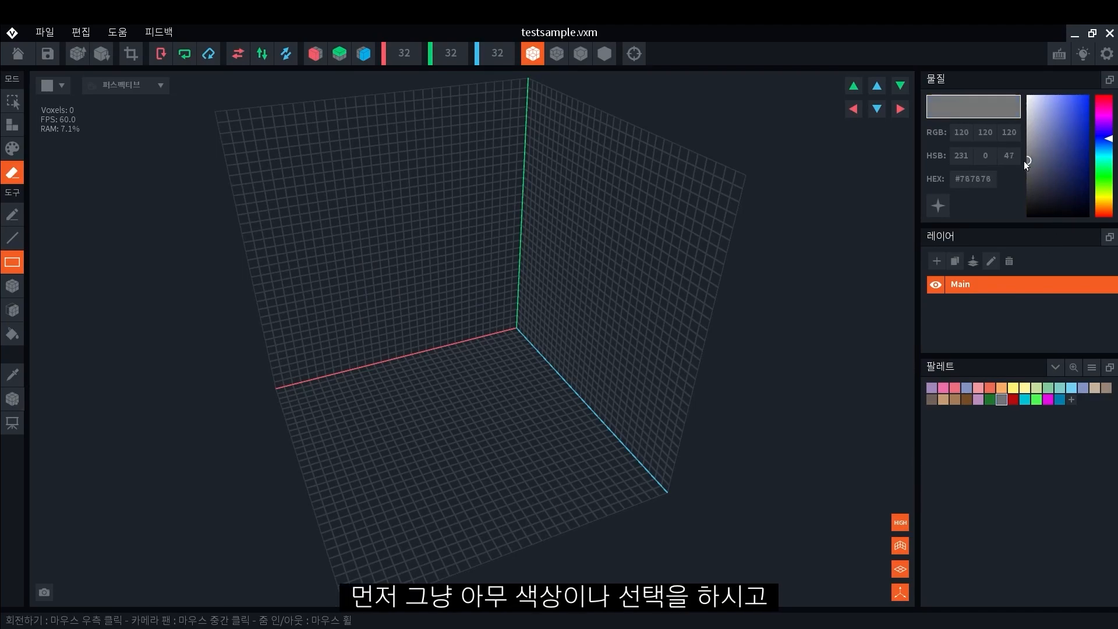
{"action": "middle_click_drag", "start_coordinate": [420, 221], "coordinate": [435, 254]}
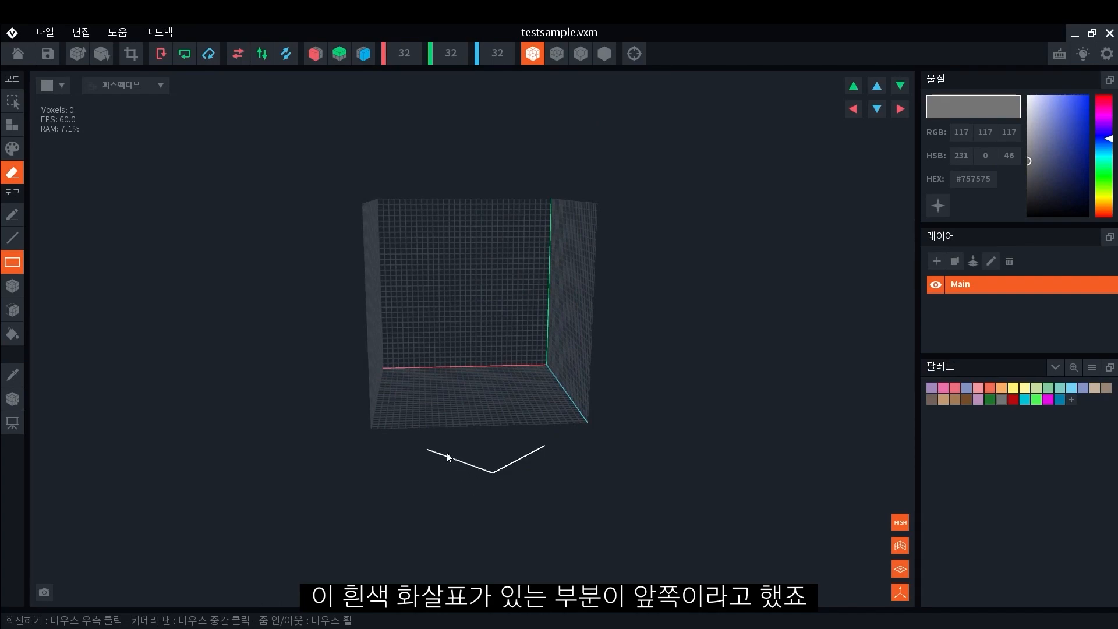
{"action": "middle_click_drag", "start_coordinate": [453, 351], "coordinate": [494, 365]}
{"action": "scroll", "coordinate": [494, 365], "scroll_direction": "up", "scroll_amount": 1}
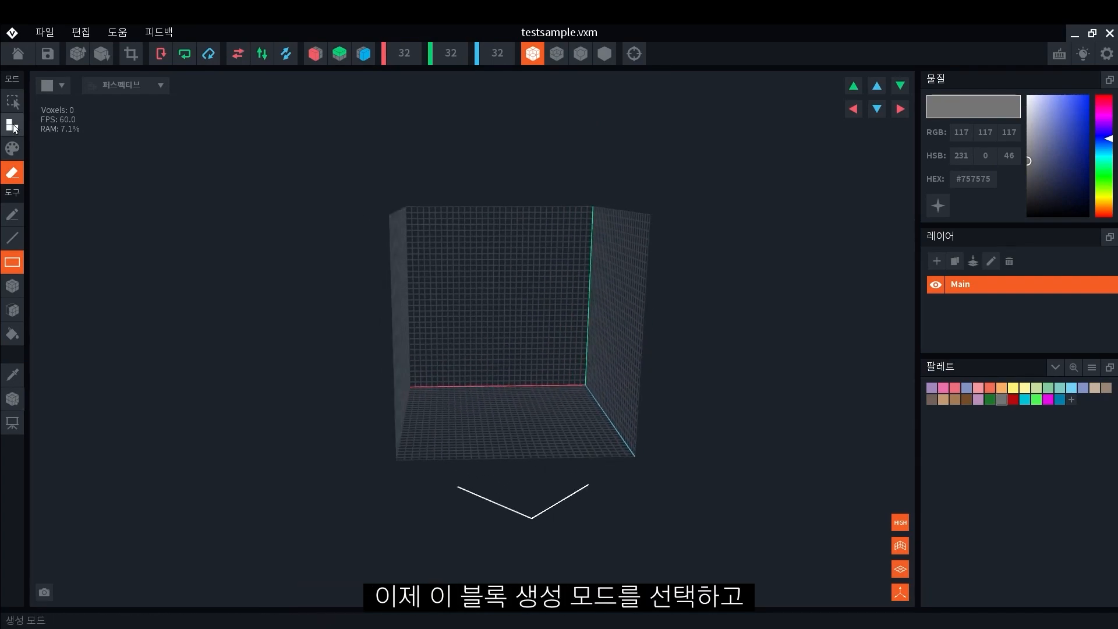
{"action": "left_click", "coordinate": [12, 124]}
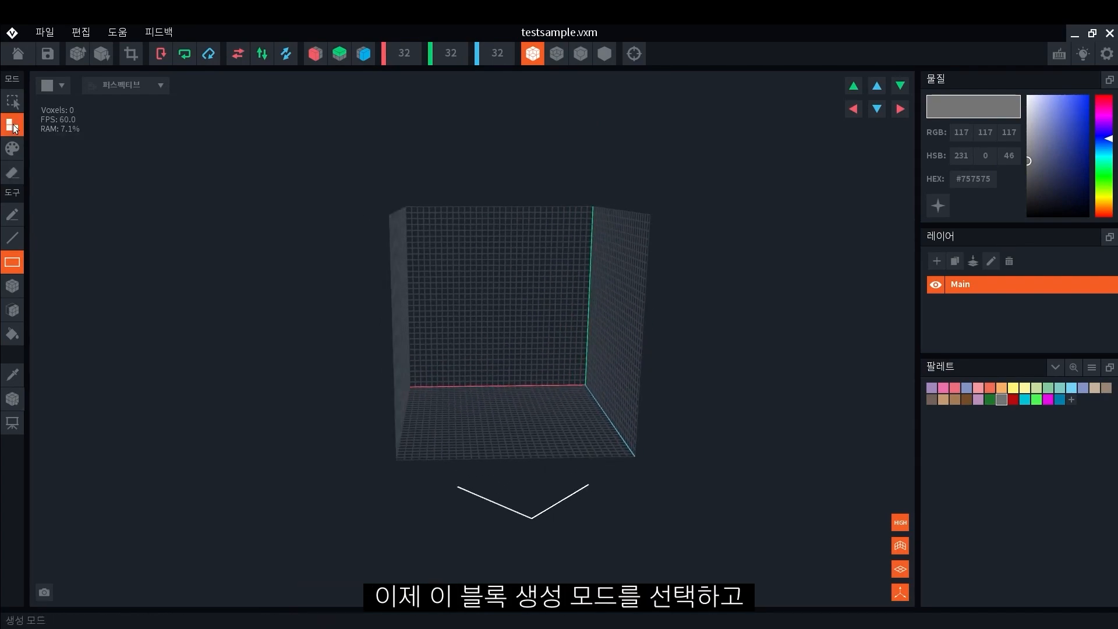
{"action": "left_click", "coordinate": [20, 285]}
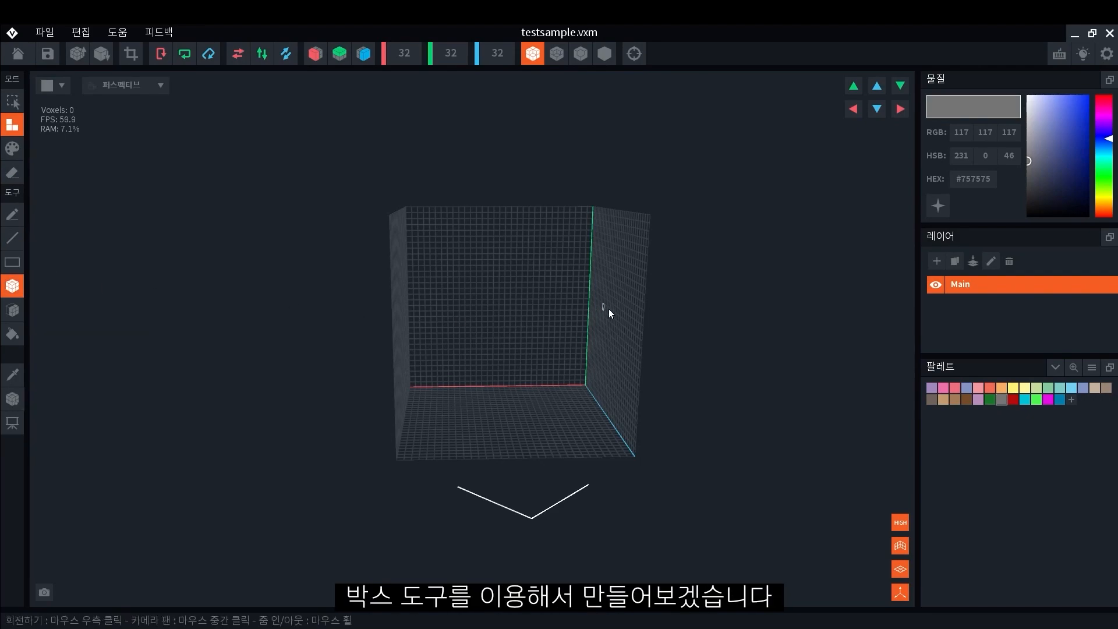
{"action": "scroll", "coordinate": [582, 308], "scroll_direction": "up", "scroll_amount": 5}
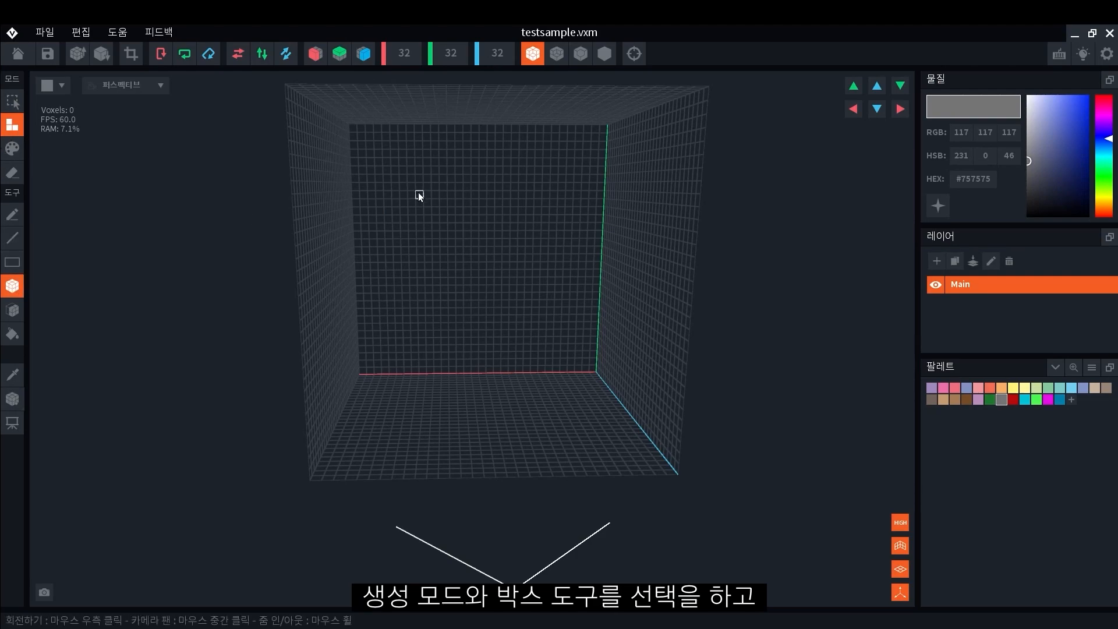
Draw the left half of a gray shield outline on the back wall with the Box tool, and undo it.
{"action": "right_click_drag", "start_coordinate": [455, 180], "coordinate": [467, 191]}
{"action": "mouse_move", "coordinate": [459, 197]}
{"action": "left_mouse_down"}
{"action": "mouse_move", "coordinate": [408, 208]}
{"action": "mouse_move", "coordinate": [396, 278]}
{"action": "mouse_move", "coordinate": [400, 337]}
{"action": "mouse_move", "coordinate": [514, 344]}
{"action": "mouse_move", "coordinate": [460, 360]}
{"action": "left_mouse_up"}
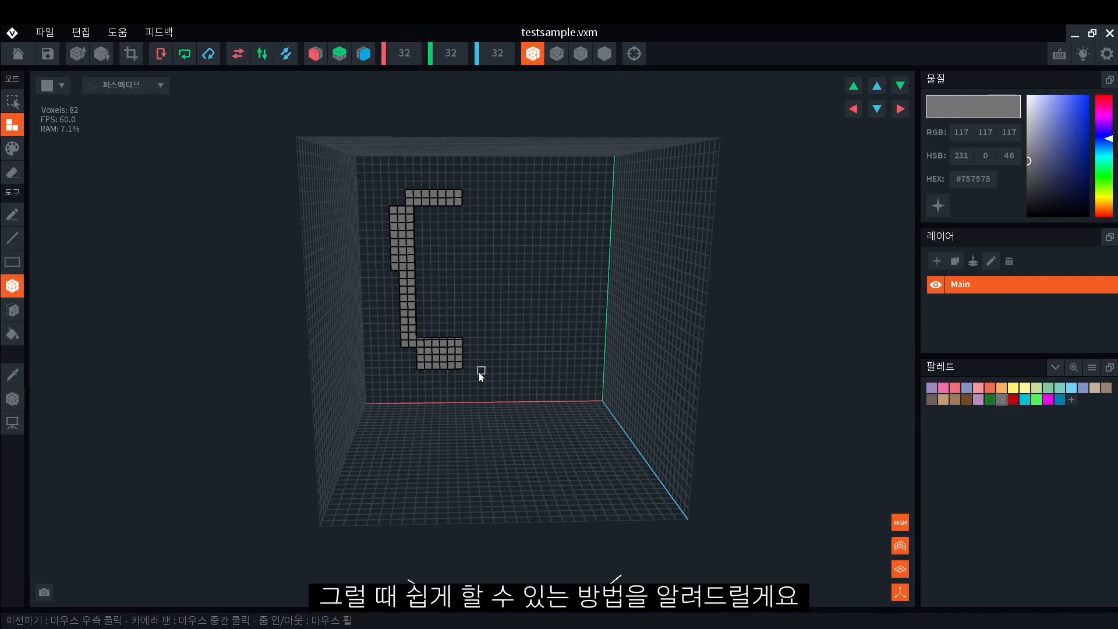
{"action": "key", "text": "ctrl+z"}
{"action": "key", "text": "ctrl+z"}
{"action": "key", "text": "ctrl+z"}
{"action": "key", "text": "ctrl+z"}
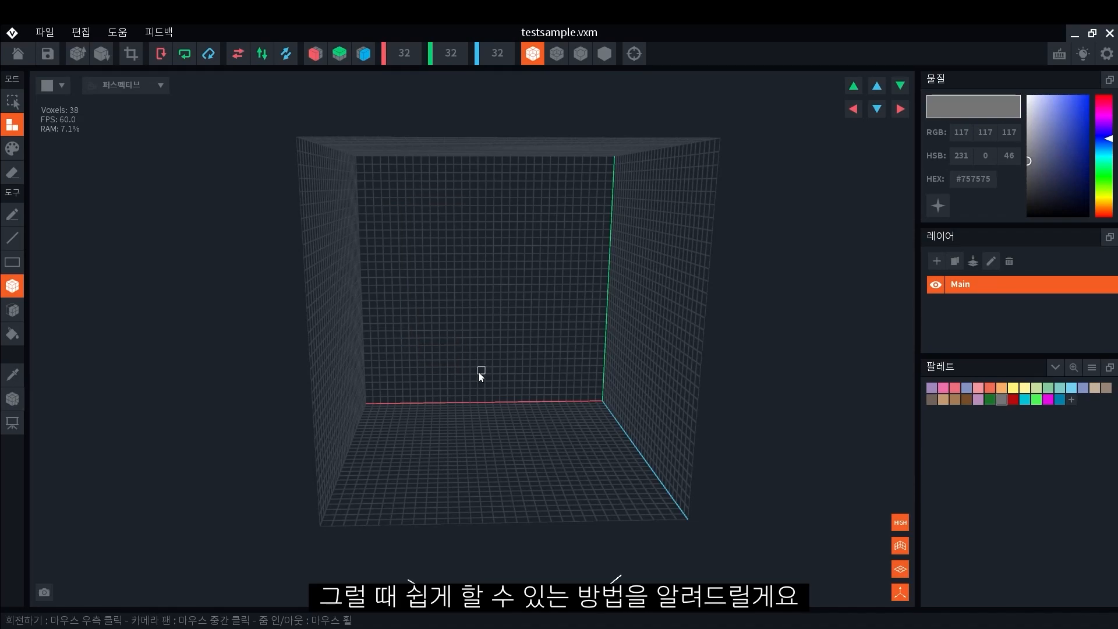
{"action": "key", "text": "ctrl+z"}
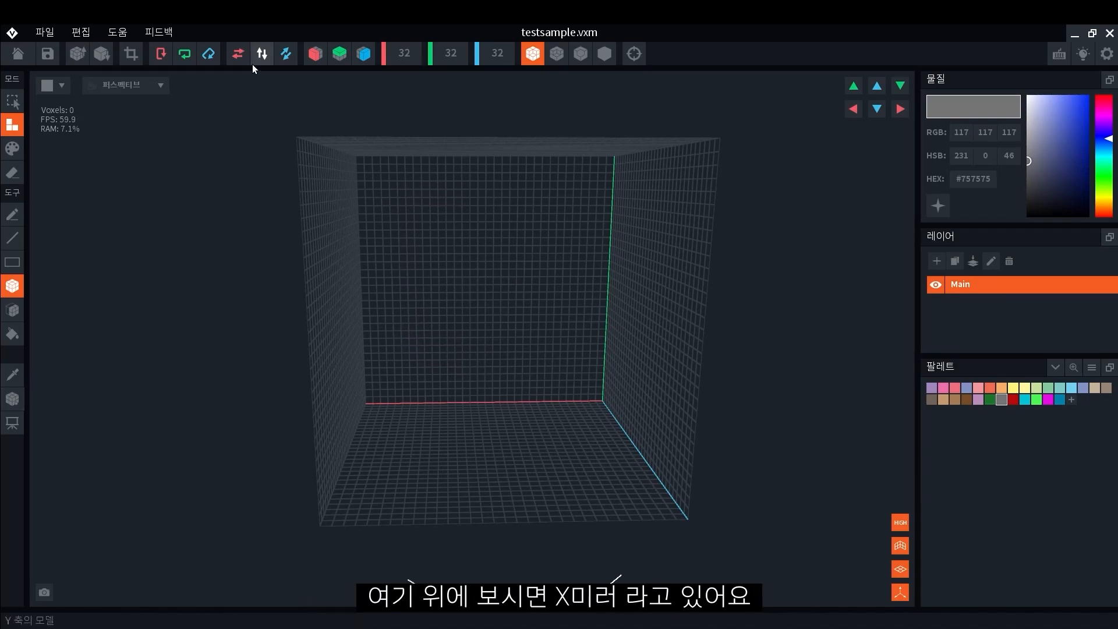
Turn on X mirroring and view the mirror plane in the middle of the grid.
{"action": "left_click", "coordinate": [315, 53]}
{"action": "right_click_drag", "start_coordinate": [488, 378], "coordinate": [502, 390]}
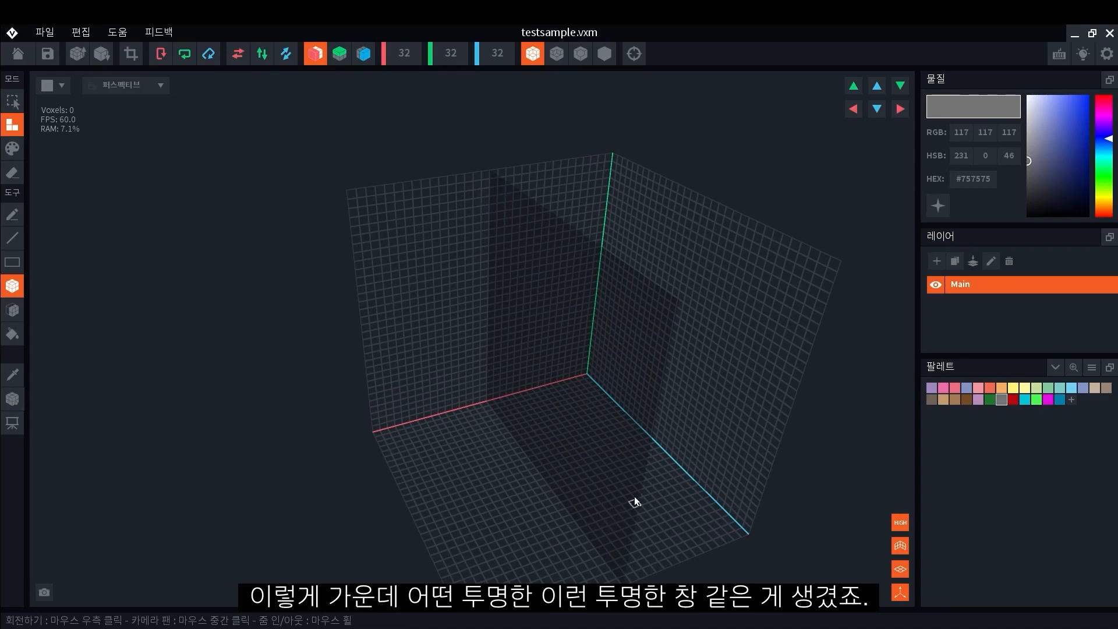
{"action": "right_click_drag", "start_coordinate": [594, 539], "coordinate": [646, 286]}
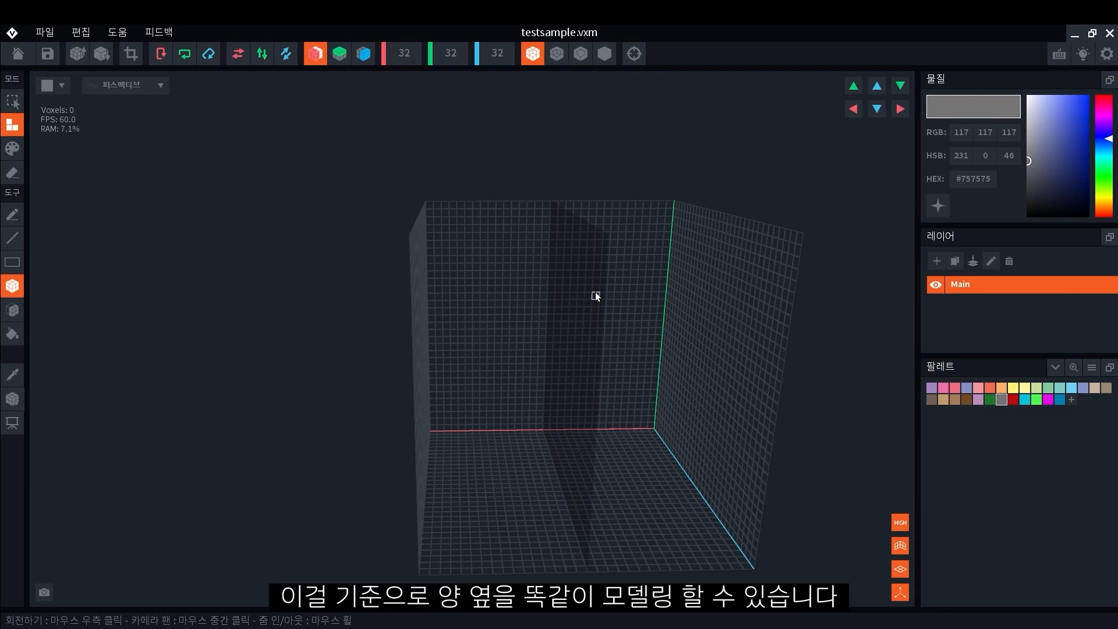
Draw a stepped gray outline mirrored on both sides of the plane on the back wall with the Box tool, and erase it.
{"action": "scroll", "coordinate": [603, 302], "scroll_direction": "up", "scroll_amount": 5}
{"action": "left_click_drag", "start_coordinate": [541, 198], "coordinate": [437, 200]}
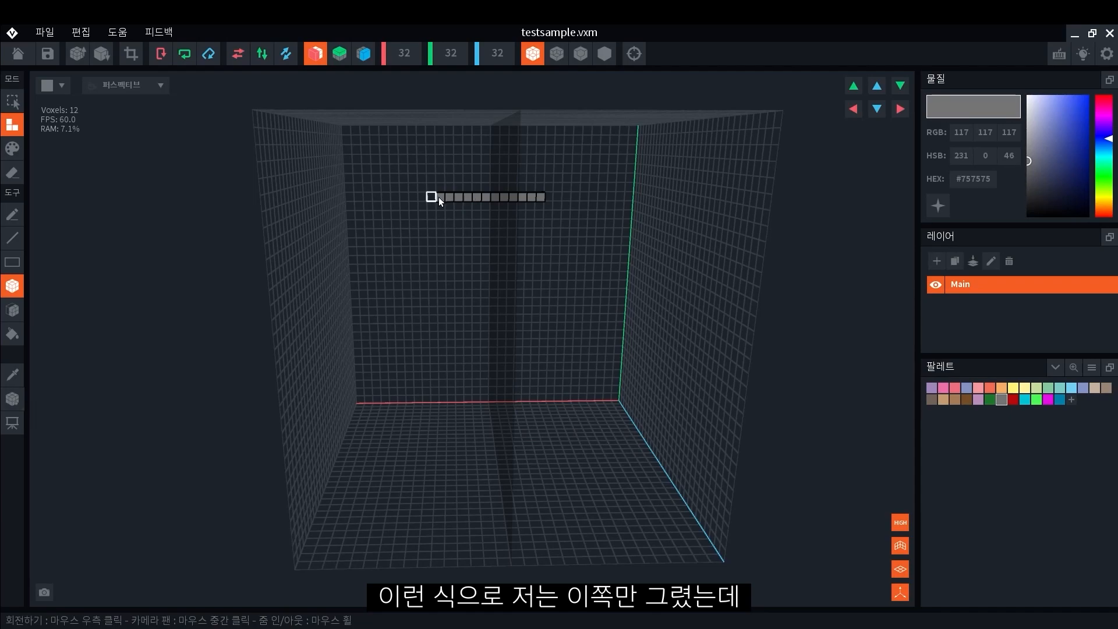
{"action": "right_click_drag", "start_coordinate": [480, 214], "coordinate": [479, 214]}
{"action": "left_click_drag", "start_coordinate": [435, 206], "coordinate": [431, 228]}
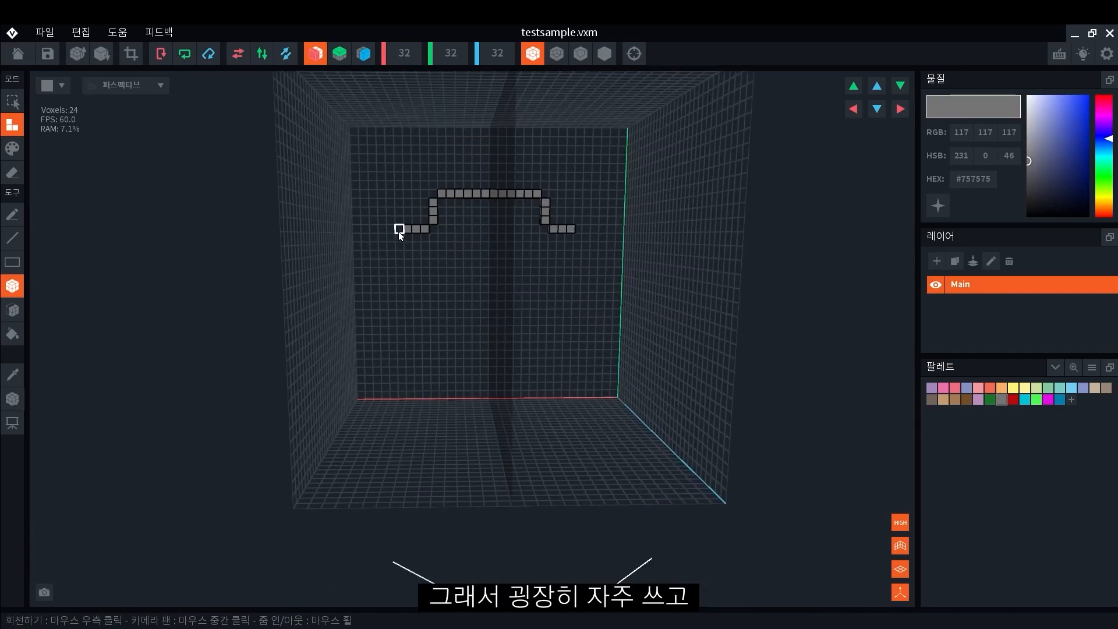
{"action": "left_click_drag", "start_coordinate": [397, 232], "coordinate": [382, 351]}
{"action": "left_click", "coordinate": [393, 304]}
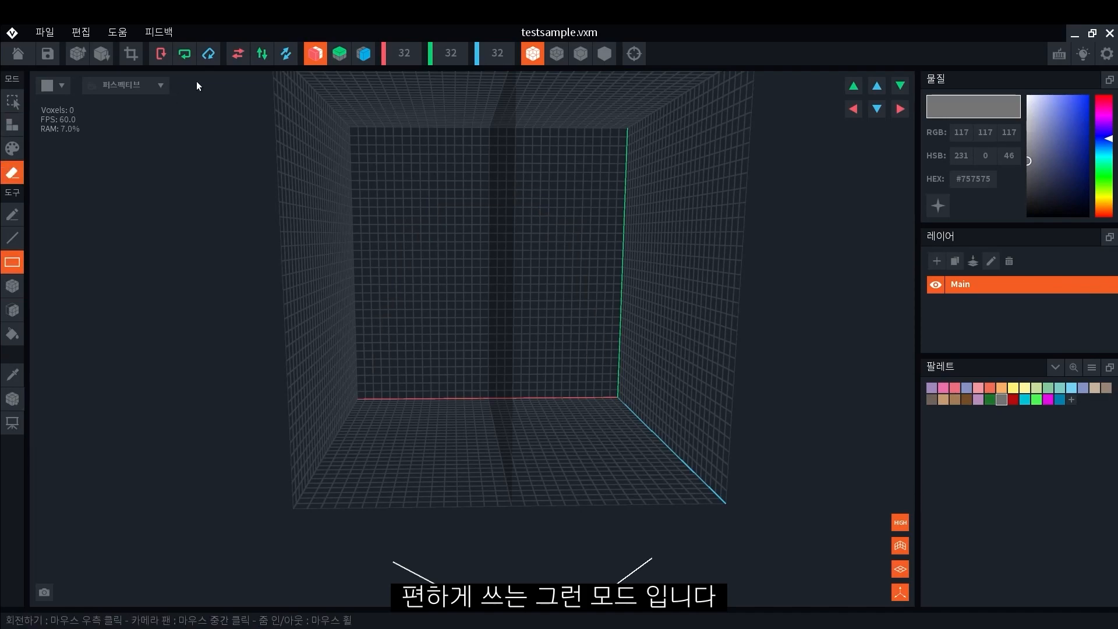
Draw a wide gray bar on the upper back wall with only Y mirroring active, and erase both mirrored bars.
{"action": "left_click", "coordinate": [335, 55]}
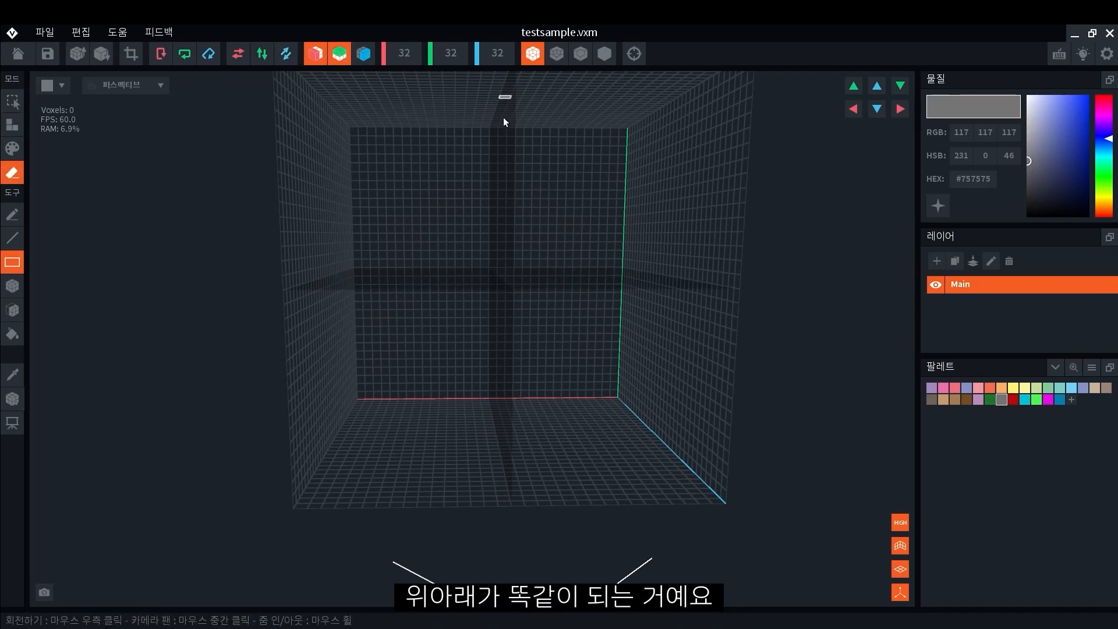
{"action": "left_click", "coordinate": [308, 54]}
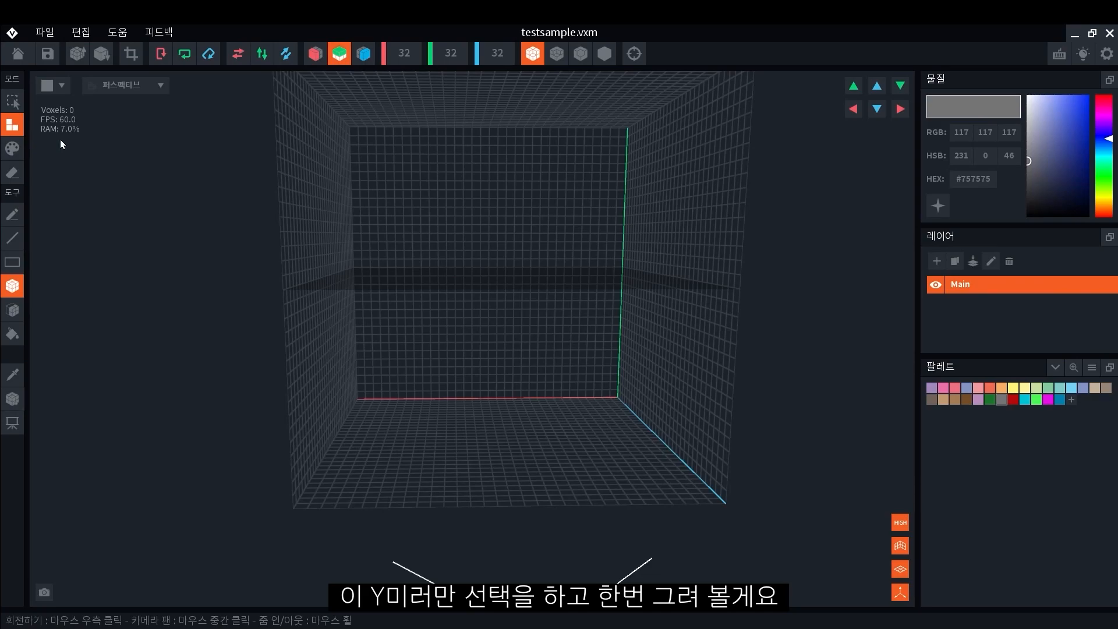
{"action": "left_click_drag", "start_coordinate": [435, 191], "coordinate": [548, 203]}
{"action": "right_click_drag", "start_coordinate": [499, 289], "coordinate": [488, 223]}
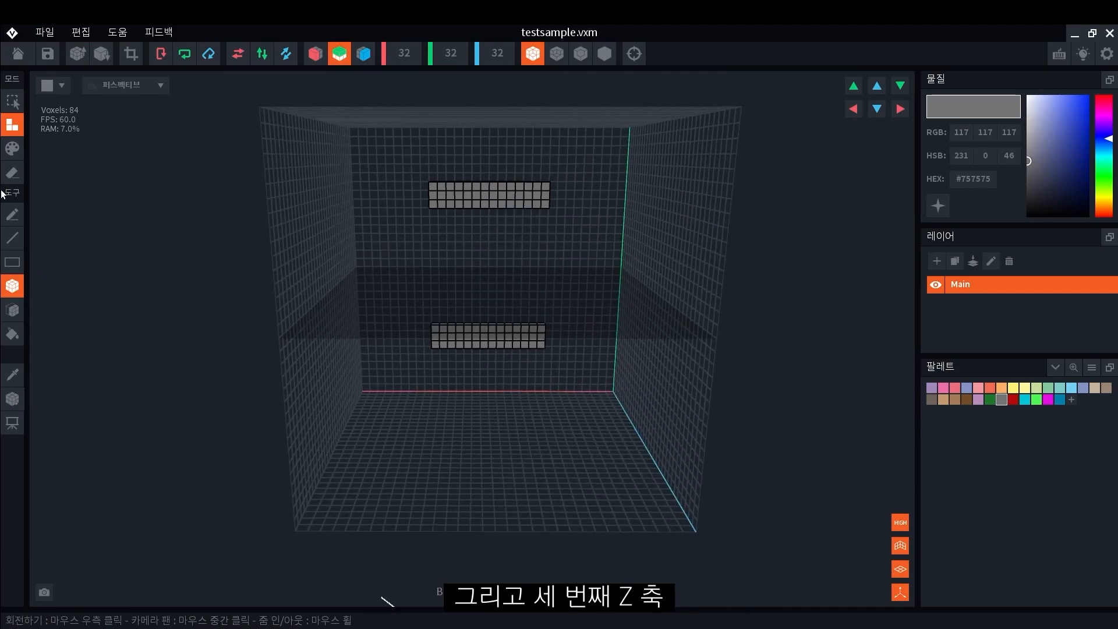
{"action": "left_click", "coordinate": [12, 173]}
{"action": "left_click", "coordinate": [12, 262]}
{"action": "left_click_drag", "start_coordinate": [295, 144], "coordinate": [667, 445]}
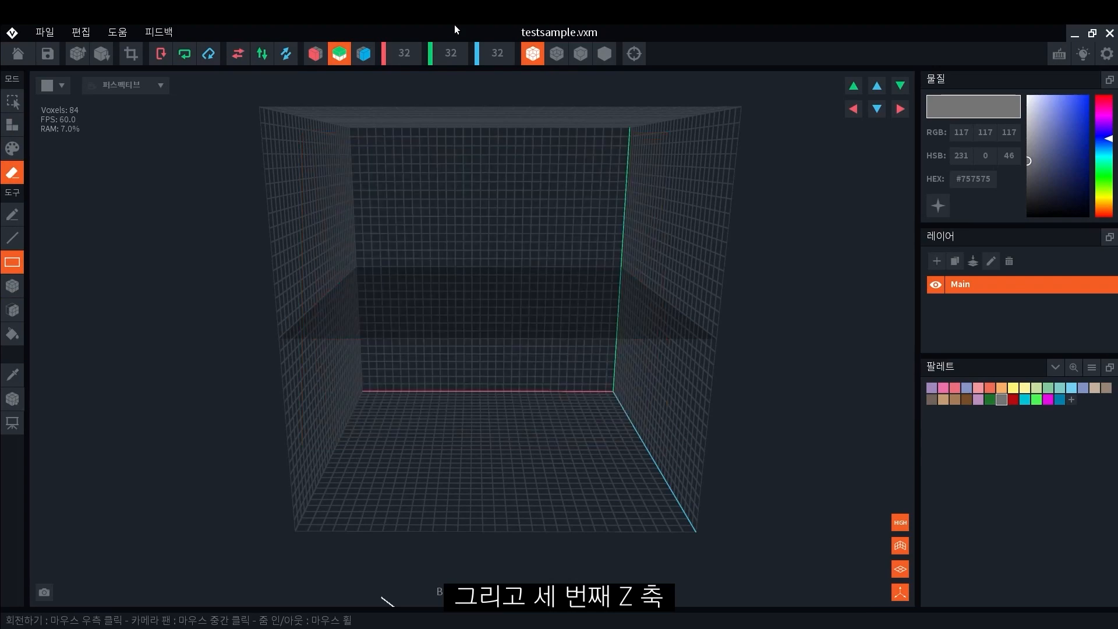
Replace Y mirroring with Z mirroring and draw a gray test shape on the back wall in Create mode.
{"action": "left_click", "coordinate": [362, 55]}
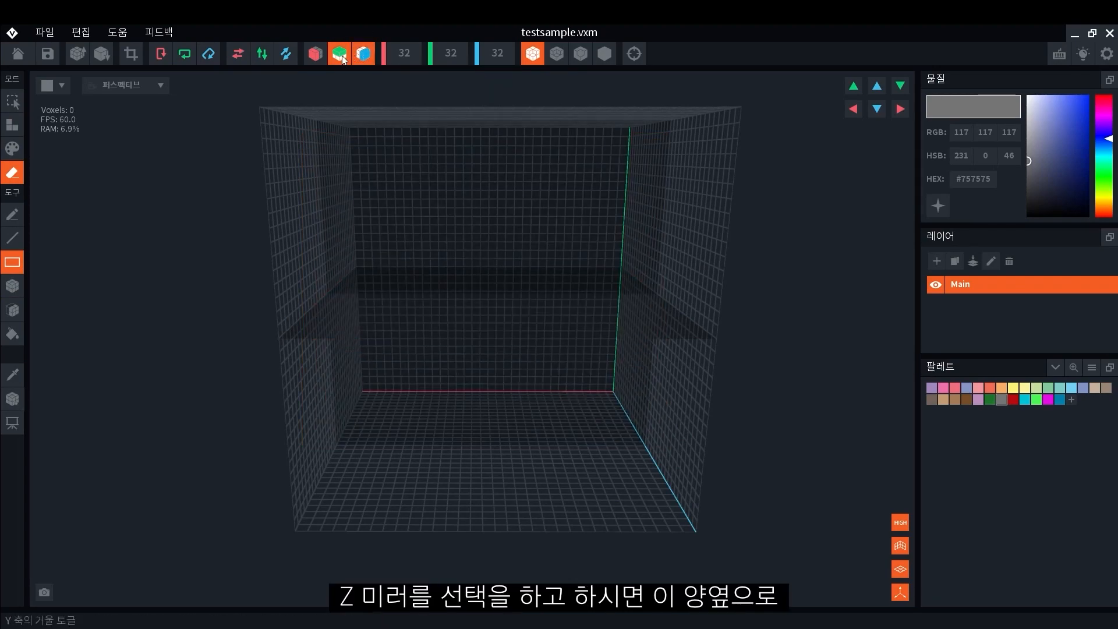
{"action": "right_click_drag", "start_coordinate": [429, 334], "coordinate": [284, 350]}
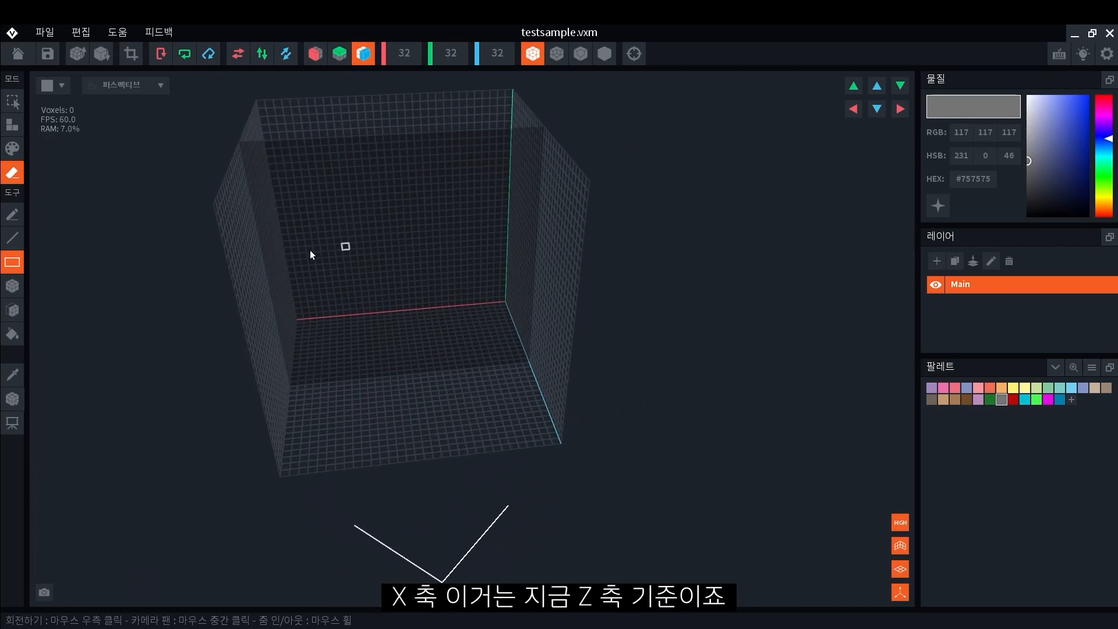
{"action": "left_click", "coordinate": [12, 125]}
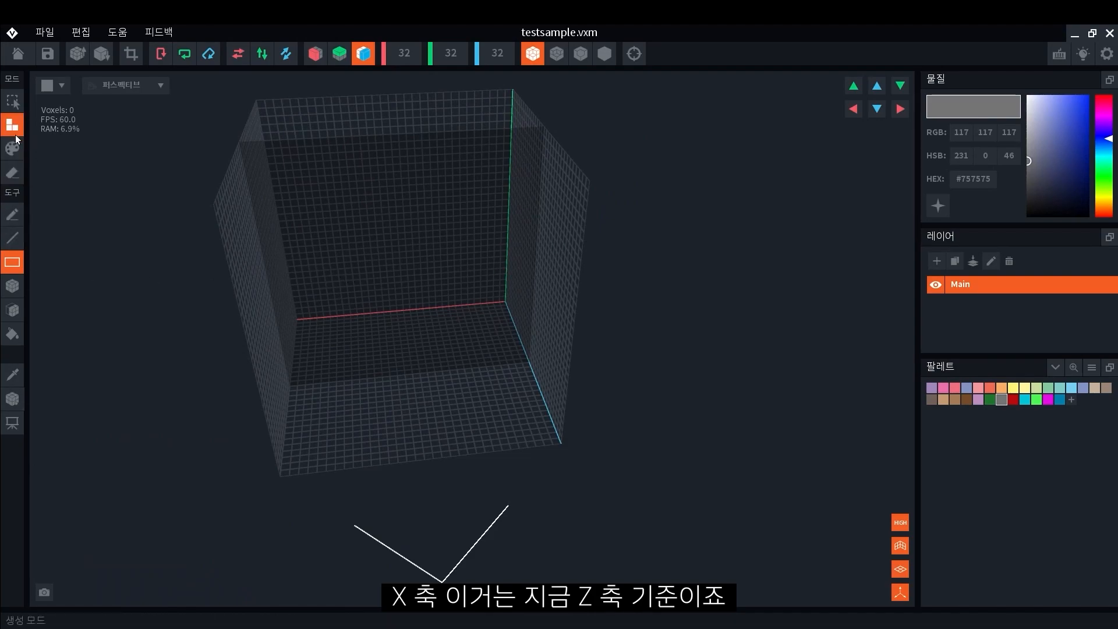
{"action": "left_click", "coordinate": [12, 285]}
{"action": "left_click_drag", "start_coordinate": [353, 178], "coordinate": [412, 232]}
{"action": "right_click_drag", "start_coordinate": [412, 232], "coordinate": [402, 159]}
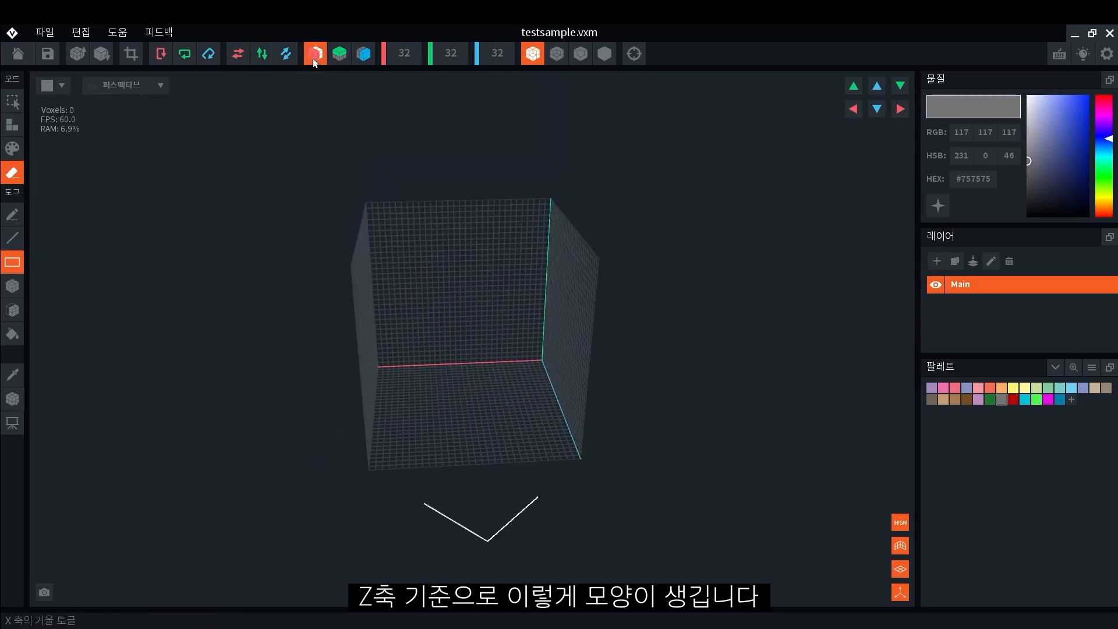
Combine X and Y mirroring and draw a stepped gray arm outward from the back wall's center, repeated in all four quadrants.
{"action": "left_click", "coordinate": [341, 55]}
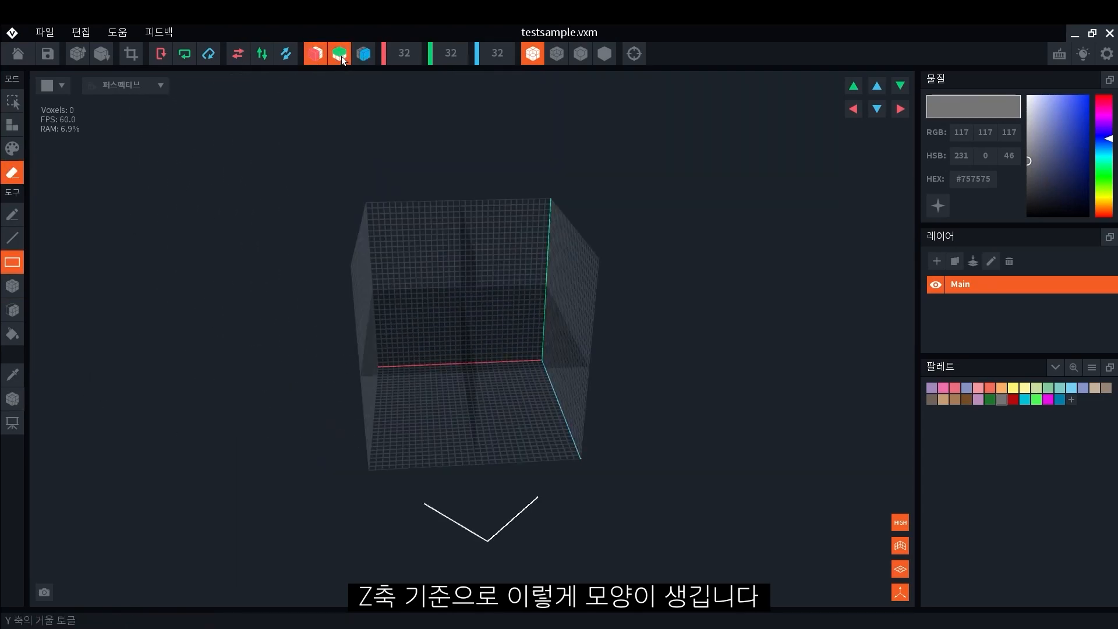
{"action": "left_click", "coordinate": [12, 124]}
{"action": "left_click", "coordinate": [12, 286]}
{"action": "scroll", "coordinate": [471, 345], "scroll_direction": "up", "scroll_amount": 5}
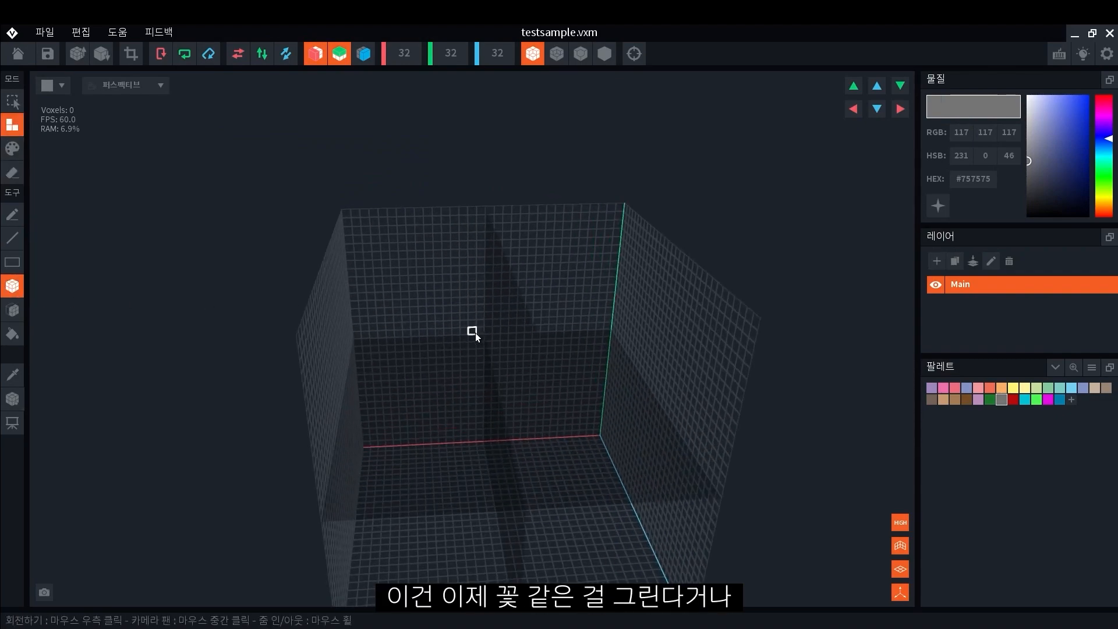
{"action": "left_click_drag", "start_coordinate": [470, 327], "coordinate": [425, 285]}
{"action": "middle_click_drag", "start_coordinate": [596, 365], "coordinate": [529, 302]}
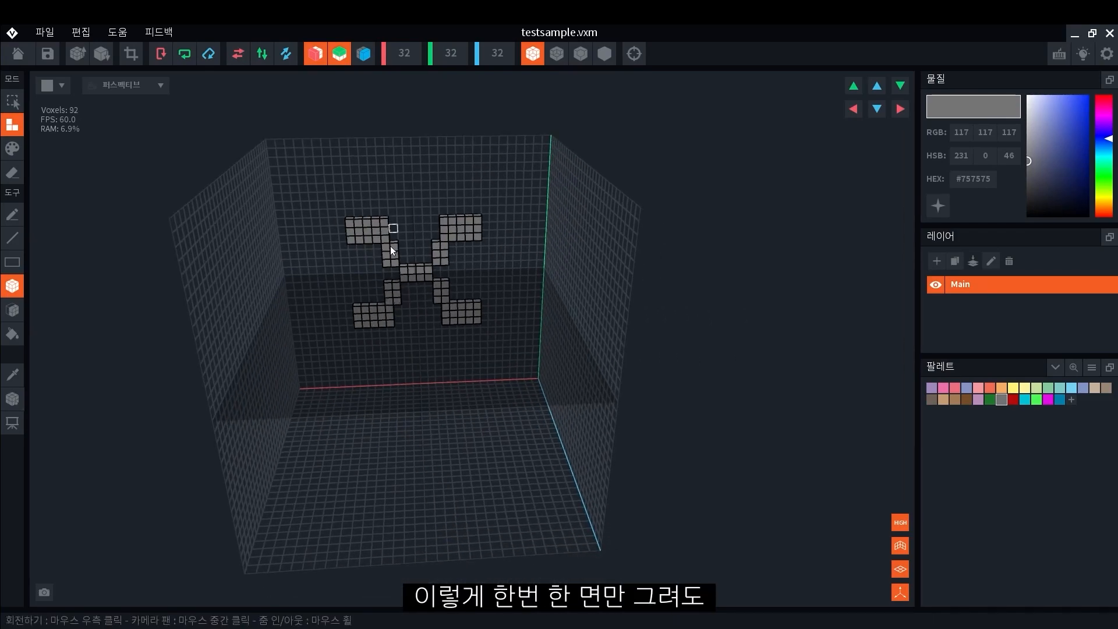
{"action": "right_click_drag", "start_coordinate": [456, 278], "coordinate": [445, 284]}
{"action": "scroll", "coordinate": [446, 283], "scroll_direction": "up", "scroll_amount": 3}
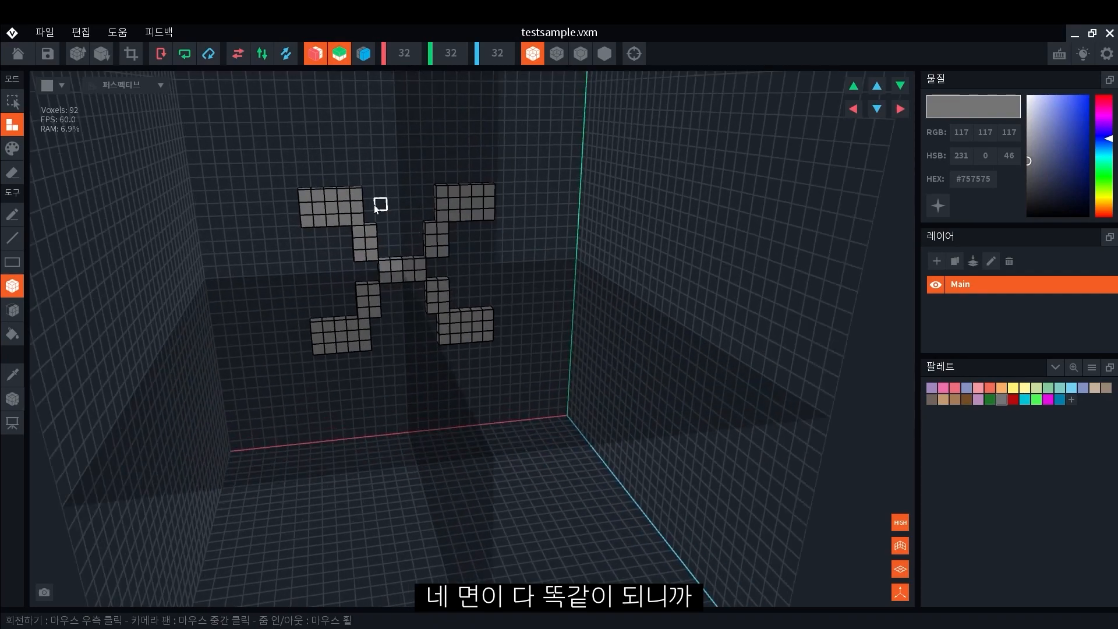
{"action": "right_click_drag", "start_coordinate": [382, 250], "coordinate": [447, 274]}
Add Z mirroring and extend the gray four-armed pattern on the back wall, duplicating the new voxels on the opposite side.
{"action": "left_click", "coordinate": [368, 55]}
{"action": "scroll", "coordinate": [528, 304], "scroll_direction": "down", "scroll_amount": 3}
{"action": "right_click_drag", "start_coordinate": [528, 304], "coordinate": [413, 244]}
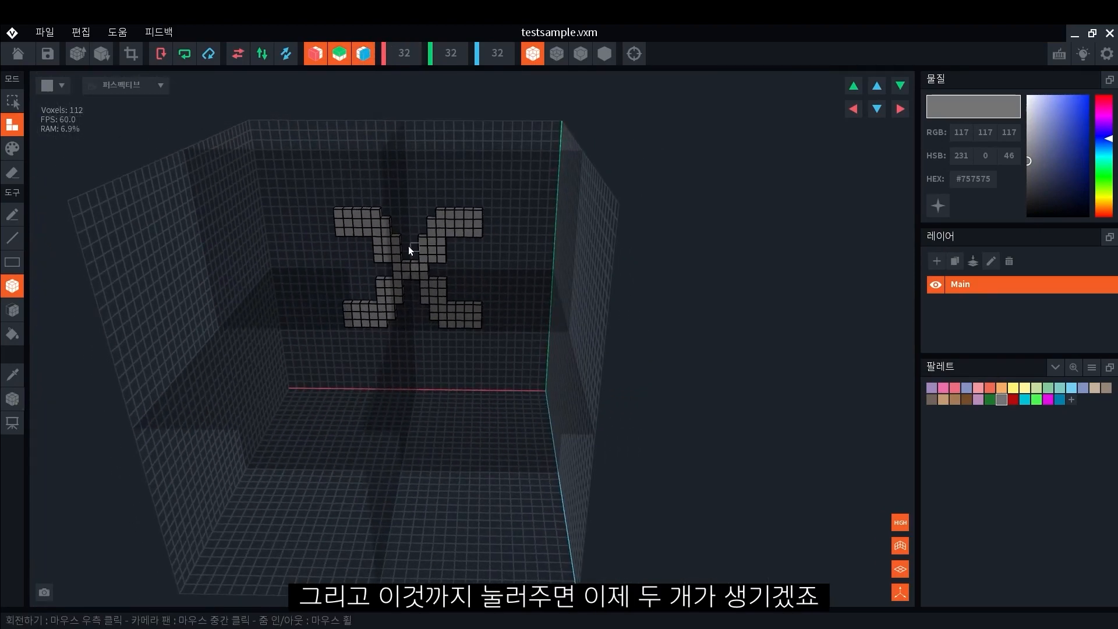
{"action": "left_click_drag", "start_coordinate": [361, 241], "coordinate": [336, 248]}
{"action": "mouse_move", "coordinate": [423, 204]}
{"action": "left_mouse_down"}
{"action": "mouse_move", "coordinate": [416, 217]}
{"action": "mouse_move", "coordinate": [425, 215]}
{"action": "left_mouse_up"}
{"action": "right_click_drag", "start_coordinate": [426, 215], "coordinate": [482, 215]}
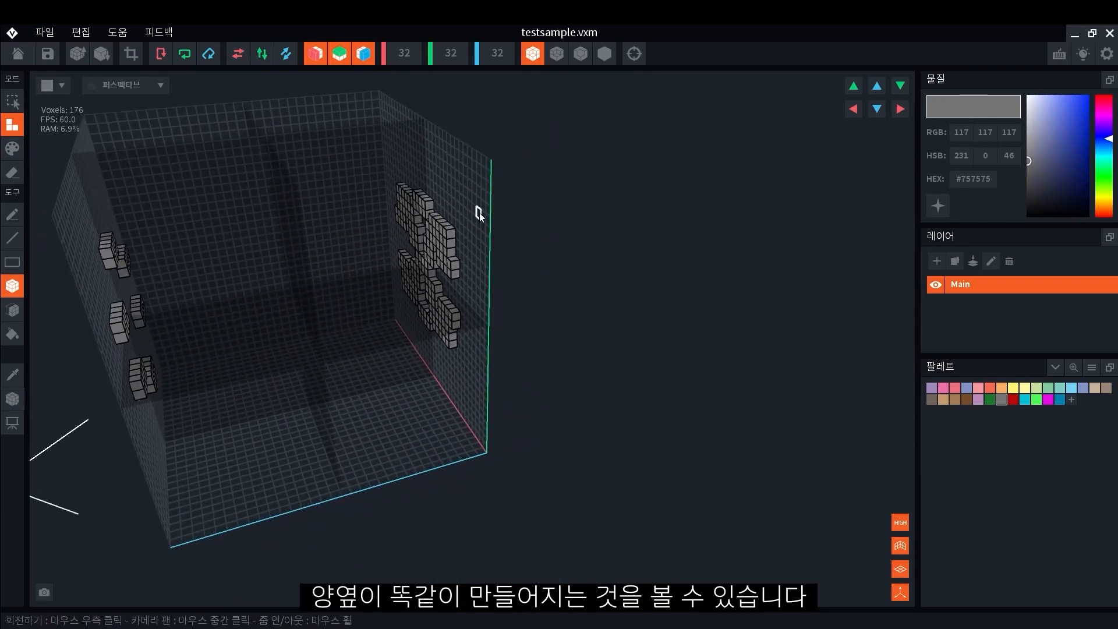
{"action": "right_click_drag", "start_coordinate": [413, 270], "coordinate": [489, 274]}
Turn off Z, Y and X mirroring and erase the gray test pattern.
{"action": "left_click", "coordinate": [368, 58]}
{"action": "left_click", "coordinate": [344, 58]}
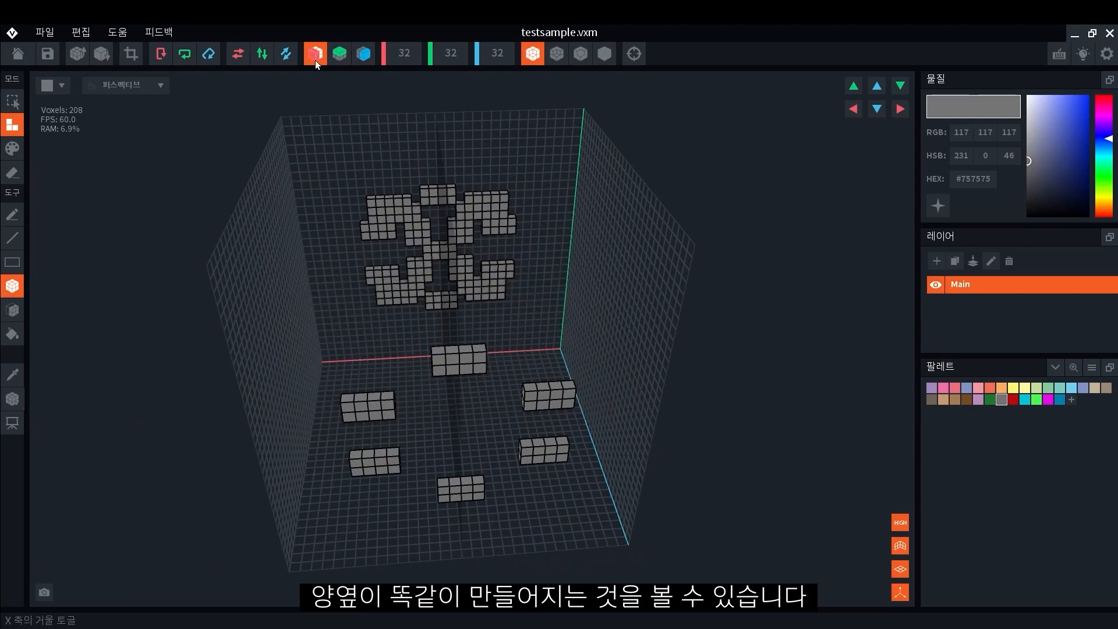
{"action": "left_click", "coordinate": [316, 60]}
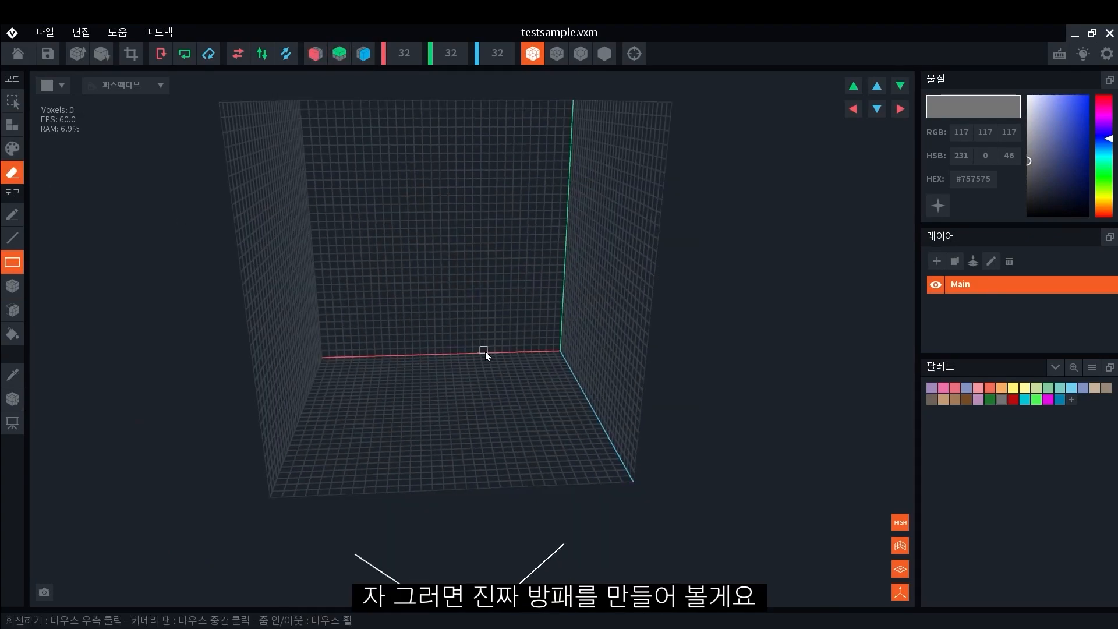
Activate Create mode and turn on X mirroring for drawing the shield.
{"action": "left_click", "coordinate": [12, 133]}
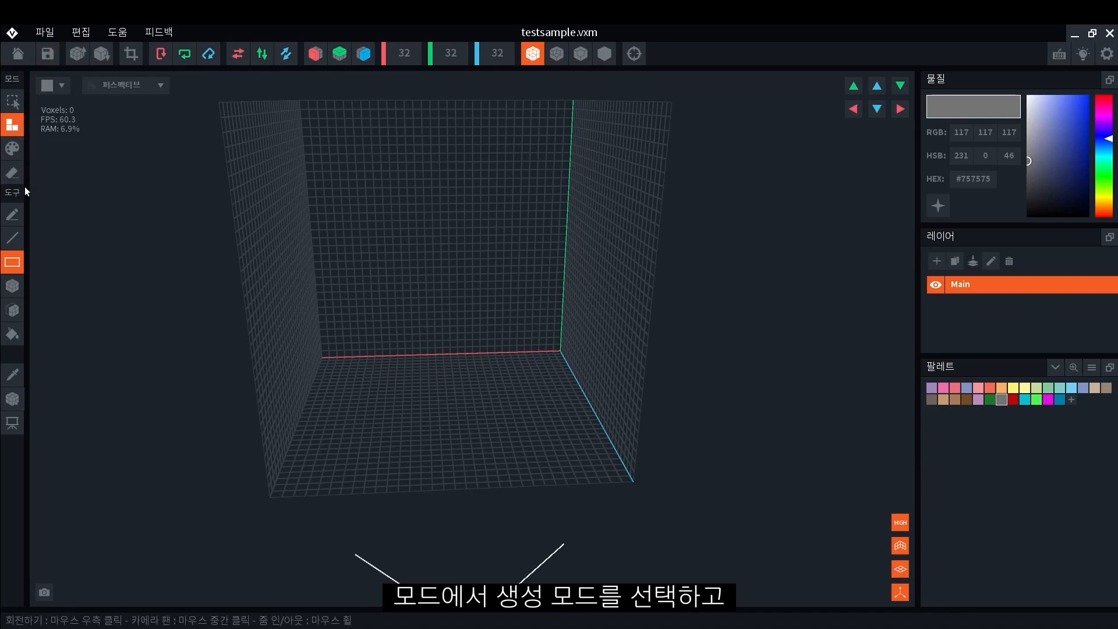
{"action": "left_click", "coordinate": [12, 286]}
{"action": "middle_click_drag", "start_coordinate": [306, 280], "coordinate": [344, 342]}
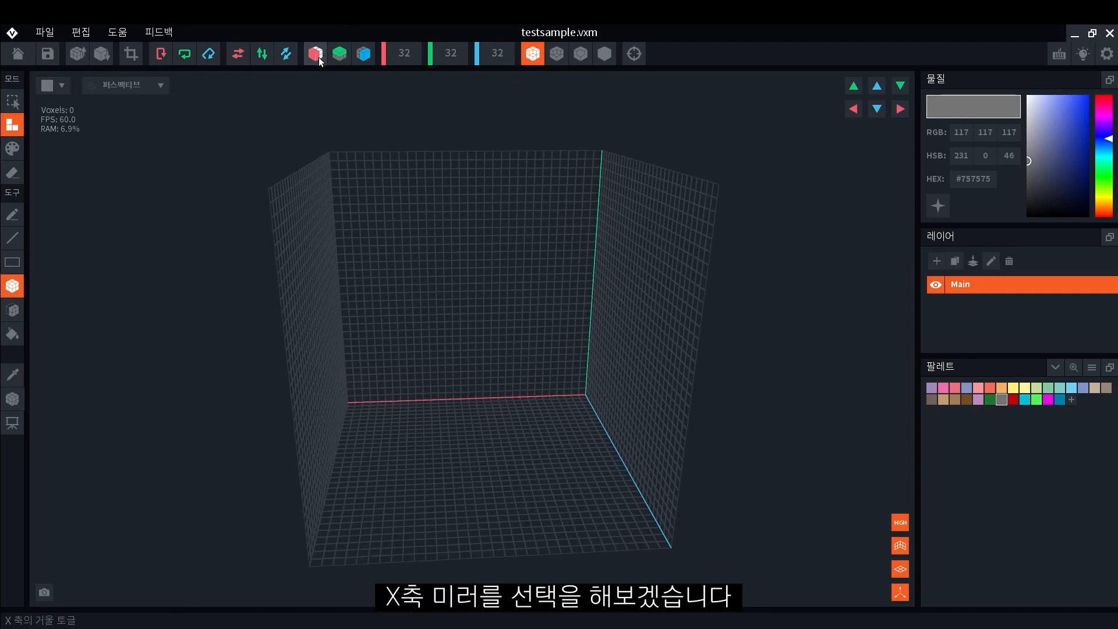
{"action": "left_click", "coordinate": [316, 54]}
{"action": "scroll", "coordinate": [457, 173], "scroll_direction": "up", "scroll_amount": 2}
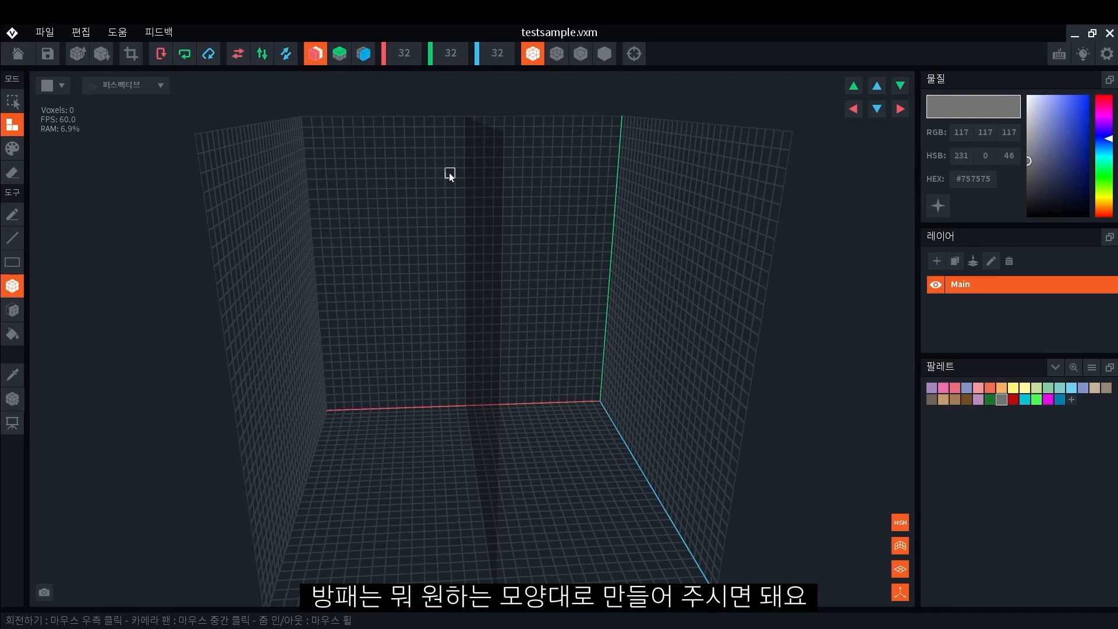
Draw the one-voxel-wide top edge and straight vertical sides of the gray shield outline on the back wall, mirrored across X.
{"action": "left_click", "coordinate": [463, 175]}
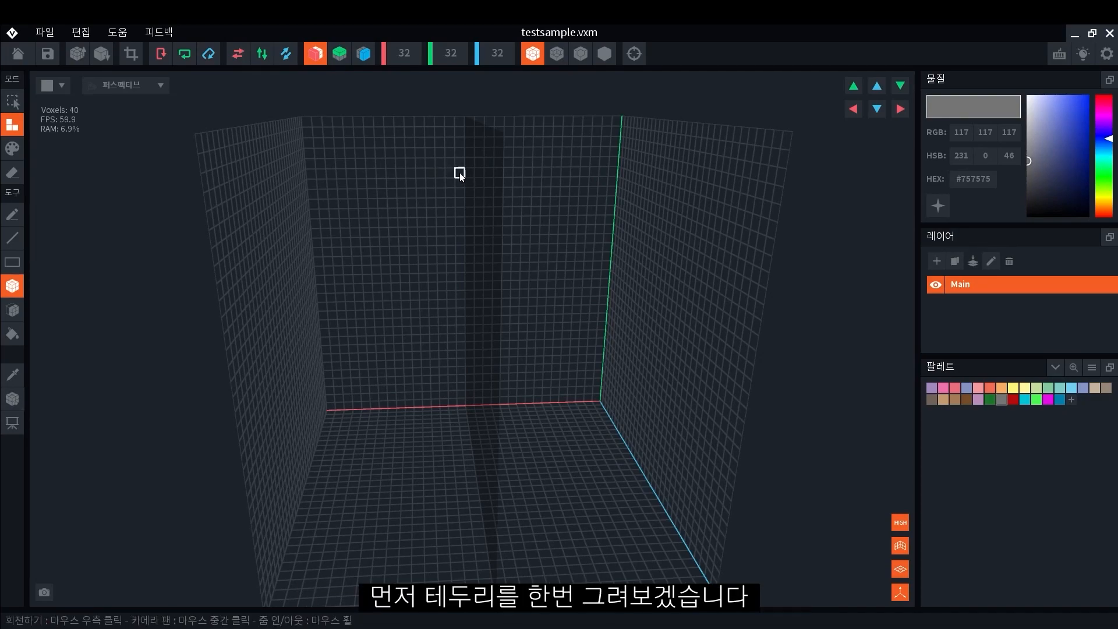
{"action": "left_click_drag", "start_coordinate": [461, 172], "coordinate": [357, 289]}
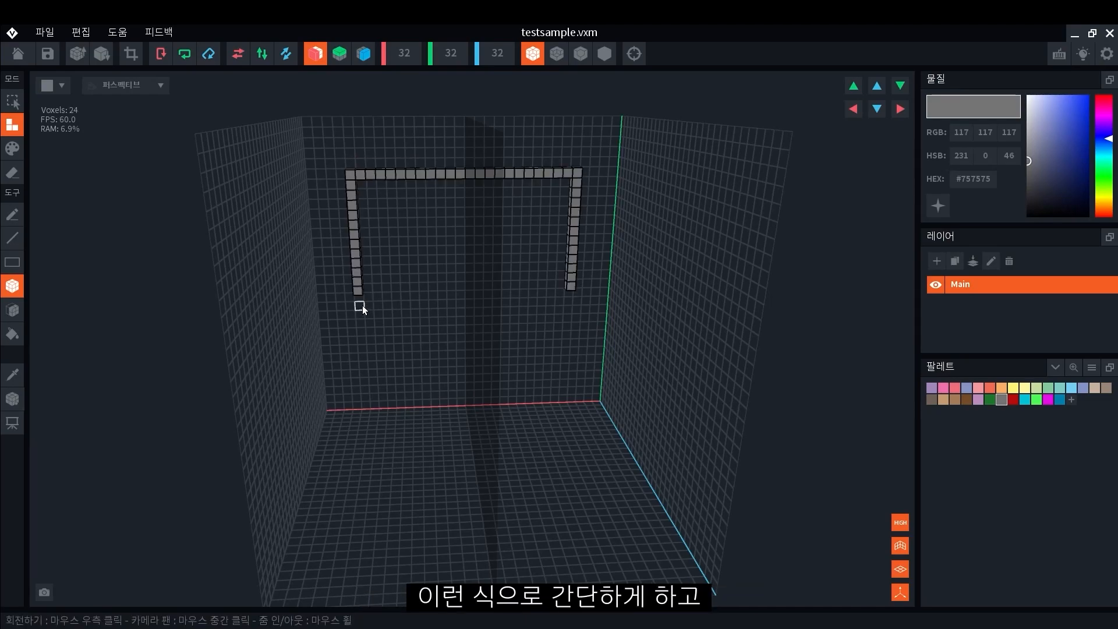
{"action": "left_click", "coordinate": [360, 299]}
{"action": "right_click_drag", "start_coordinate": [446, 341], "coordinate": [492, 313]}
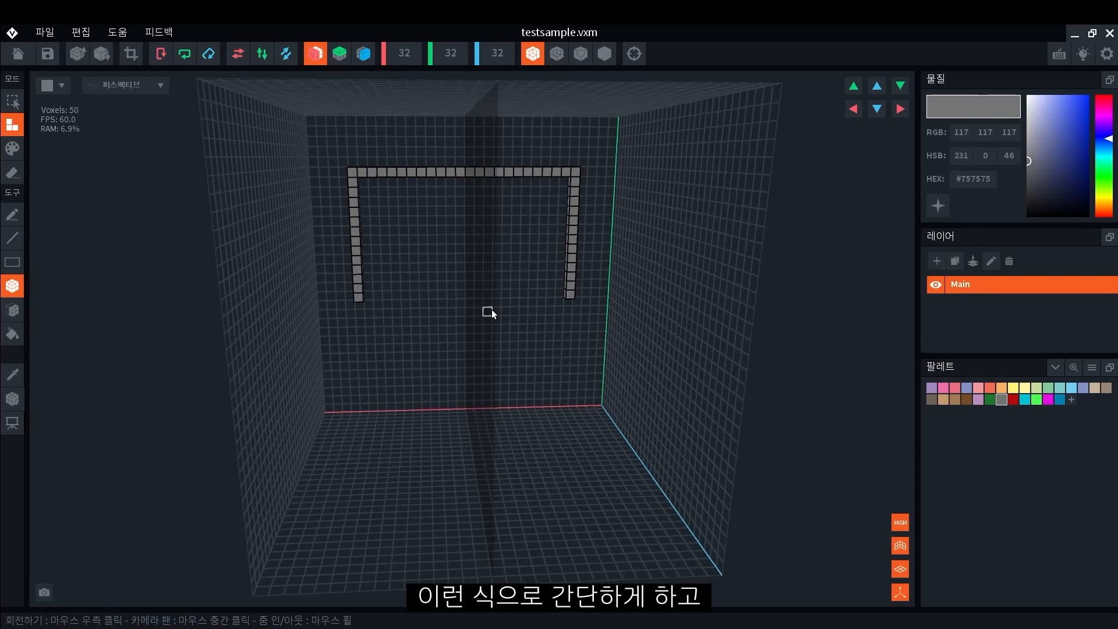
Close the shield outline with inward diagonal sides from the Line tool and a stepped bottom edge.
{"action": "left_click", "coordinate": [12, 239]}
{"action": "left_click_drag", "start_coordinate": [362, 309], "coordinate": [399, 376]}
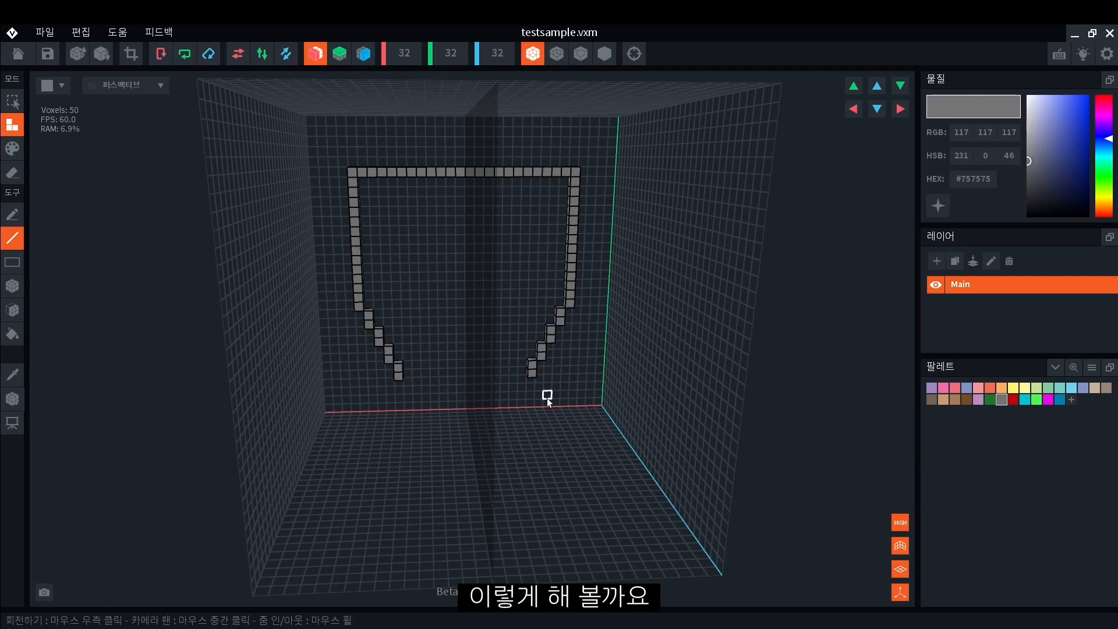
{"action": "left_click", "coordinate": [12, 286]}
{"action": "left_click_drag", "start_coordinate": [404, 384], "coordinate": [463, 397]}
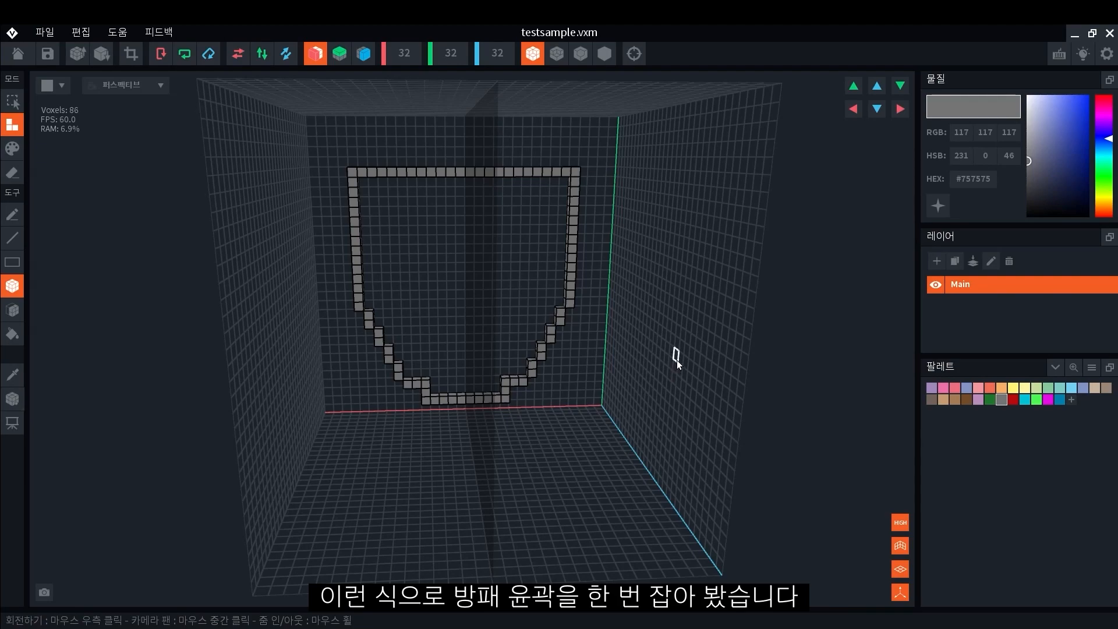
Thicken the gray shield outline inward to a border about three voxels wide along the top, sides and bottom.
{"action": "scroll", "coordinate": [676, 360], "scroll_direction": "up", "scroll_amount": 2}
{"action": "left_click_drag", "start_coordinate": [333, 148], "coordinate": [476, 158]}
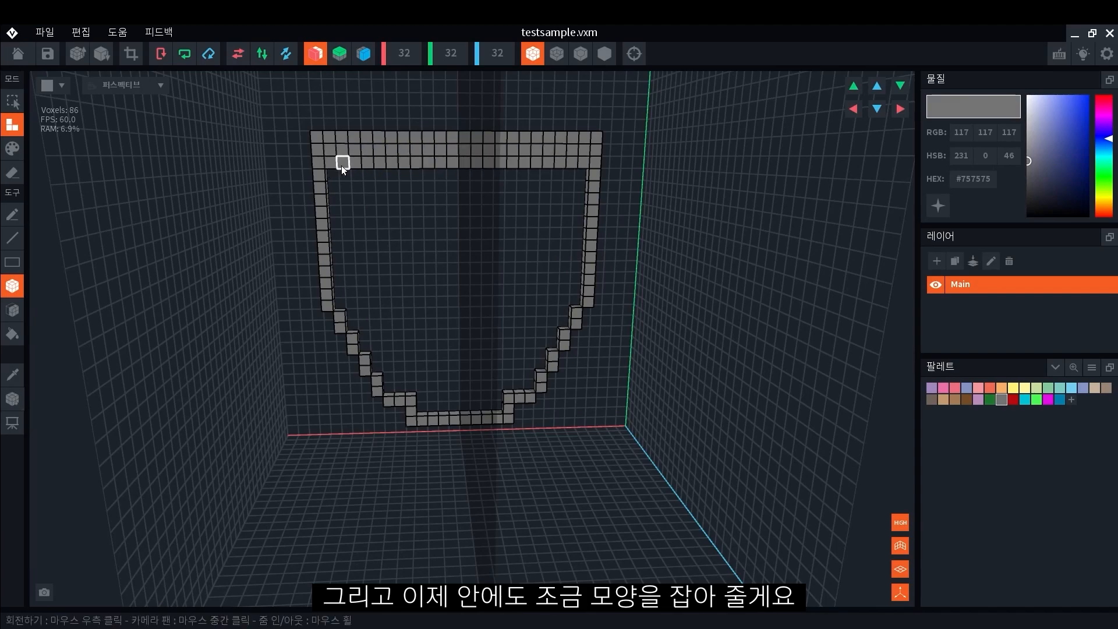
{"action": "left_click_drag", "start_coordinate": [344, 170], "coordinate": [384, 368]}
{"action": "left_click_drag", "start_coordinate": [383, 373], "coordinate": [410, 386]}
{"action": "right_click_drag", "start_coordinate": [410, 386], "coordinate": [432, 379]}
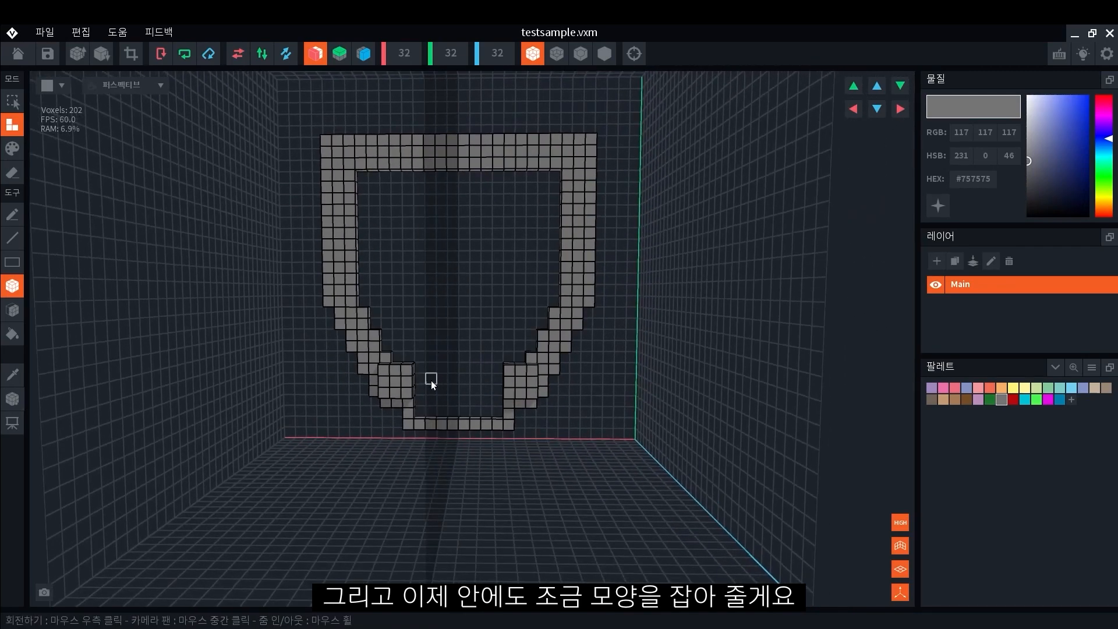
{"action": "left_click_drag", "start_coordinate": [387, 380], "coordinate": [484, 411]}
{"action": "right_click_drag", "start_coordinate": [484, 411], "coordinate": [417, 350]}
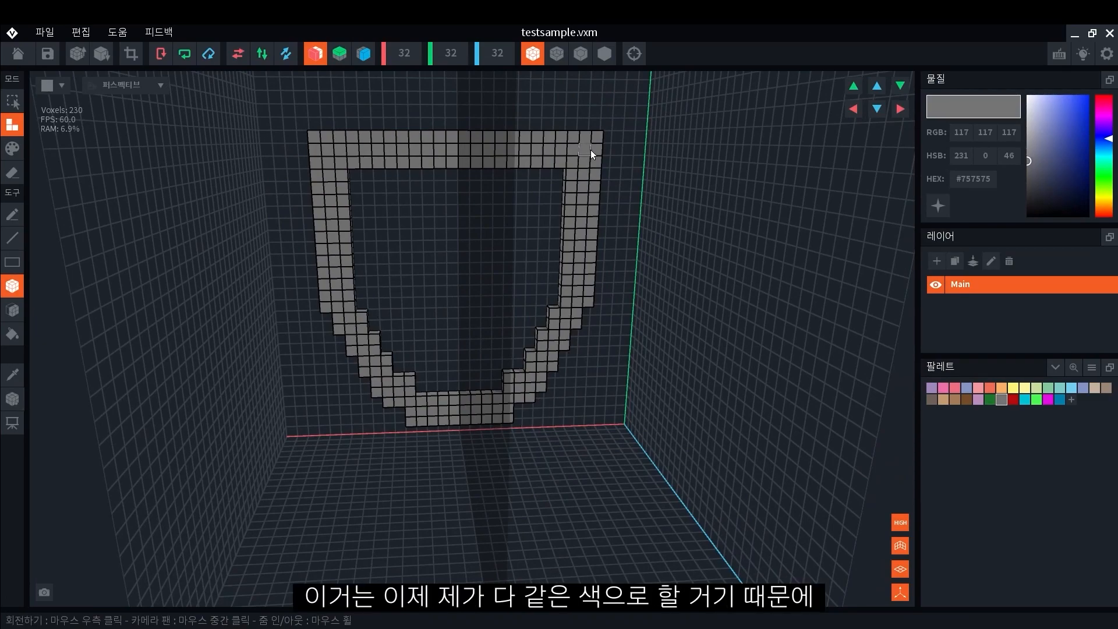
{"action": "right_click_drag", "start_coordinate": [366, 257], "coordinate": [570, 137]}
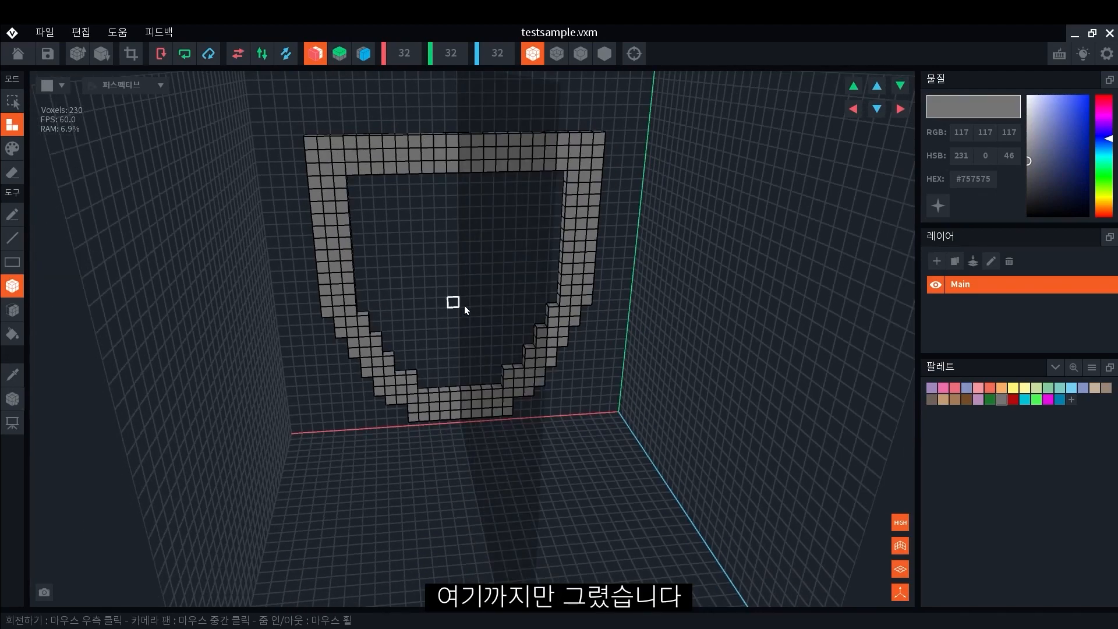
{"action": "right_click_drag", "start_coordinate": [449, 306], "coordinate": [448, 281]}
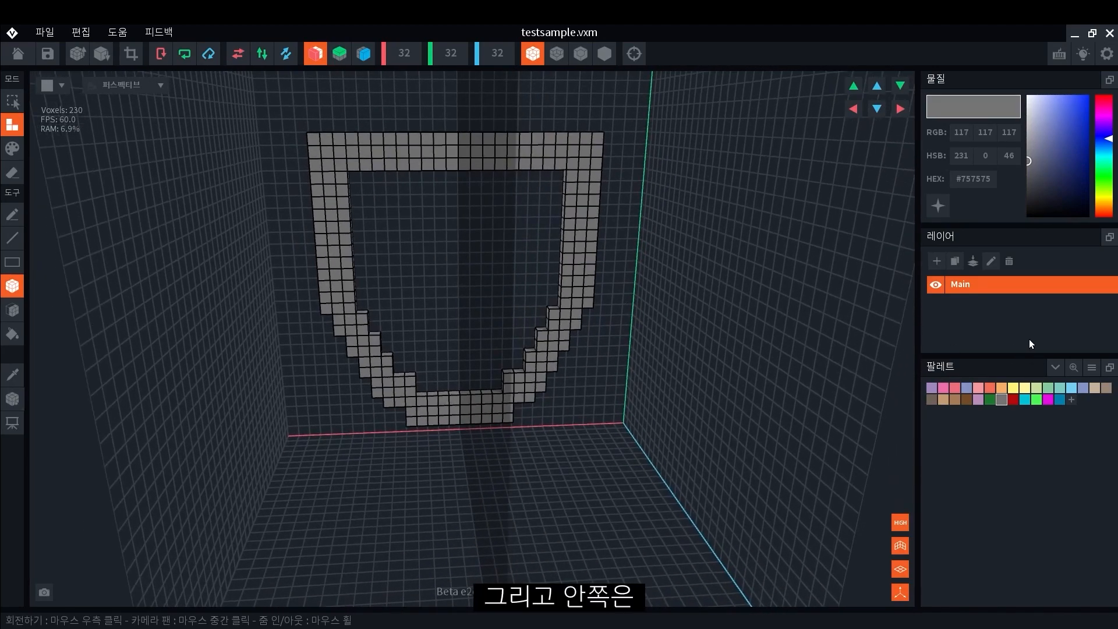
Select the teal palette color #7DCCC7 and activate the Face tool.
{"action": "left_click", "coordinate": [1060, 388]}
{"action": "key", "text": "f"}
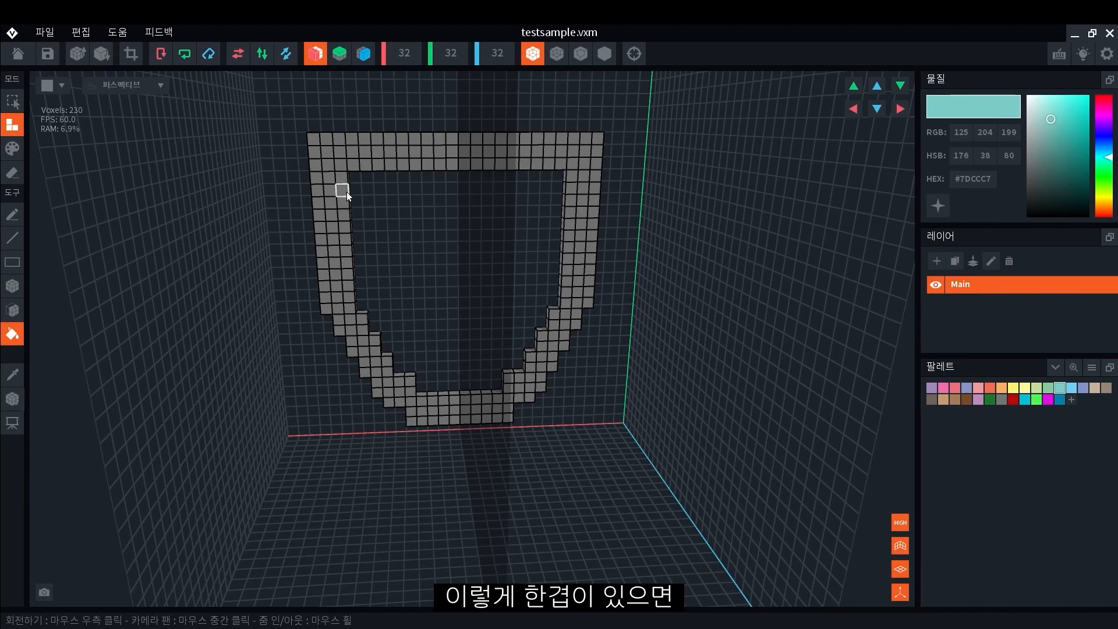
{"action": "left_click", "coordinate": [12, 310]}
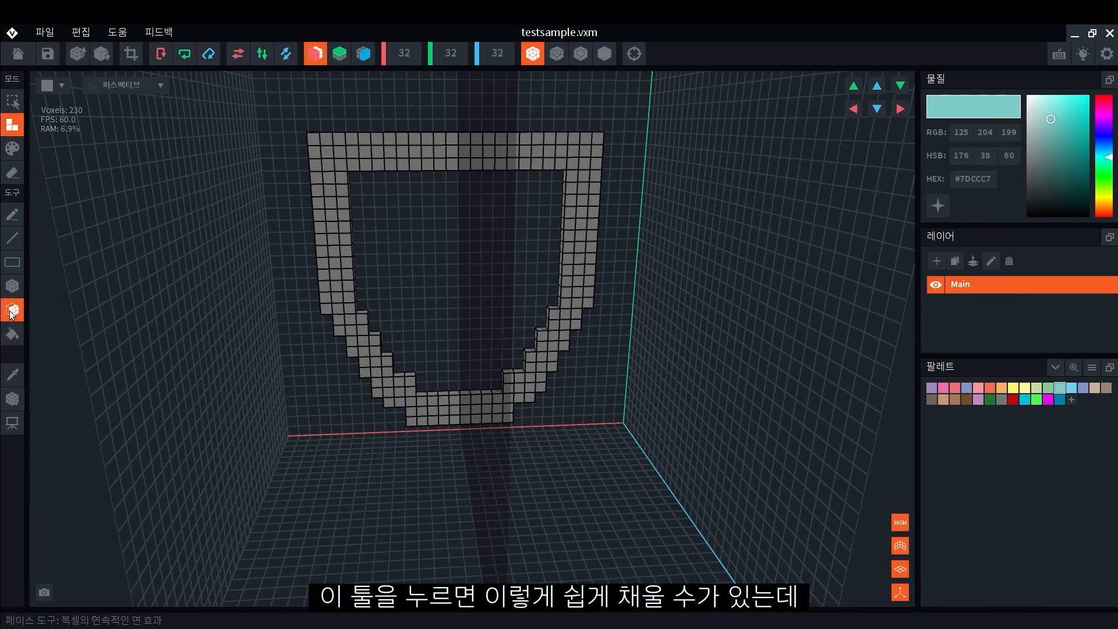
Add a teal layer over the whole front of the shield border with the Face tool, and undo it.
{"action": "left_click", "coordinate": [486, 138]}
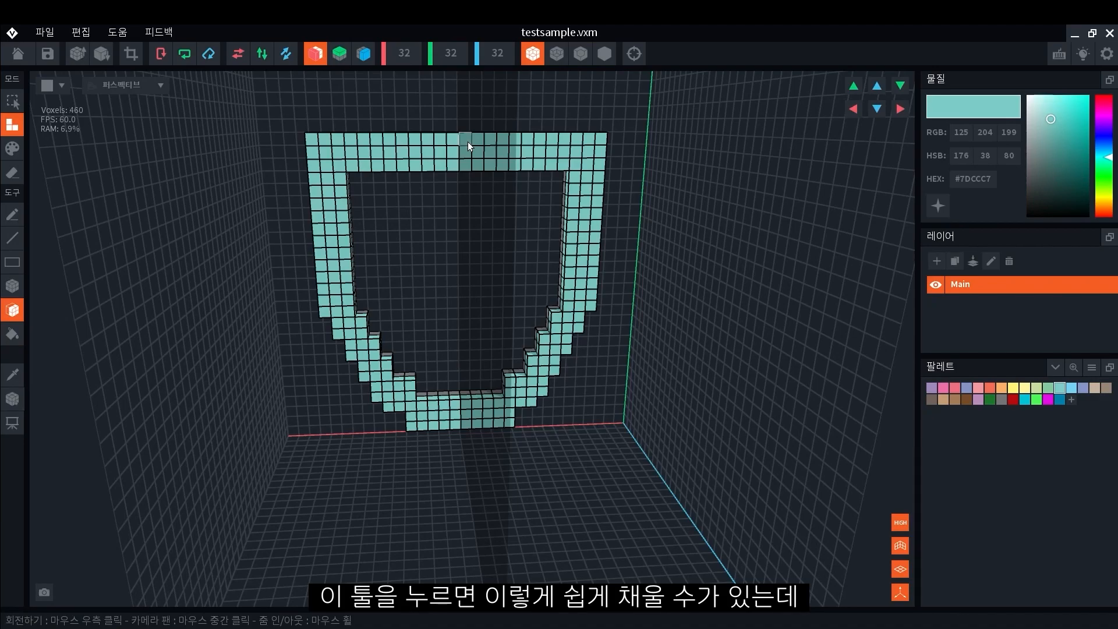
{"action": "left_click", "coordinate": [467, 142]}
{"action": "key", "text": "ctrl+z"}
Fill the upper rectangular part of the shield's interior with teal, row by row down from the top border, using the Face tool.
{"action": "middle_click_drag", "start_coordinate": [428, 226], "coordinate": [441, 283]}
{"action": "scroll", "coordinate": [442, 283], "scroll_direction": "up", "scroll_amount": 1}
{"action": "right_click_drag", "start_coordinate": [478, 362], "coordinate": [420, 242]}
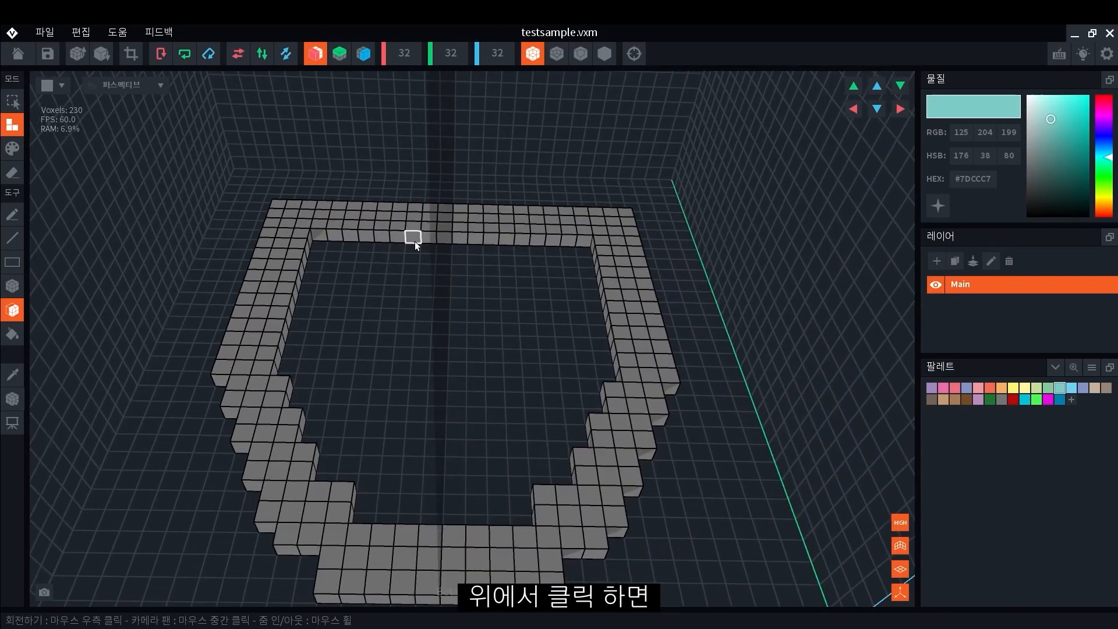
{"action": "left_click", "coordinate": [415, 241]}
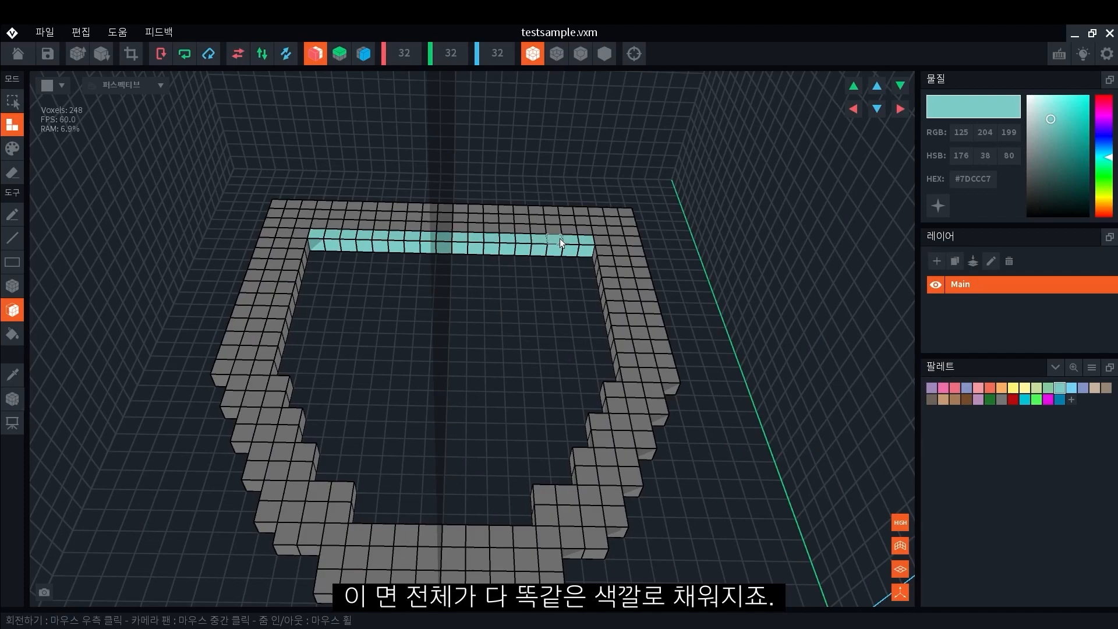
{"action": "left_click", "coordinate": [459, 251]}
{"action": "left_click", "coordinate": [459, 260]}
{"action": "left_click", "coordinate": [462, 271]}
{"action": "left_click", "coordinate": [470, 290]}
{"action": "left_click", "coordinate": [475, 299]}
{"action": "left_click", "coordinate": [483, 315]}
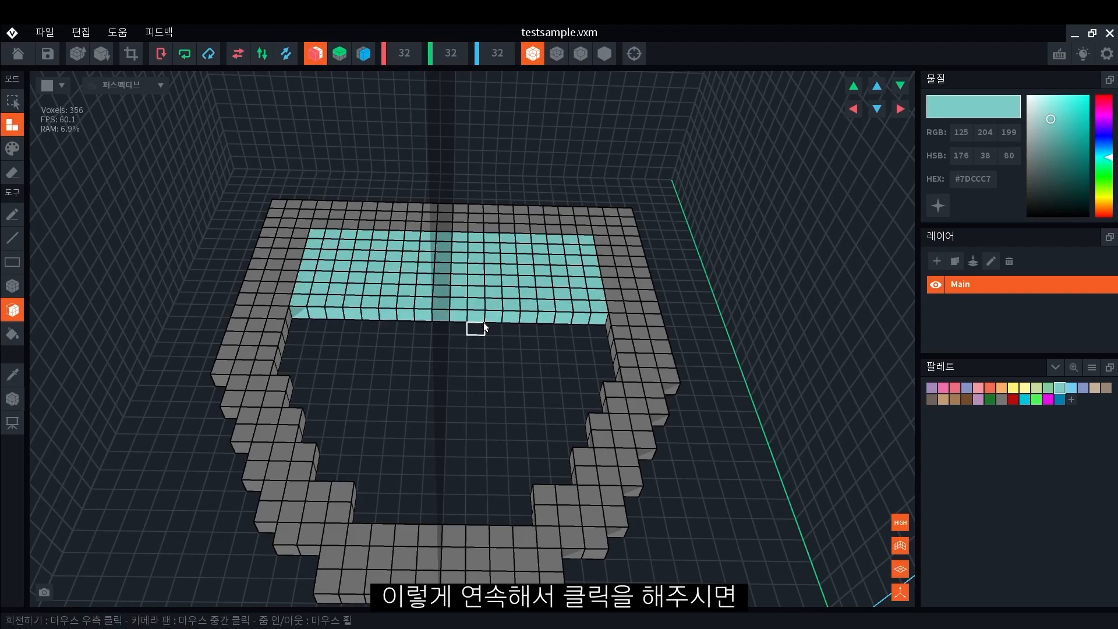
{"action": "left_click", "coordinate": [475, 337]}
{"action": "left_click", "coordinate": [474, 345]}
{"action": "left_click", "coordinate": [471, 348]}
{"action": "left_click", "coordinate": [465, 358]}
{"action": "left_click", "coordinate": [463, 366]}
{"action": "left_click", "coordinate": [481, 372]}
Fill the remaining tapered lower interior of the shield with teal blocks using the Box tool.
{"action": "right_click_drag", "start_coordinate": [439, 356], "coordinate": [470, 336]}
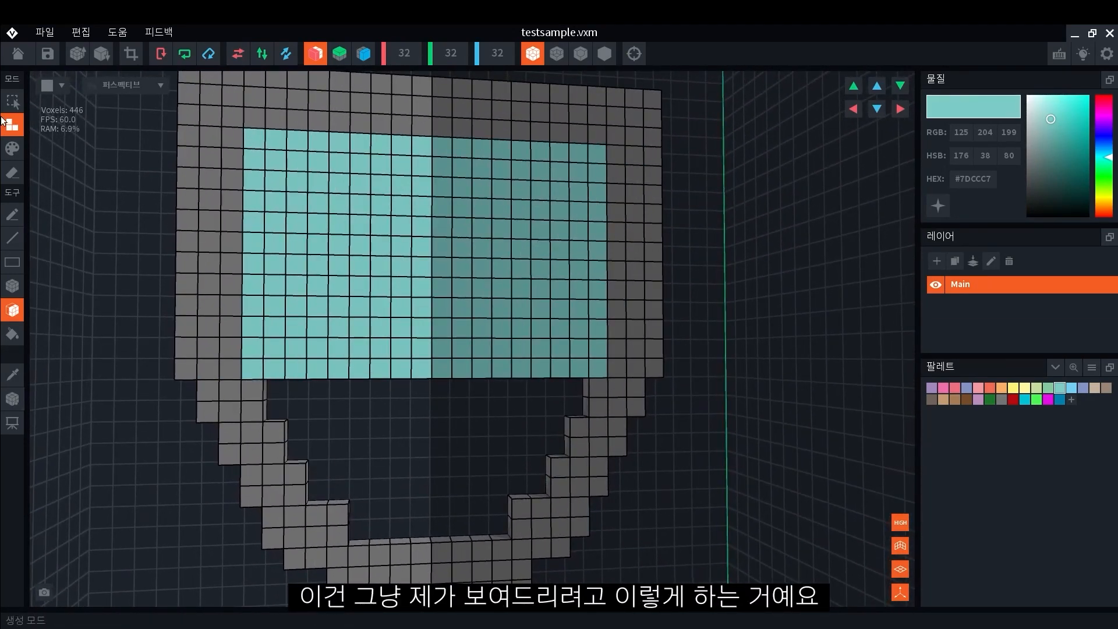
{"action": "left_click", "coordinate": [11, 286]}
{"action": "left_click_drag", "start_coordinate": [284, 394], "coordinate": [477, 413]}
{"action": "left_click_drag", "start_coordinate": [301, 434], "coordinate": [413, 453]}
{"action": "left_click_drag", "start_coordinate": [317, 475], "coordinate": [431, 484]}
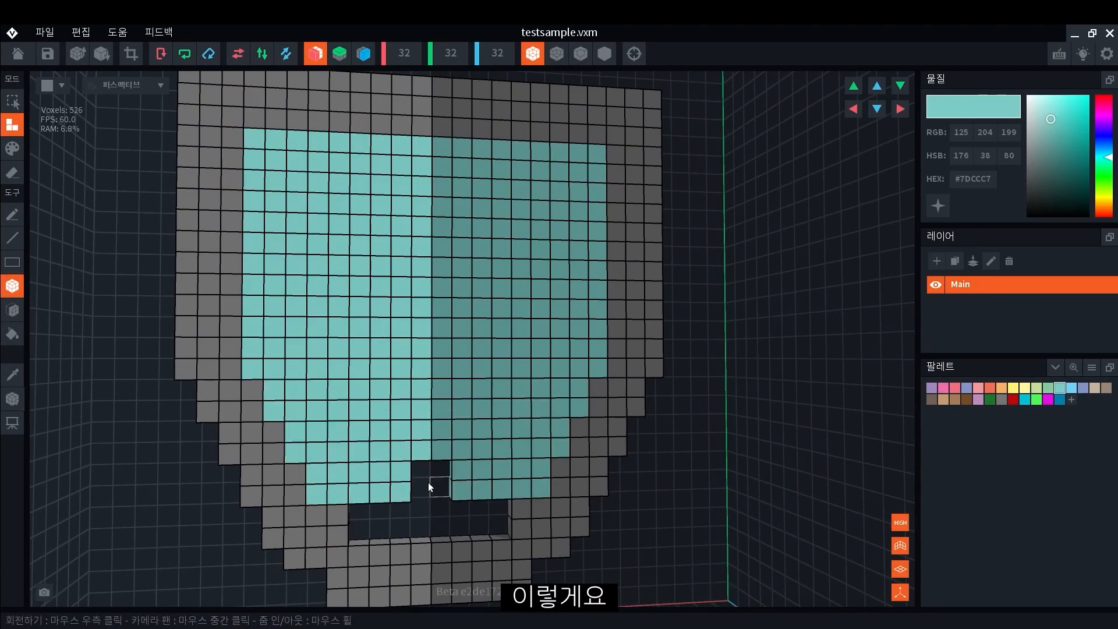
{"action": "left_click_drag", "start_coordinate": [365, 518], "coordinate": [476, 536]}
{"action": "scroll", "coordinate": [486, 325], "scroll_direction": "down", "scroll_amount": 3}
{"action": "right_click_drag", "start_coordinate": [487, 324], "coordinate": [487, 324]}
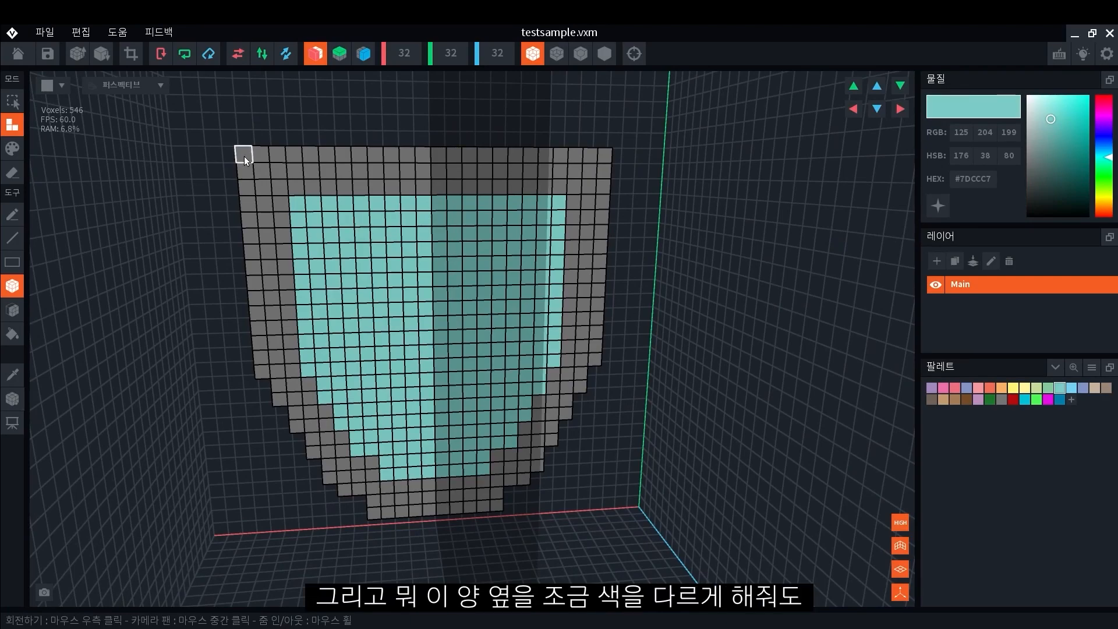
{"action": "right_click_drag", "start_coordinate": [542, 226], "coordinate": [542, 226]}
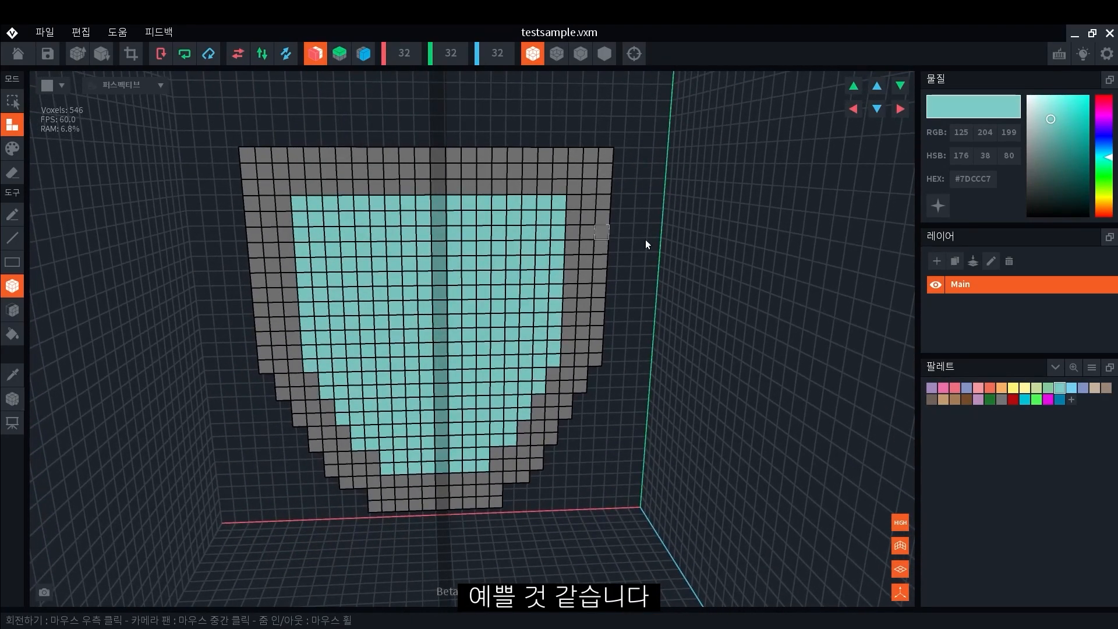
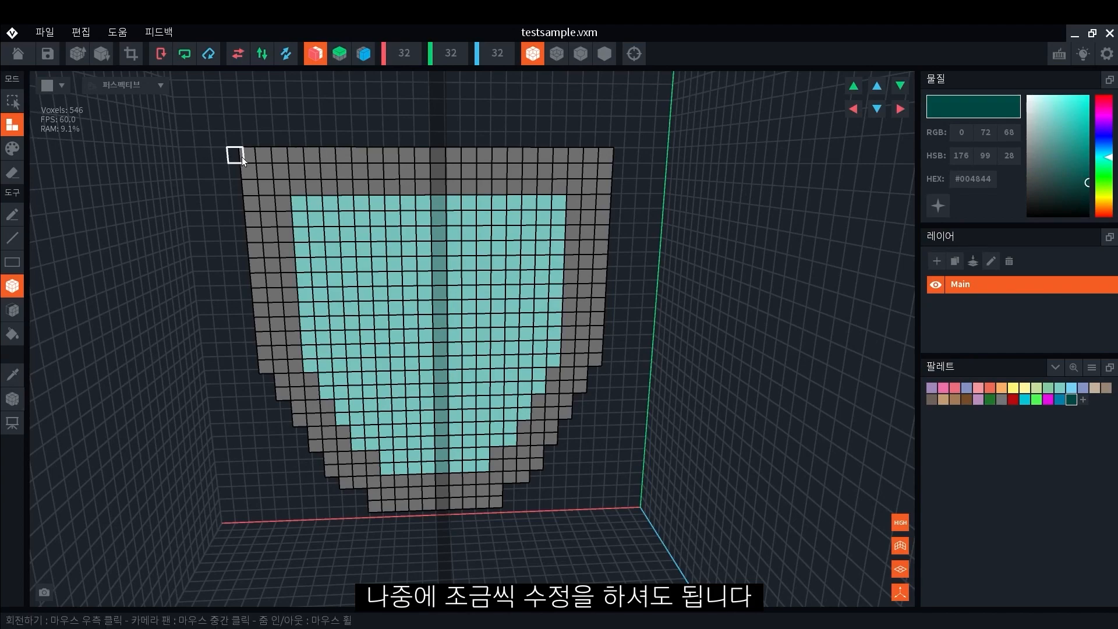
Add raised dark teal #004844 blocks on the border with the Box tool: 2×2 at the upper corners and 6×2 at the bottom center.
{"action": "right_click_drag", "start_coordinate": [353, 167], "coordinate": [356, 175]}
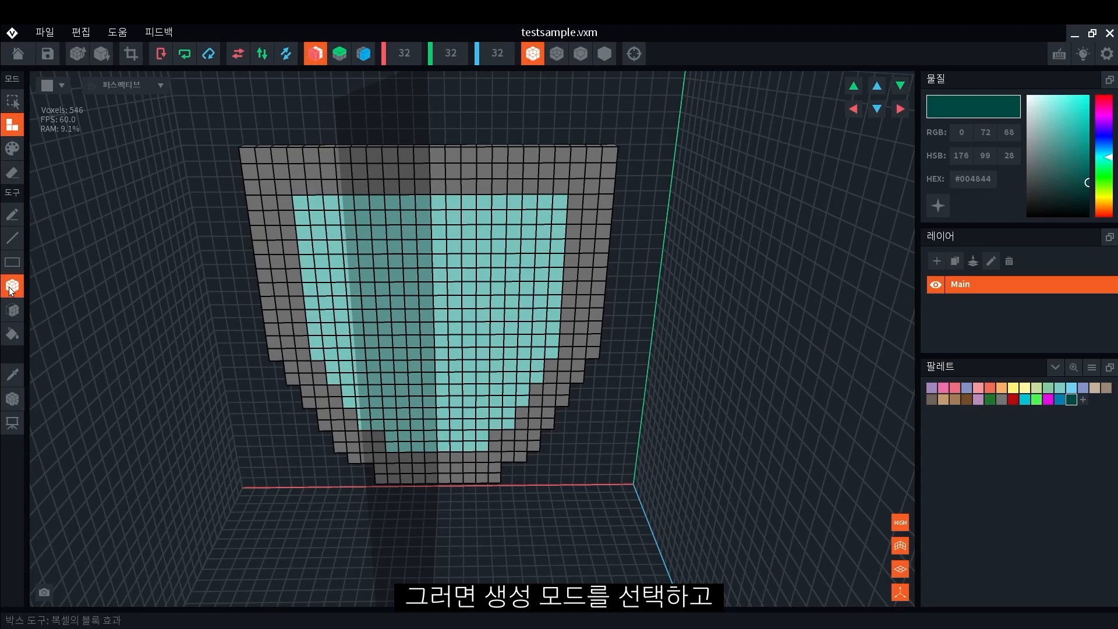
{"action": "right_click_drag", "start_coordinate": [315, 172], "coordinate": [305, 147]}
{"action": "left_click_drag", "start_coordinate": [258, 170], "coordinate": [280, 188]}
{"action": "right_click_drag", "start_coordinate": [281, 189], "coordinate": [330, 152]}
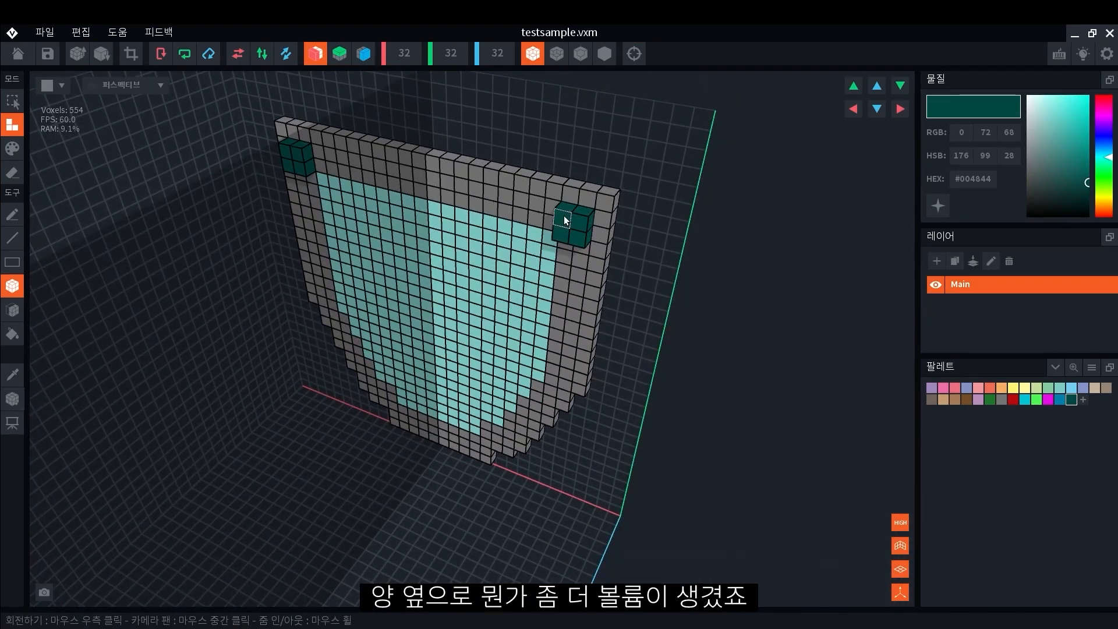
{"action": "right_click_drag", "start_coordinate": [260, 187], "coordinate": [424, 239]}
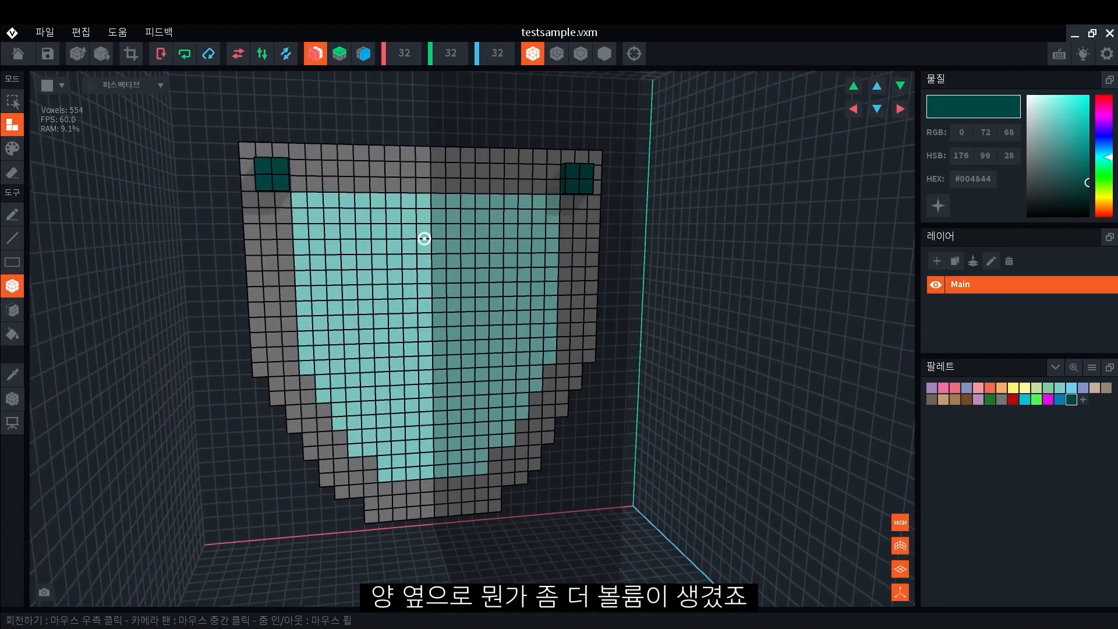
{"action": "middle_click_drag", "start_coordinate": [505, 398], "coordinate": [443, 324]}
{"action": "left_click_drag", "start_coordinate": [340, 430], "coordinate": [386, 435]}
{"action": "right_click_drag", "start_coordinate": [385, 435], "coordinate": [397, 312]}
{"action": "scroll", "coordinate": [397, 312], "scroll_direction": "up", "scroll_amount": 1}
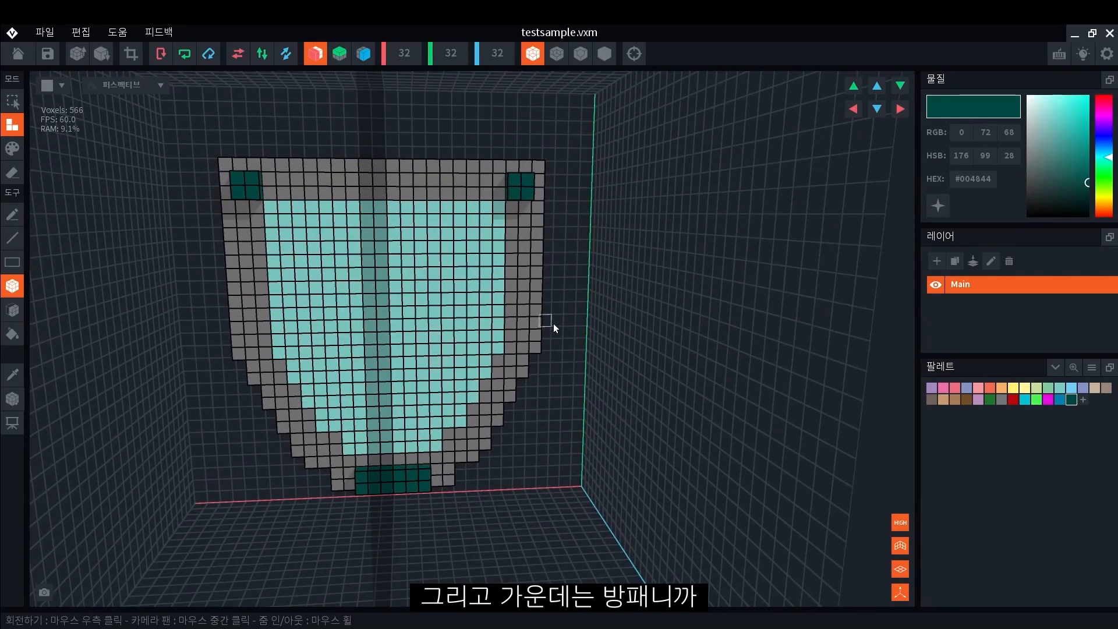
Build a raised red #B70B0B cross on the teal interior, with a 12×3 horizontal bar and a 4-voxel-wide vertical bar.
{"action": "left_click", "coordinate": [1013, 400]}
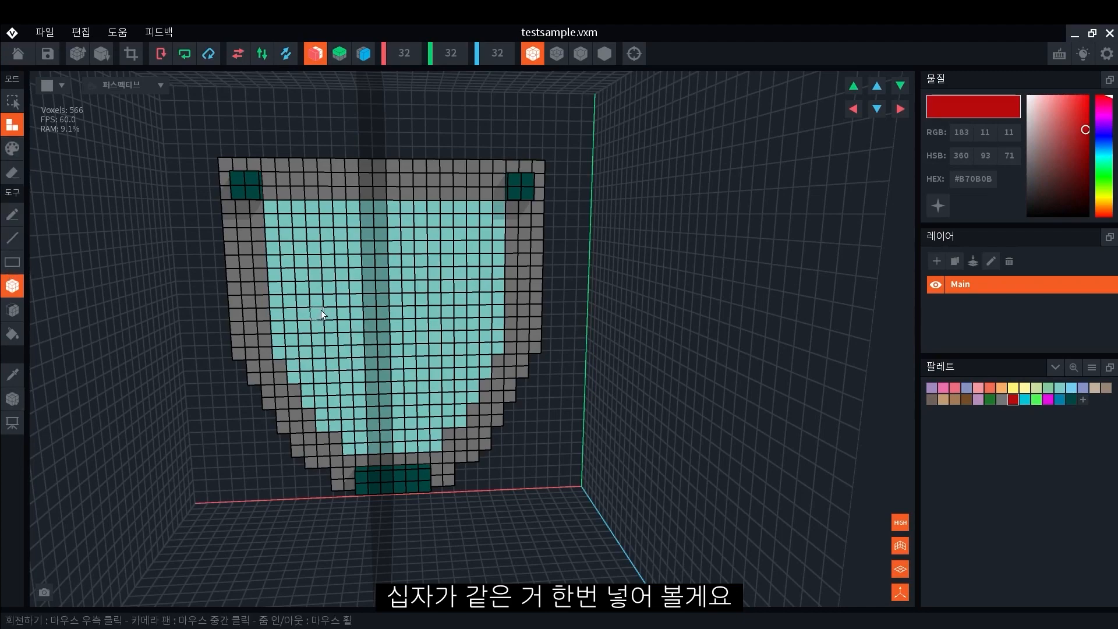
{"action": "left_click_drag", "start_coordinate": [318, 289], "coordinate": [460, 314]}
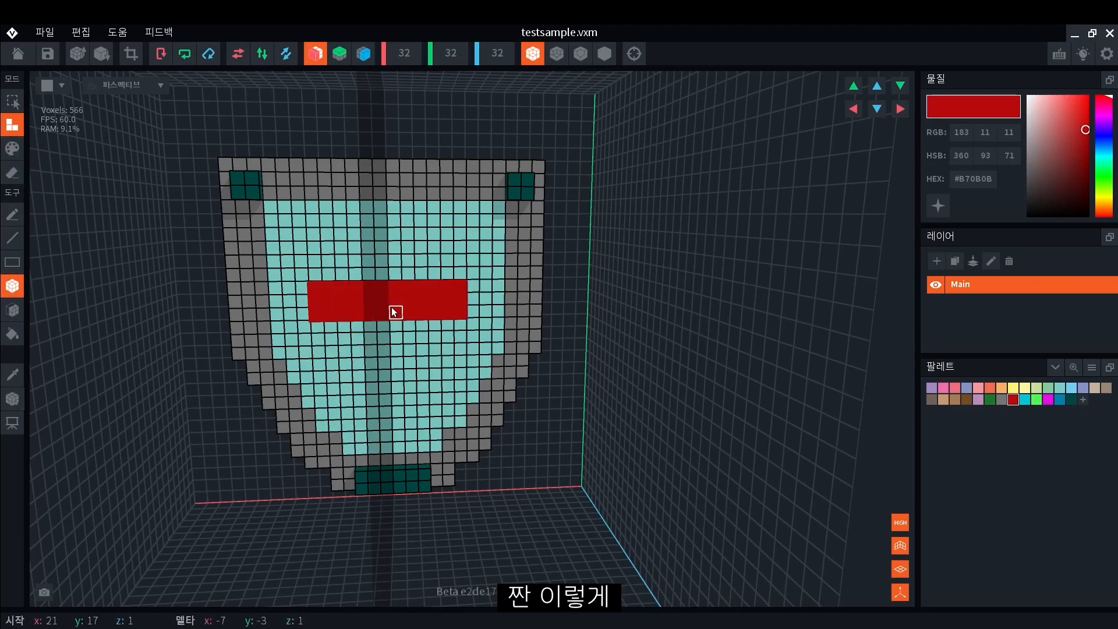
{"action": "left_click_drag", "start_coordinate": [370, 226], "coordinate": [391, 278]}
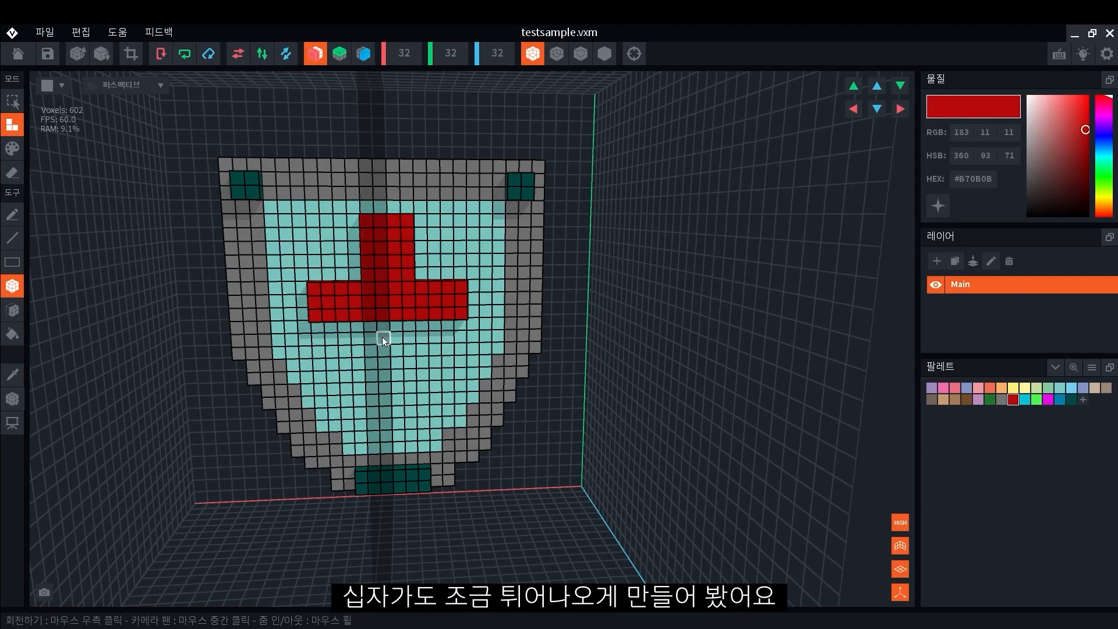
{"action": "left_click_drag", "start_coordinate": [374, 328], "coordinate": [382, 426]}
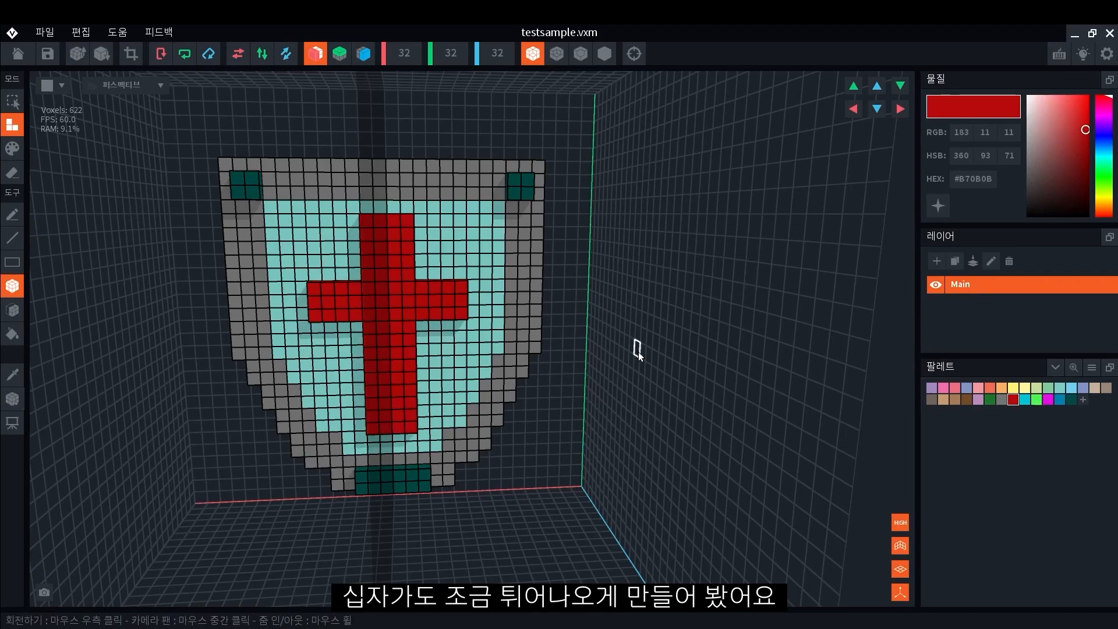
{"action": "right_click_drag", "start_coordinate": [398, 351], "coordinate": [435, 397]}
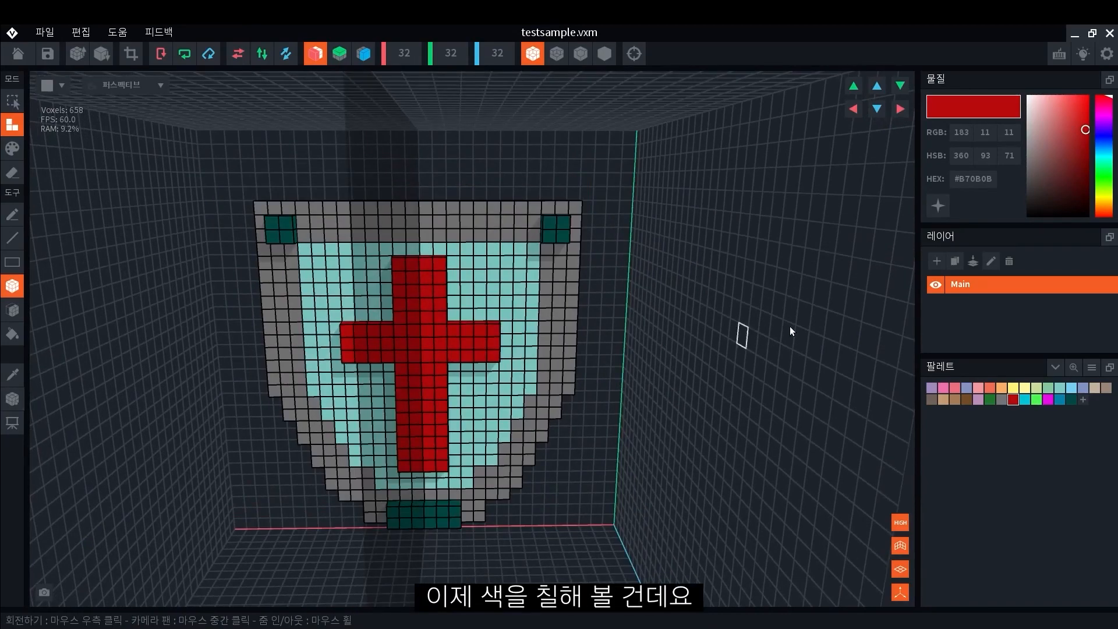
Add dark gray #3A3A3A to the palette and paint the shield's outer border with it in Paint mode, starting along the top edge.
{"action": "left_click", "coordinate": [1083, 399]}
{"action": "left_click", "coordinate": [1028, 189]}
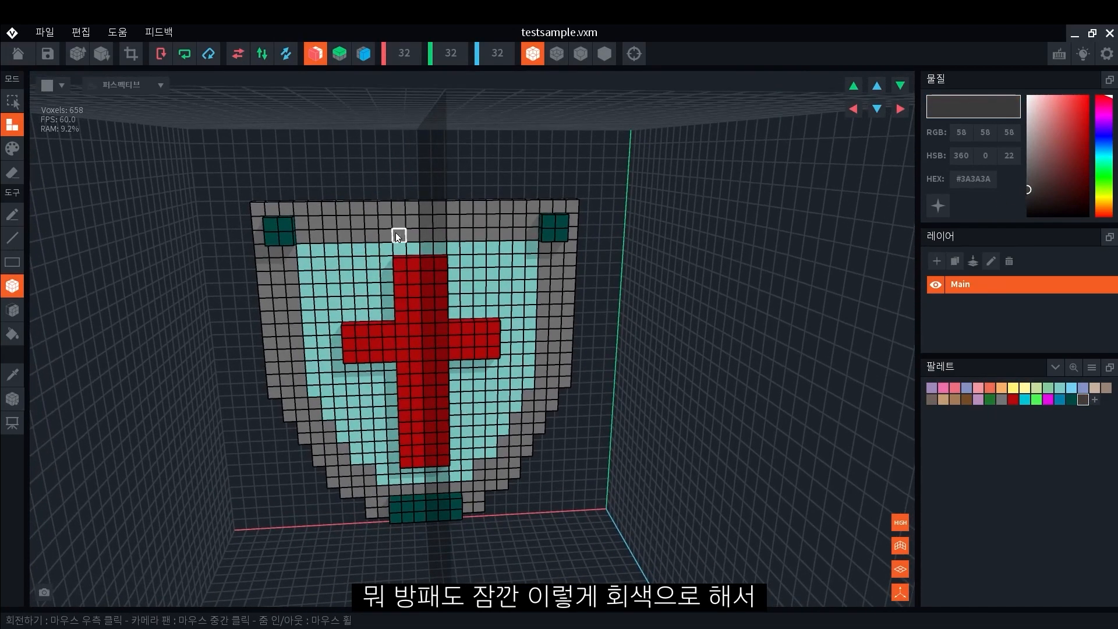
{"action": "left_click", "coordinate": [11, 150]}
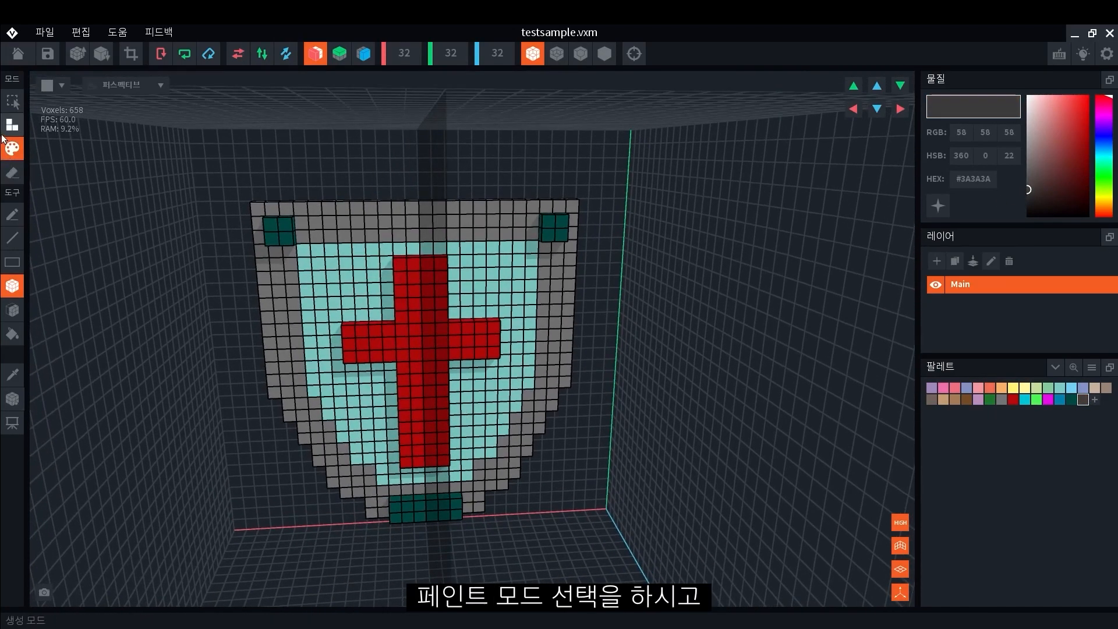
{"action": "left_click_drag", "start_coordinate": [260, 211], "coordinate": [507, 210]}
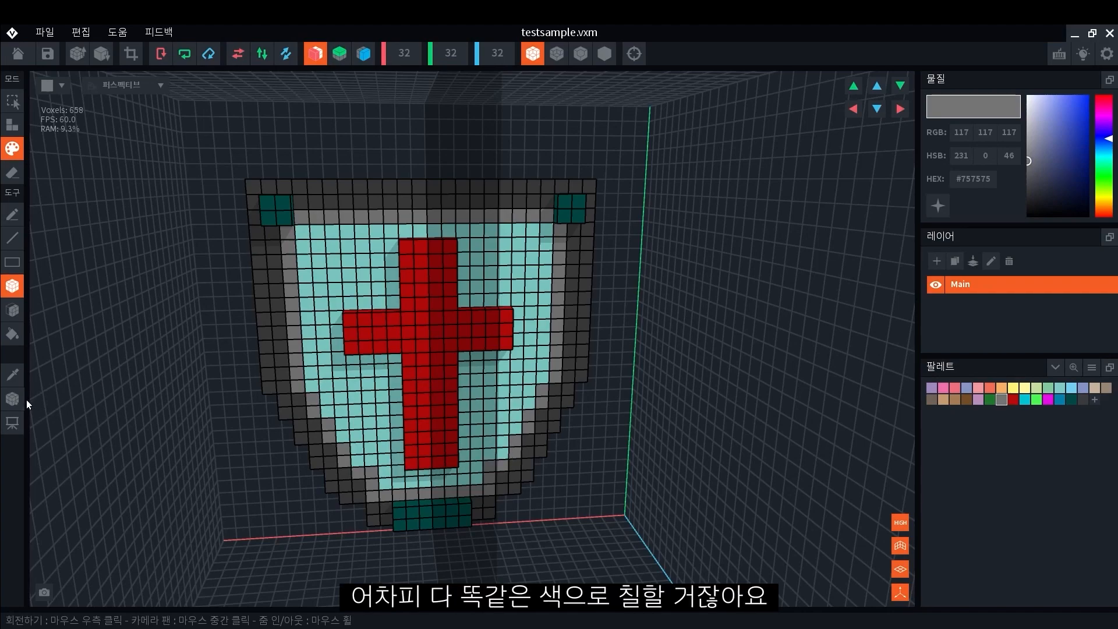
Sample the light gray inner border with the Picker tool and darken its palette color to #676767.
{"action": "left_click", "coordinate": [11, 377]}
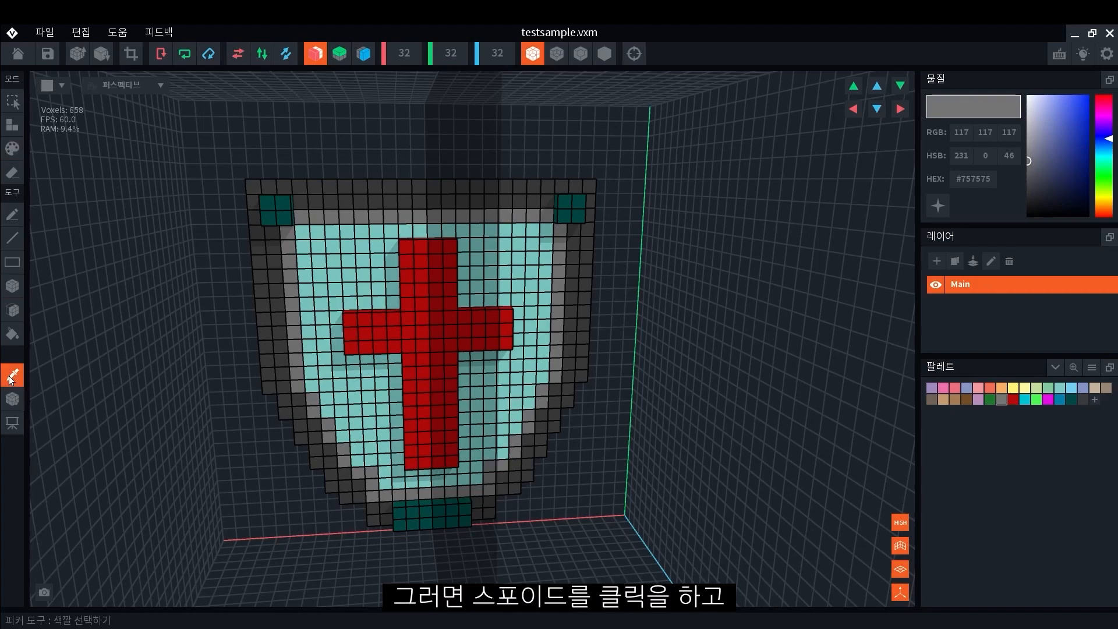
{"action": "left_click", "coordinate": [358, 218]}
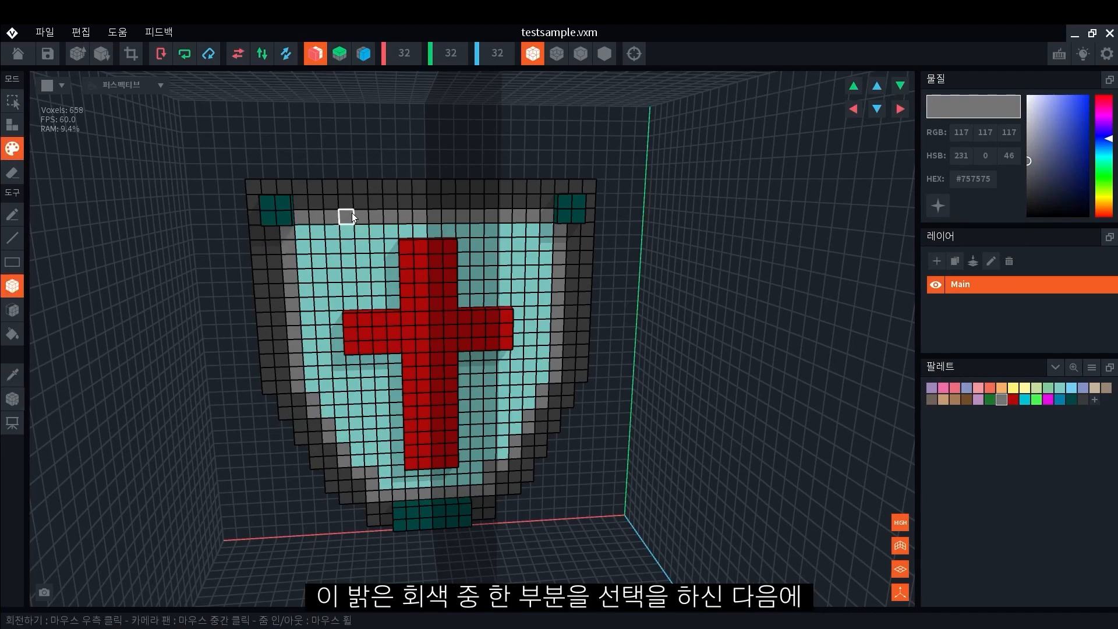
{"action": "left_click", "coordinate": [1029, 162]}
{"action": "mouse_move", "coordinate": [1028, 162]}
{"action": "left_mouse_down"}
{"action": "mouse_move", "coordinate": [1064, 158]}
{"action": "mouse_move", "coordinate": [1071, 106]}
{"action": "mouse_move", "coordinate": [1068, 180]}
{"action": "mouse_move", "coordinate": [1016, 196]}
{"action": "mouse_move", "coordinate": [1015, 167]}
{"action": "left_mouse_up"}
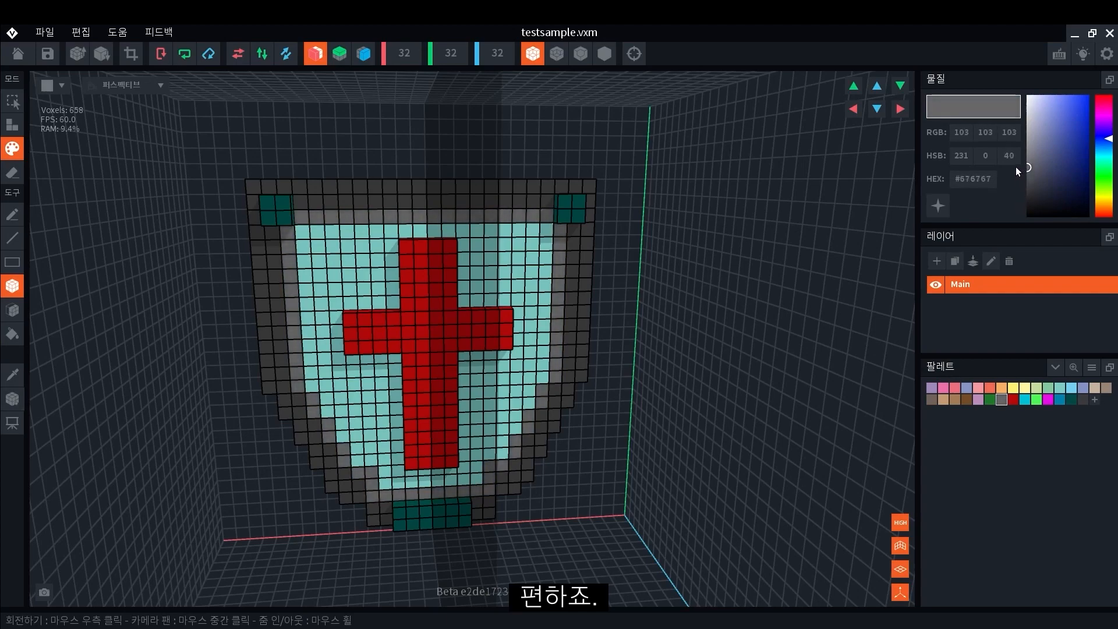
Paint a gray spot on the red cross, change the shared gray palette color to periwinkle #7987DA, and undo the color change.
{"action": "left_click", "coordinate": [414, 284]}
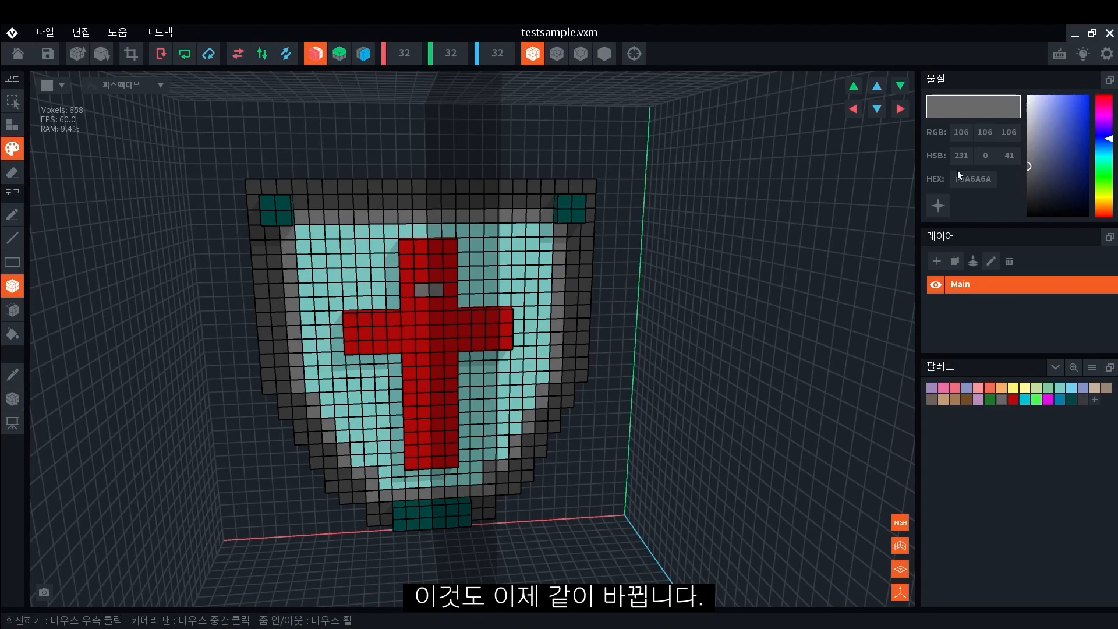
{"action": "left_click_drag", "start_coordinate": [1032, 176], "coordinate": [1054, 113]}
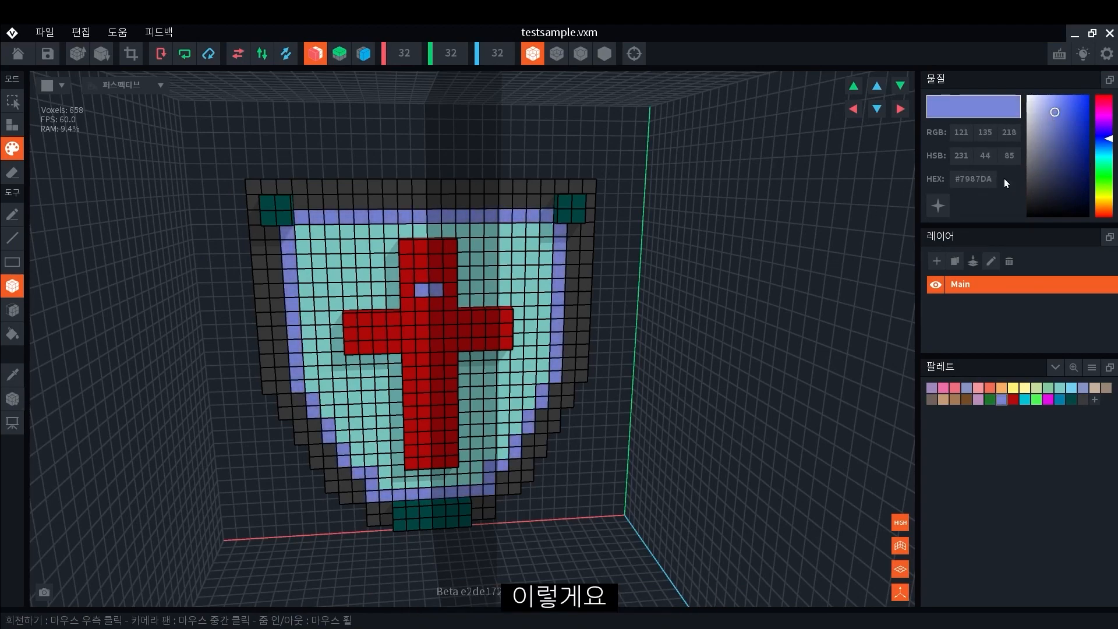
{"action": "key", "text": "ctrl+z"}
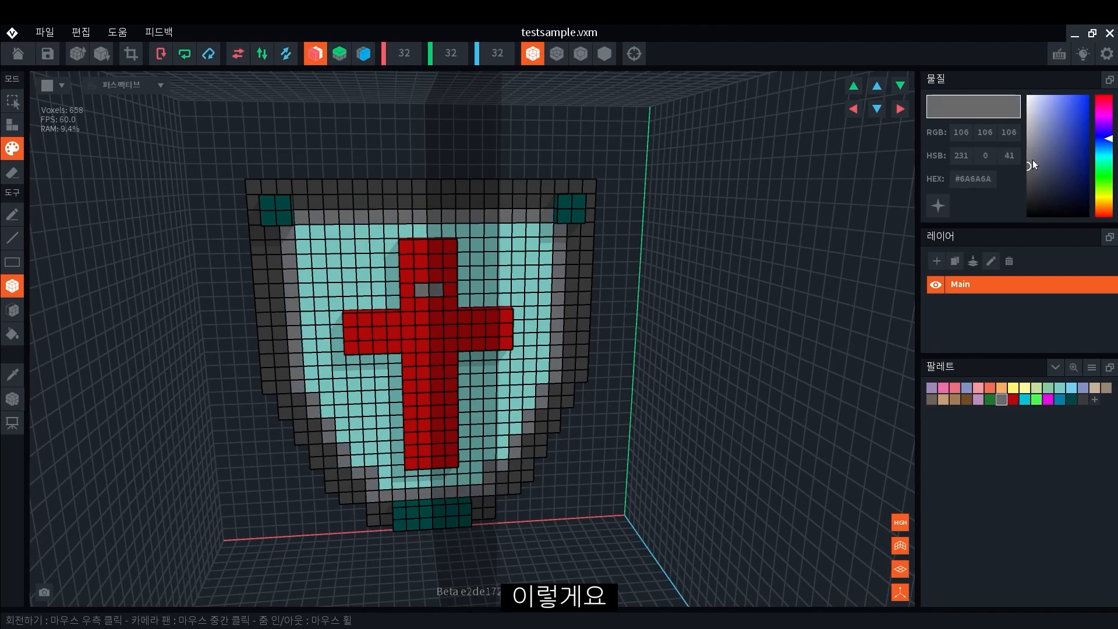
Darken the inner border's palette color to #4F5051 and repaint the gray spot on the cross with the sampled red #B70B0B.
{"action": "left_click_drag", "start_coordinate": [1029, 168], "coordinate": [1029, 180]}
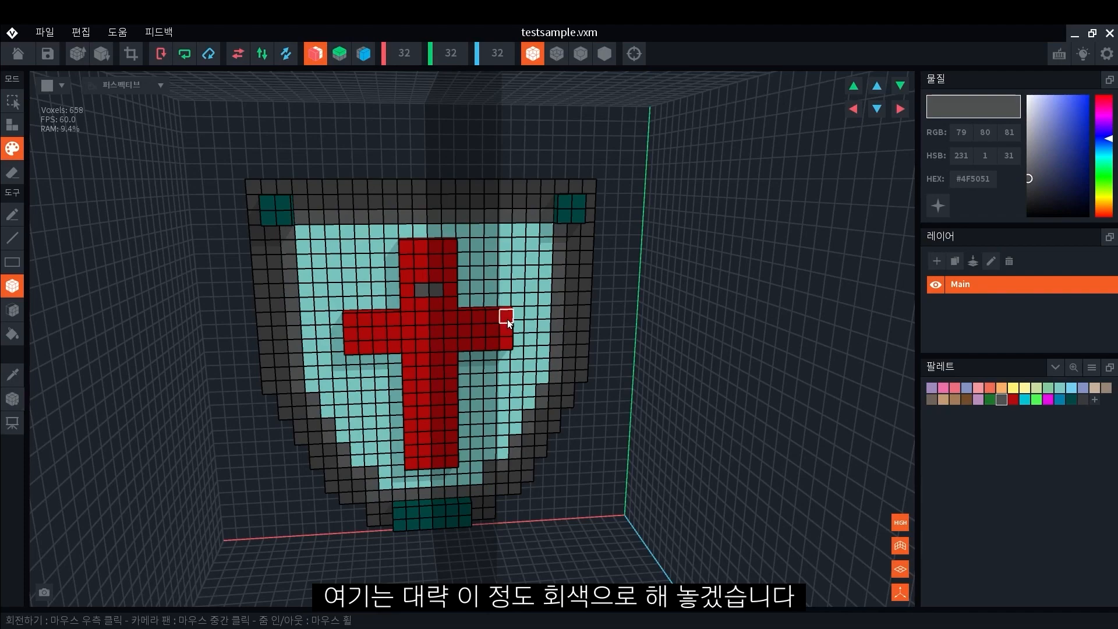
{"action": "left_click", "coordinate": [508, 319], "text": "alt"}
{"action": "left_click", "coordinate": [424, 292]}
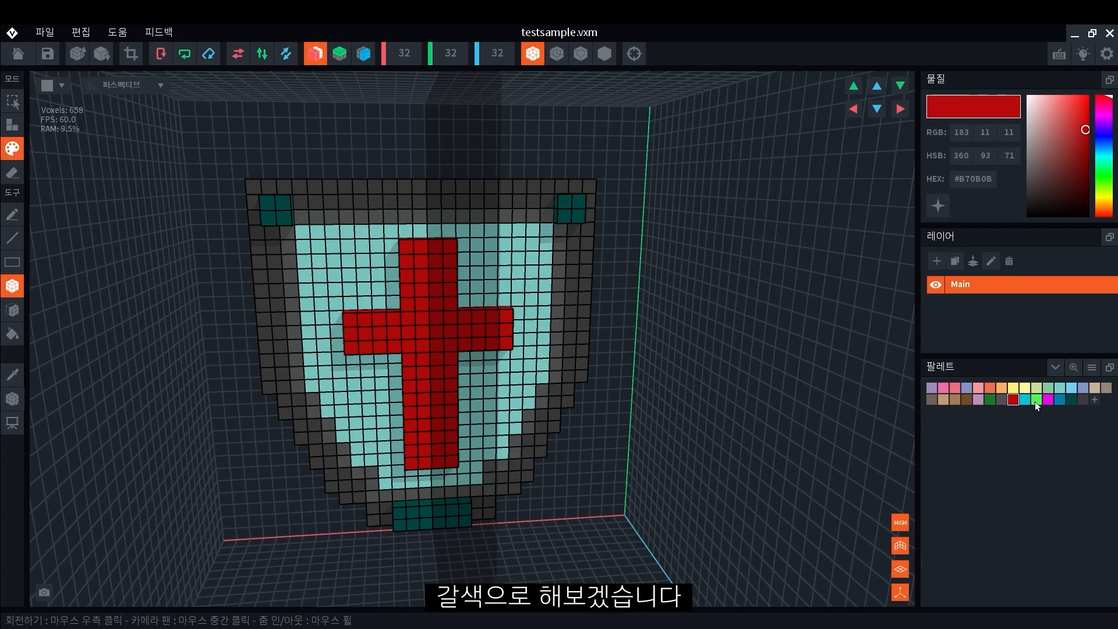
Paint the whole teal interior brown #744C28 with the Face tool, and undo it.
{"action": "left_click", "coordinate": [967, 400]}
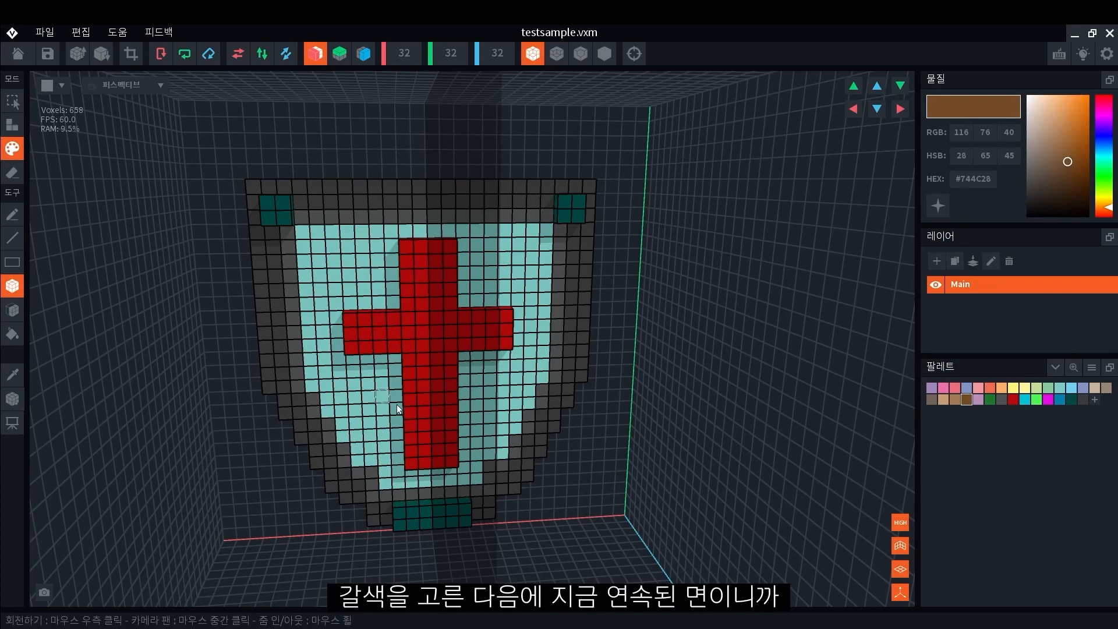
{"action": "left_click", "coordinate": [11, 314]}
{"action": "left_click", "coordinate": [352, 260]}
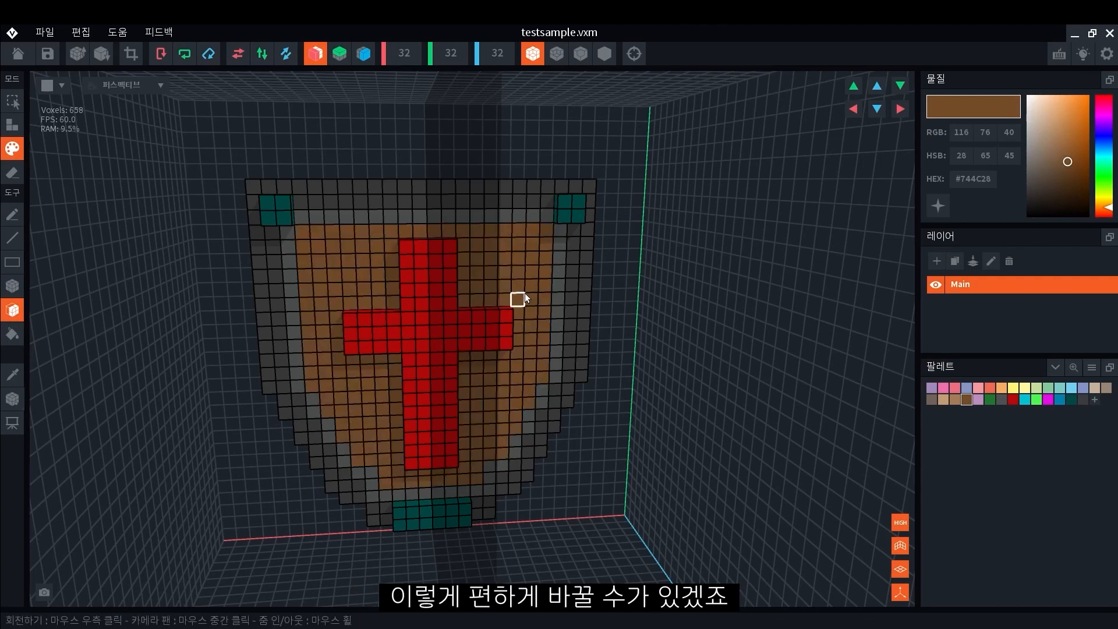
{"action": "right_click_drag", "start_coordinate": [525, 292], "coordinate": [523, 264]}
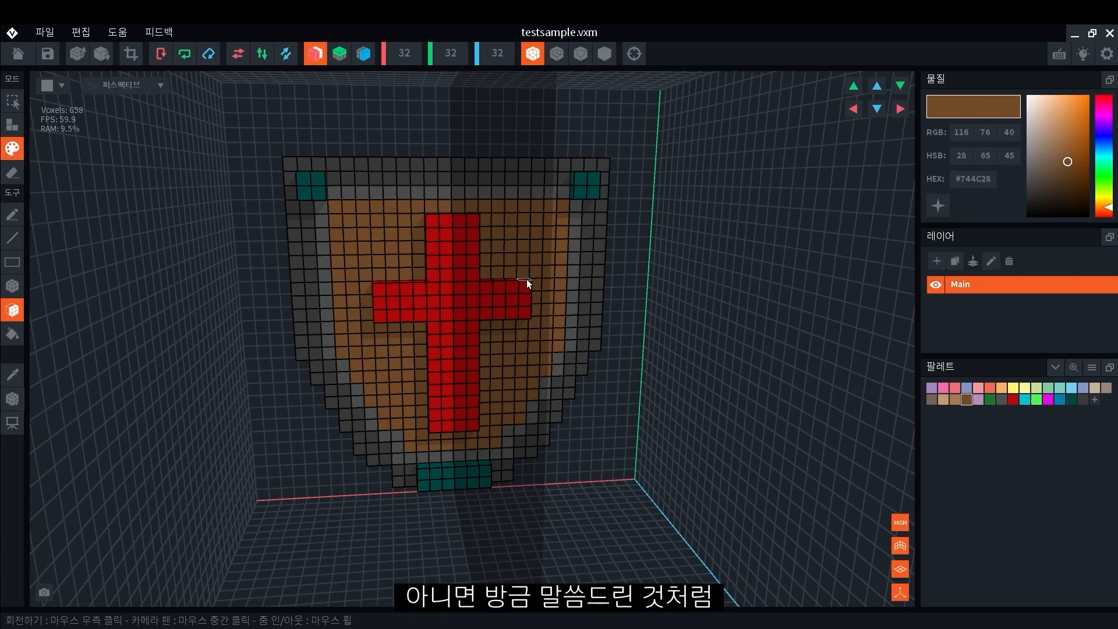
{"action": "key", "text": "ctrl+z"}
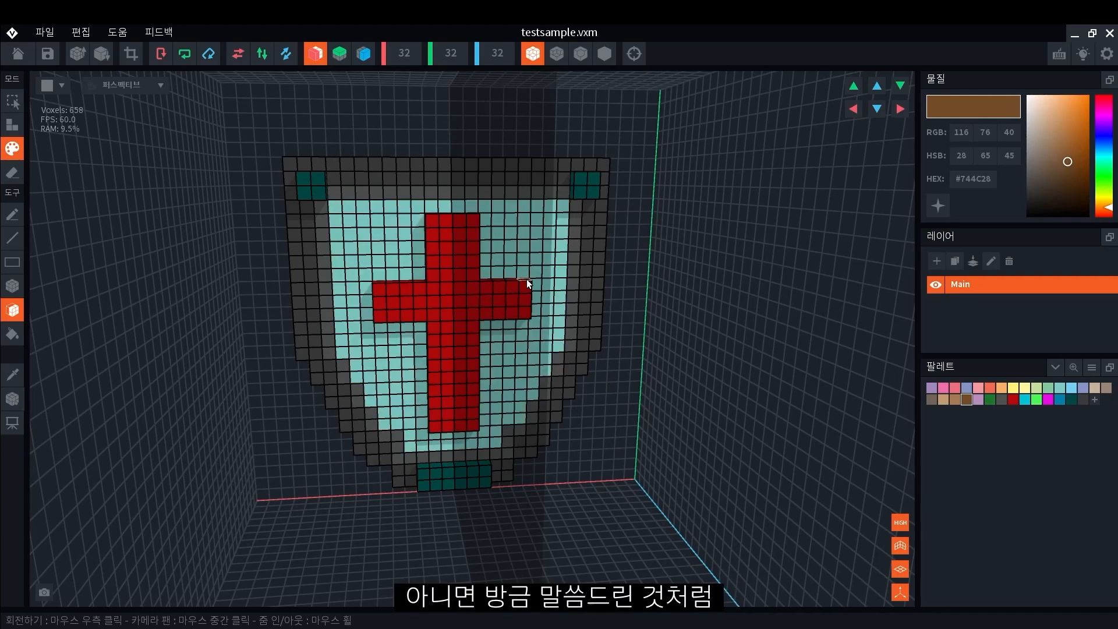
Sample the interior's teal with the Picker tool and change that palette color to dark brown #543307.
{"action": "left_click", "coordinate": [12, 379]}
{"action": "left_click", "coordinate": [365, 234]}
{"action": "middle_click_drag", "start_coordinate": [447, 233], "coordinate": [419, 239]}
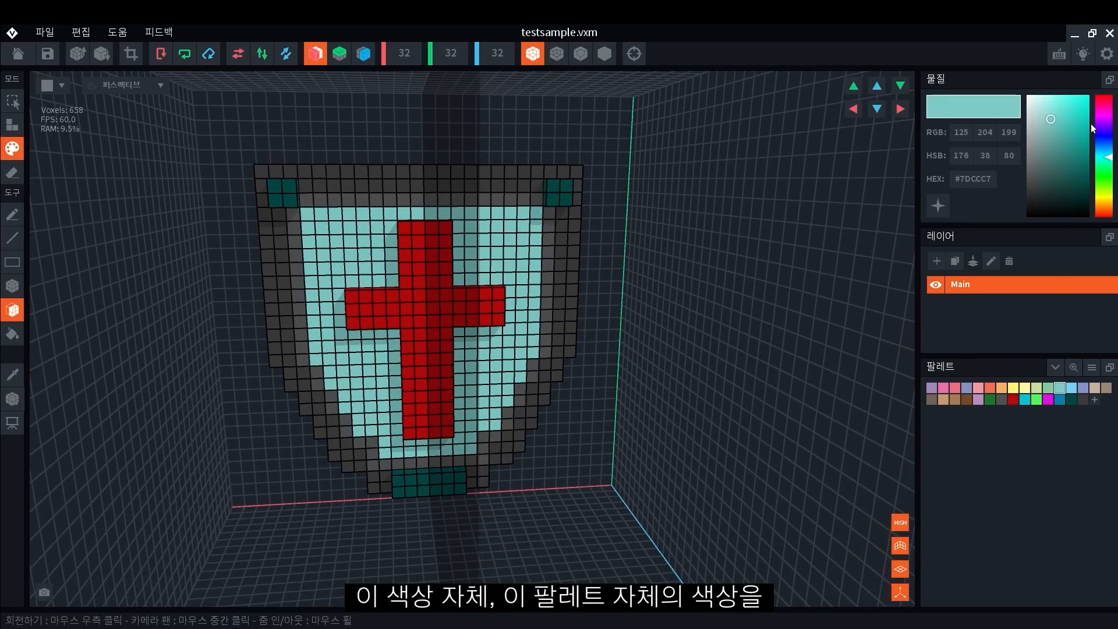
{"action": "left_click_drag", "start_coordinate": [1110, 170], "coordinate": [1108, 205]}
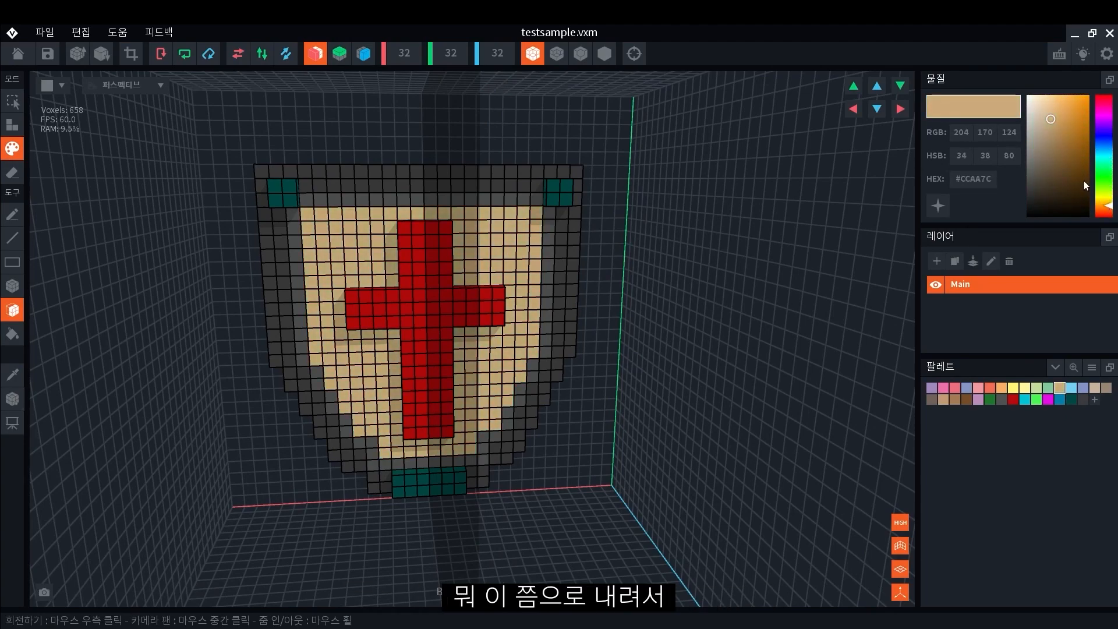
{"action": "left_click_drag", "start_coordinate": [1050, 120], "coordinate": [1084, 176]}
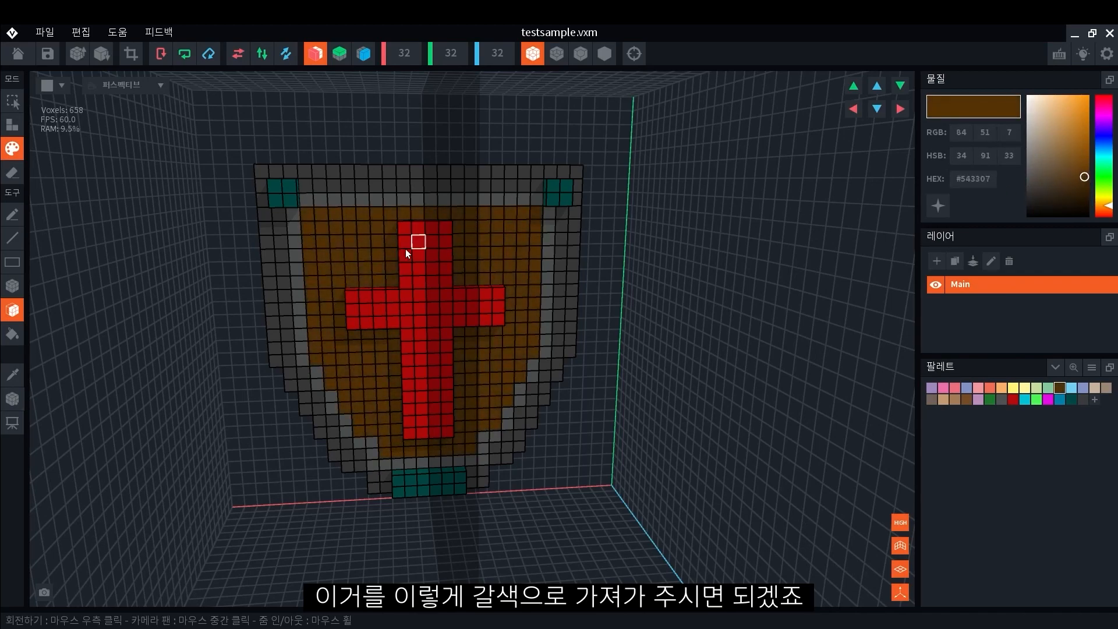
Add a lighter brown #6A3F05 to the palette and paint vertical stripes on the shield's brown interior with the Box tool.
{"action": "left_click", "coordinate": [1095, 400]}
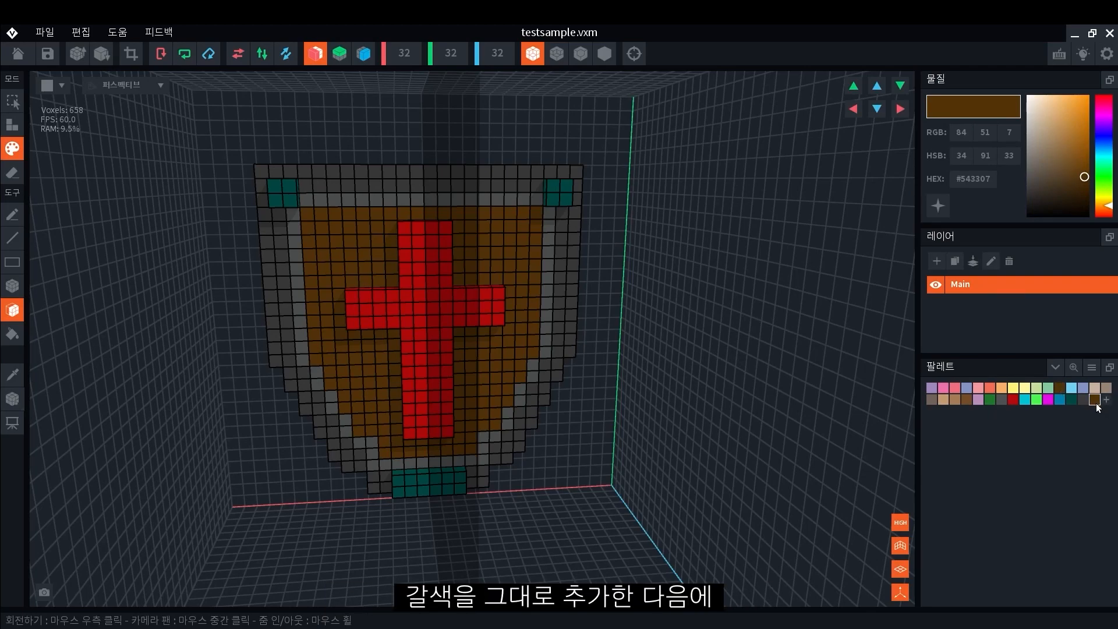
{"action": "left_click_drag", "start_coordinate": [1082, 181], "coordinate": [1085, 166]}
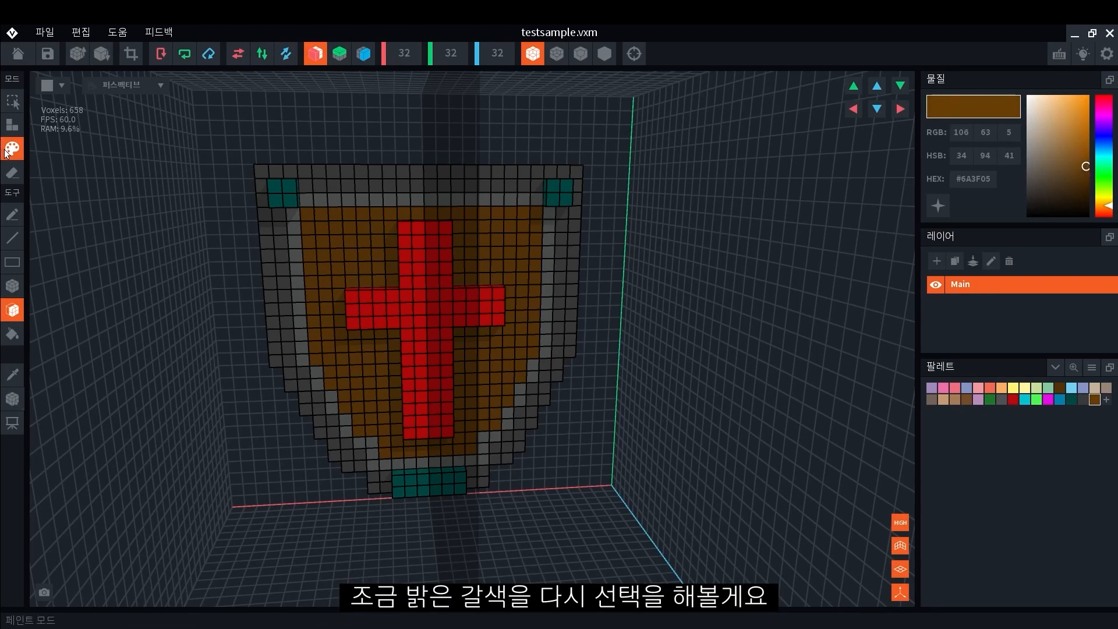
{"action": "left_click", "coordinate": [12, 284]}
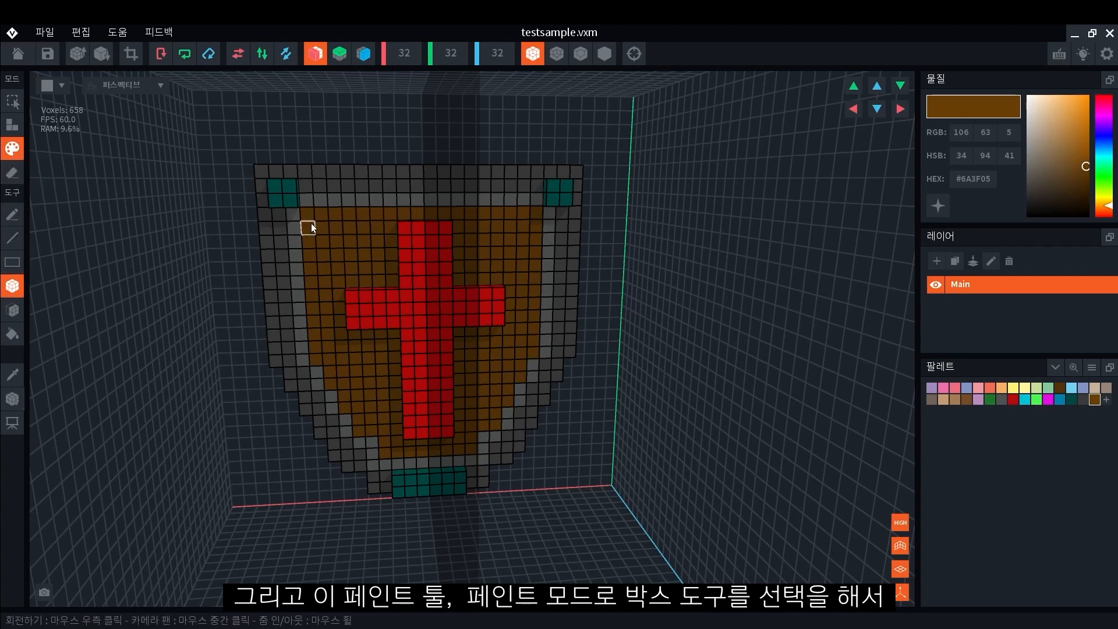
{"action": "mouse_move", "coordinate": [384, 215]}
{"action": "left_mouse_down"}
{"action": "mouse_move", "coordinate": [386, 260]}
{"action": "mouse_move", "coordinate": [368, 281]}
{"action": "mouse_move", "coordinate": [398, 215]}
{"action": "mouse_move", "coordinate": [446, 214]}
{"action": "mouse_move", "coordinate": [436, 303]}
{"action": "left_mouse_up"}
{"action": "mouse_move", "coordinate": [366, 338]}
{"action": "left_mouse_down"}
{"action": "mouse_move", "coordinate": [391, 447]}
{"action": "mouse_move", "coordinate": [452, 449]}
{"action": "left_mouse_up"}
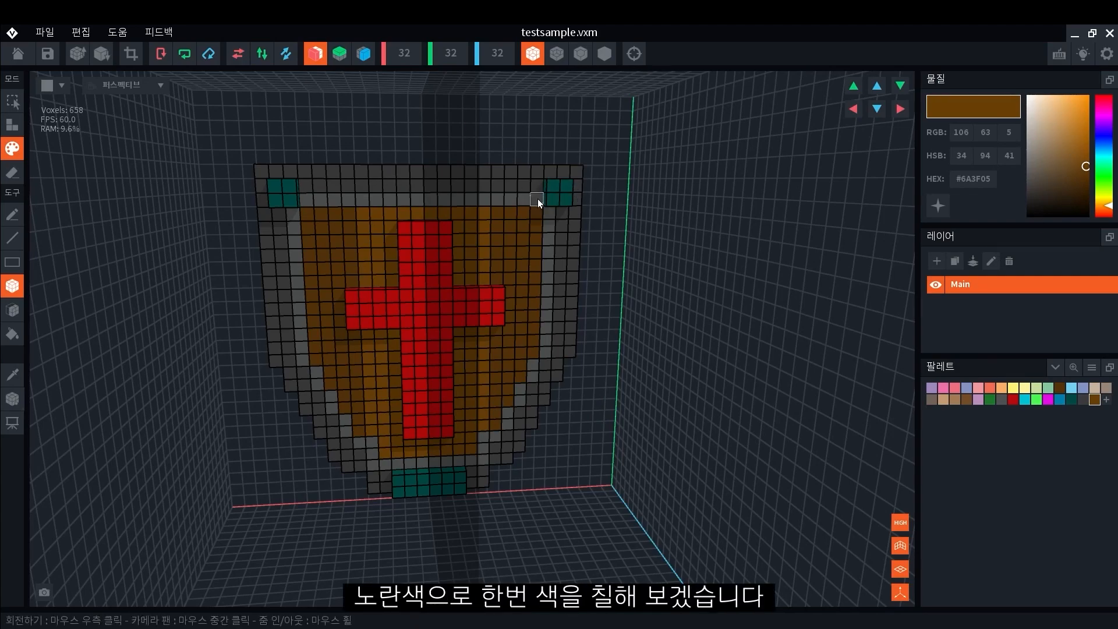
Paint the two upper corner blocks and the block at the shield's tip yellow #FFF373 with the Face tool.
{"action": "left_click", "coordinate": [1013, 389]}
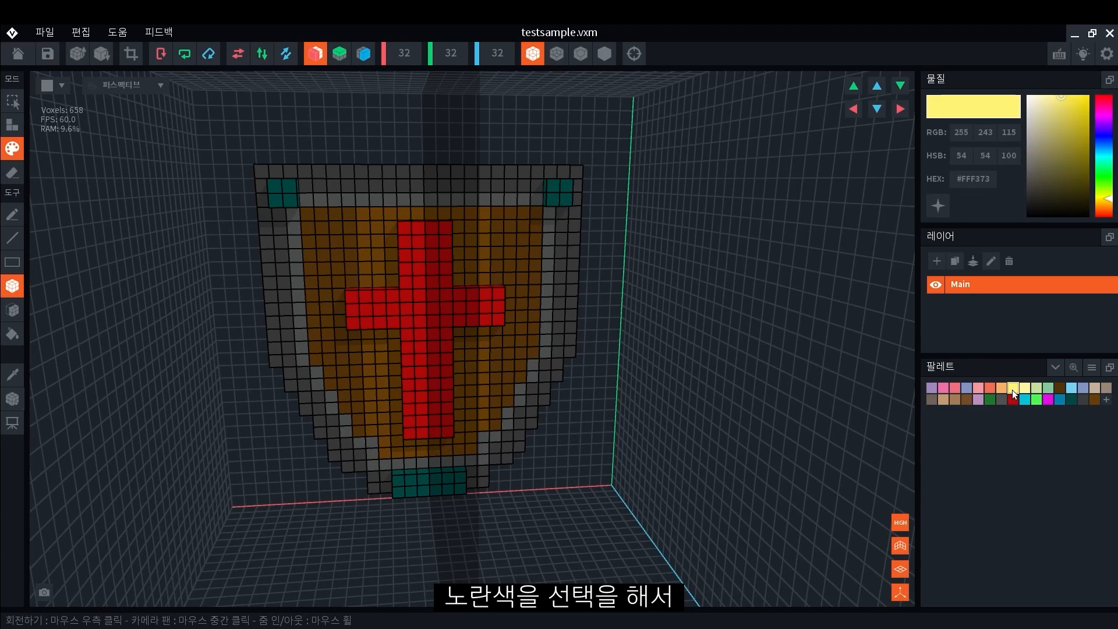
{"action": "left_click", "coordinate": [13, 312]}
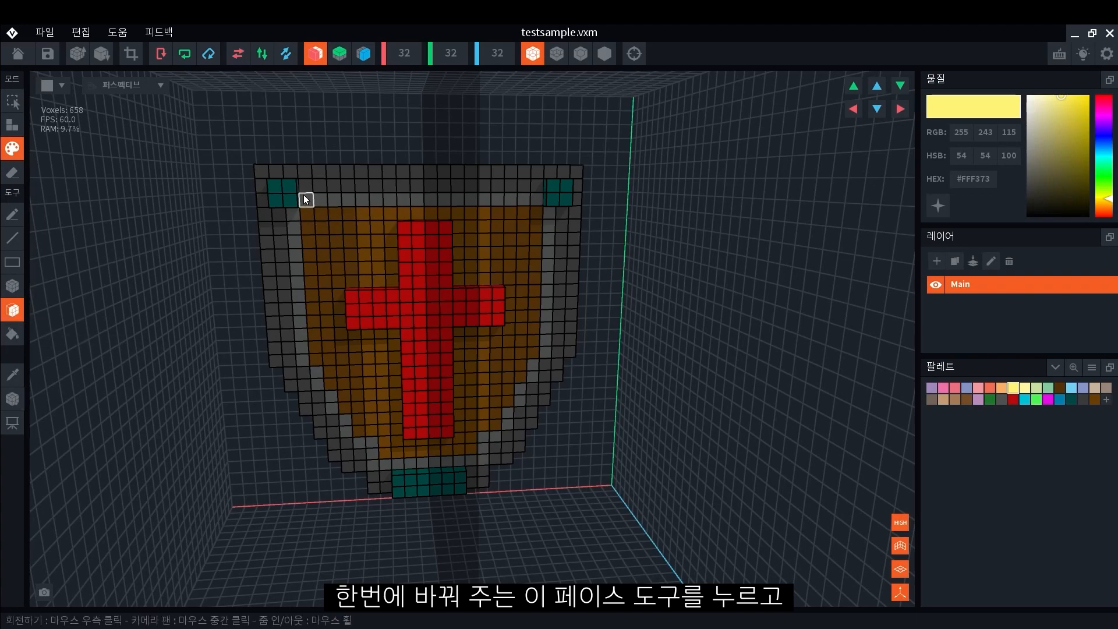
{"action": "left_click", "coordinate": [274, 194]}
{"action": "left_click", "coordinate": [415, 494]}
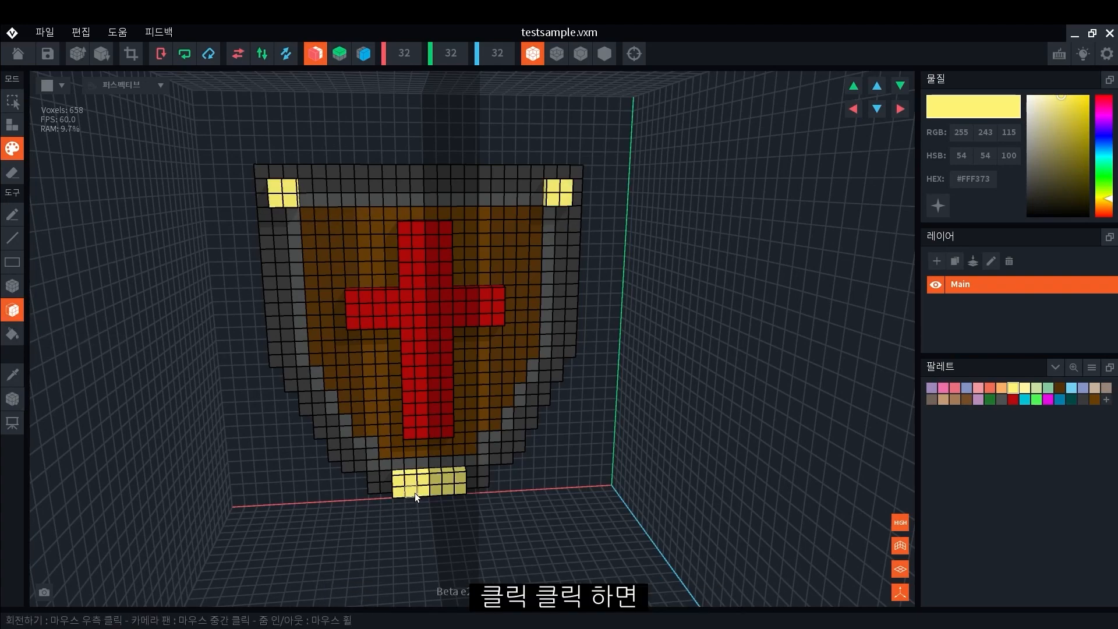
Try painting the whole cross coral #F06D54 and lilac #BC8EBE with the Face tool.
{"action": "right_click_drag", "start_coordinate": [371, 278], "coordinate": [493, 108]}
{"action": "right_click_drag", "start_coordinate": [412, 362], "coordinate": [429, 324]}
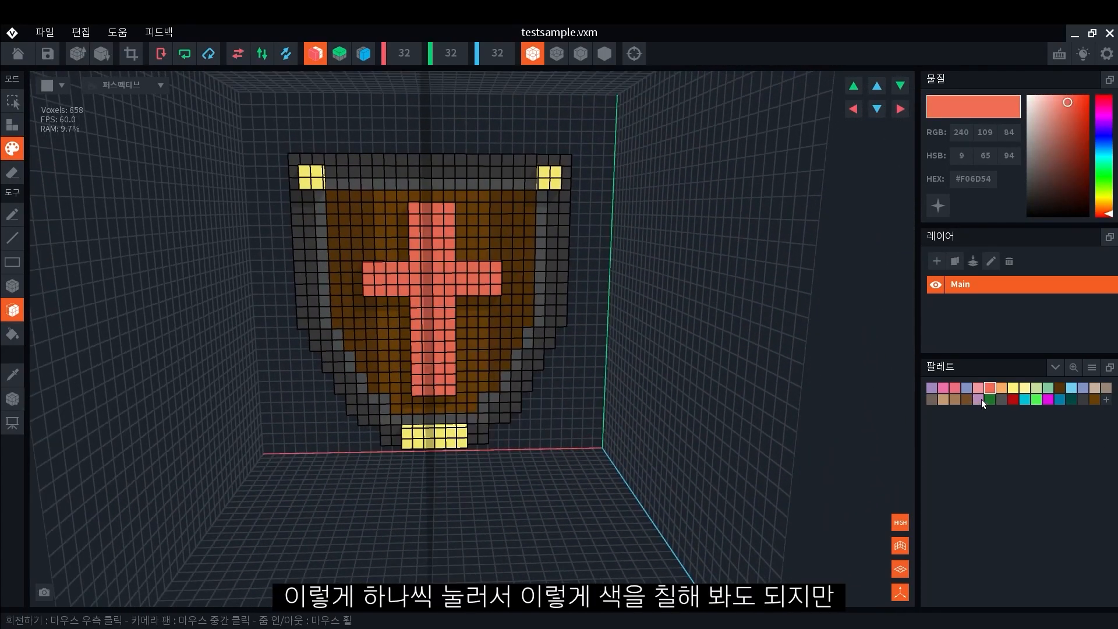
{"action": "left_click", "coordinate": [981, 399]}
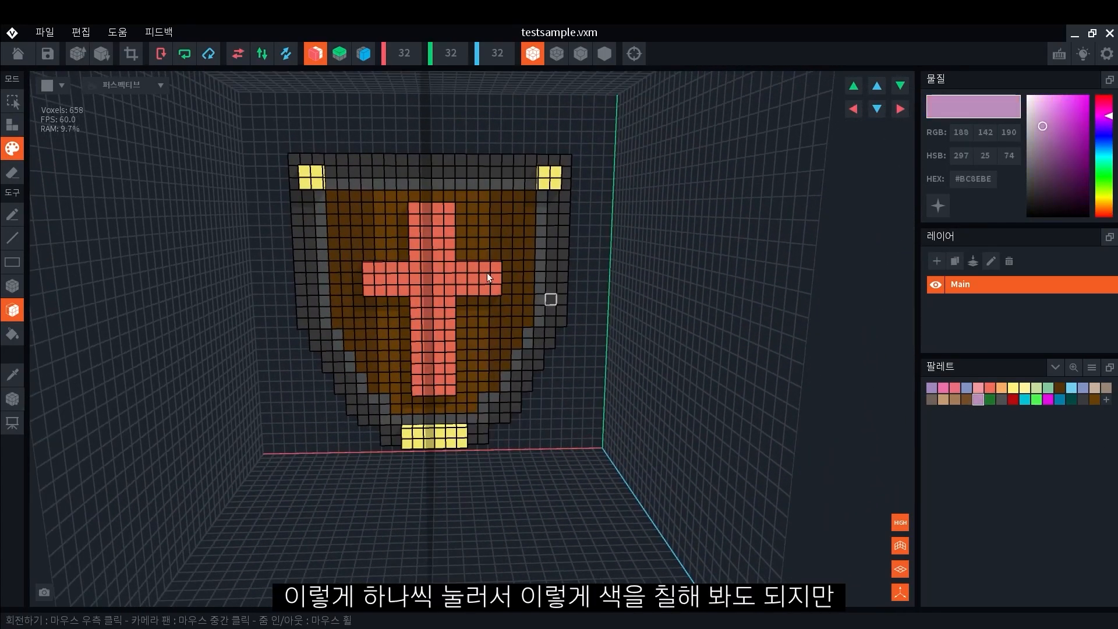
{"action": "left_click", "coordinate": [424, 267]}
Paint the whole cross green #1C7529, sample it with the Picker tool, and change that palette color to light gray #E3E3E3.
{"action": "left_click", "coordinate": [990, 399]}
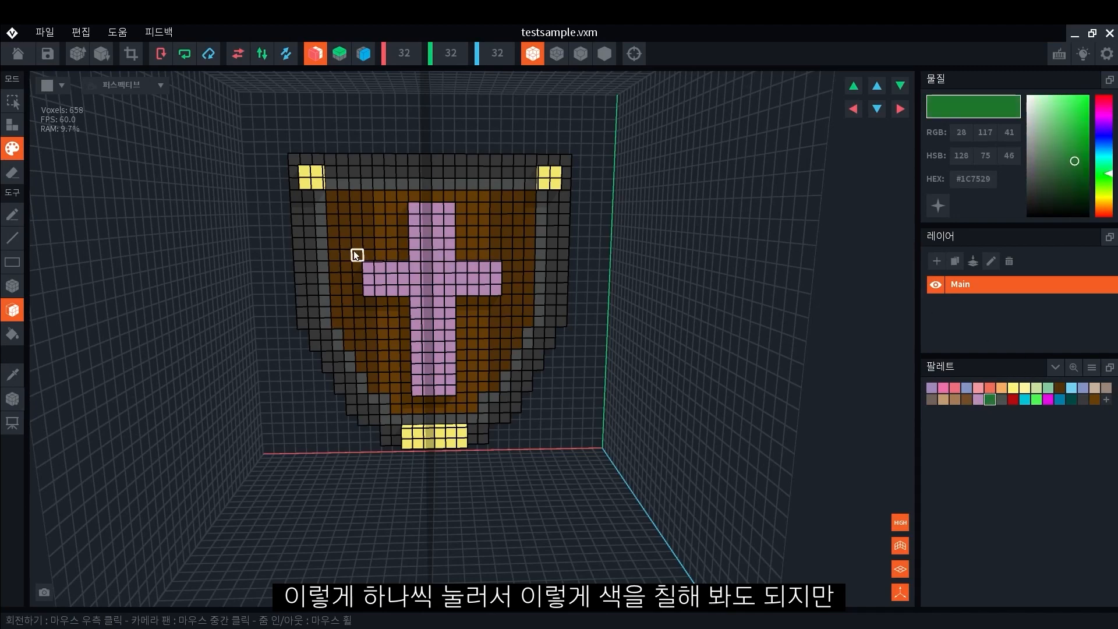
{"action": "left_click", "coordinate": [424, 268]}
{"action": "key", "text": "i"}
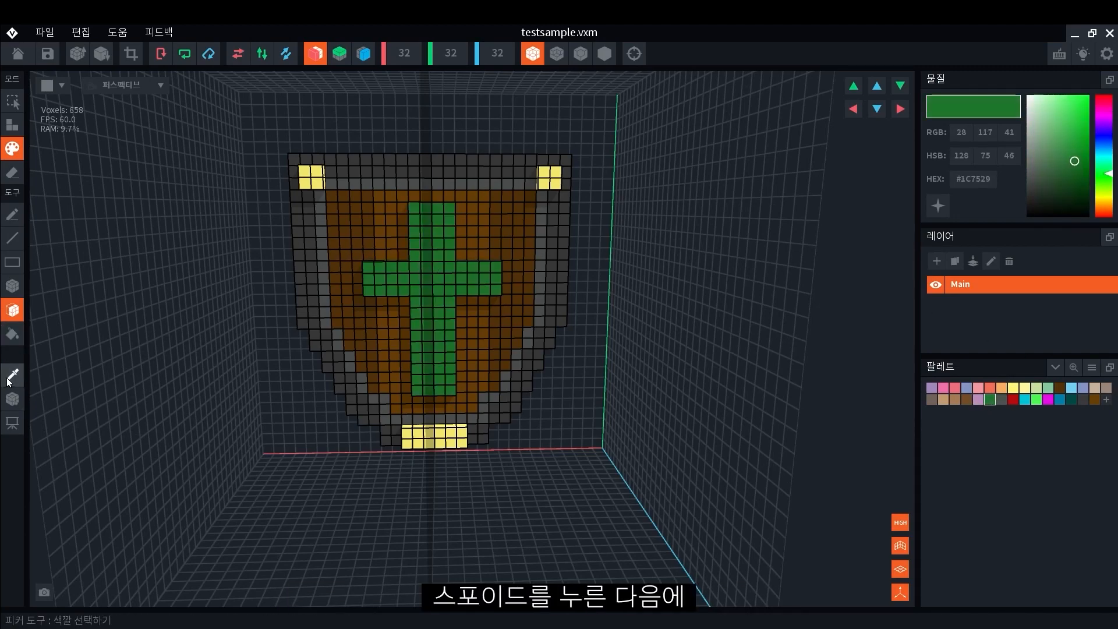
{"action": "left_click", "coordinate": [431, 280]}
{"action": "mouse_move", "coordinate": [1067, 169]}
{"action": "left_mouse_down"}
{"action": "mouse_move", "coordinate": [1061, 104]}
{"action": "mouse_move", "coordinate": [1030, 110]}
{"action": "mouse_move", "coordinate": [1066, 107]}
{"action": "mouse_move", "coordinate": [1024, 166]}
{"action": "left_mouse_up"}
{"action": "mouse_move", "coordinate": [1110, 171]}
{"action": "left_mouse_down"}
{"action": "mouse_move", "coordinate": [1110, 139]}
{"action": "mouse_move", "coordinate": [1058, 96]}
{"action": "mouse_move", "coordinate": [1066, 93]}
{"action": "mouse_move", "coordinate": [1074, 195]}
{"action": "mouse_move", "coordinate": [1039, 155]}
{"action": "mouse_move", "coordinate": [1023, 102]}
{"action": "mouse_move", "coordinate": [1082, 213]}
{"action": "mouse_move", "coordinate": [1026, 104]}
{"action": "mouse_move", "coordinate": [1018, 112]}
{"action": "left_mouse_up"}
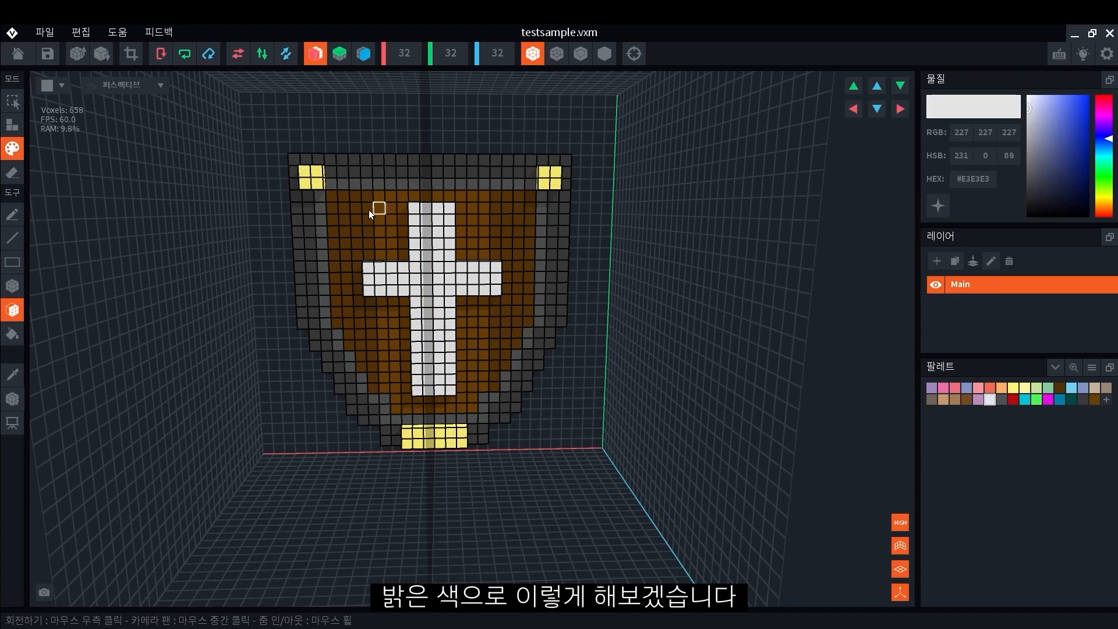
Display the shield as solid shapes without voxel outlines and turn off the X-axis mirror.
{"action": "middle_click_drag", "start_coordinate": [458, 269], "coordinate": [467, 271]}
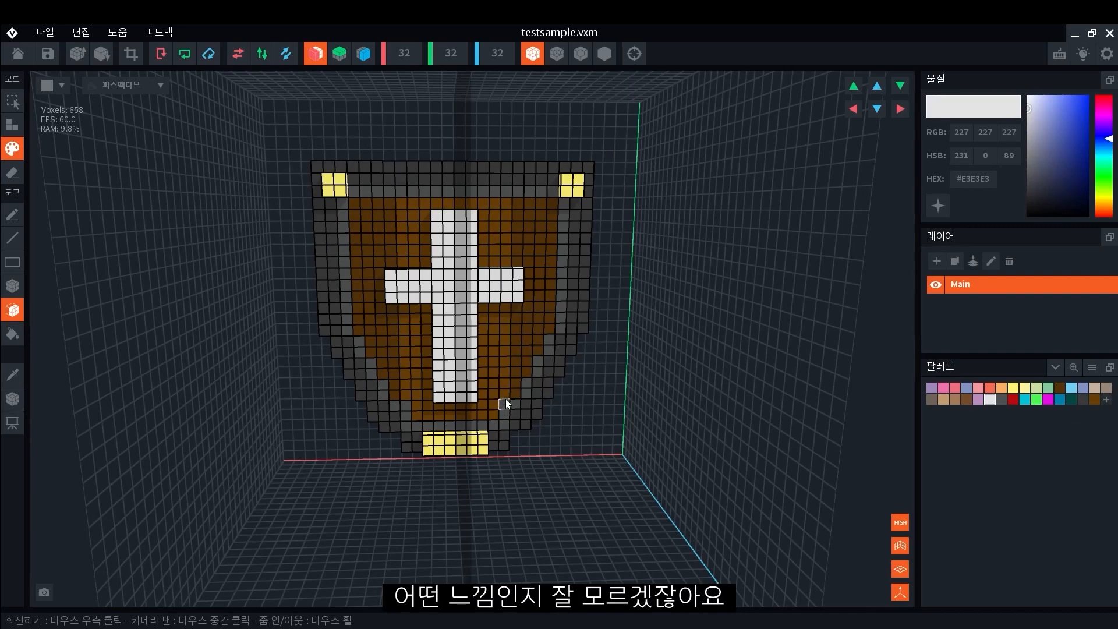
{"action": "left_click", "coordinate": [605, 54]}
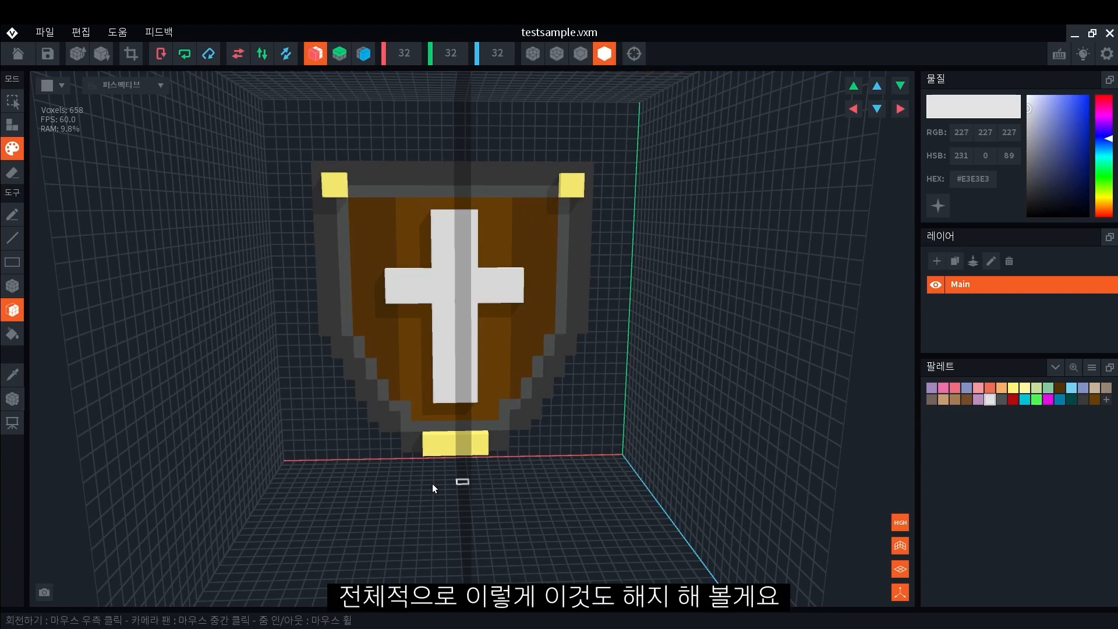
{"action": "left_click", "coordinate": [317, 56]}
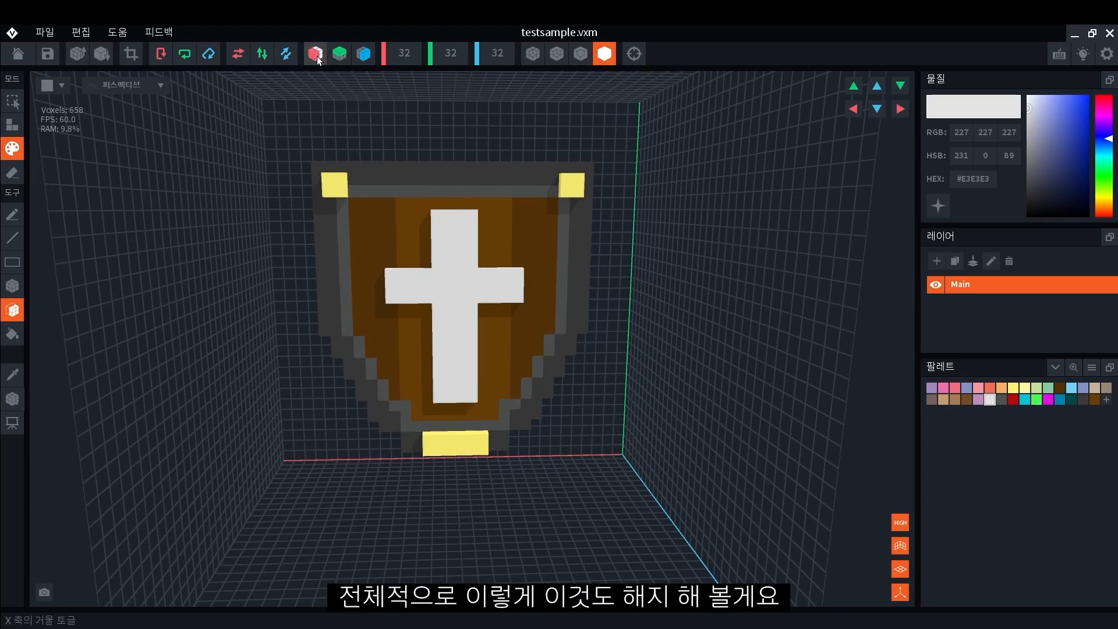
{"action": "scroll", "coordinate": [694, 438], "scroll_direction": "down", "scroll_amount": 2}
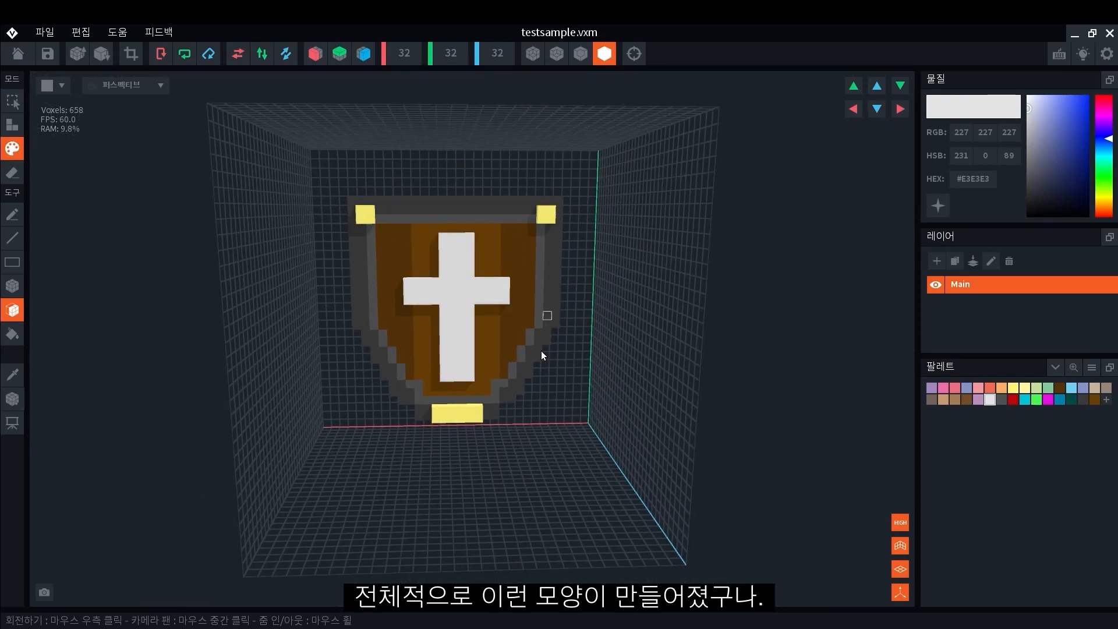
Crop the canvas volume to the shield's bounds to remove the empty space around it.
{"action": "right_click_drag", "start_coordinate": [438, 407], "coordinate": [528, 416]}
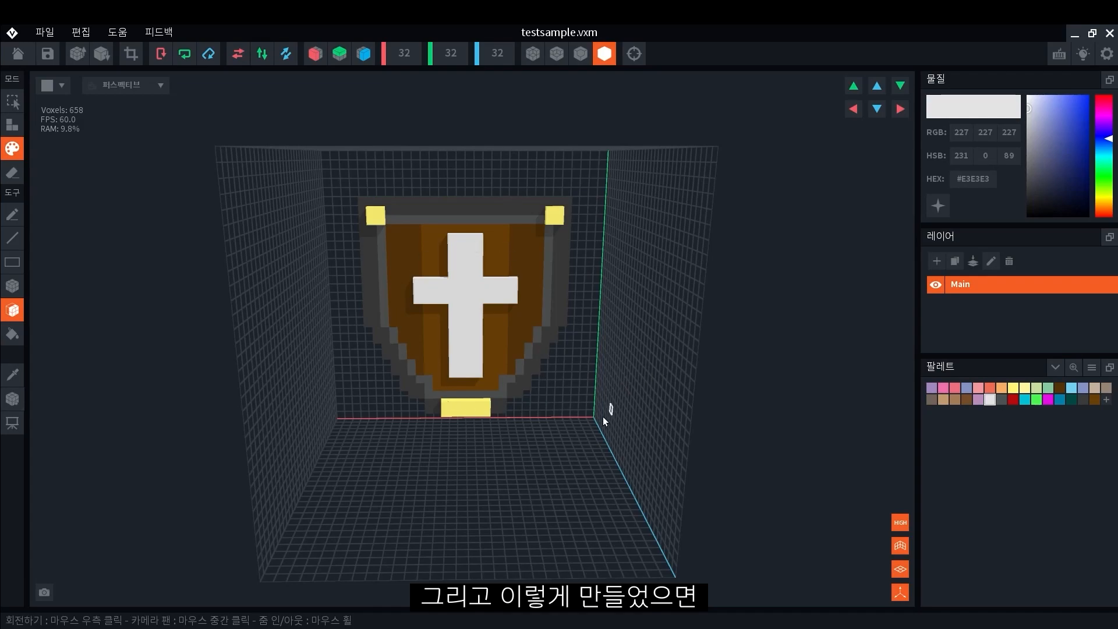
{"action": "right_click_drag", "start_coordinate": [591, 431], "coordinate": [355, 198]}
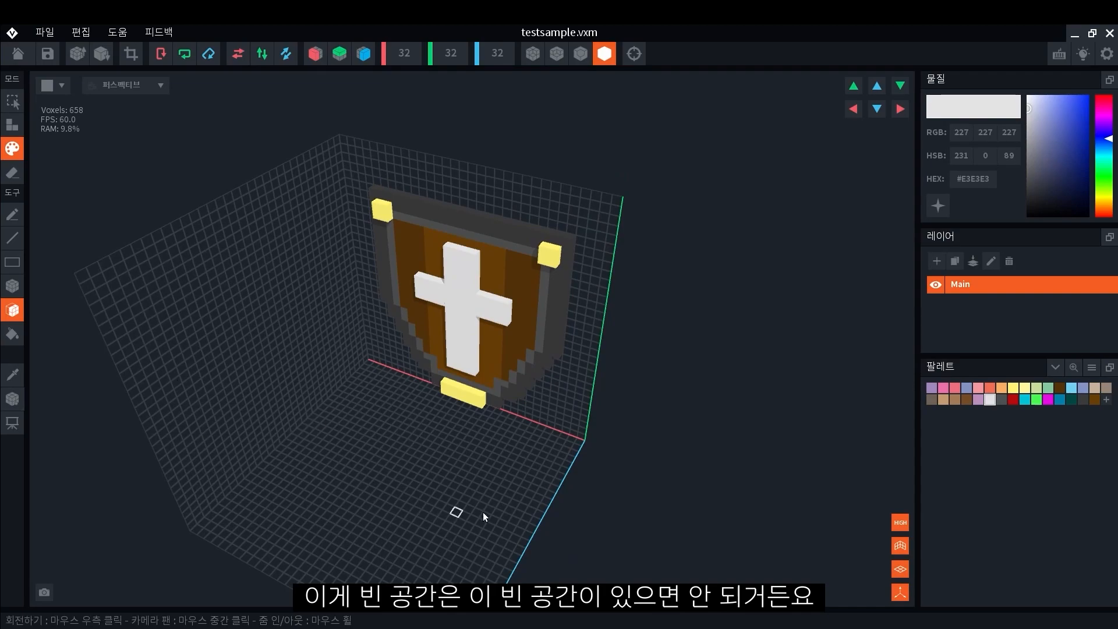
{"action": "right_click_drag", "start_coordinate": [578, 407], "coordinate": [497, 249]}
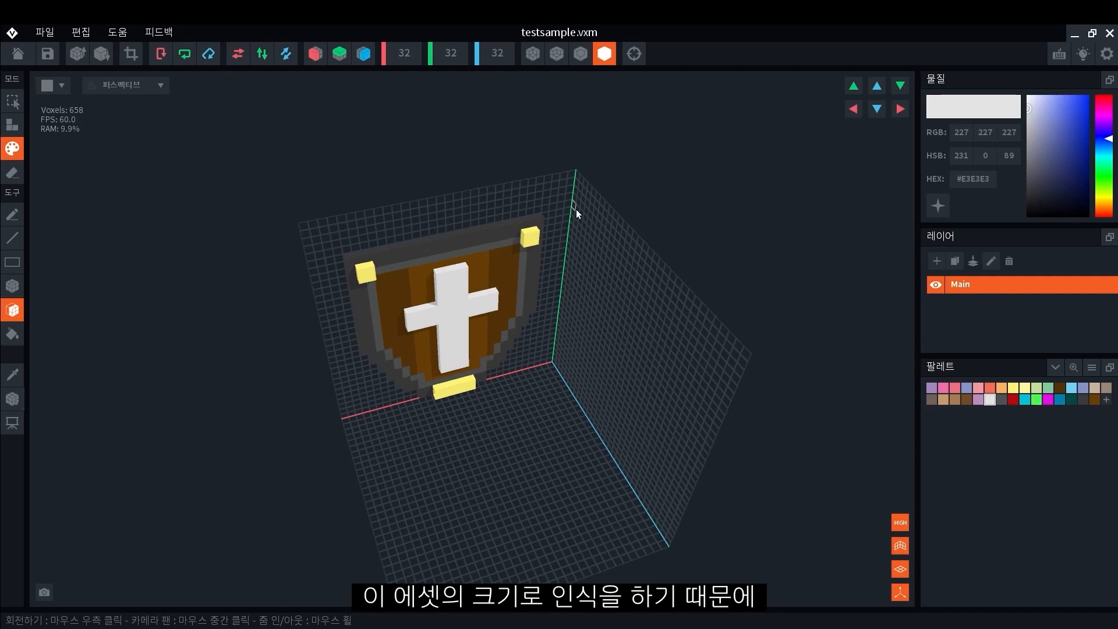
{"action": "right_click_drag", "start_coordinate": [603, 304], "coordinate": [533, 306]}
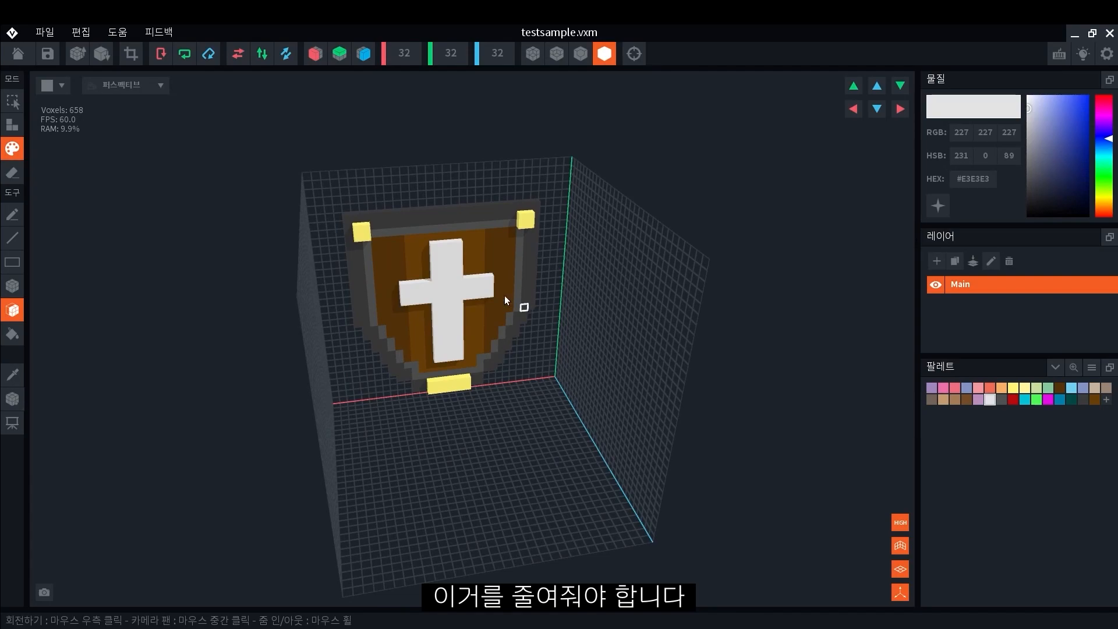
{"action": "left_click", "coordinate": [131, 57]}
{"action": "right_click_drag", "start_coordinate": [507, 397], "coordinate": [460, 361]}
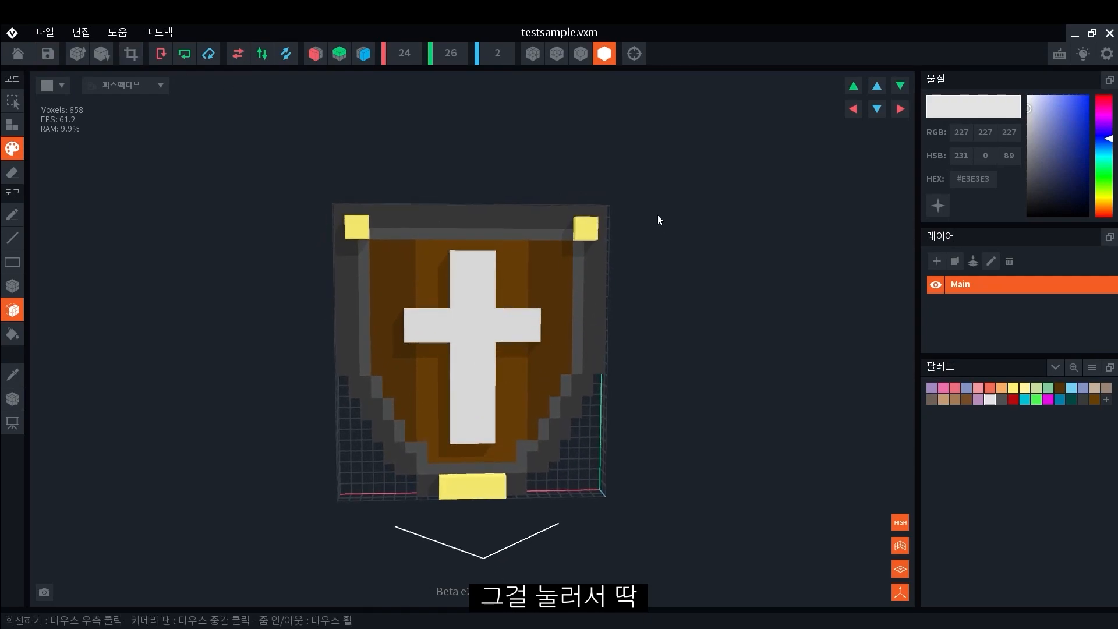